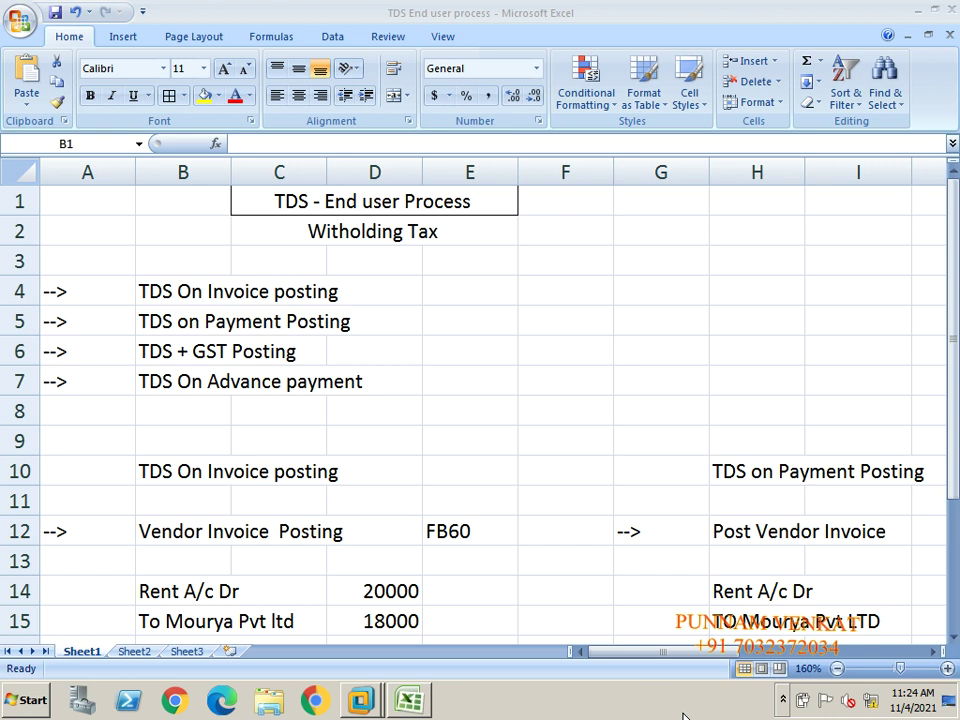
- Examine the list of TDS posting scenarios in cells A4:D7
left_click(83, 288)
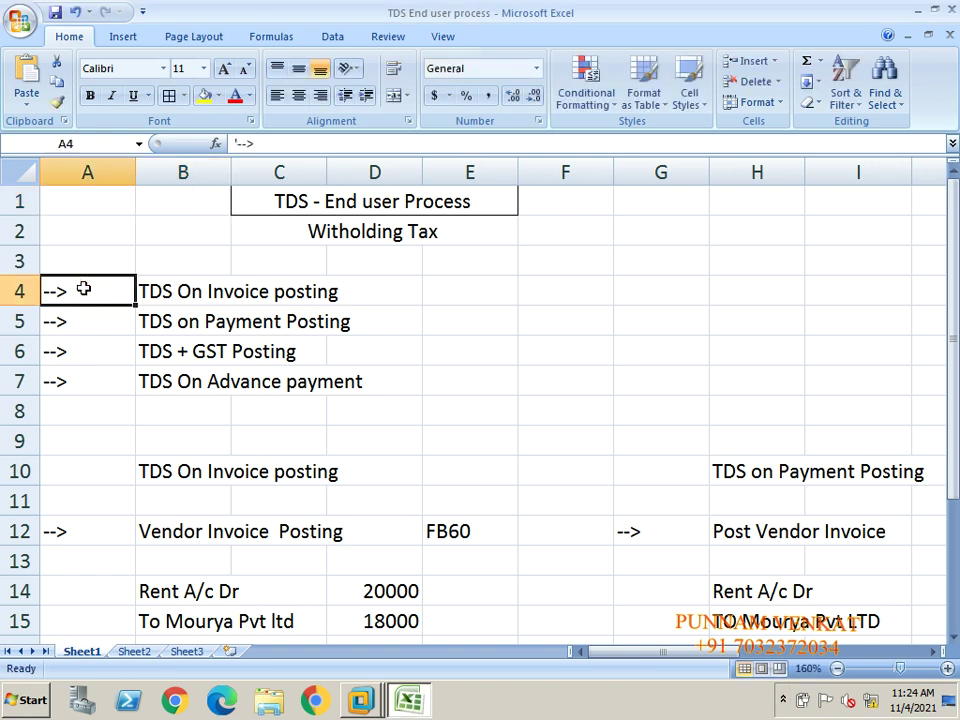
left_click(220, 291)
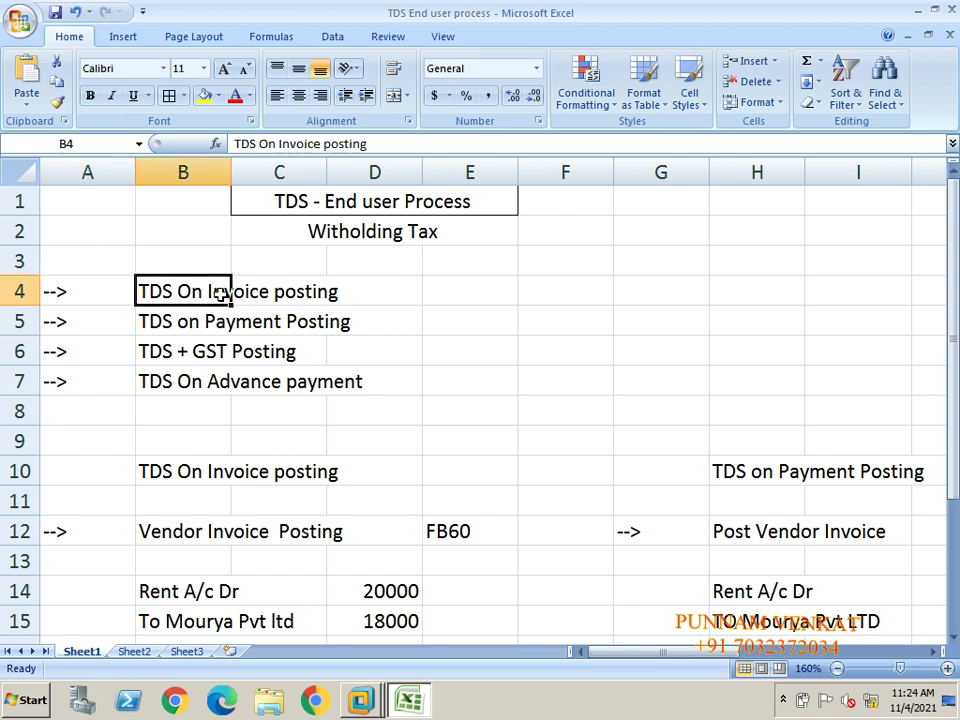
left_click(162, 322)
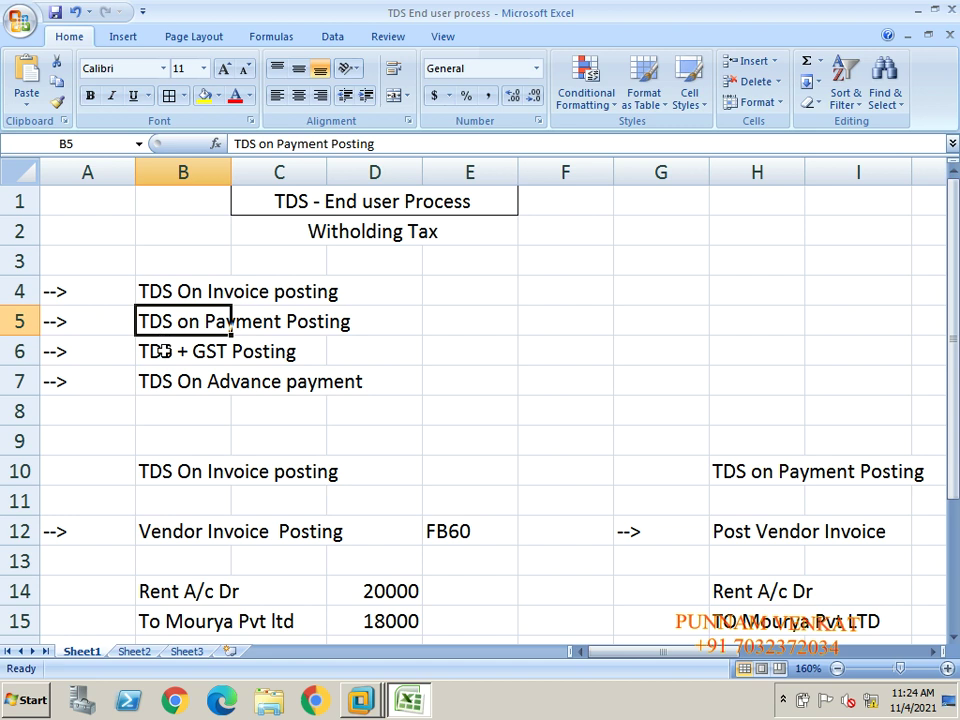
left_click(160, 351)
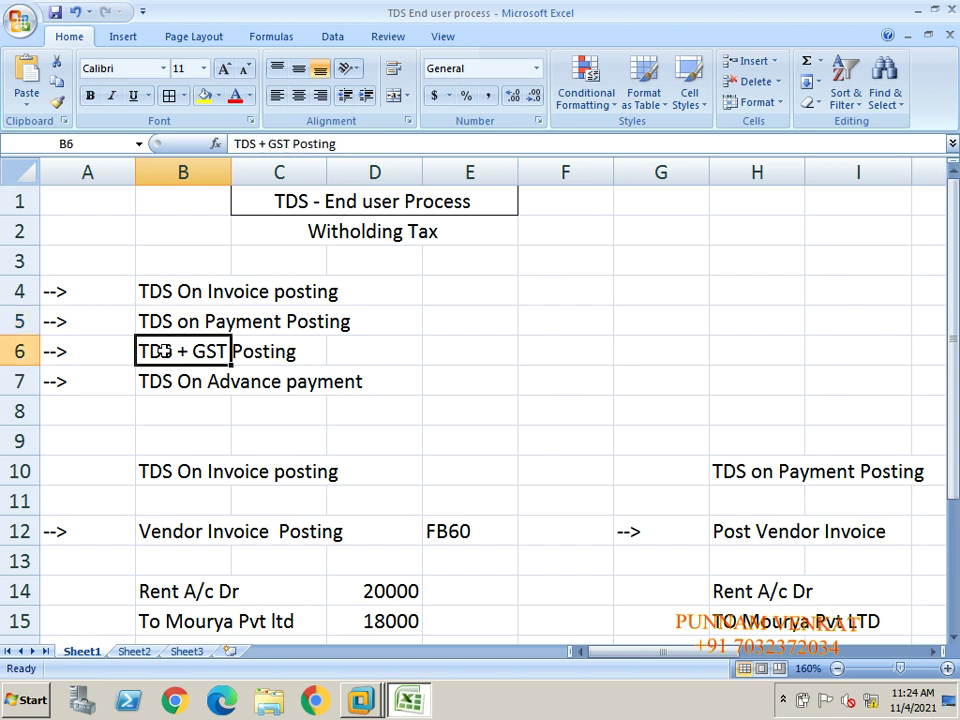
left_click(162, 382)
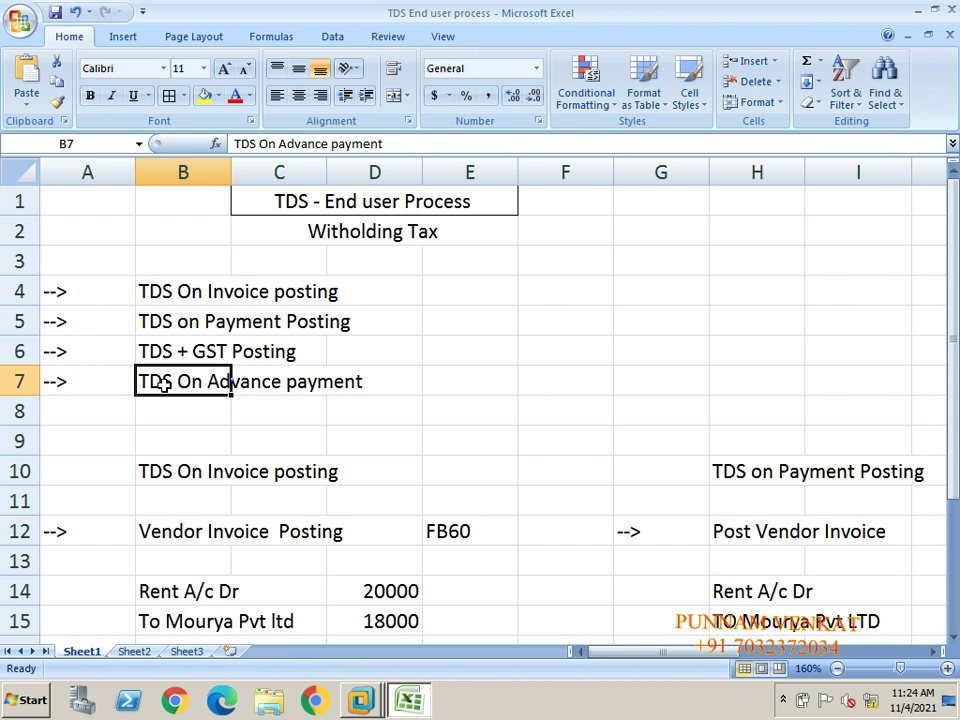
left_click(88, 295)
key("shift+Right")
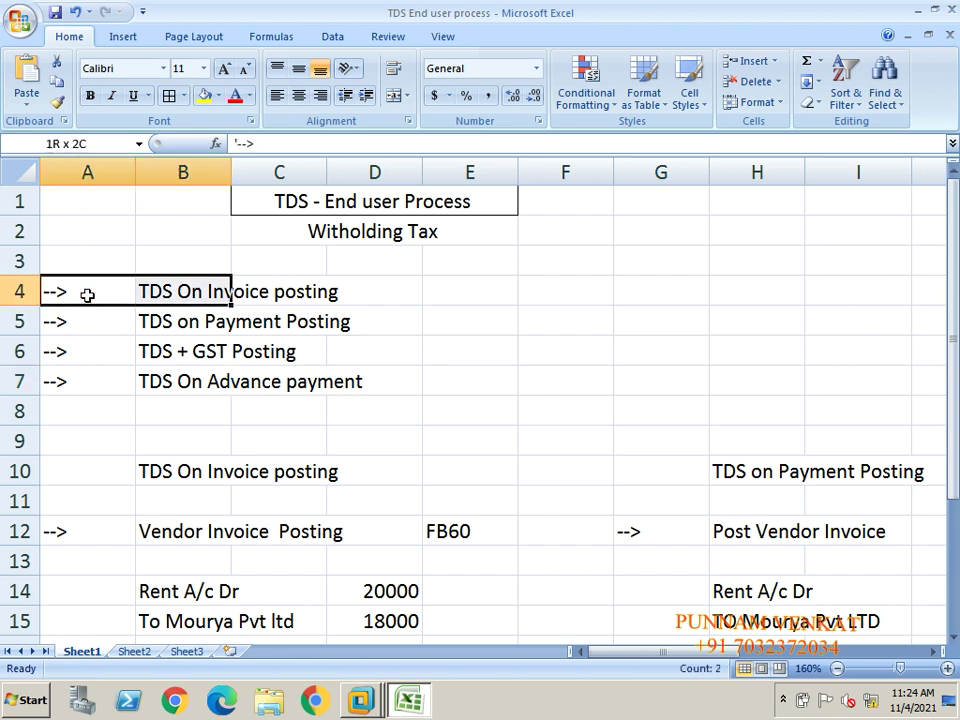
key("shift+Right")
key("shift+Right")
key("shift+Down")
key("shift+Down")
key("shift+Down")
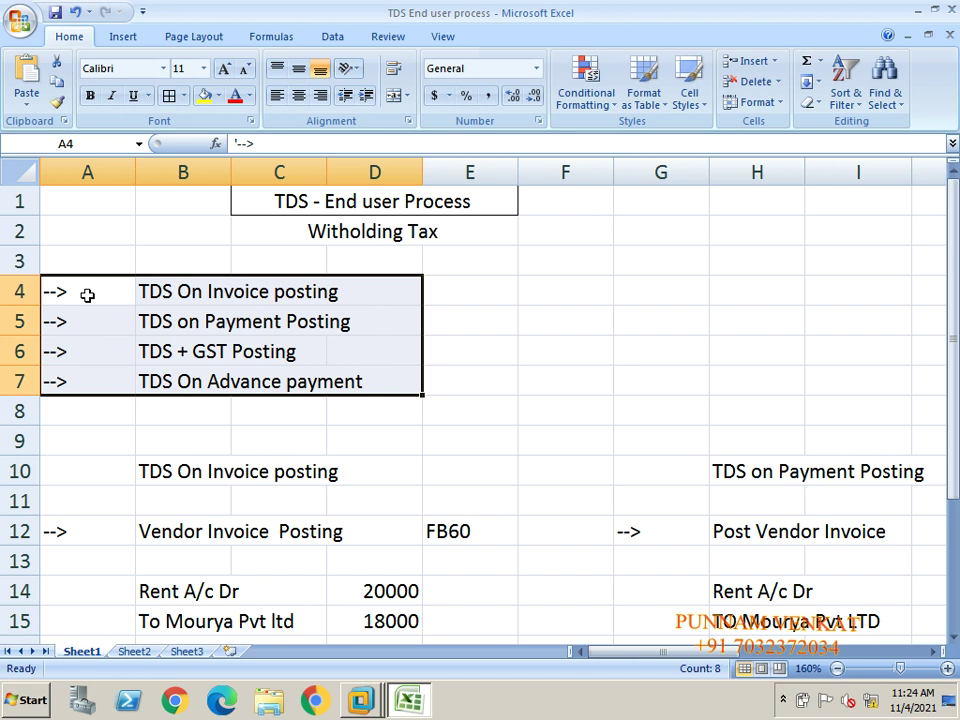
- Examine the TDS On Invoice posting example, including its vendor invoice transaction code and the journal entry in B14:D16
key("Down")
key("Down")
key("Down")
key("Down")
key("Down")
key("Down")
key("Down")
key("Down")
key("Down")
key("Down")
key("Down")
key("Down")
key("Down")
key("Down")
key("Down")
key("Down")
key("Down")
key("Down")
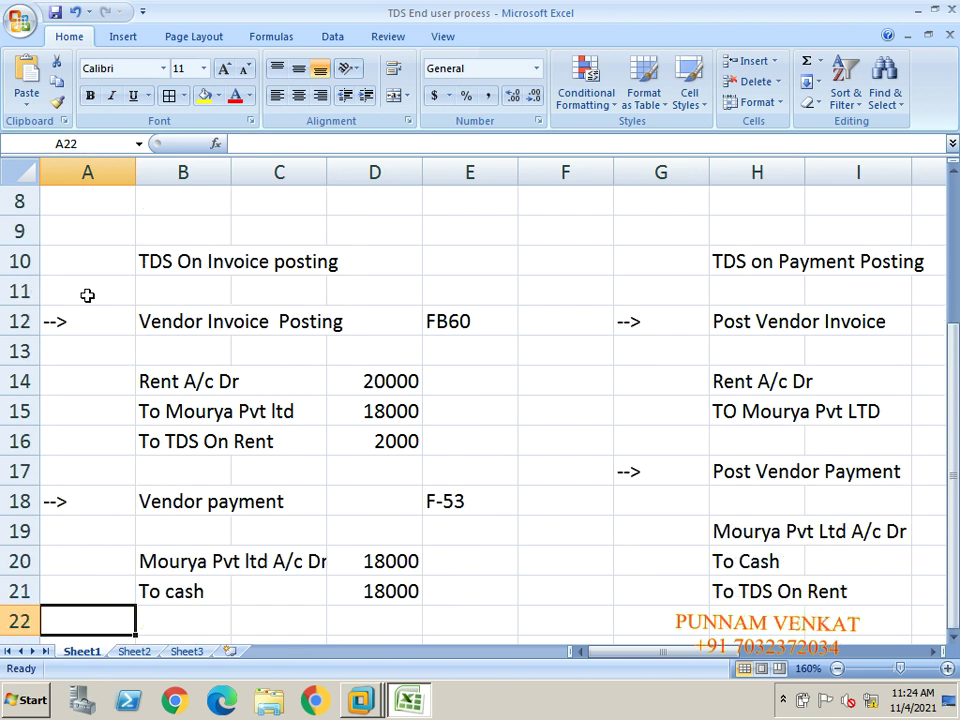
left_click(181, 262)
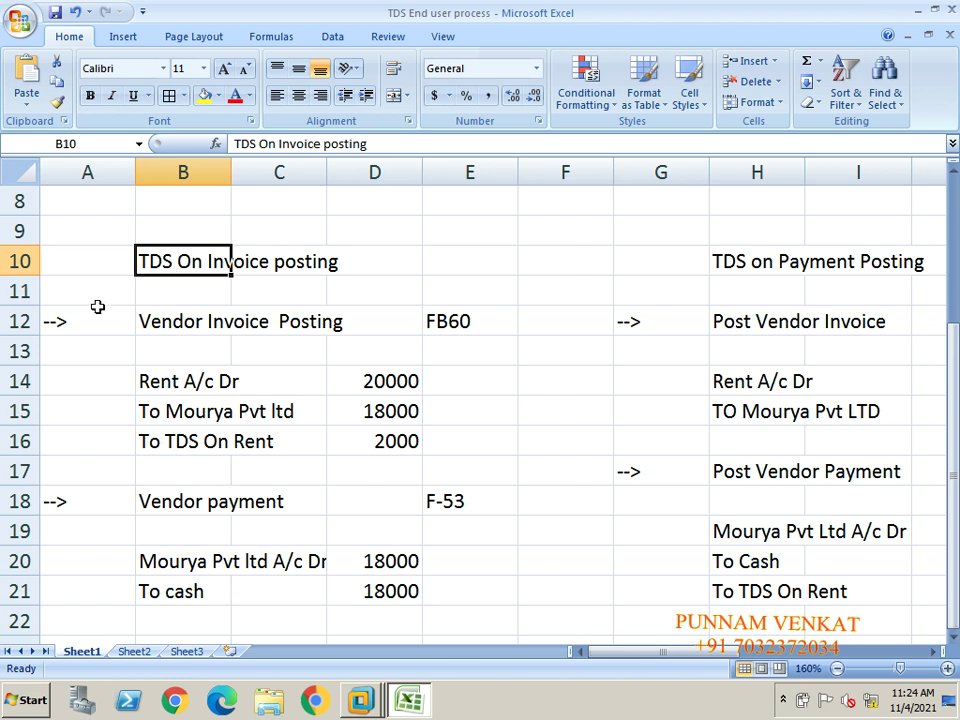
left_click(92, 316)
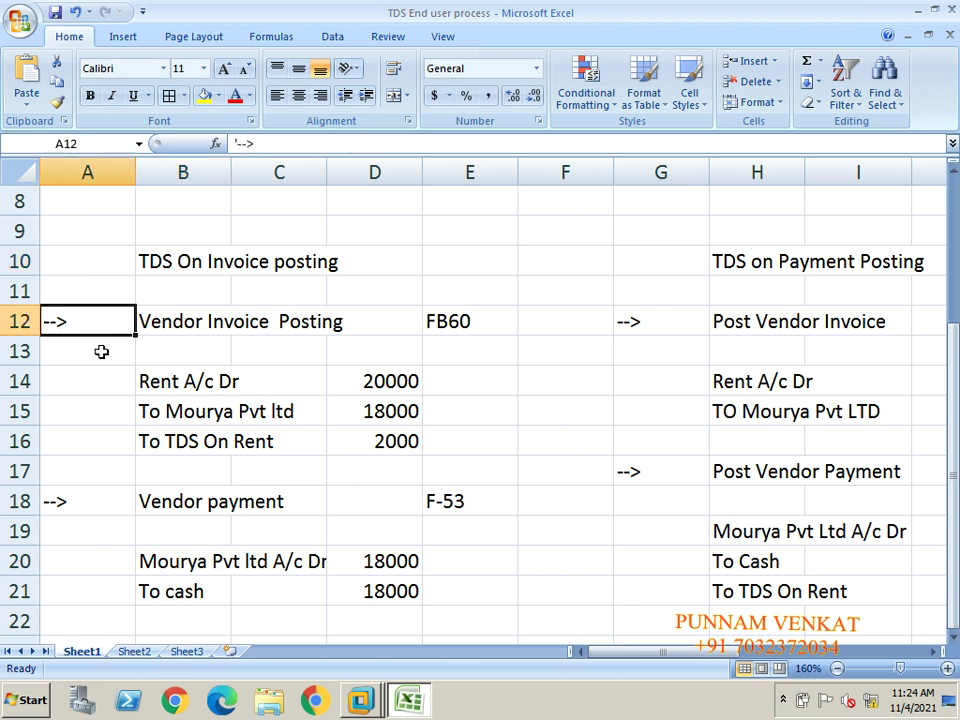
left_click(468, 324)
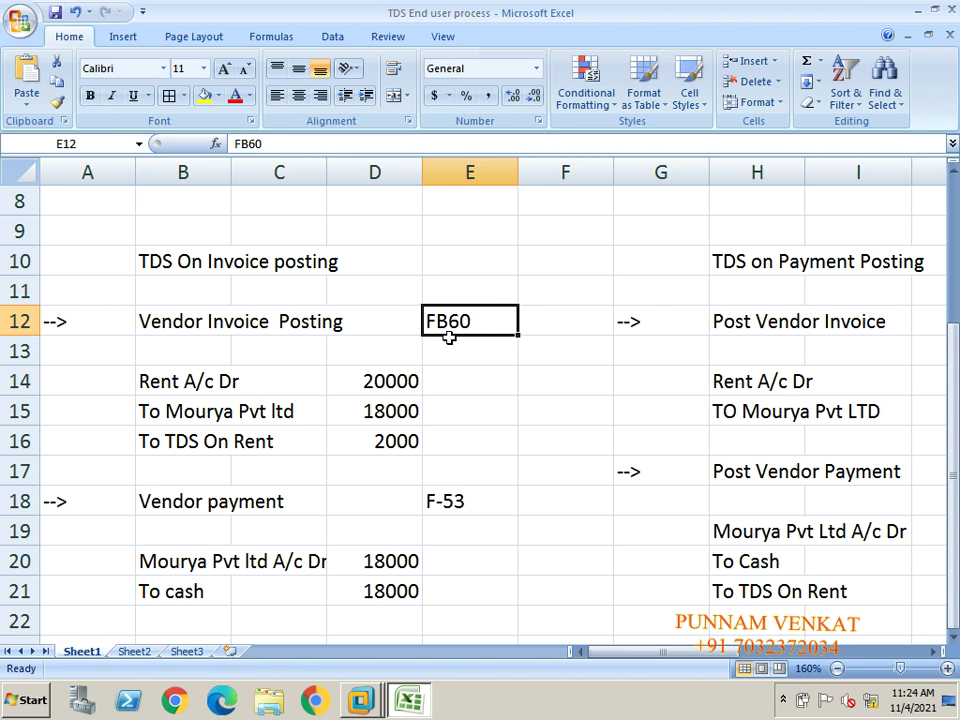
left_click(146, 386)
key("shift+Right")
key("shift+Right")
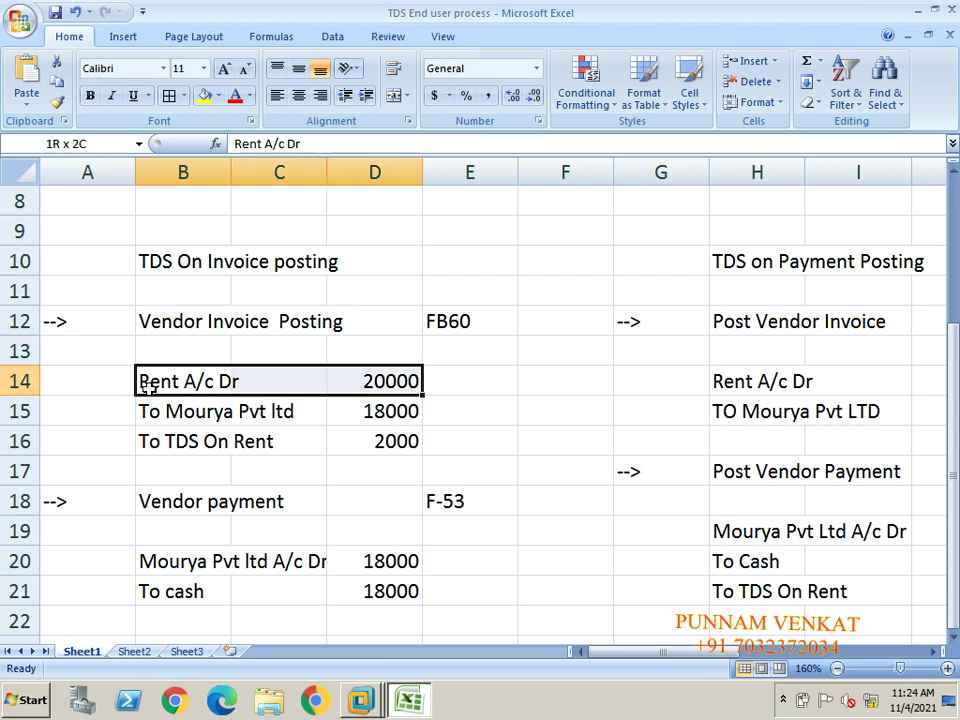
key("shift+Down")
key("shift+Down")
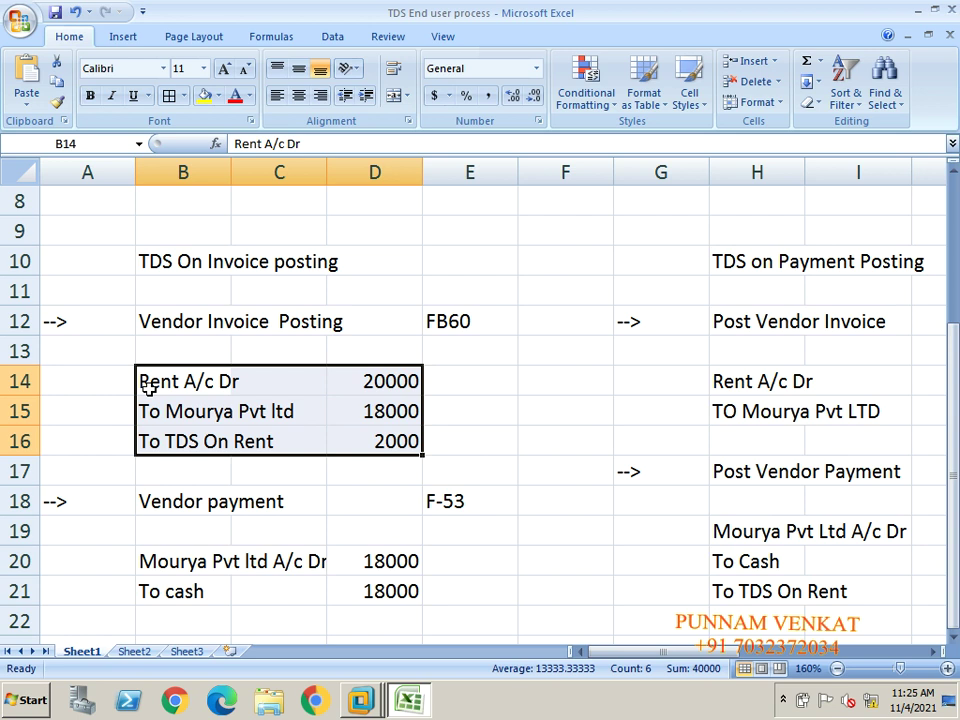
- Review the rent, vendor and TDS On Rent lines of the vendor invoice entry together with their amounts
left_click(204, 446)
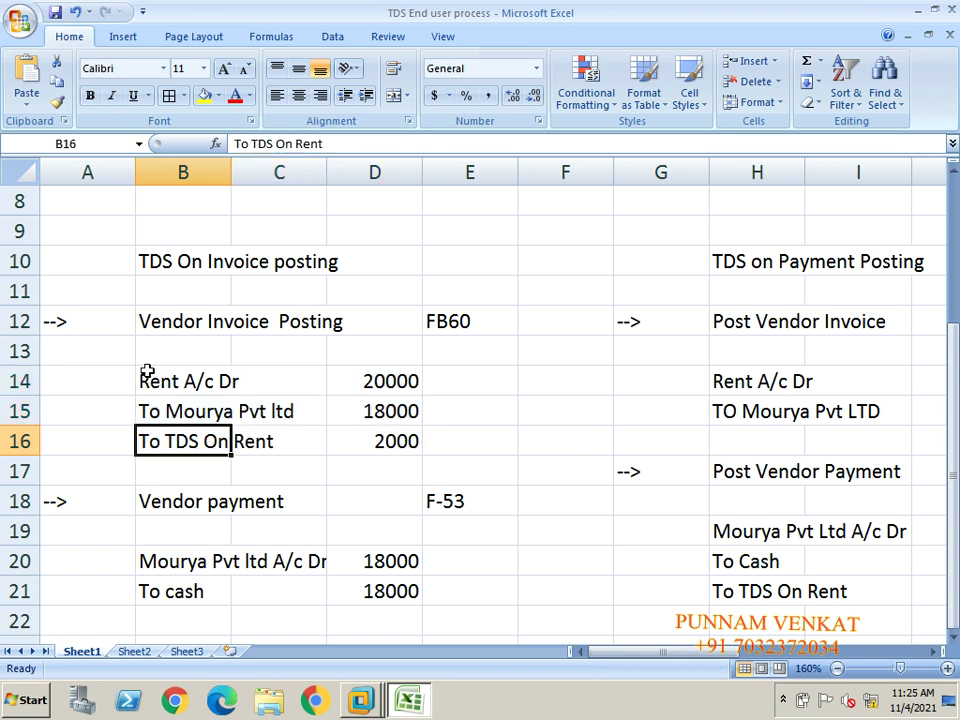
left_click(167, 327)
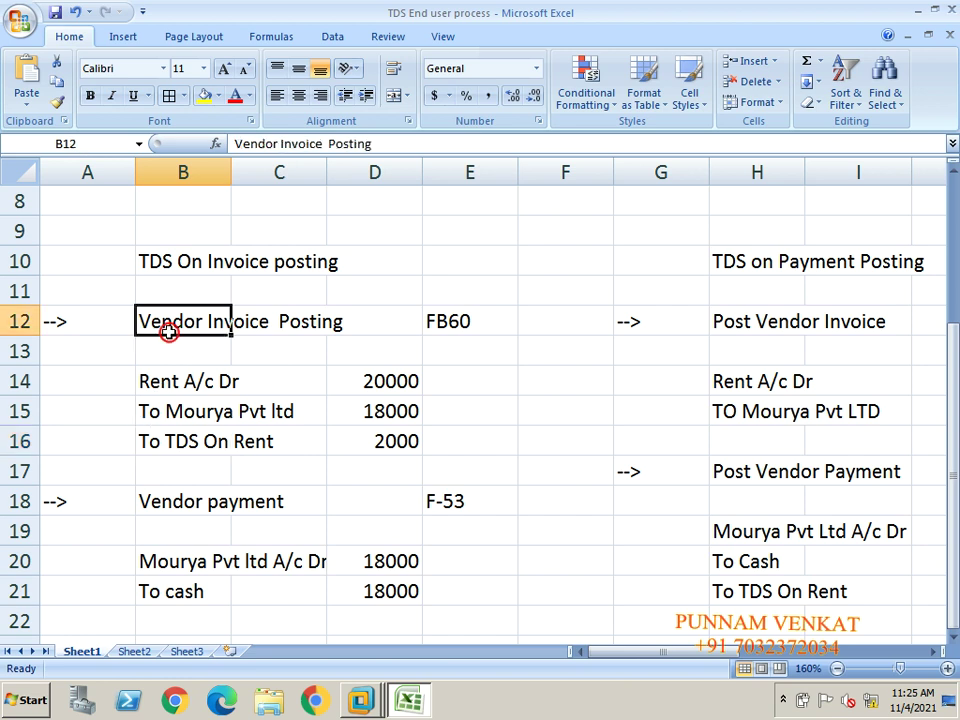
left_click(166, 400)
left_click(157, 387)
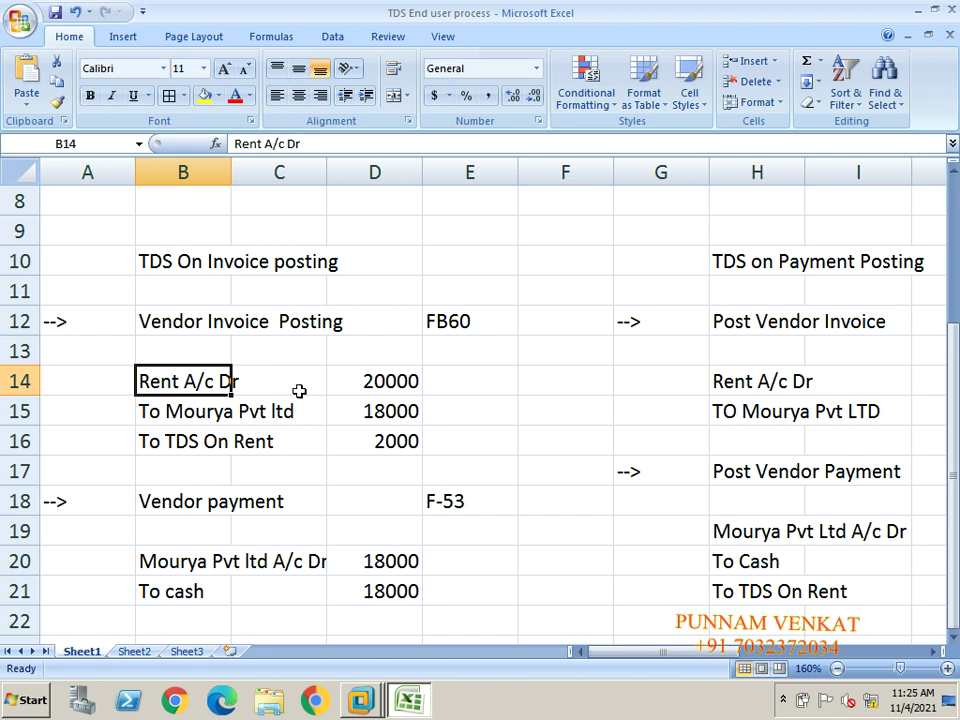
left_click(168, 421)
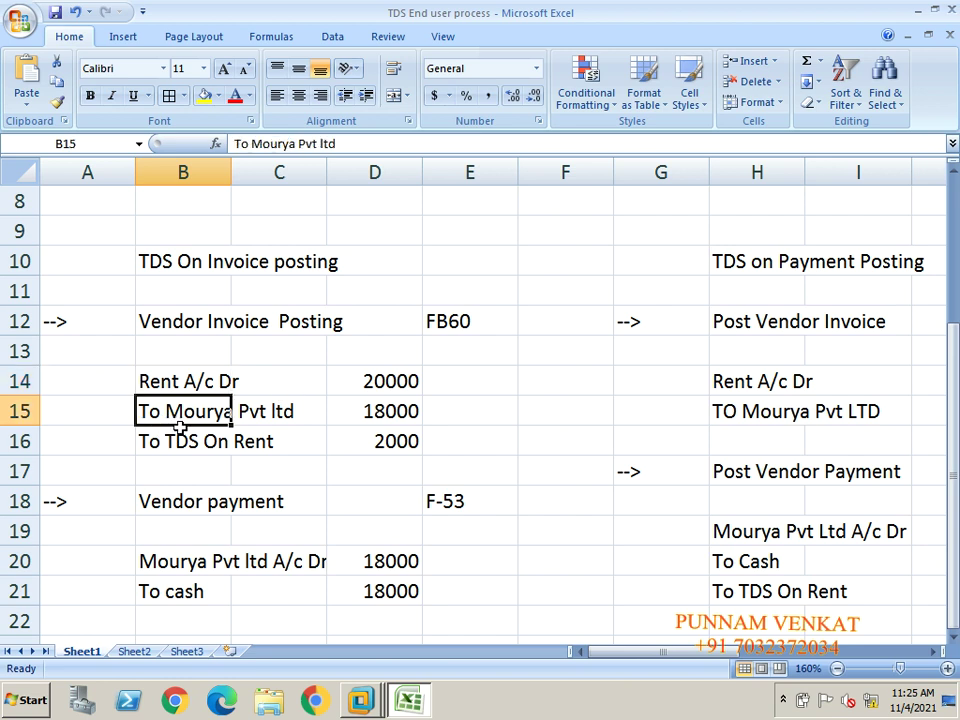
left_click(167, 446)
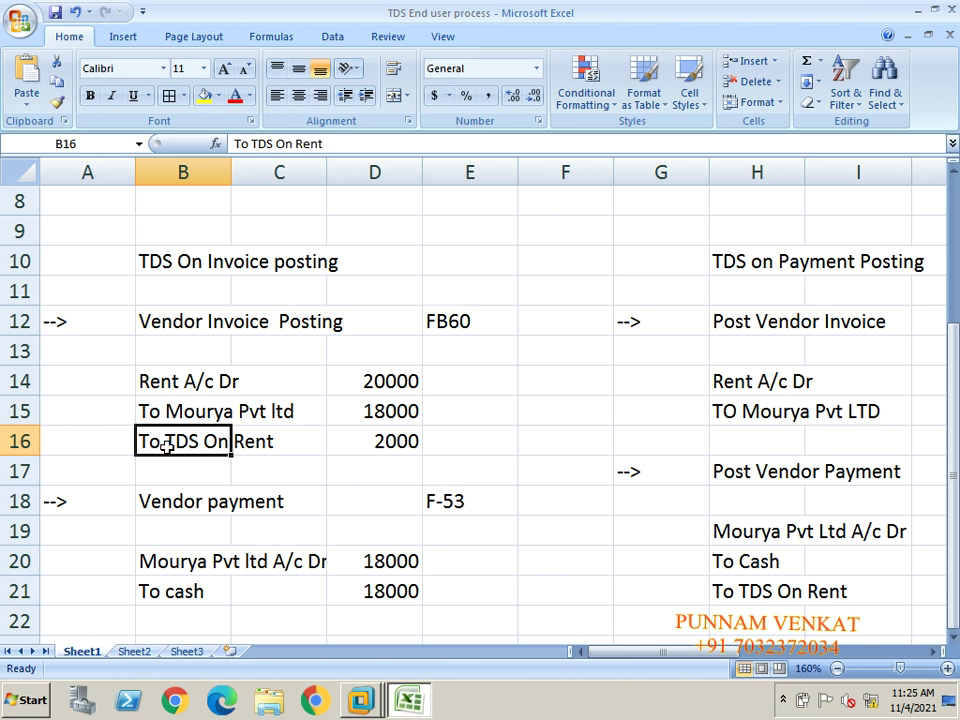
left_click(167, 381)
left_click(396, 381)
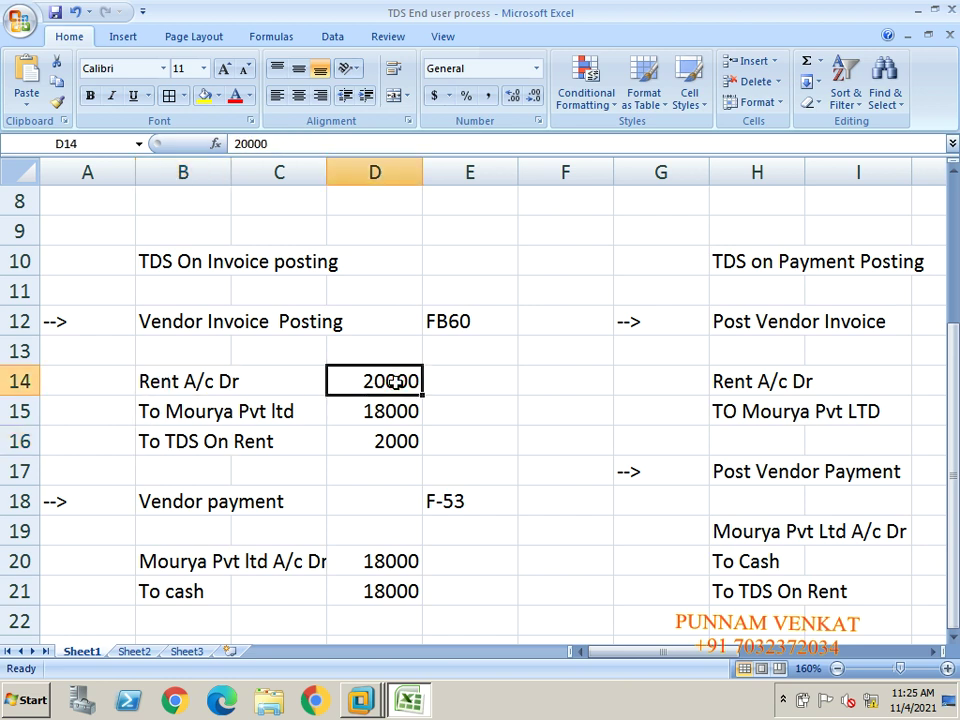
left_click(194, 434)
left_click(187, 418)
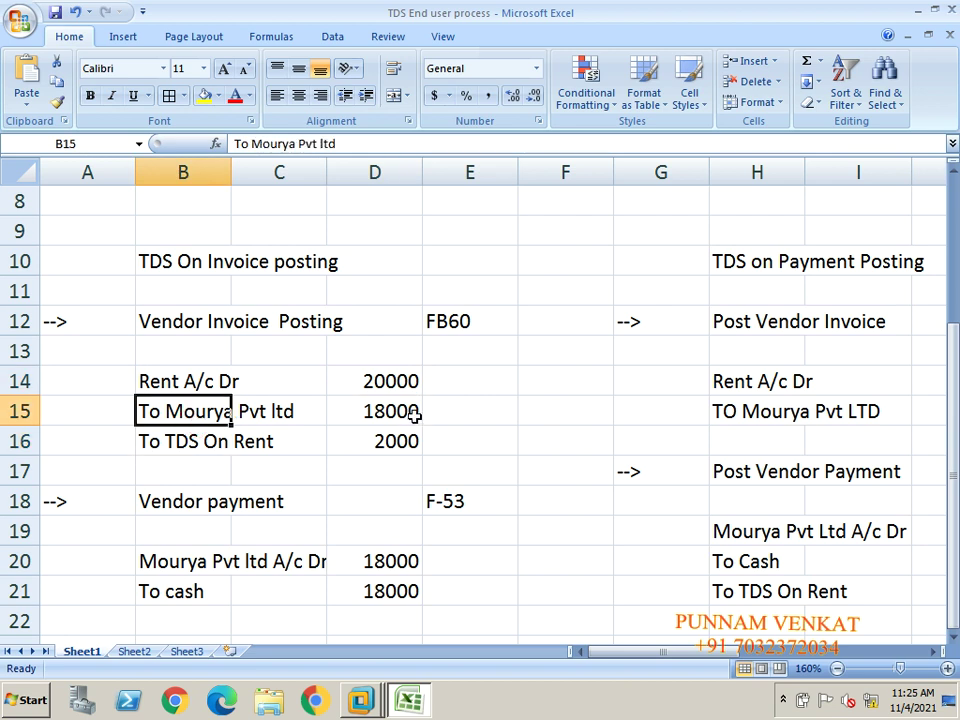
left_click(413, 413)
left_click(208, 441)
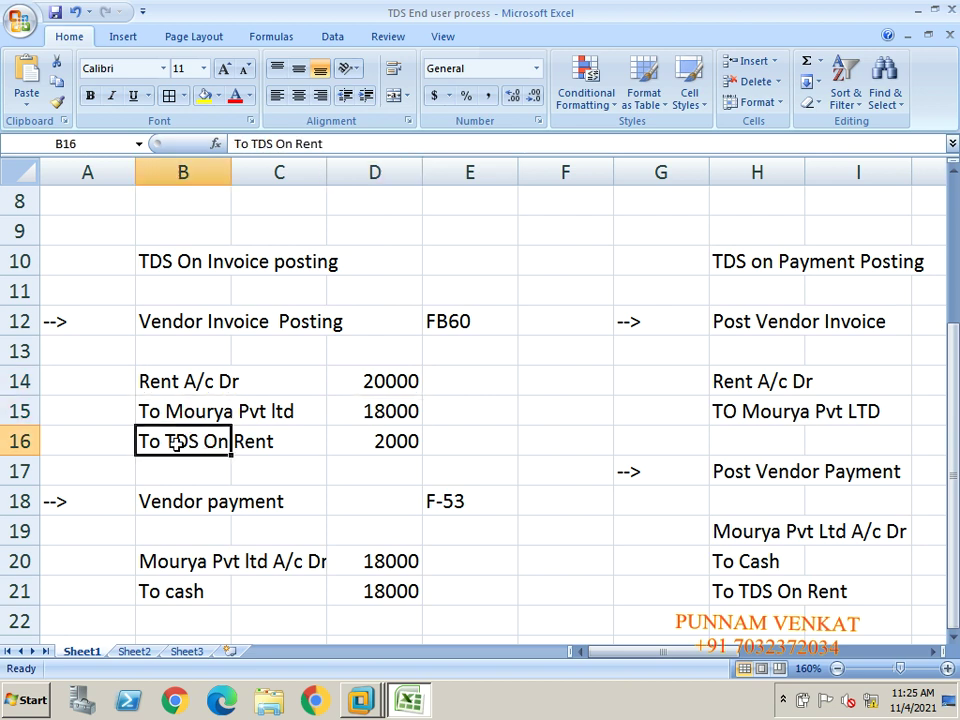
left_click(400, 443)
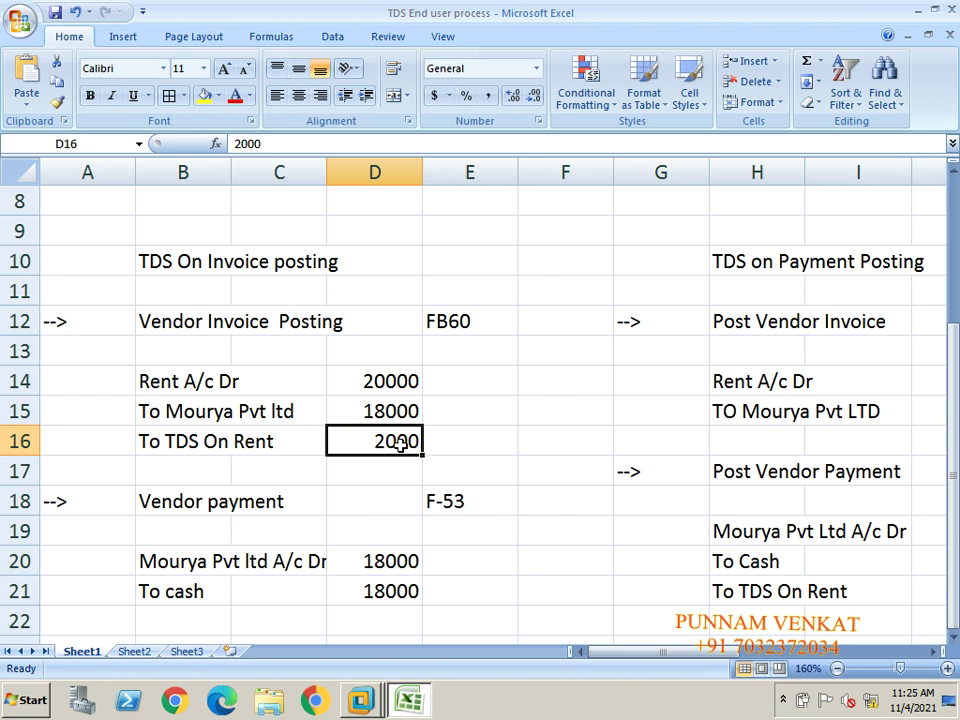
left_click(190, 318)
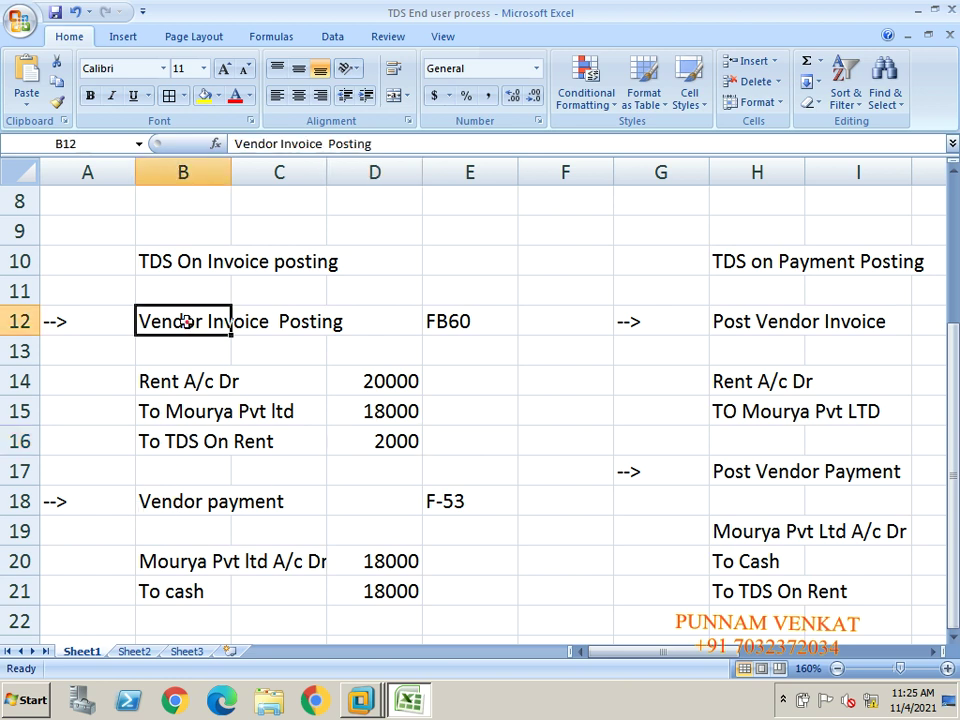
- Examine the vendor payment transaction code in row 18 and the vendor and cash lines in rows 20 and 21
left_click(83, 512)
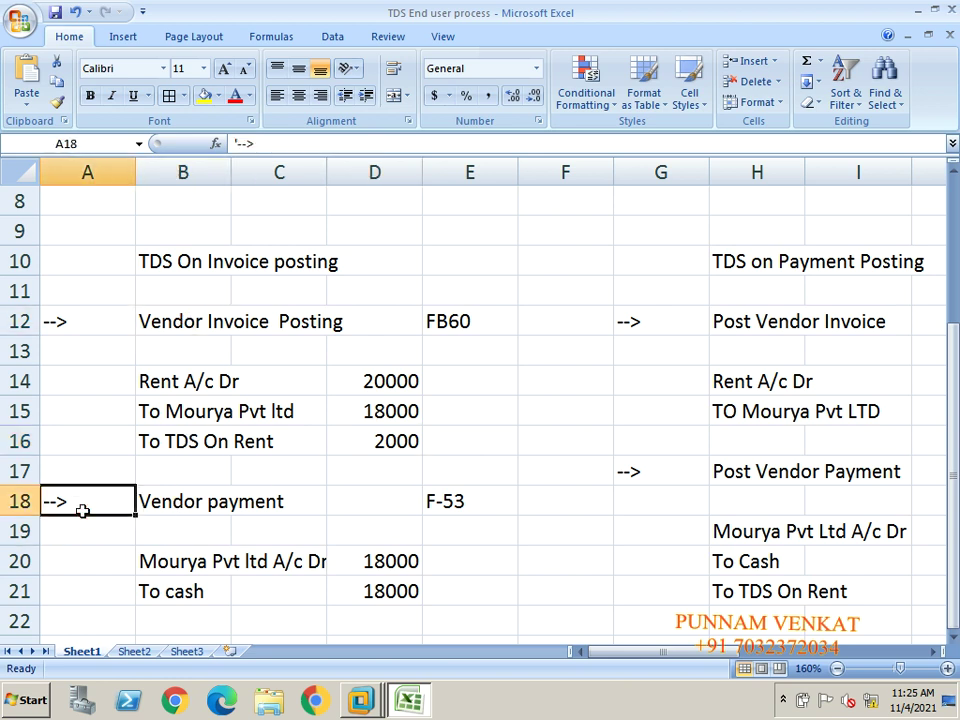
key("shift+Right")
key("shift+Right")
key("shift+Right")
key("shift+Right")
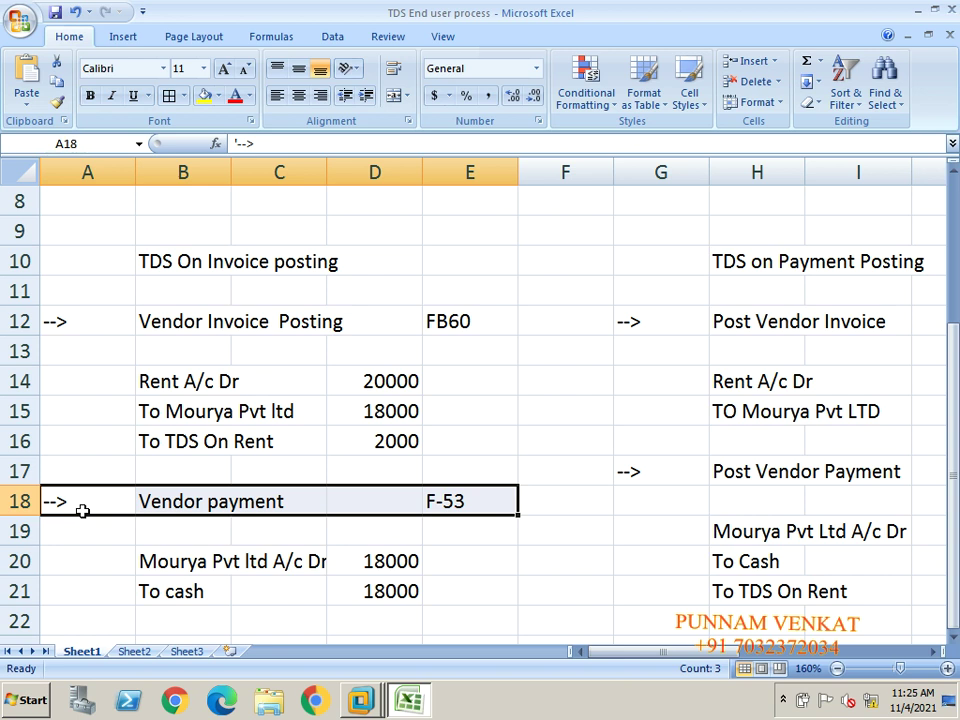
left_click(190, 566)
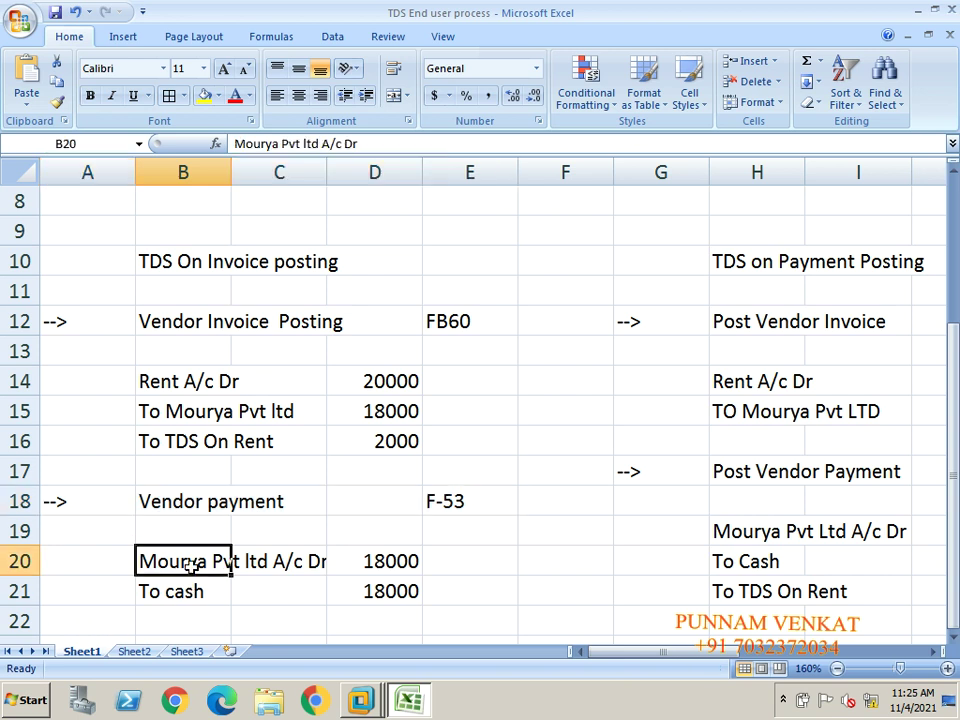
left_click(193, 596)
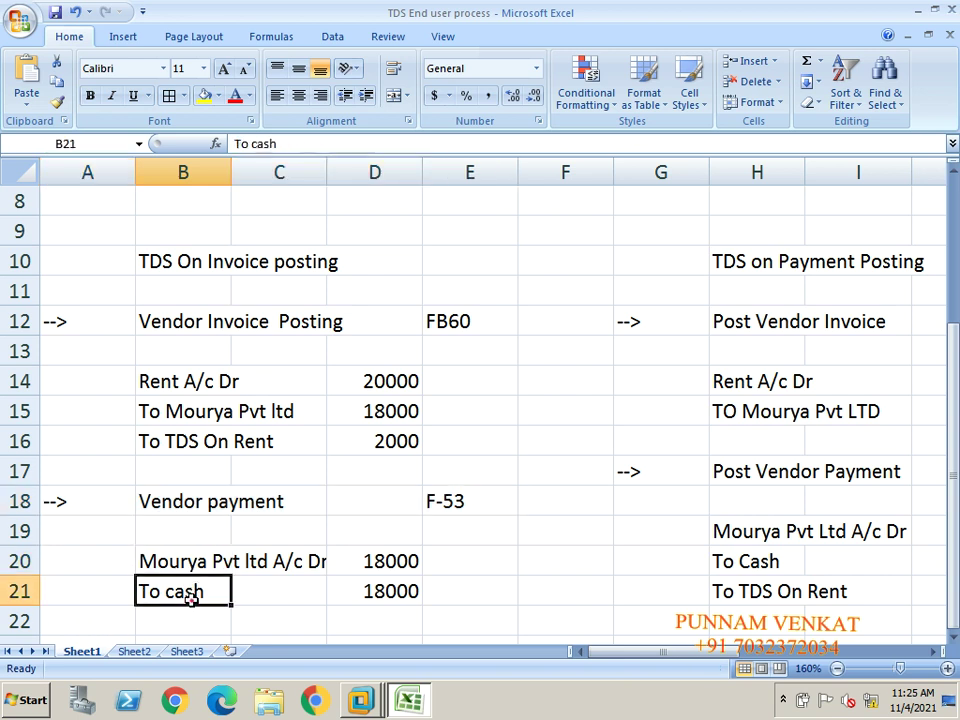
left_click(401, 566)
left_click(401, 591)
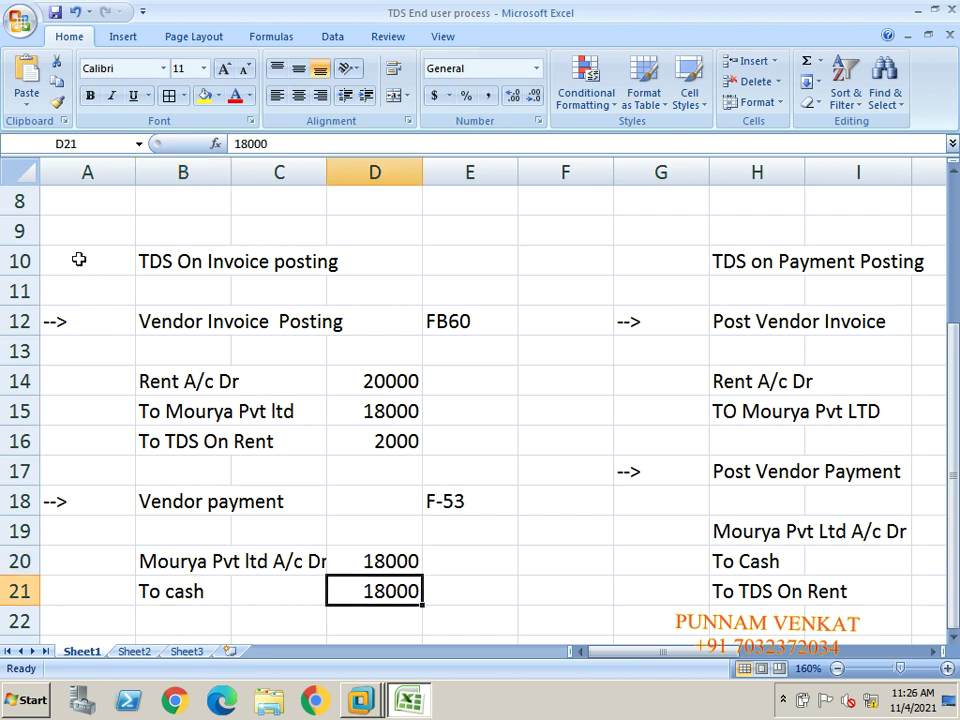
- Select the whole TDS On Invoice posting example, cells A10:E22, to review it as one block
left_click_drag(77, 258, 78, 259)
key("shift+Right")
key("shift+Right")
key("shift+Right")
key("shift+Left")
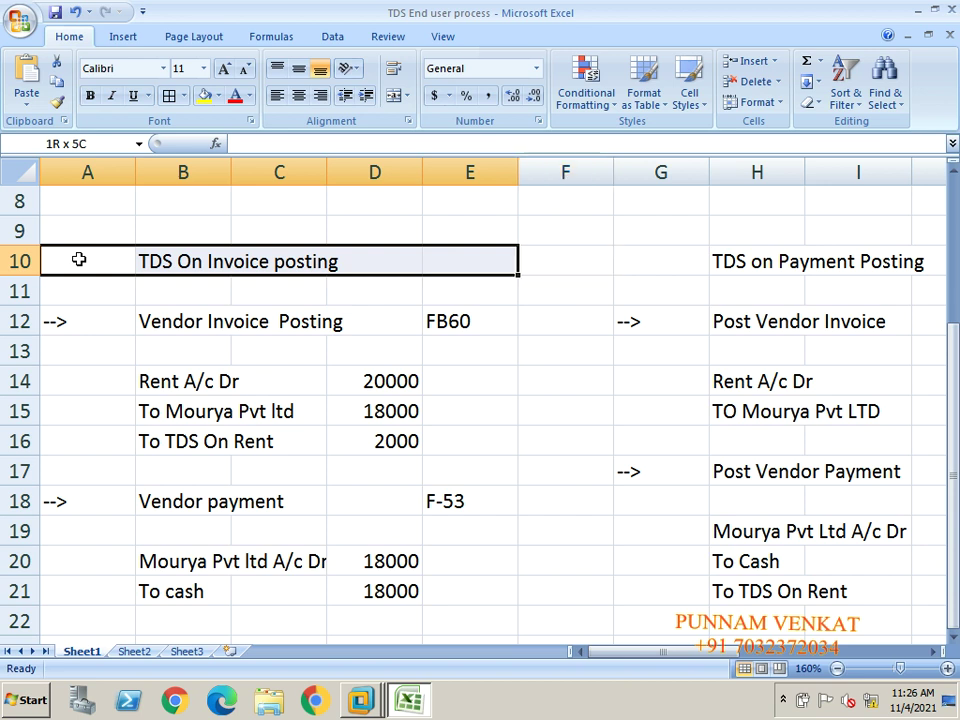
key("shift+Down")
key("shift+Down")
key("shift+Down")
key("shift+Down")
key("shift+Down")
key("shift+Down")
key("shift+Down")
key("shift+Down")
key("shift+Down")
key("shift+Down")
key("shift+Down")
key("shift+Down")
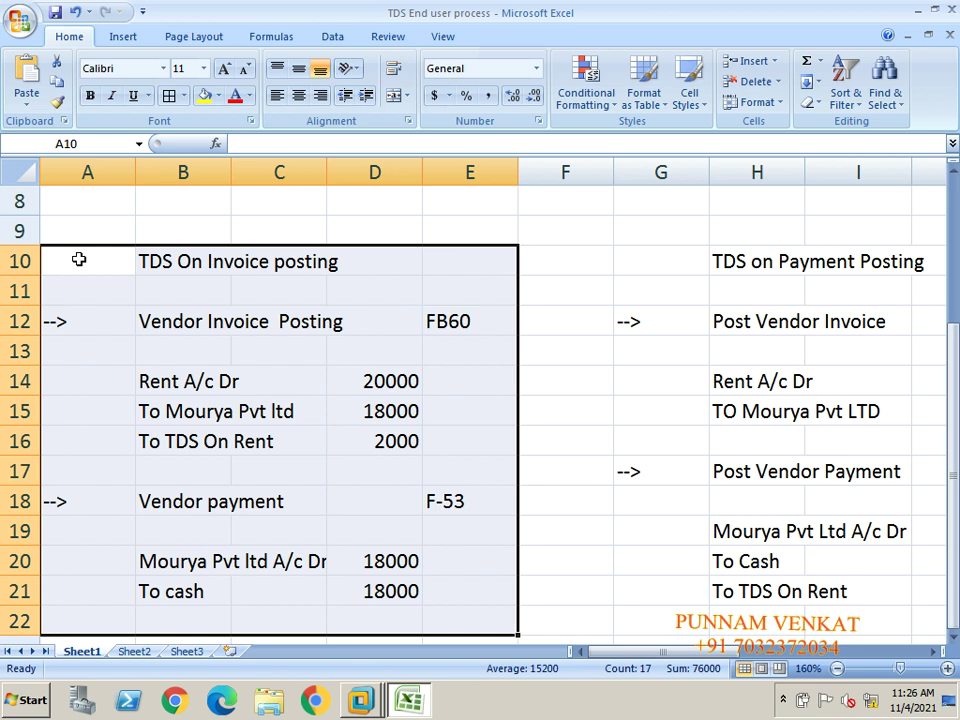
- Switch to SAP and open transaction FB60 for entering a vendor invoice
key("alt+Tab")
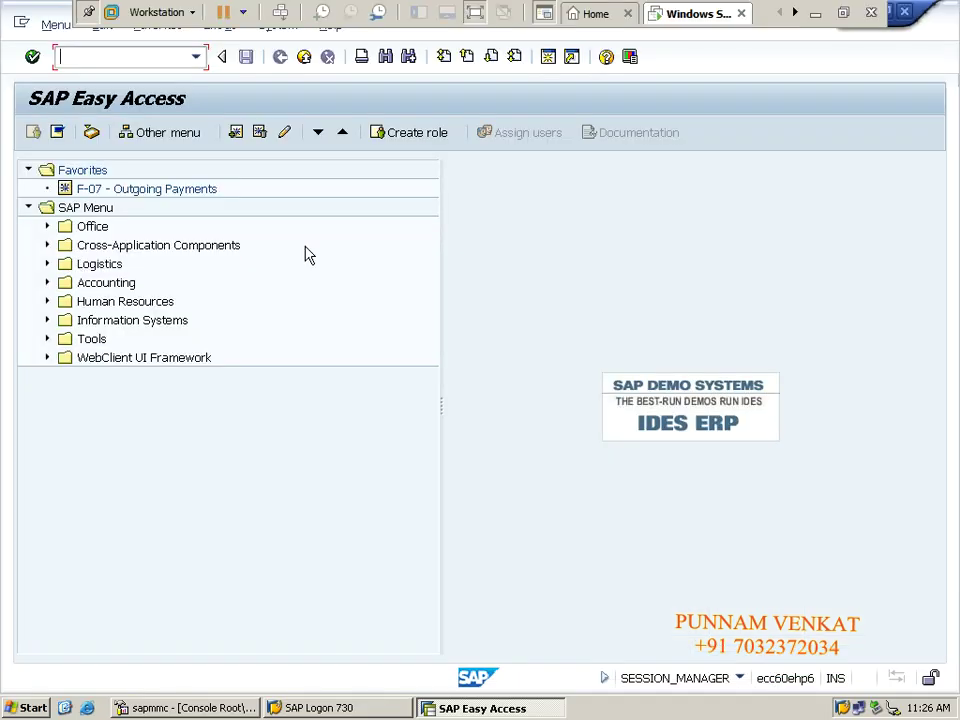
left_click(100, 50)
type("FB60")
key("Return")
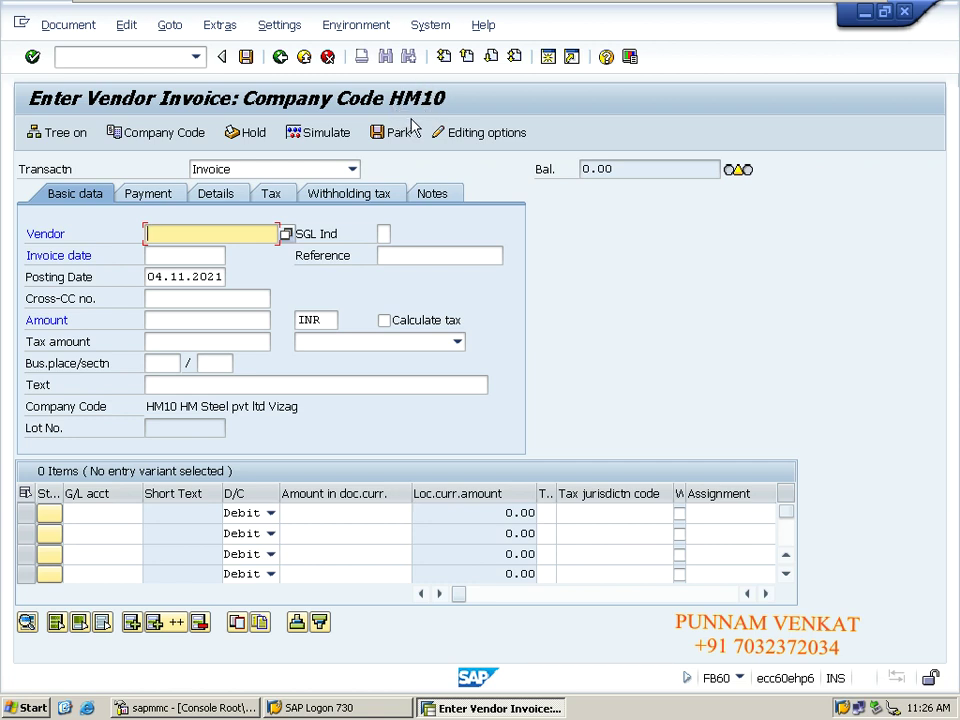
- Look up the vendors of company code HM10 and choose Mourya Pvt Ltd as the invoice's vendor
left_click(285, 234)
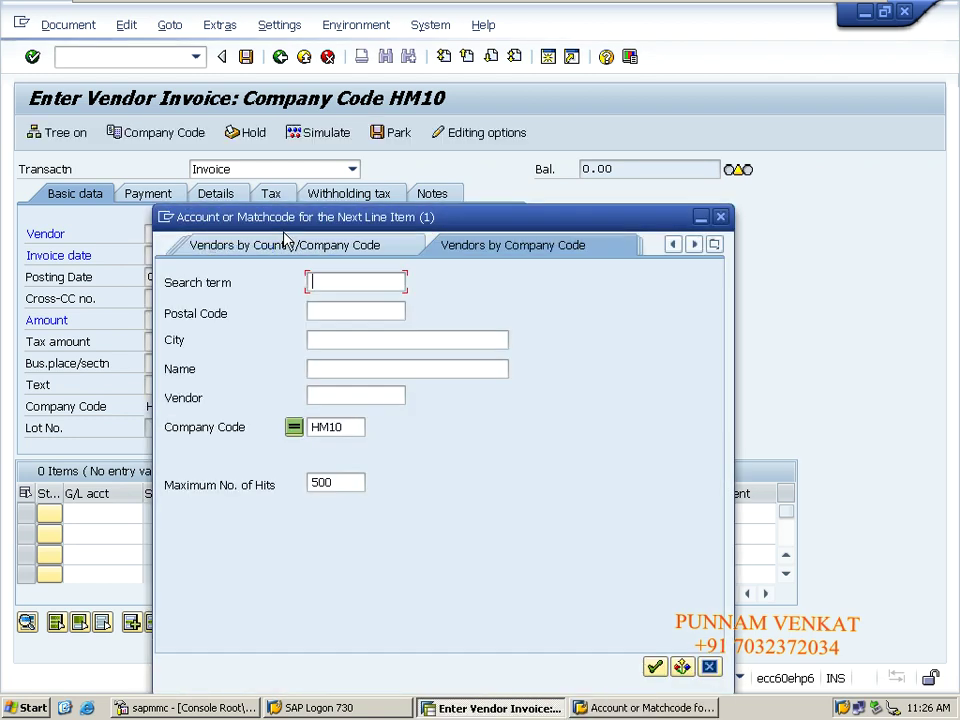
key("Return")
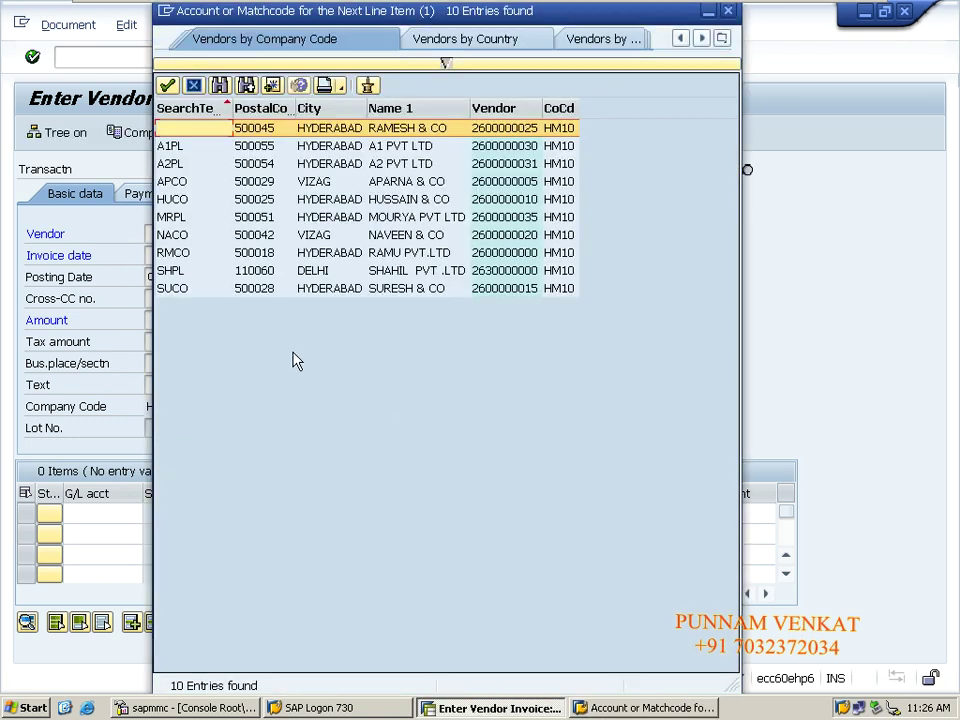
left_click(388, 218)
double_click(388, 218)
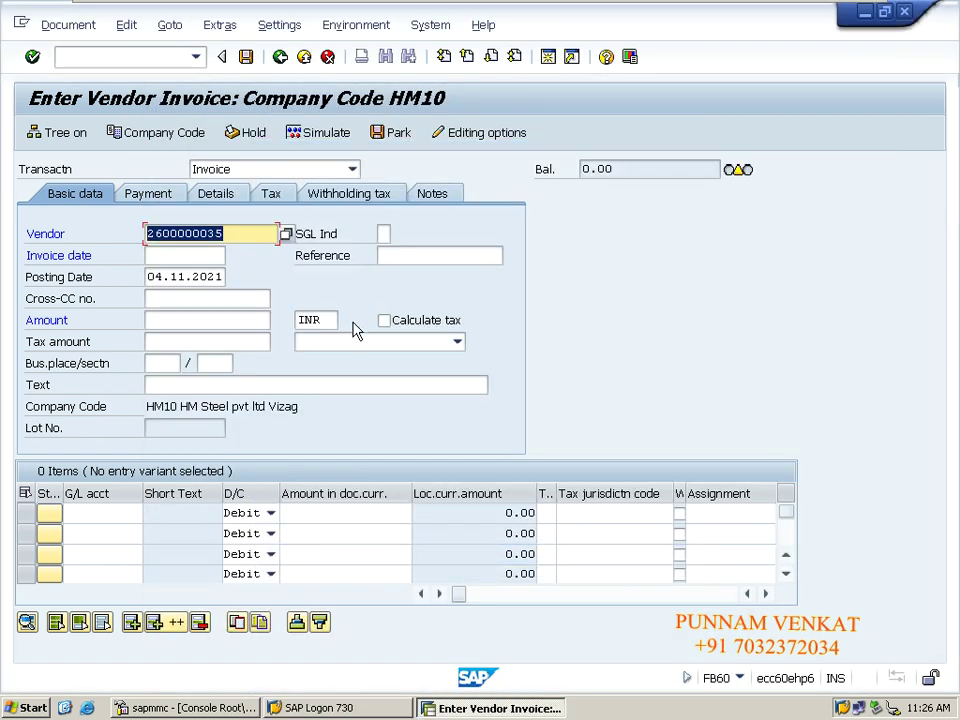
- Set the invoice date to 04.11.2021, copying it from the posting date
key("Tab")
key("Tab")
key("ctrl+c")
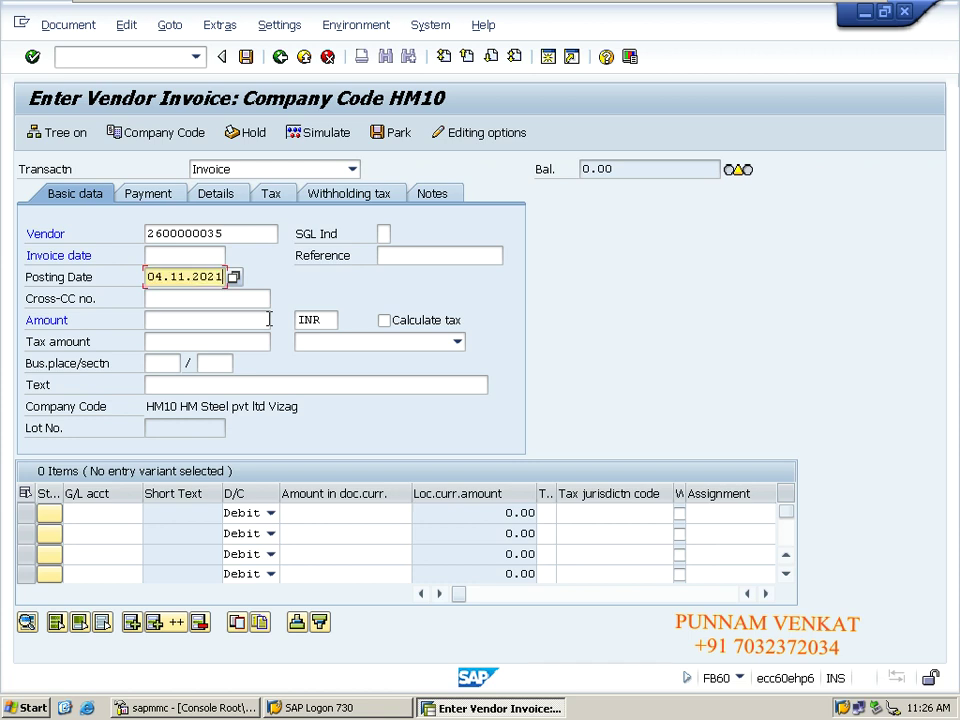
key("shift+Tab")
key("ctrl+v")
key("Tab")
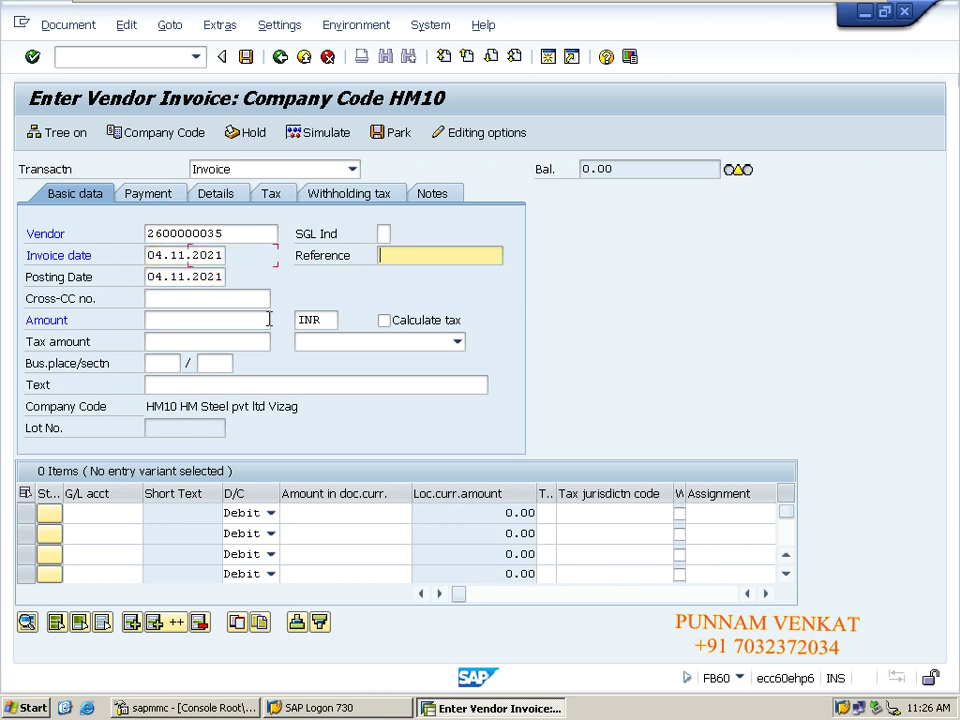
- Set the invoice reference to INV POST and the text to "Being vendor Invoice Posting"
key("Down")
key("Tab")
key("Tab")
key("Tab")
key("Tab")
key("Tab")
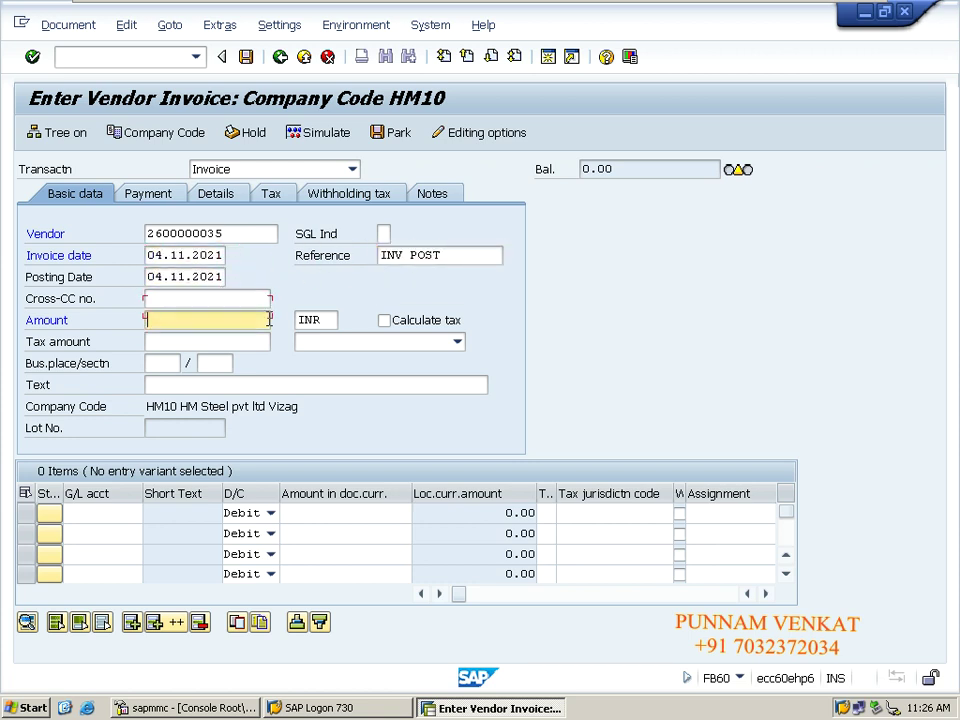
key("Tab")
key("Tab")
key("Down")
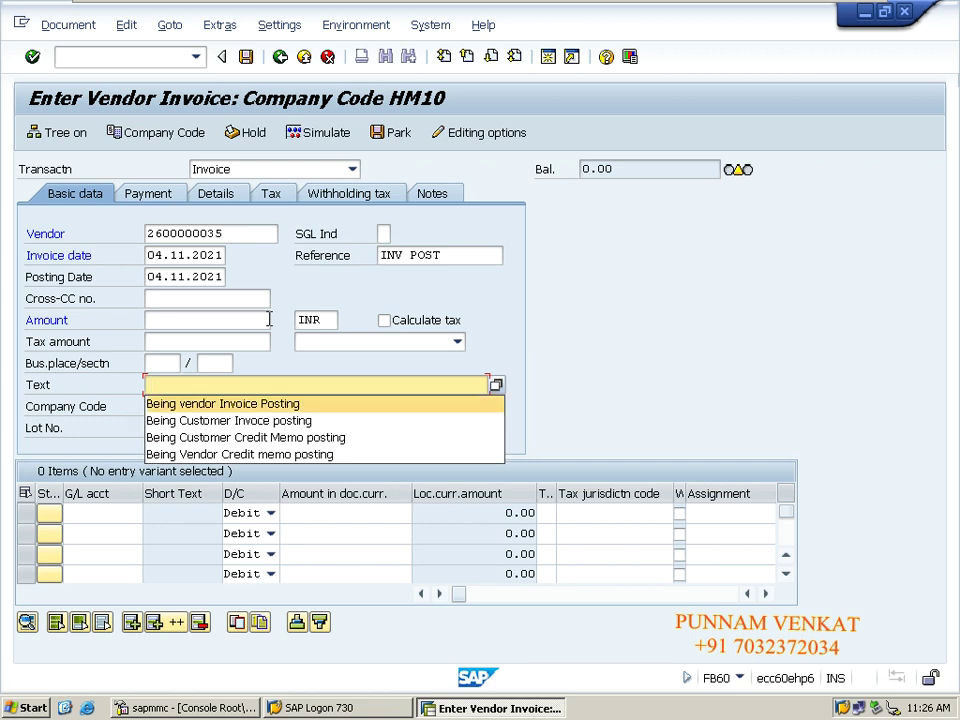
key("Return")
key("Tab")
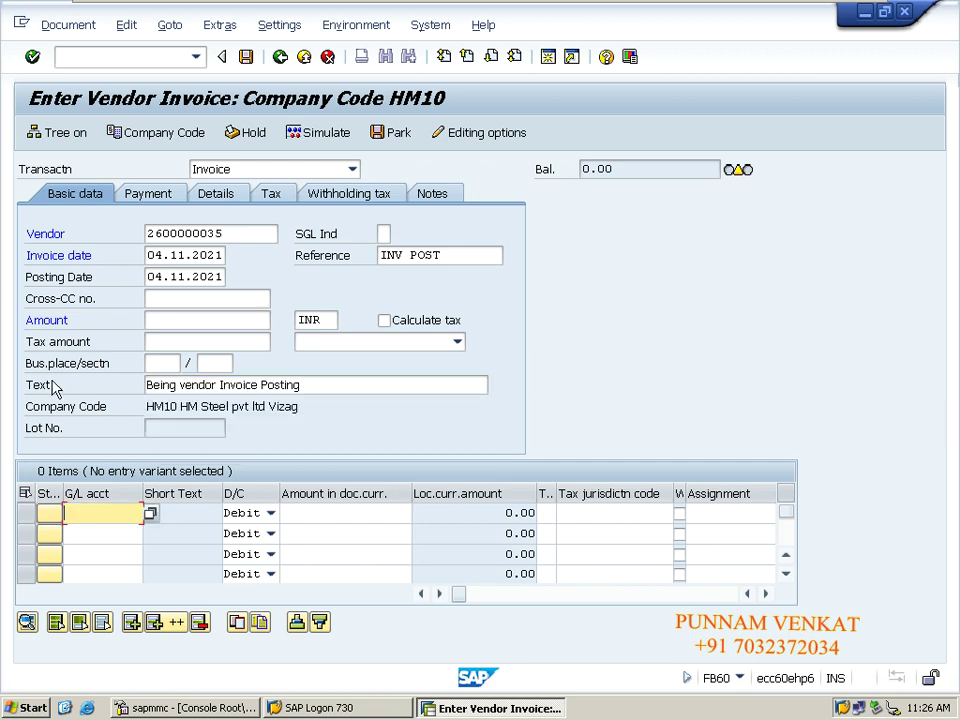
- Look up the G/L accounts of company code HM10, choose Rent A/c for the first line item and enter a debit amount of 20000
left_click(150, 513)
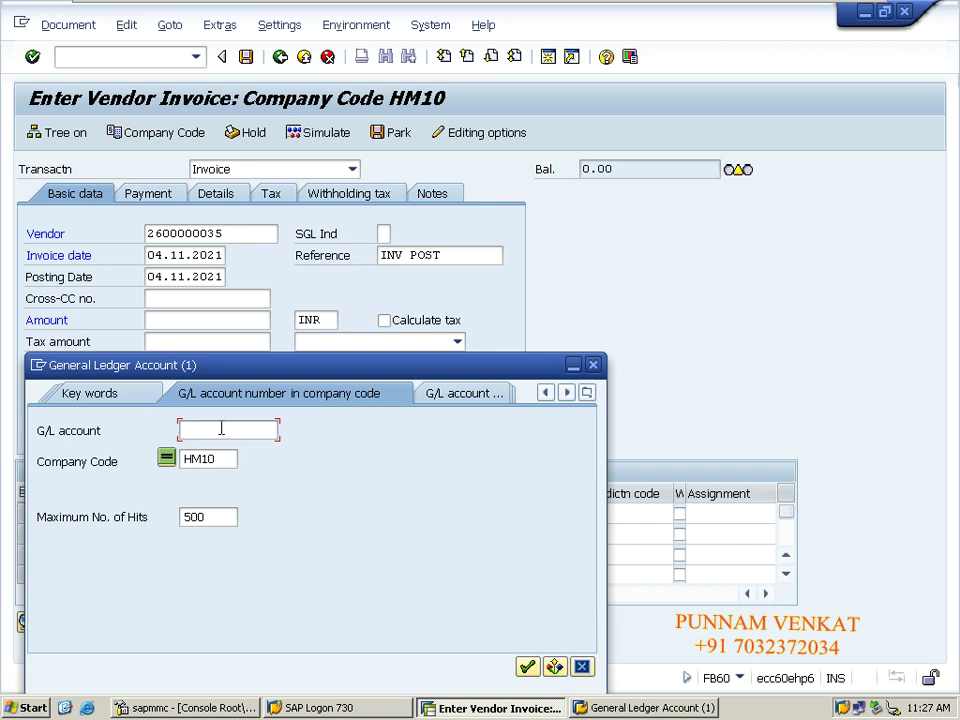
key("Return")
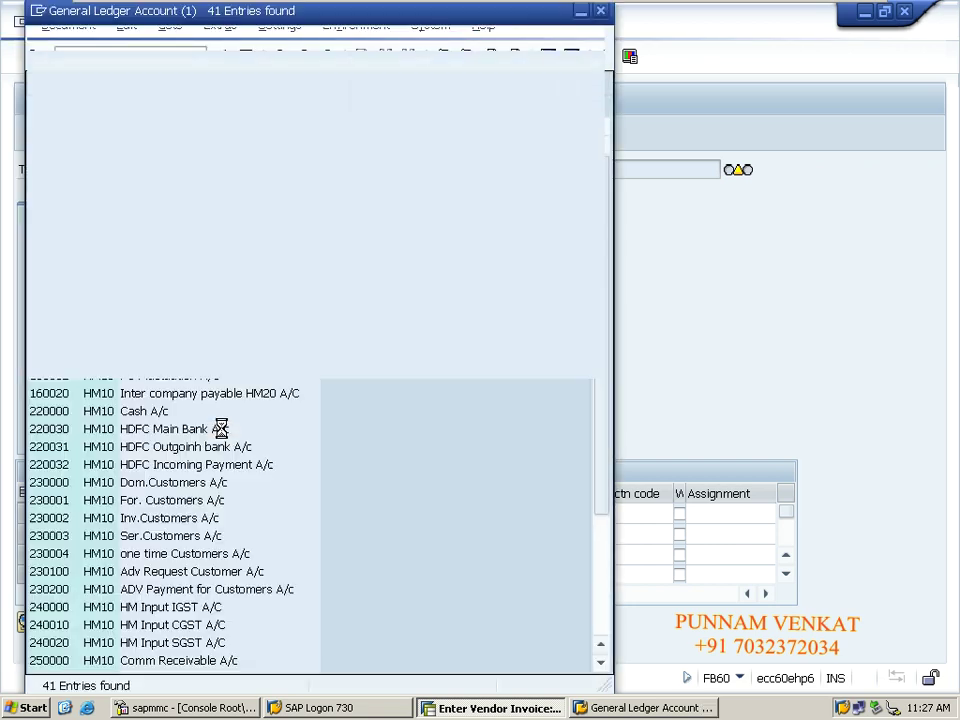
left_click(45, 591)
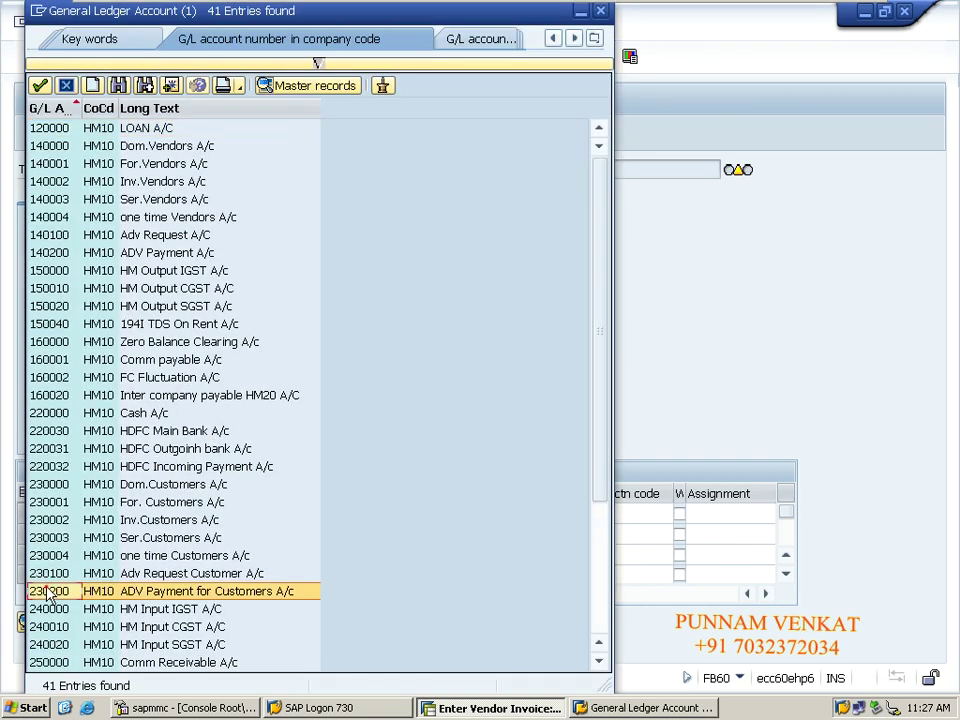
key("ctrl+End")
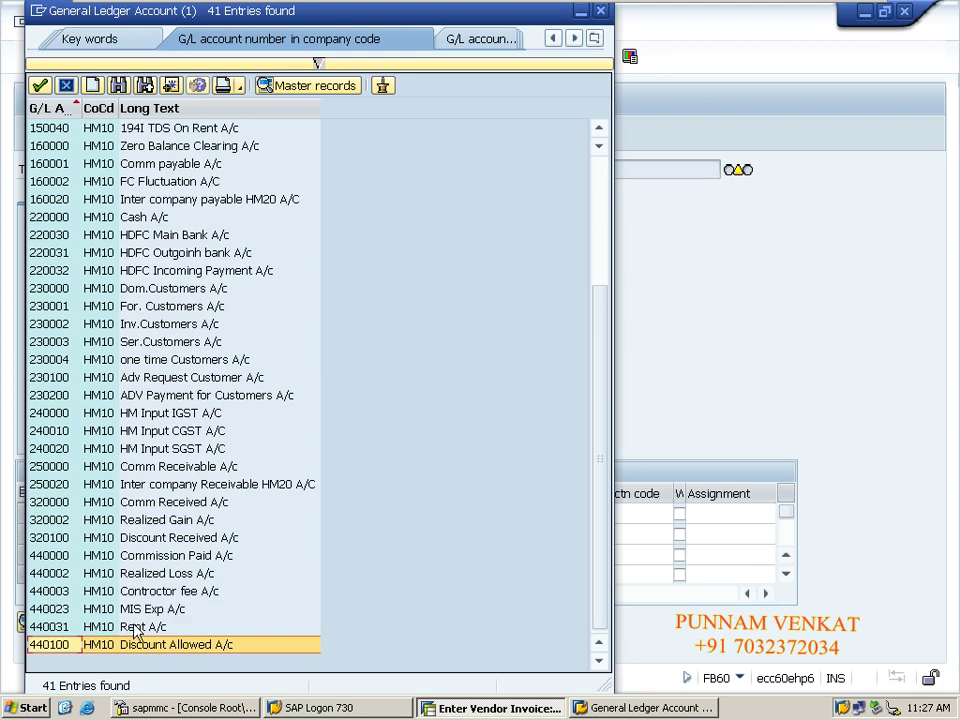
left_click(54, 627)
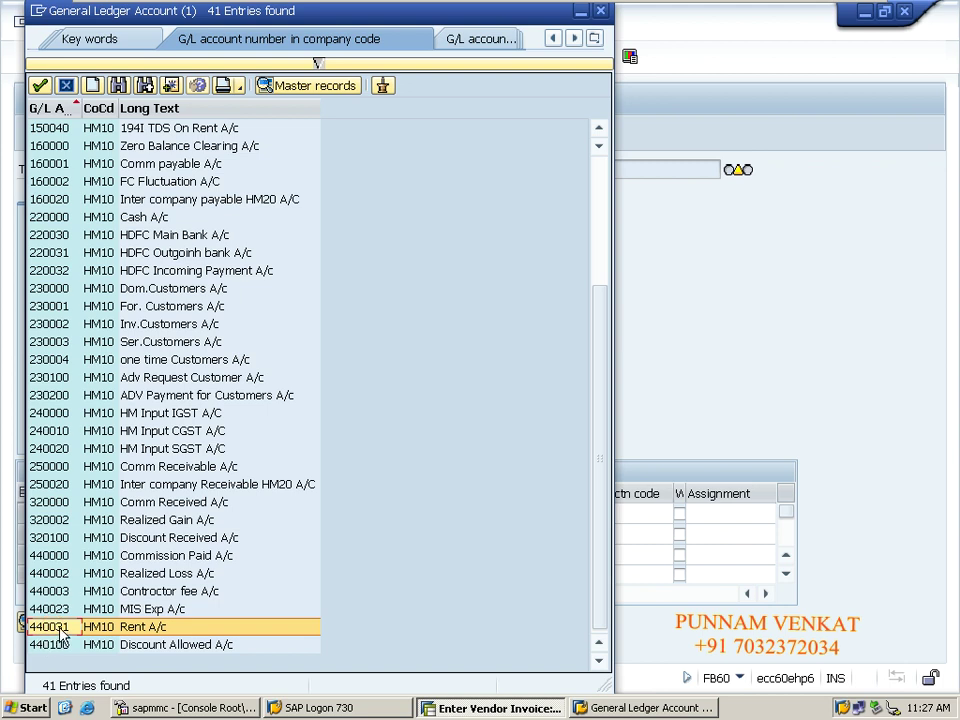
double_click(60, 627)
key("Tab")
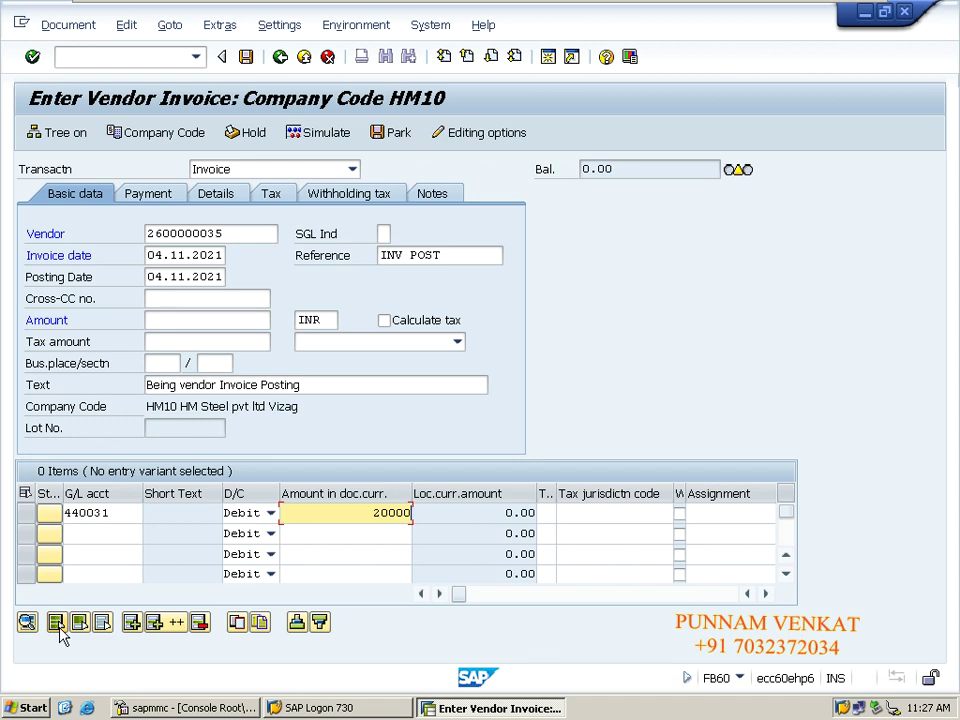
- Assign business area HMHY to the Rent A/c line item
key("Tab")
key("Tab")
key("Tab")
key("Tab")
key("Tab")
key("Tab")
key("Tab")
key("Tab")
key("Tab")
key("Tab")
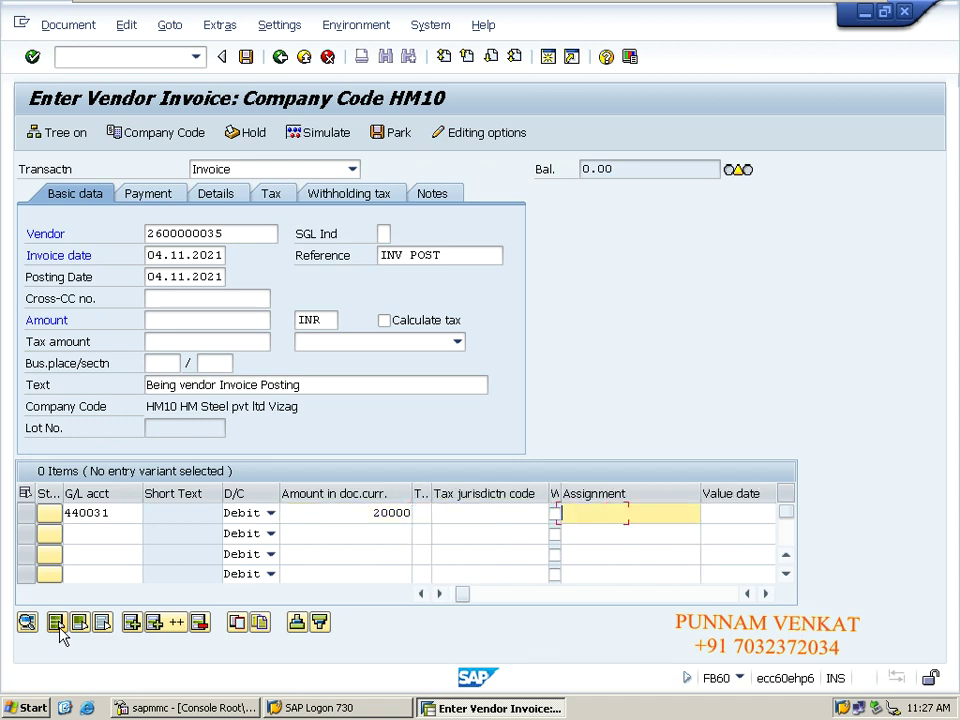
key("Tab")
key("BackSpace")
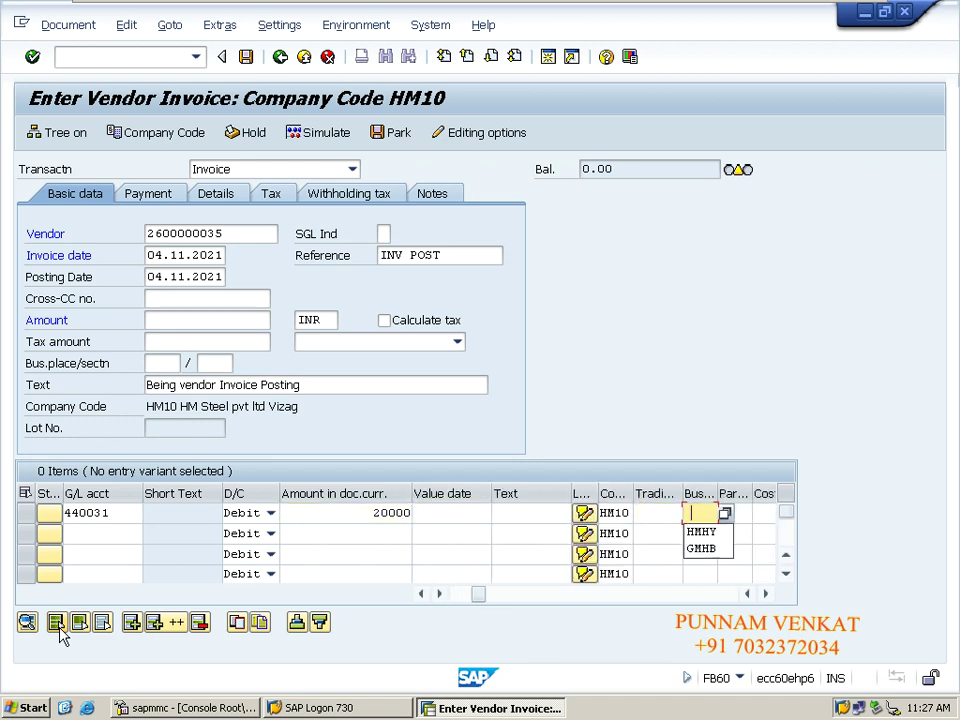
key("Down")
key("Return")
- Assign profit center HM100 to the Rent A/c line item and validate the line
key("Tab")
key("Tab")
key("Tab")
key("Tab")
key("Tab")
key("Tab")
key("Tab")
key("Tab")
key("Tab")
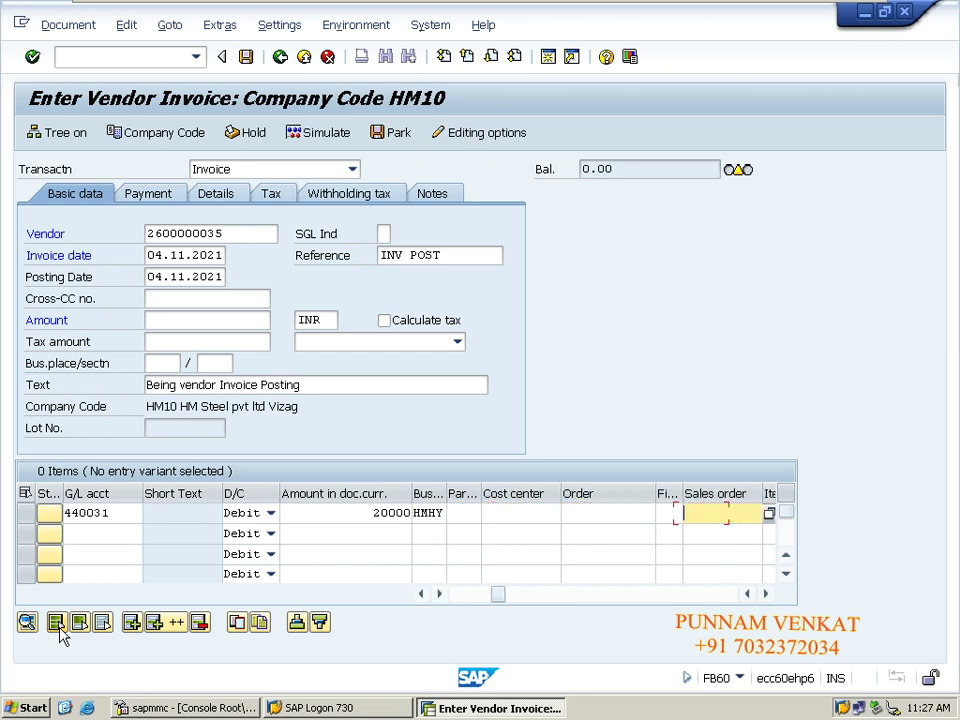
key("Tab")
key("Tab")
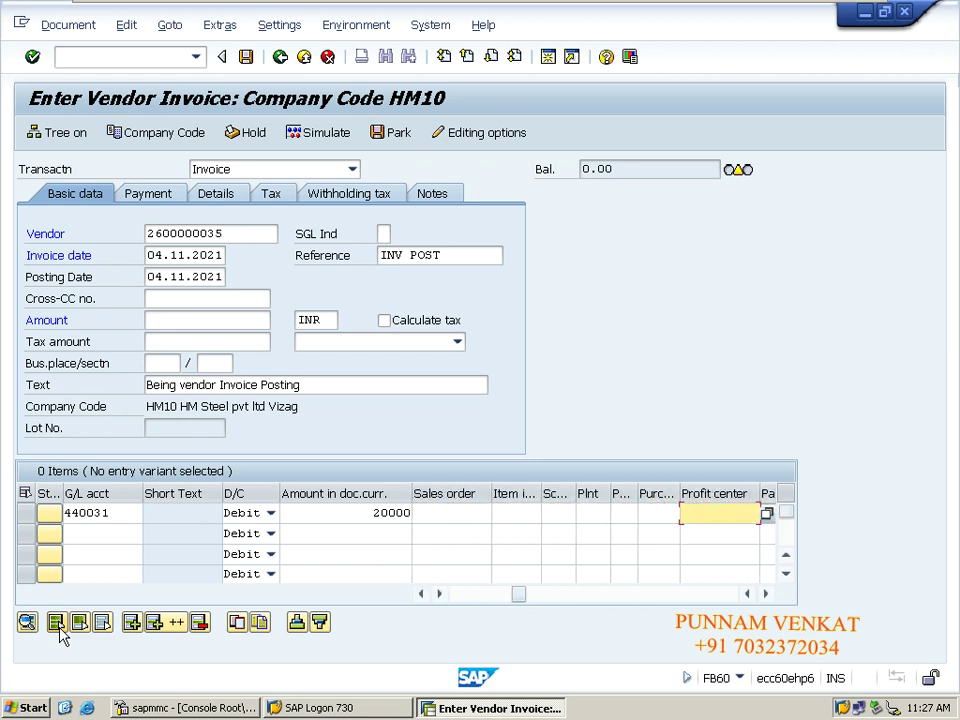
key("BackSpace")
key("Down")
key("Return")
key("Tab")
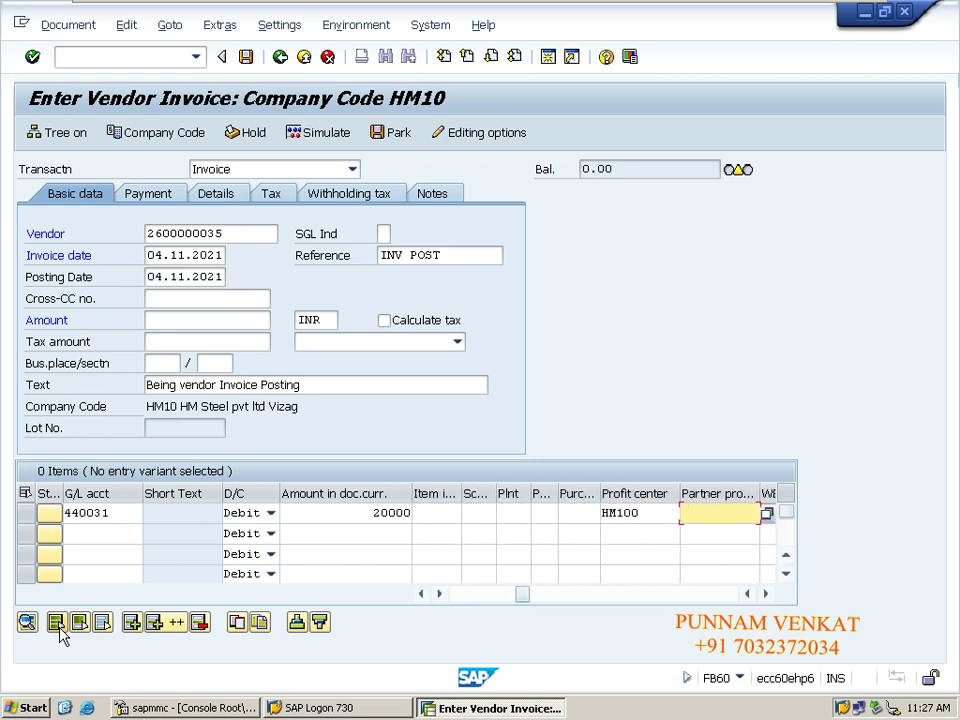
left_click(57, 623)
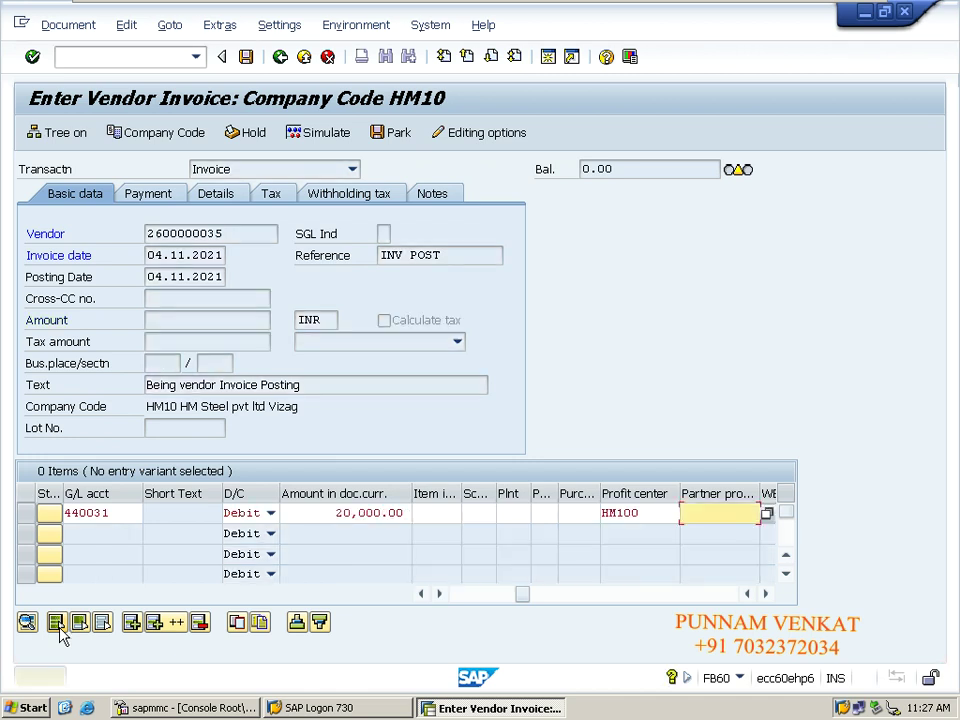
left_click(58, 625)
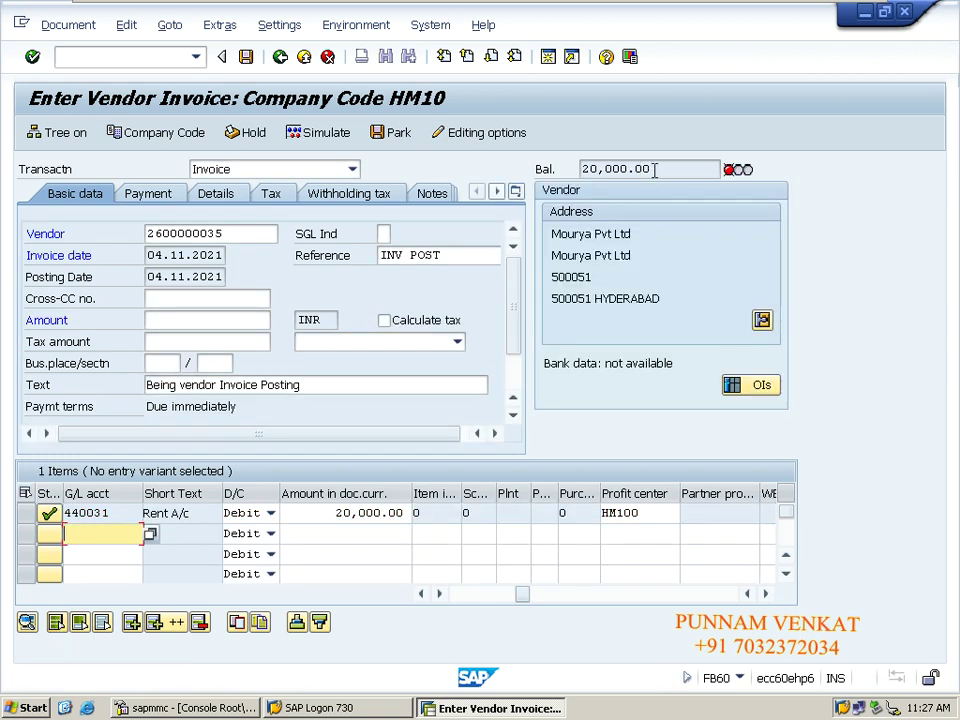
- Copy the balance of 20,000.00 into the invoice amount and validate the entry
left_click_drag(657, 170, 582, 169)
key("ctrl+c")
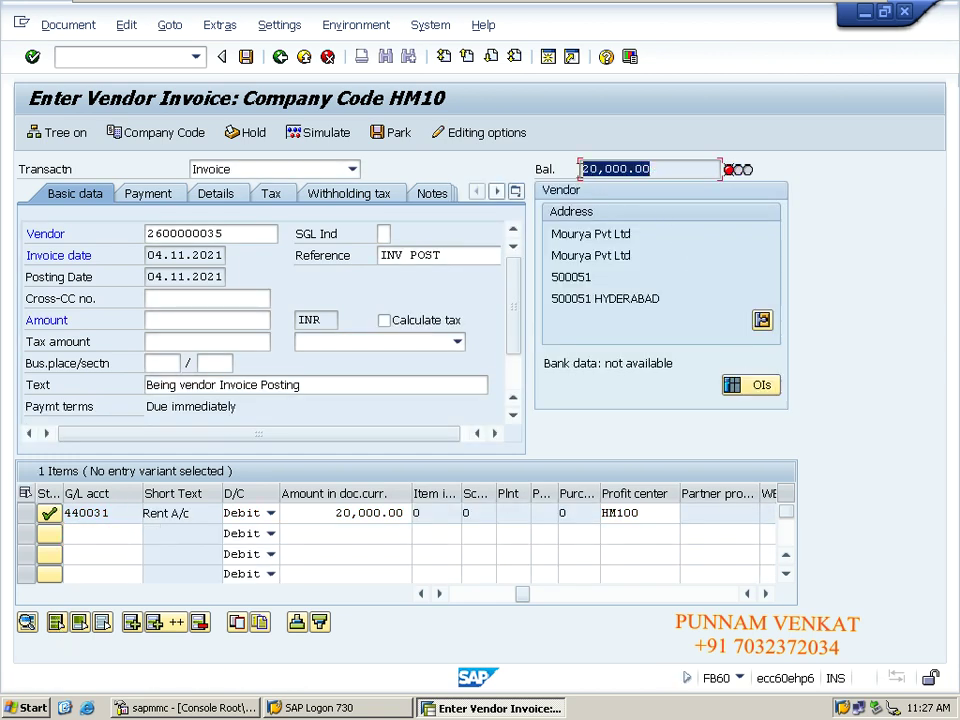
left_click(197, 319)
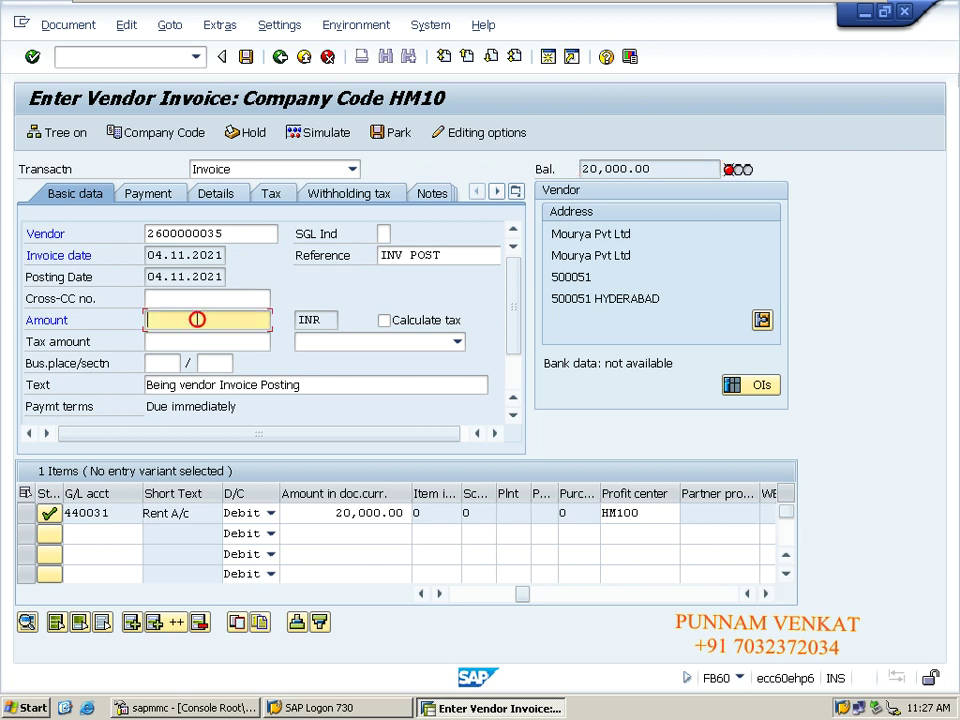
key("ctrl+v")
key("Return")
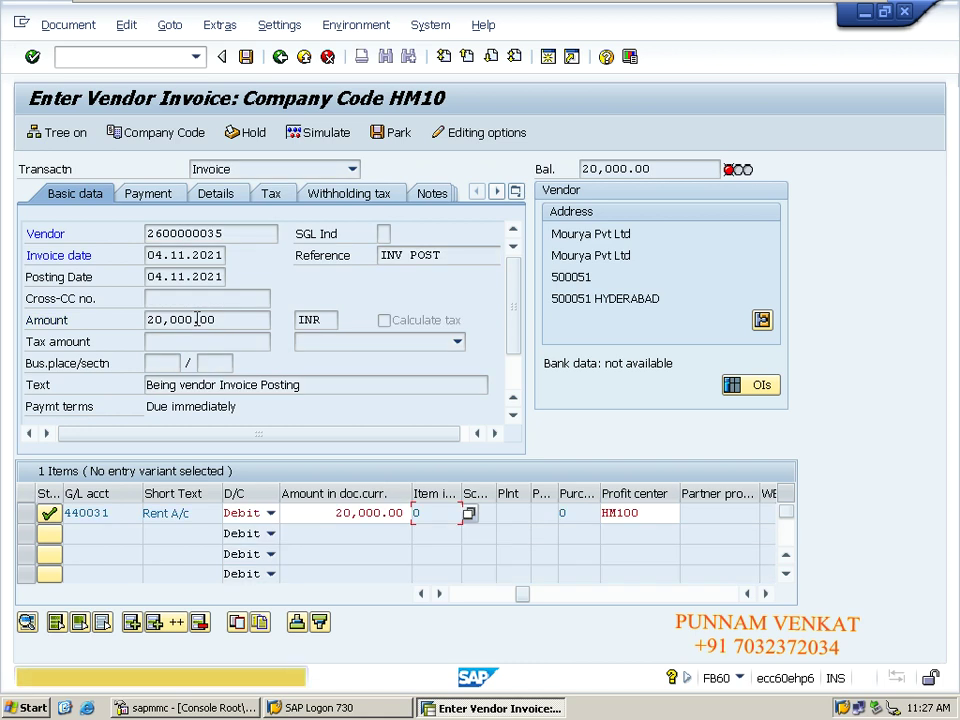
key("Return")
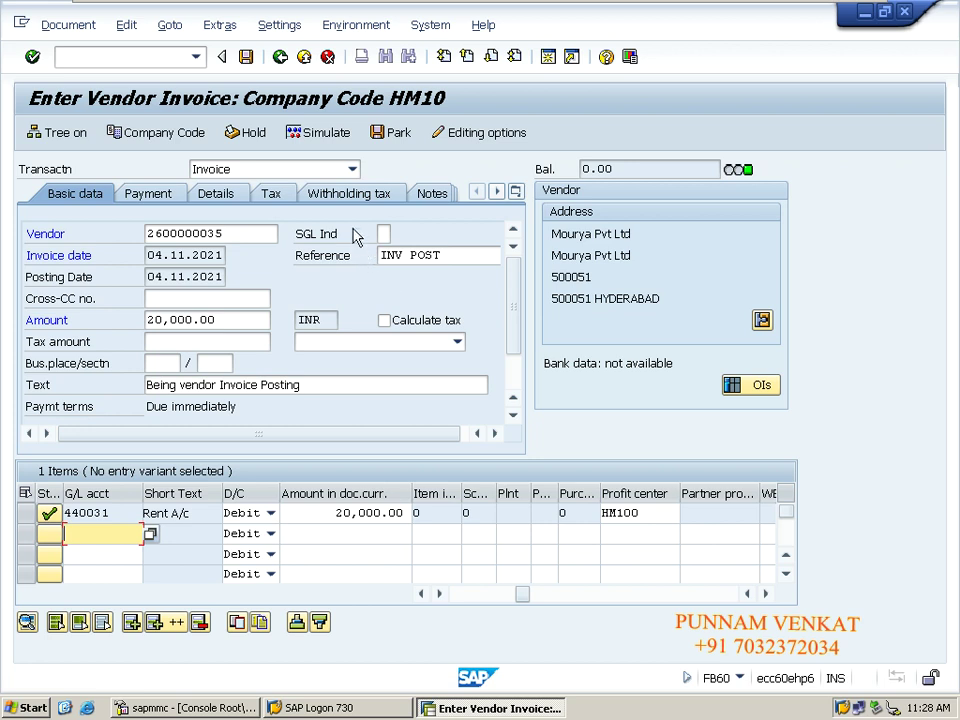
key("Return")
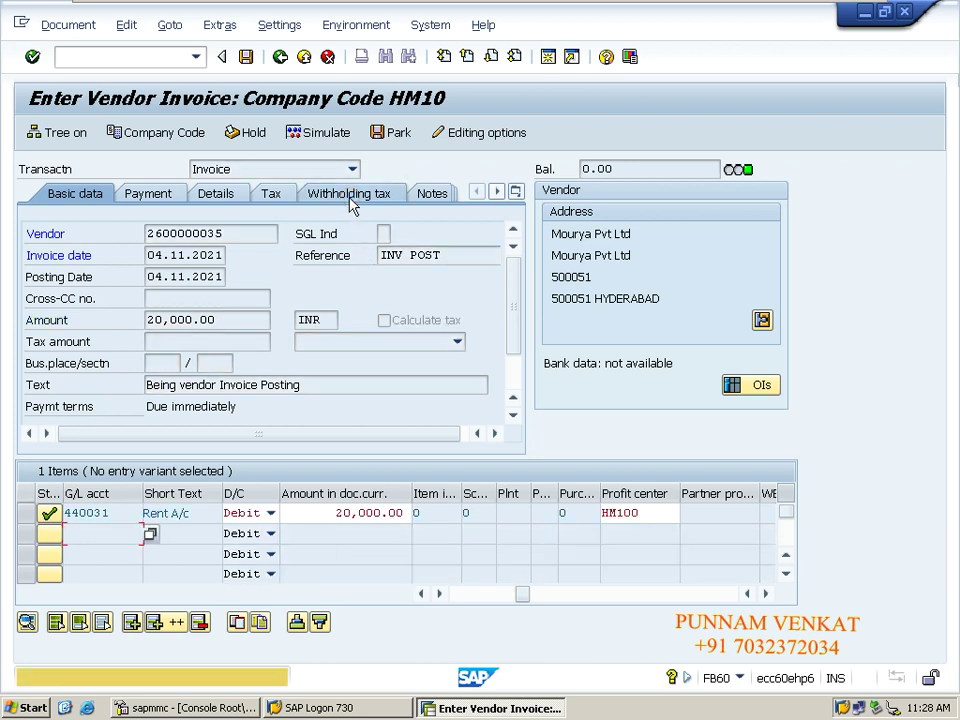
- Open the invoice's withholding tax data, widen the tax type name column and compare the invoice and payment TDS types for rent
left_click(350, 194)
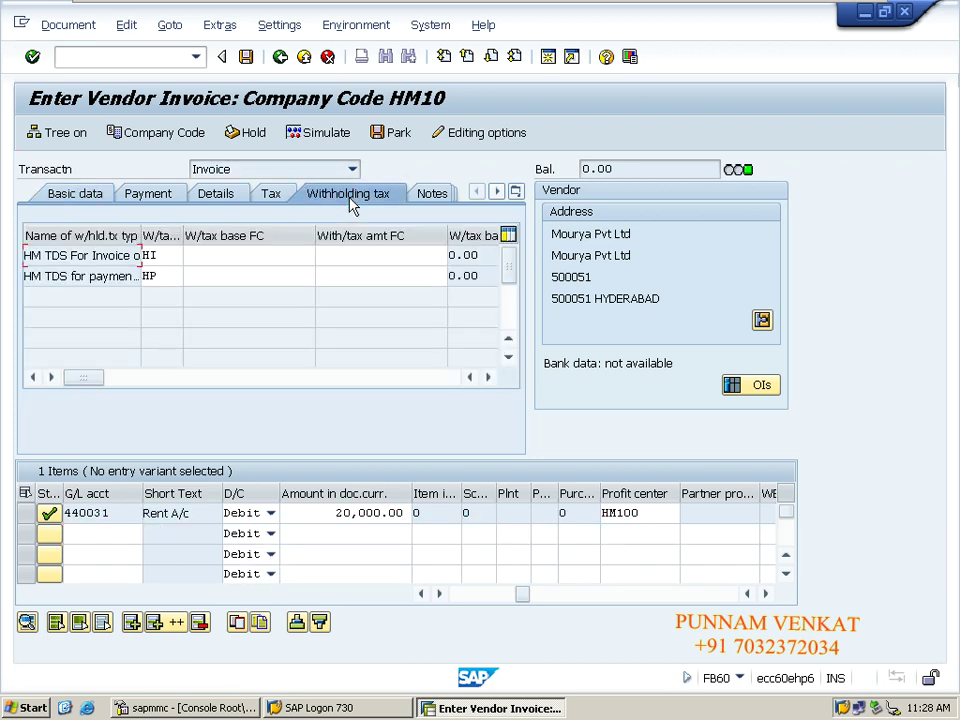
left_click_drag(140, 234, 193, 236)
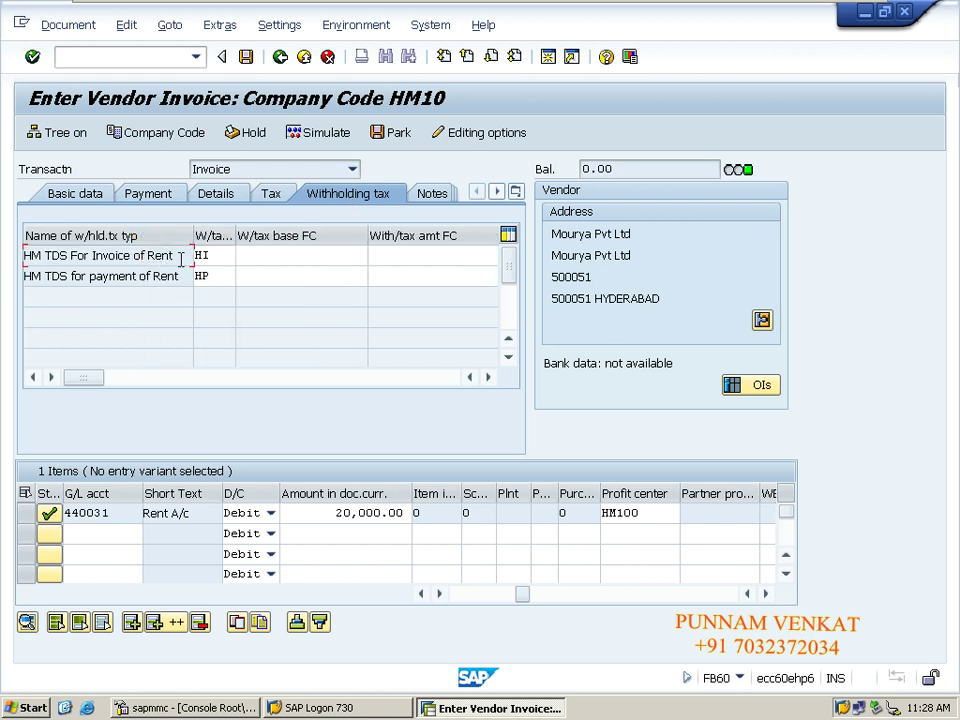
left_click_drag(46, 256, 135, 256)
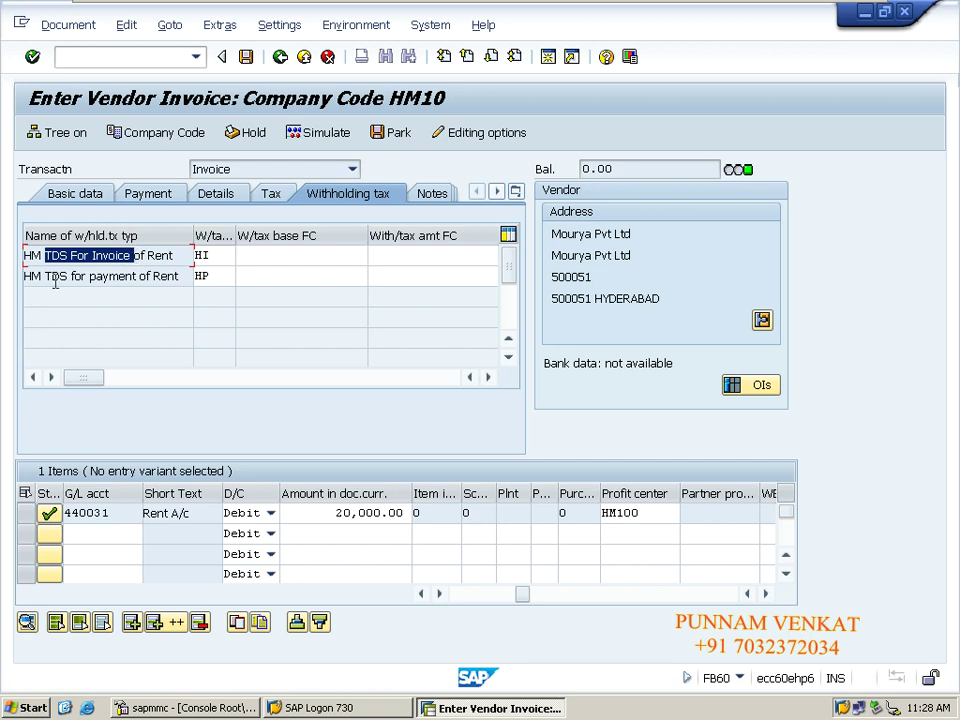
left_click_drag(47, 278, 128, 280)
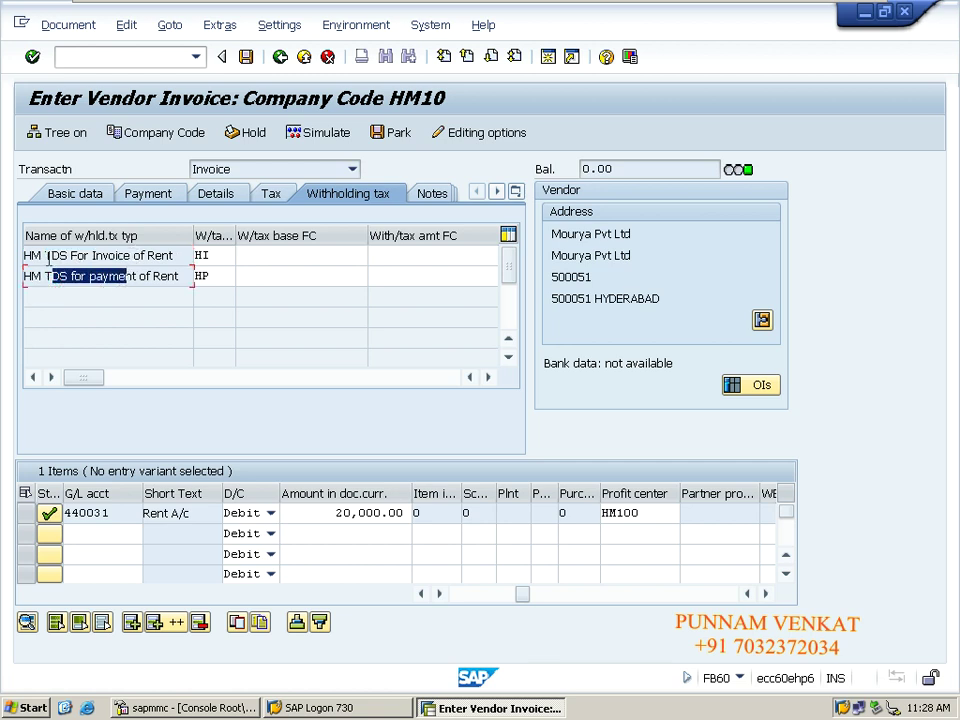
left_click_drag(46, 256, 174, 258)
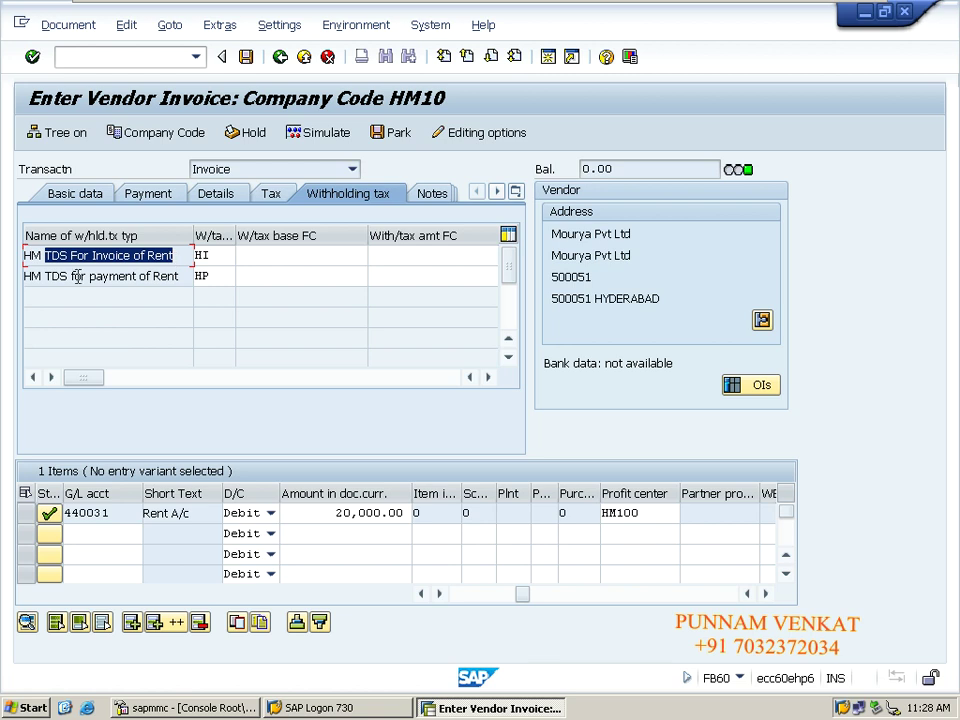
left_click_drag(47, 276, 123, 283)
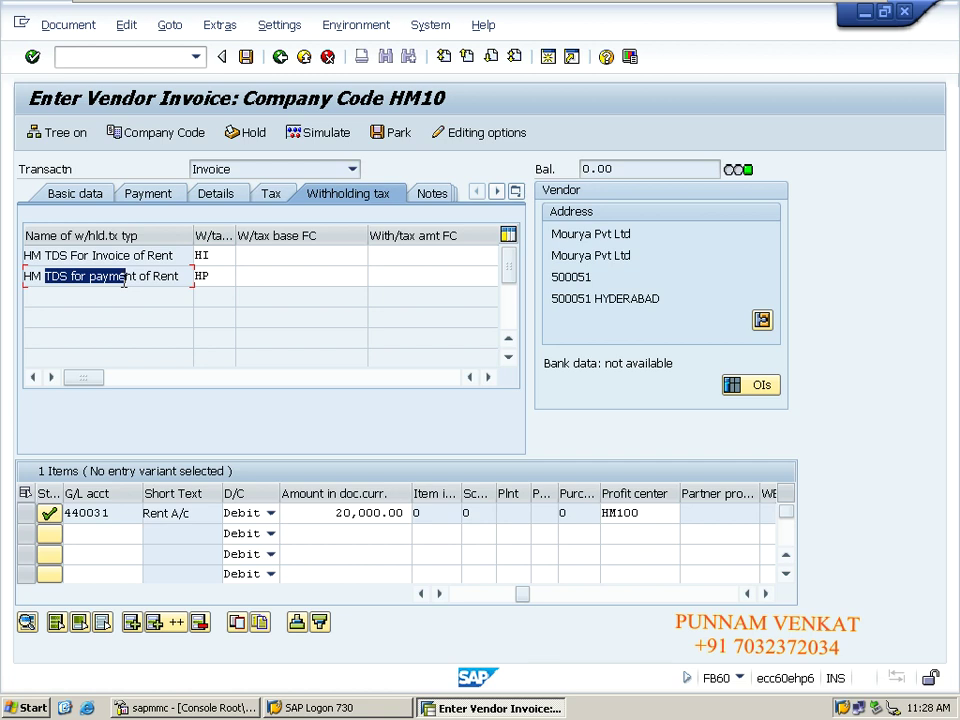
- Clear the withholding tax code HP from the "HM TDS for payment of Rent" row
left_click(228, 277)
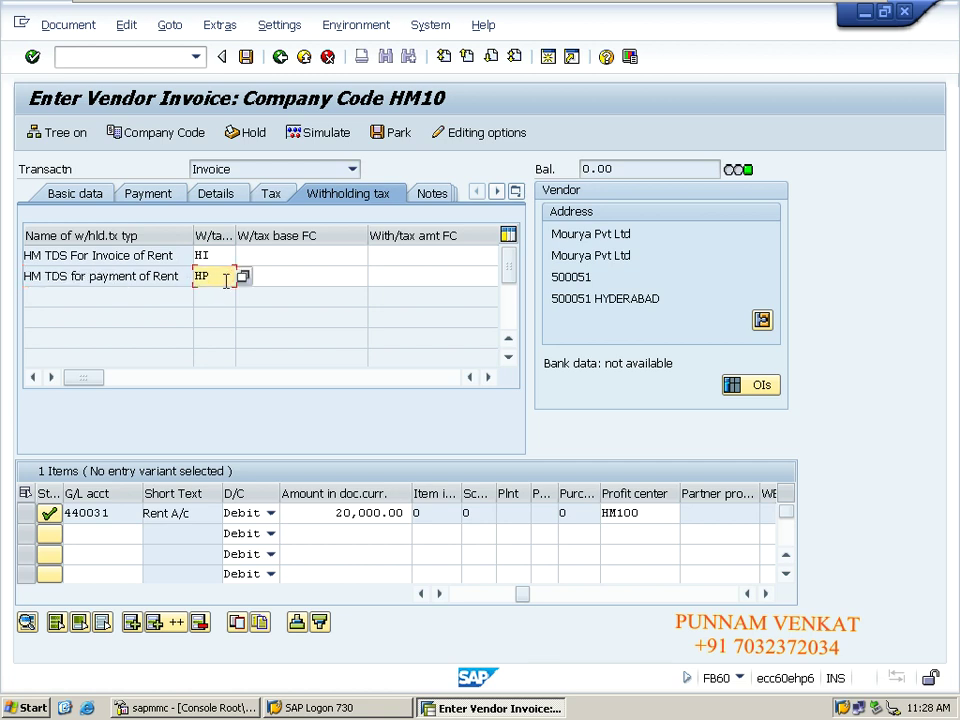
key("BackSpace")
key("BackSpace")
key("Return")
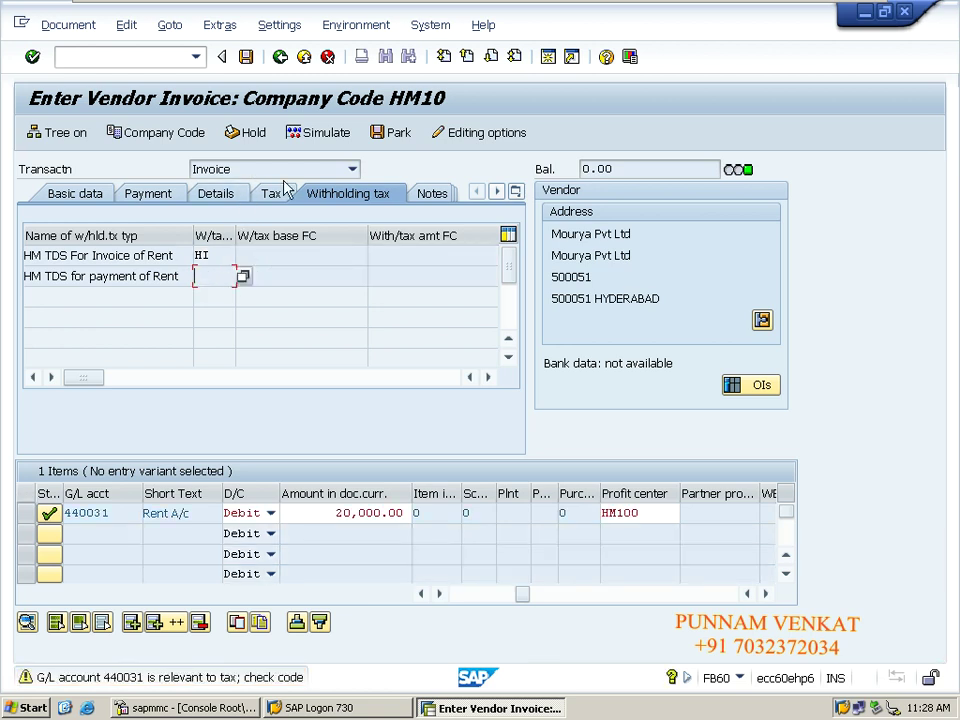
- Simulate the vendor invoice with its rent TDS line, acknowledging the section code message, and post the document
left_click(314, 140)
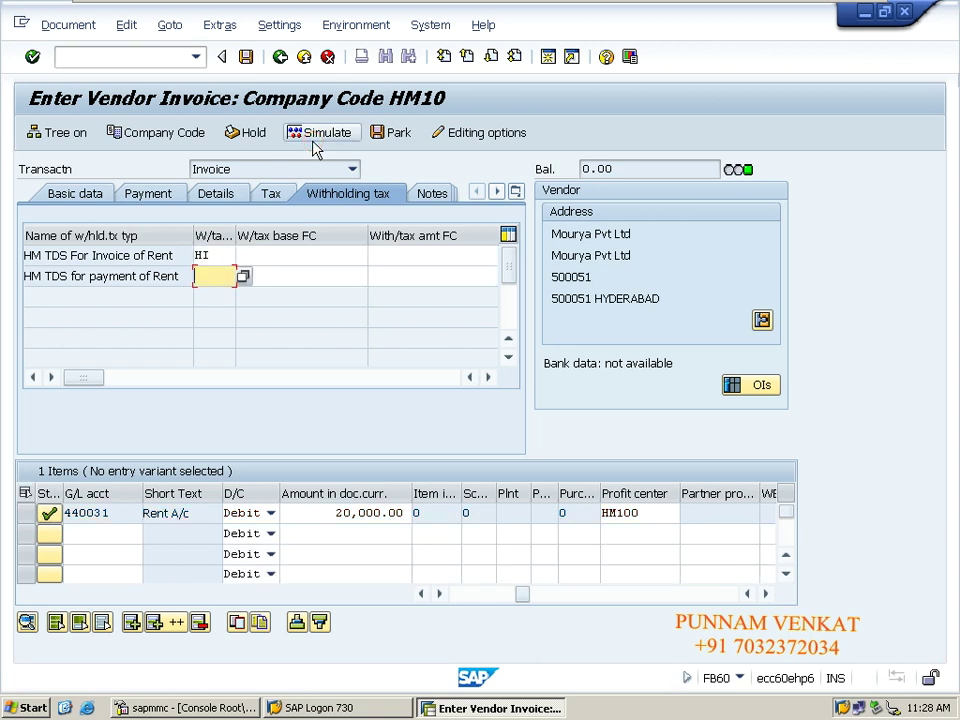
left_click(318, 134)
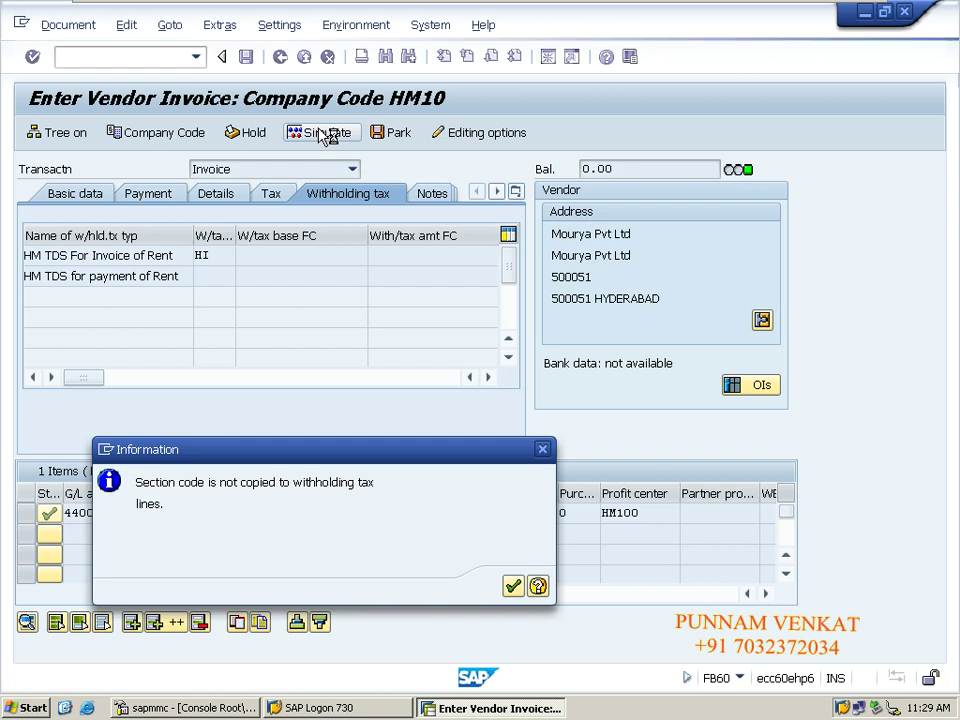
key("Return")
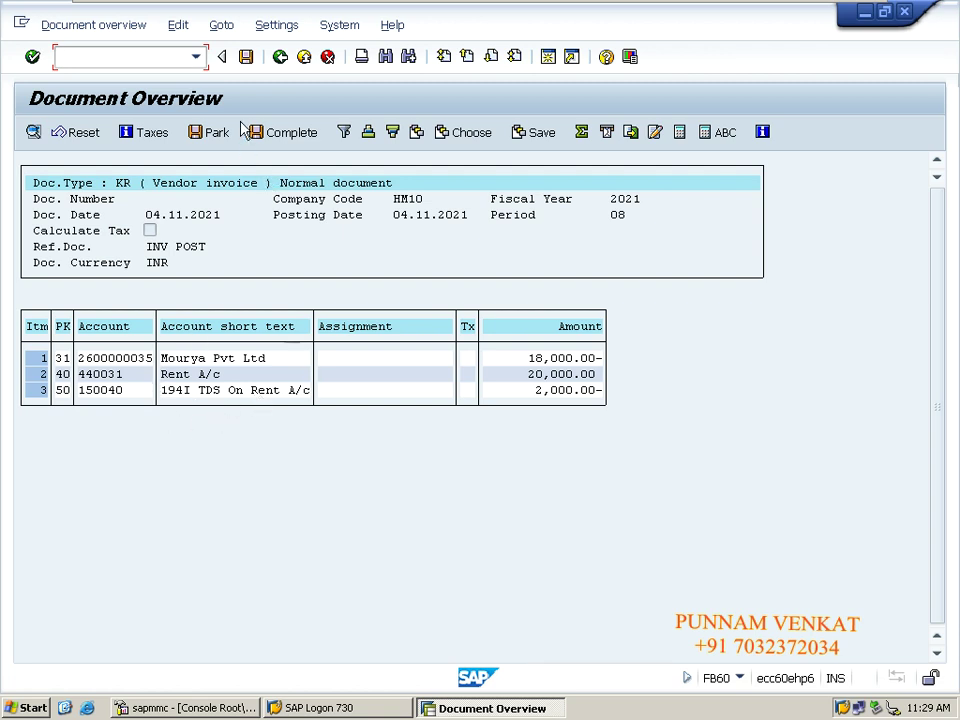
left_click(246, 57)
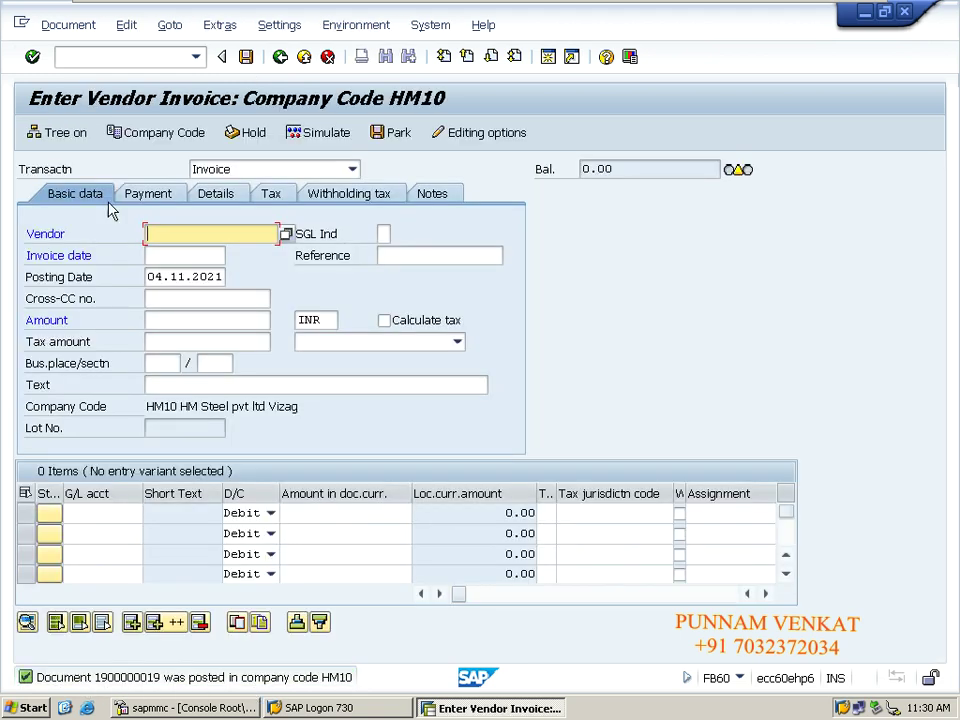
- Display the just-posted rent invoice document and review the posting keys and account descriptions of its vendor, rent and TDS lines
left_click(75, 31)
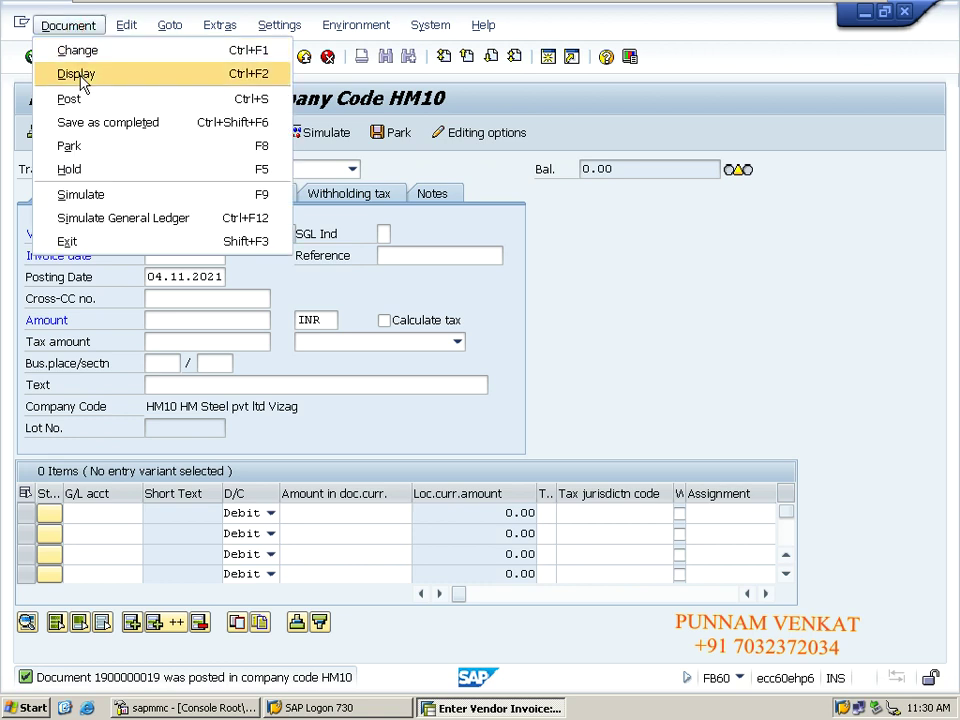
left_click(80, 76)
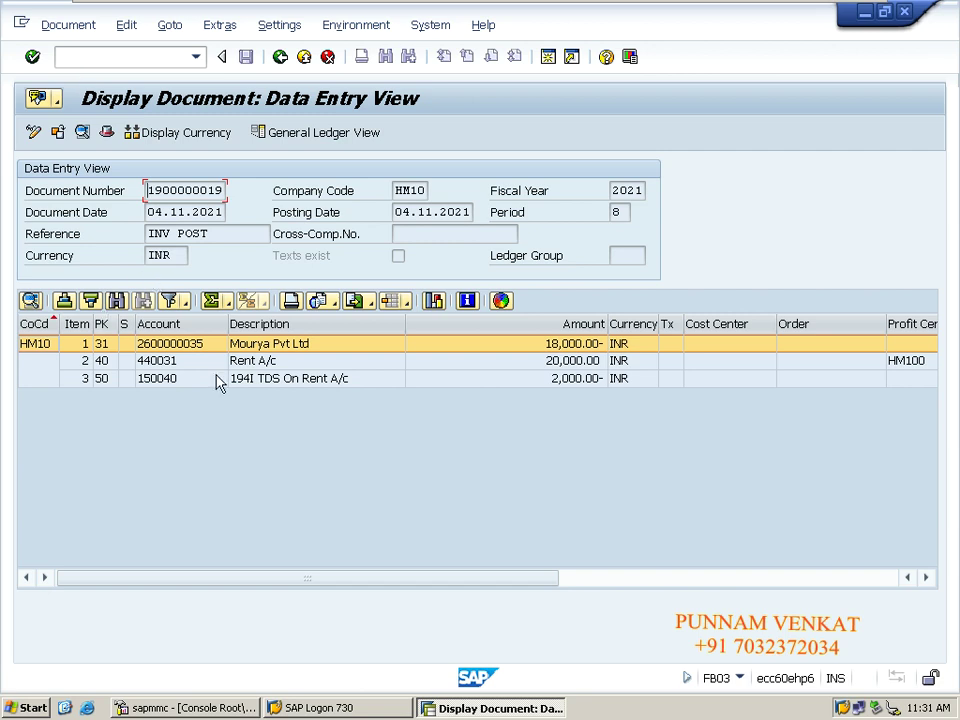
left_click(101, 361)
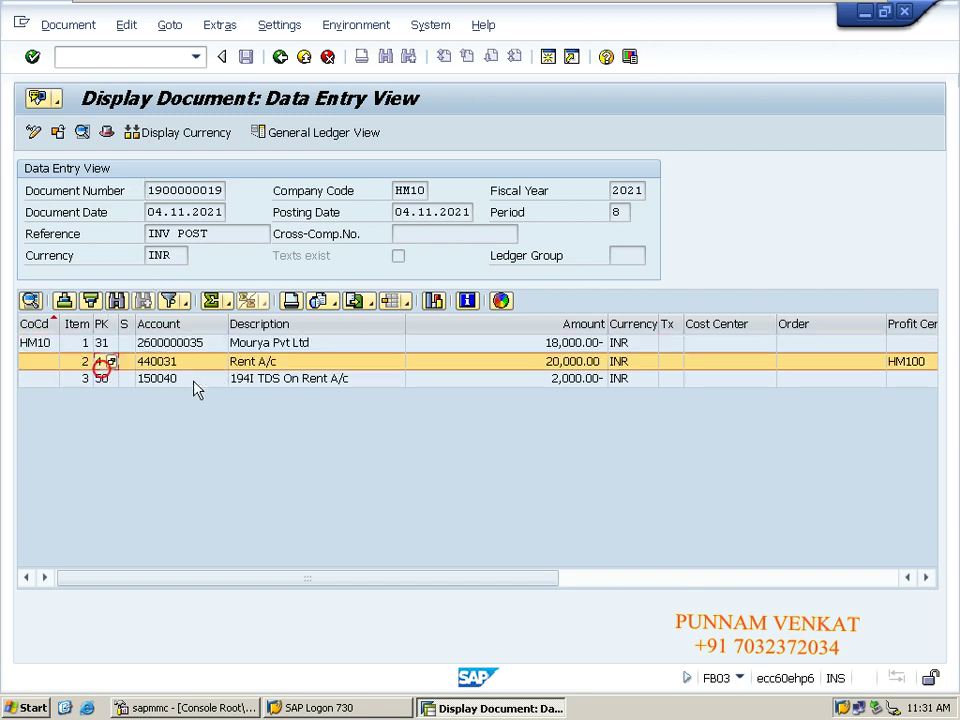
left_click(284, 366)
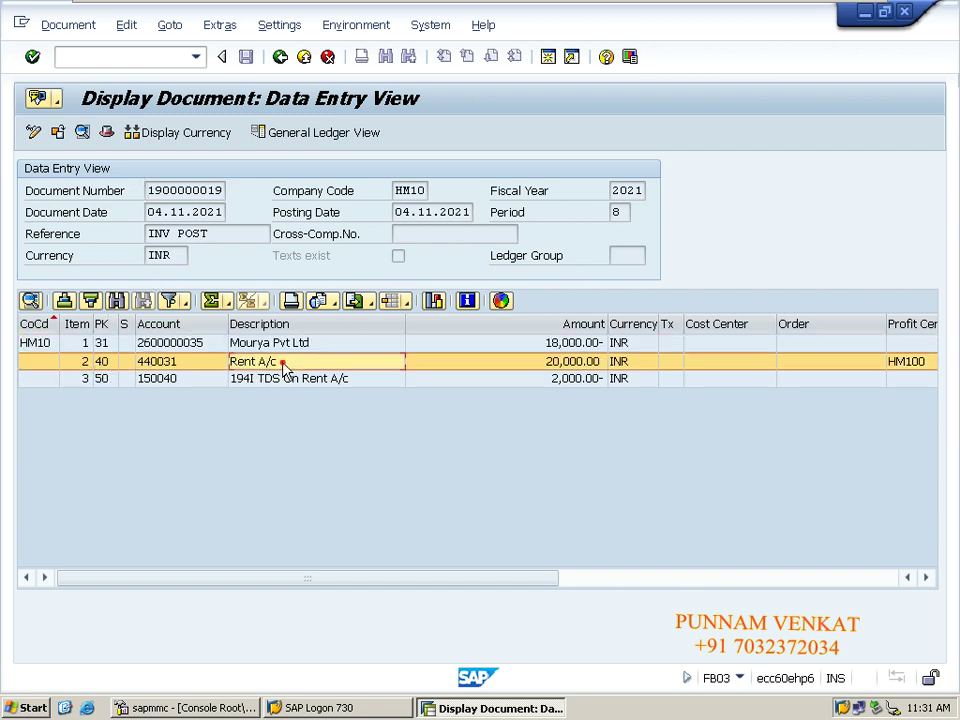
left_click(102, 345)
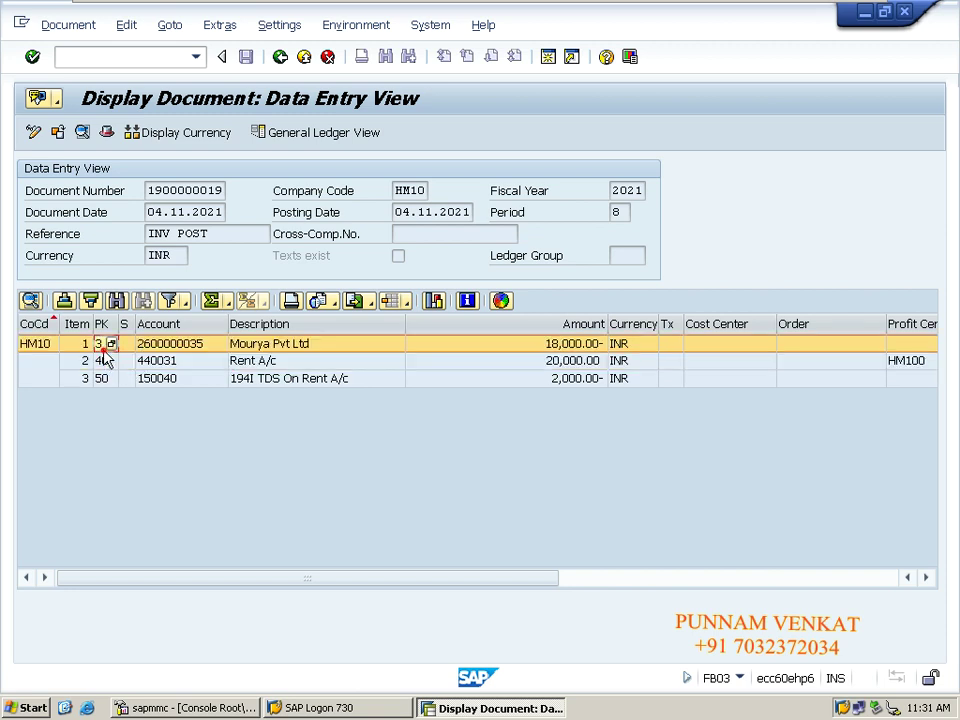
left_click(272, 347)
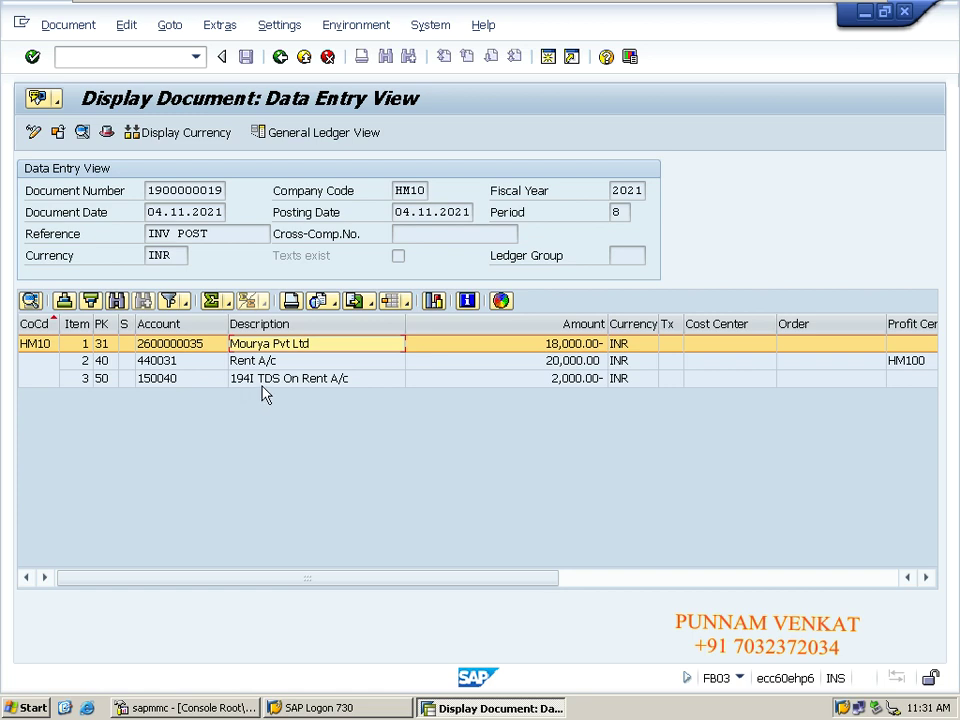
left_click(275, 383)
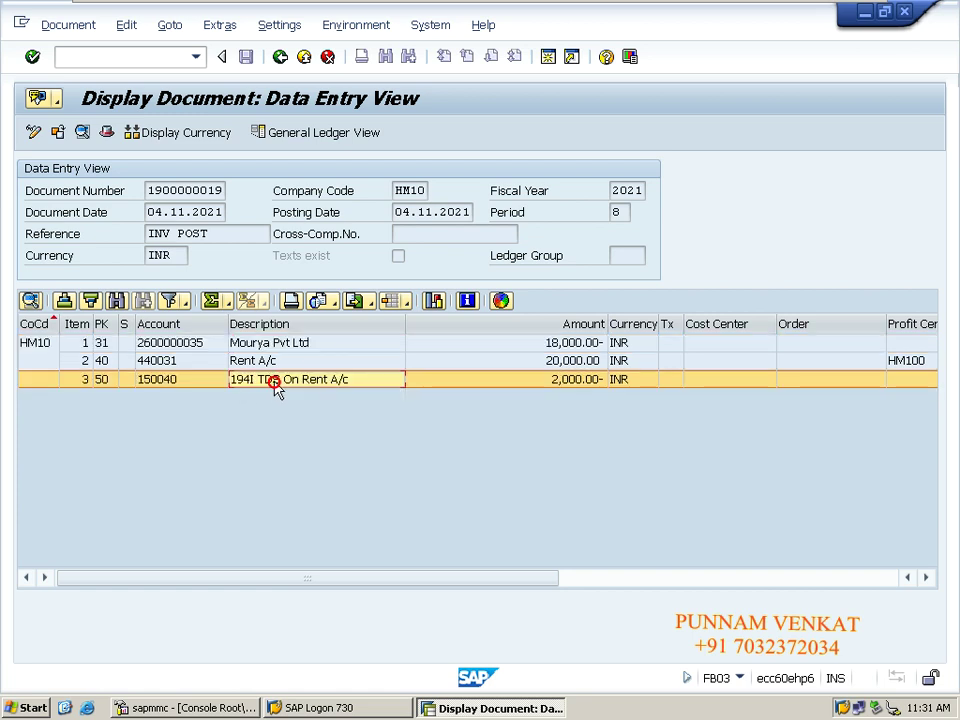
left_click(252, 326)
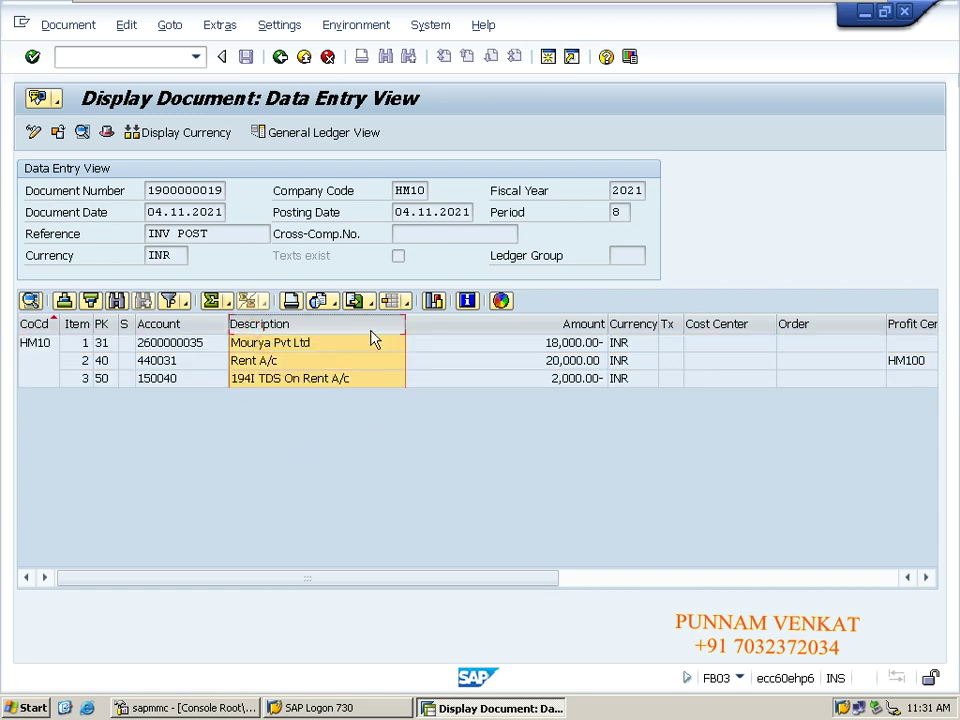
- Compare the amounts on the Mourya Pvt Ltd, Rent A/c and 194I TDS On Rent lines
left_click(255, 343)
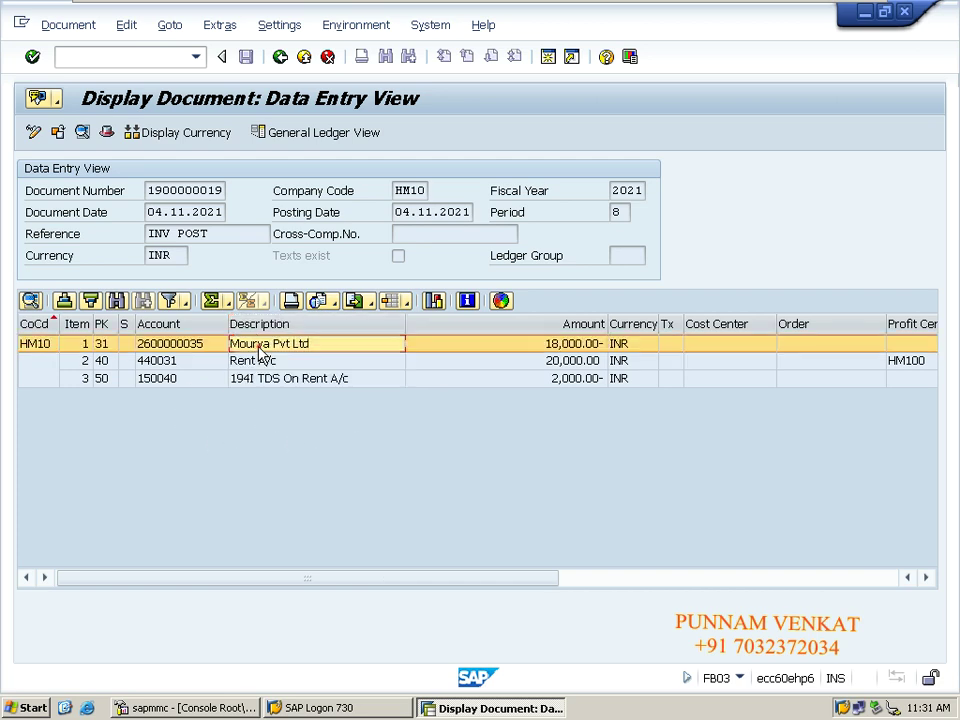
left_click(558, 346)
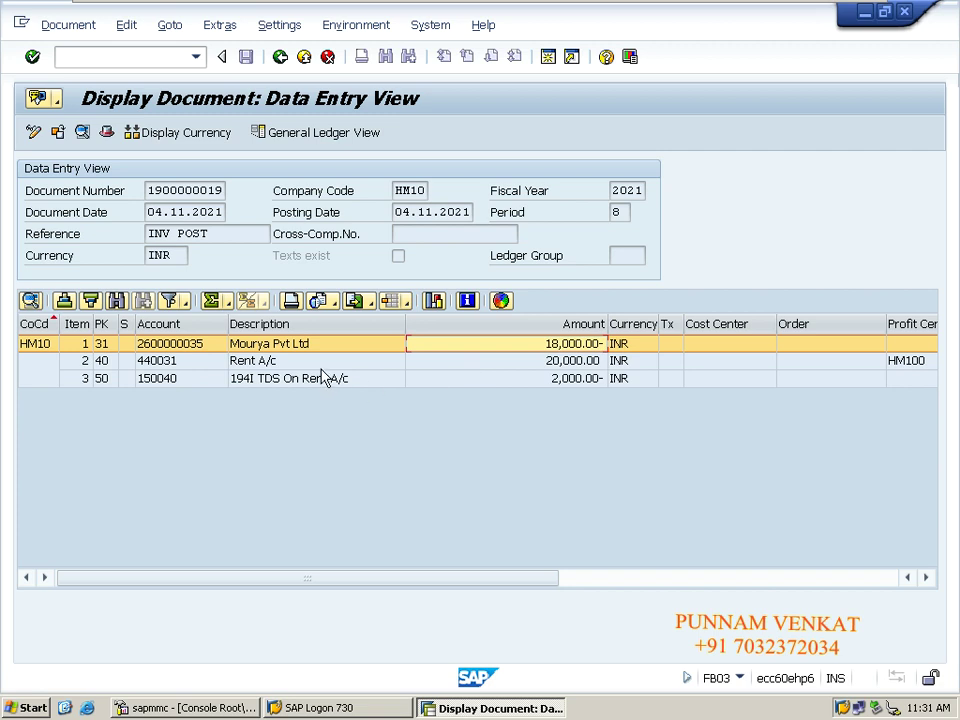
left_click(563, 362)
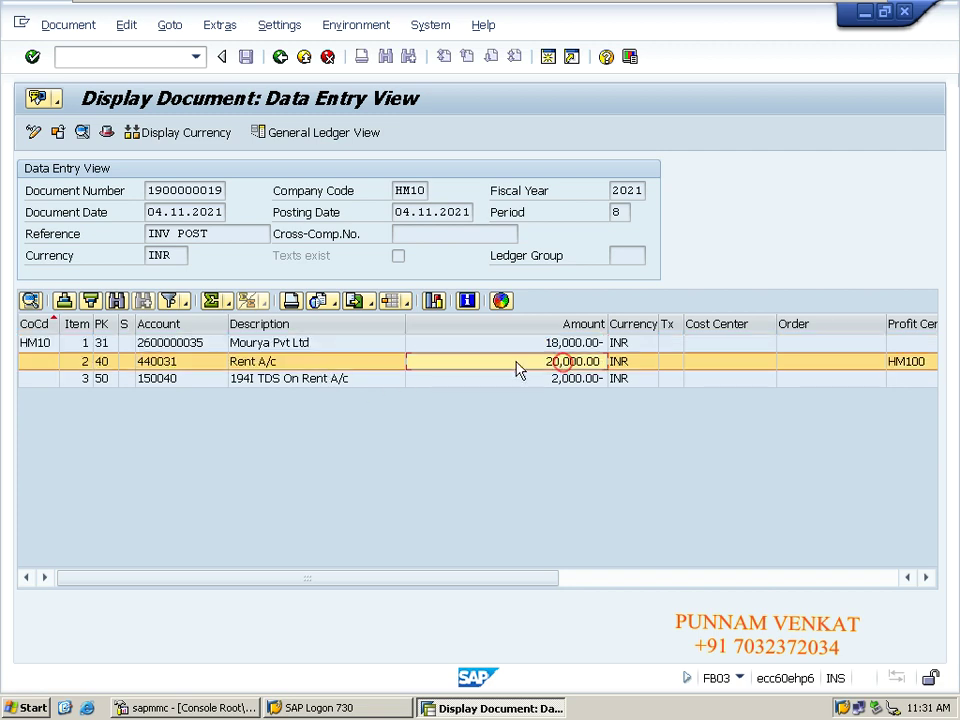
left_click(557, 379)
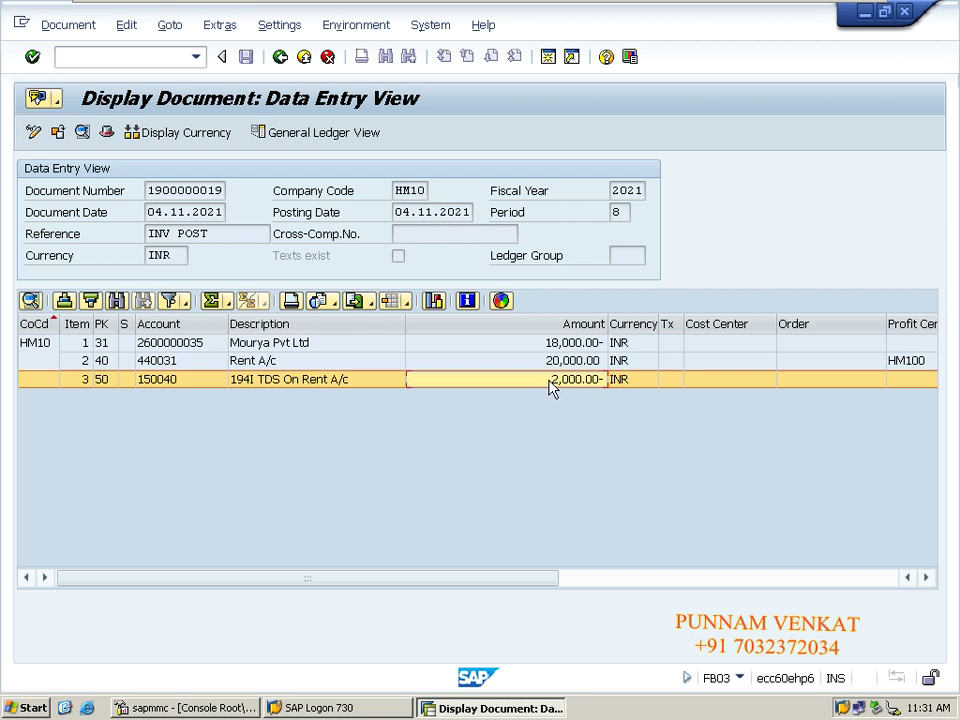
- Leave the document display and return to the SAP Easy Access screen with /N
mouse_move(66, 8)
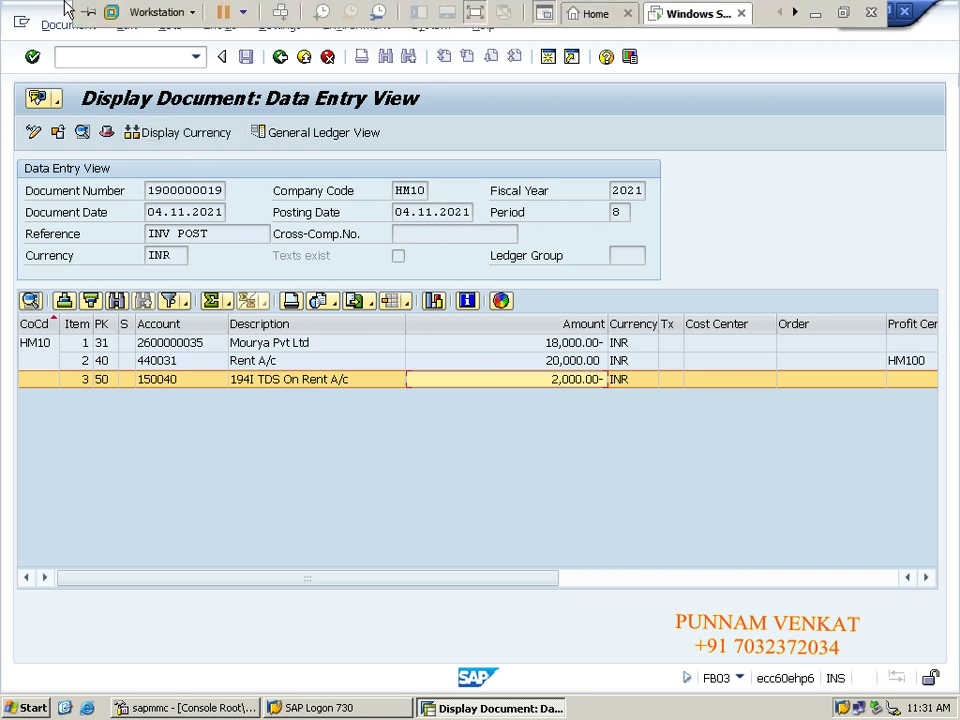
left_click(101, 55)
type("/N")
key("Return")
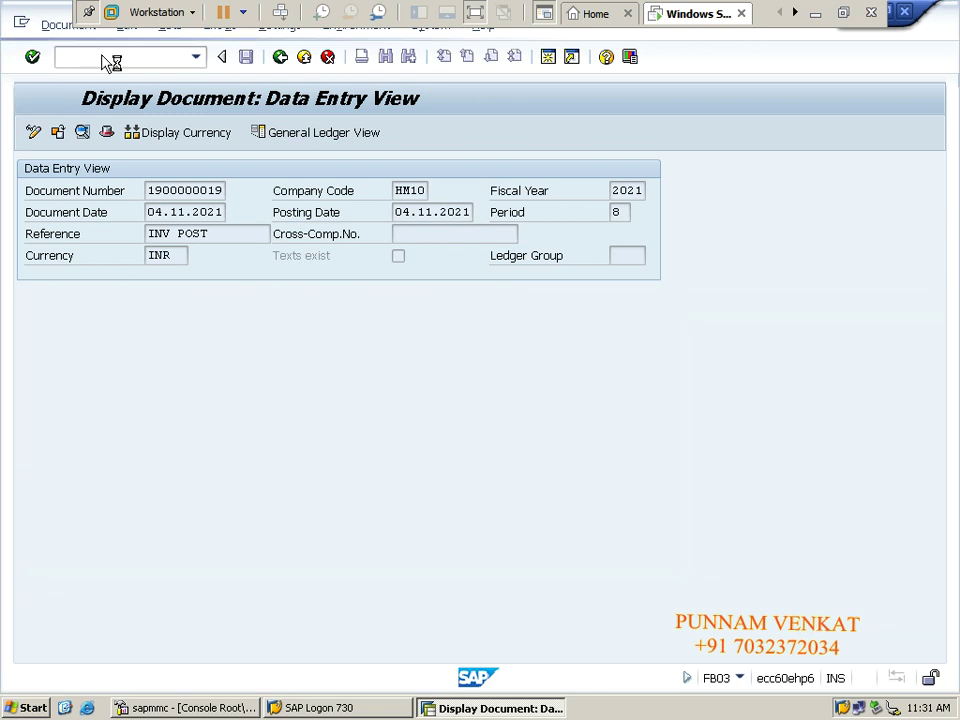
- Switch to the TDS End user process workbook in Excel and review the F-53 vendor payment entry and its amounts
left_click(818, 14)
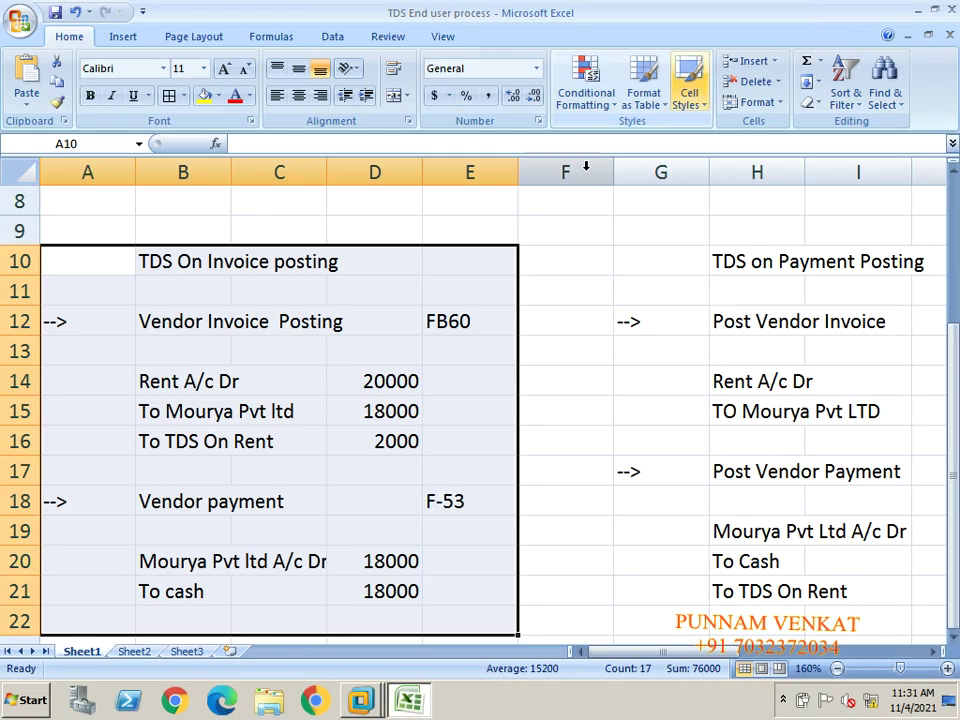
left_click(99, 509)
key("shift+Right")
key("shift+Right")
key("shift+Right")
key("shift+Right")
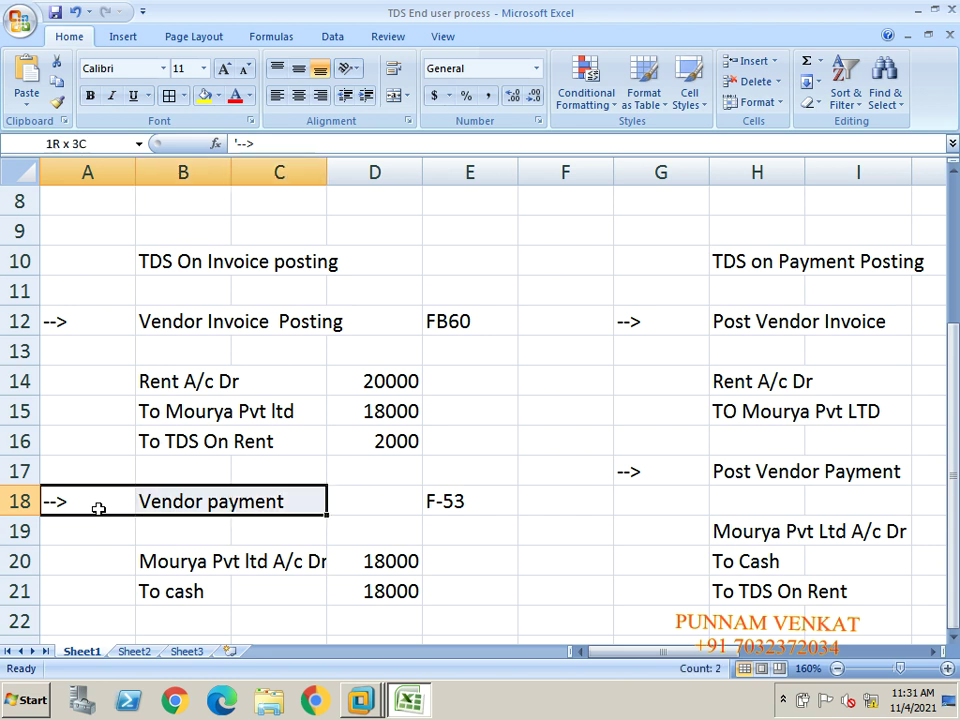
key("shift+Down")
key("shift+Down")
key("shift+Down")
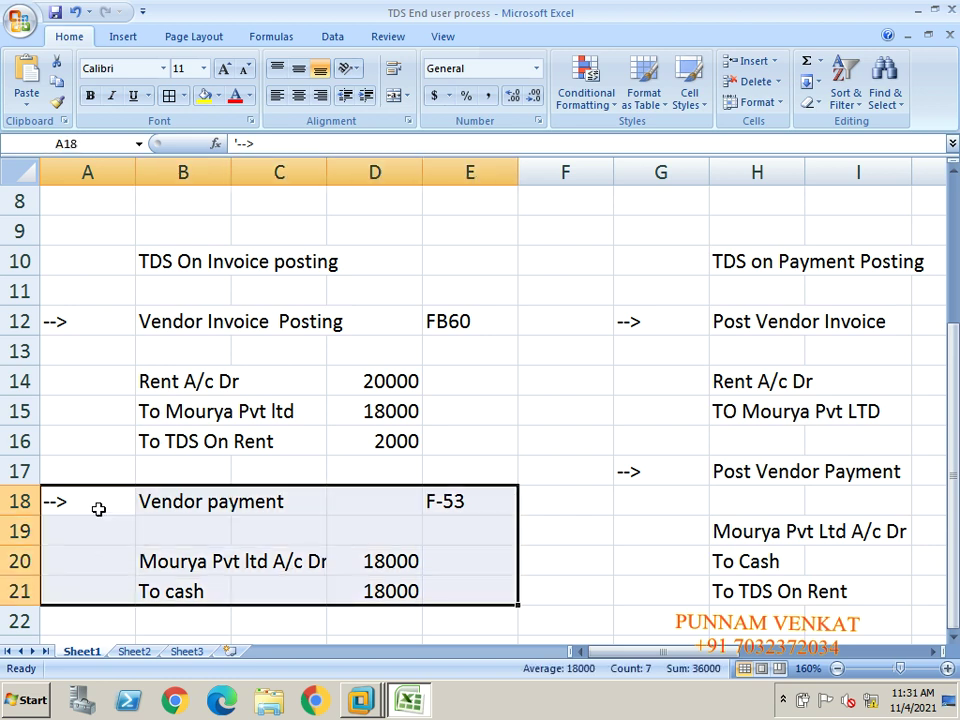
left_click(164, 594)
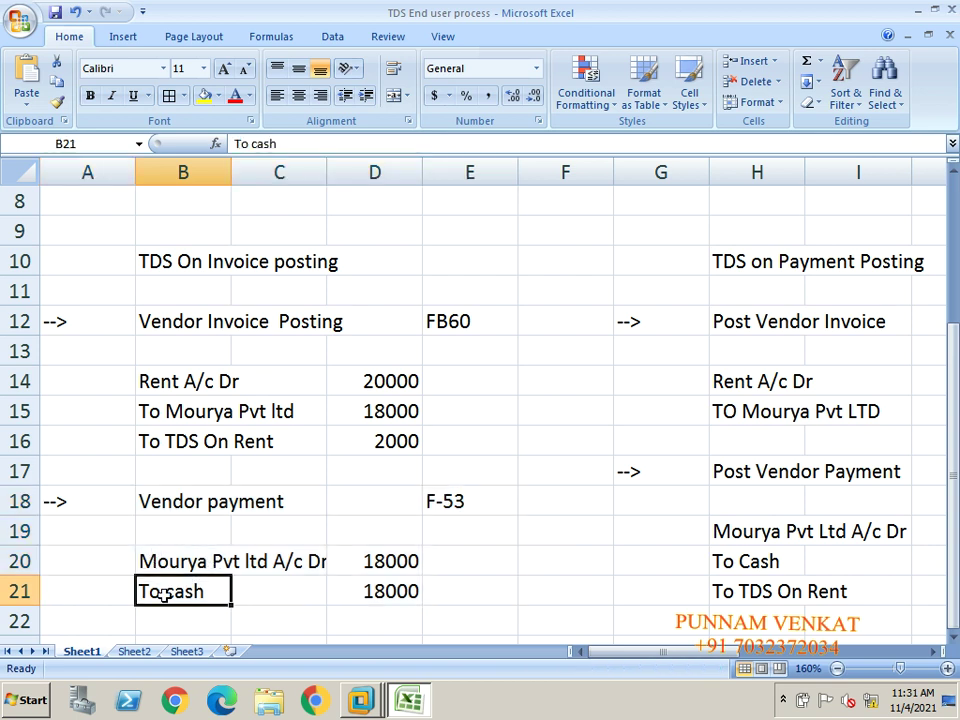
left_click(406, 562)
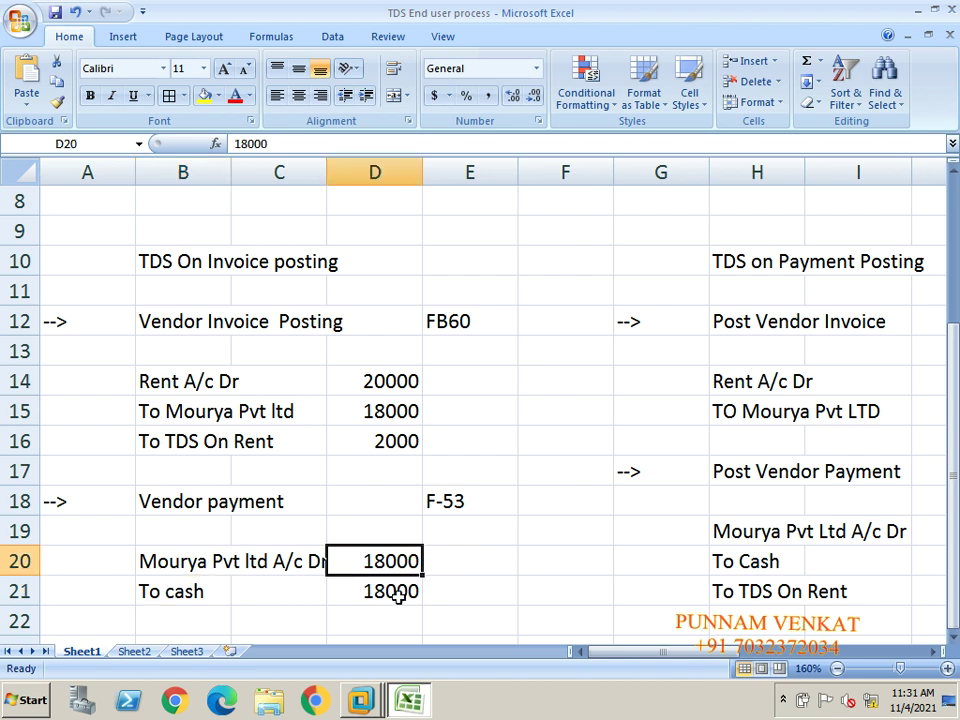
left_click(398, 596)
left_click(386, 566)
left_click(392, 592)
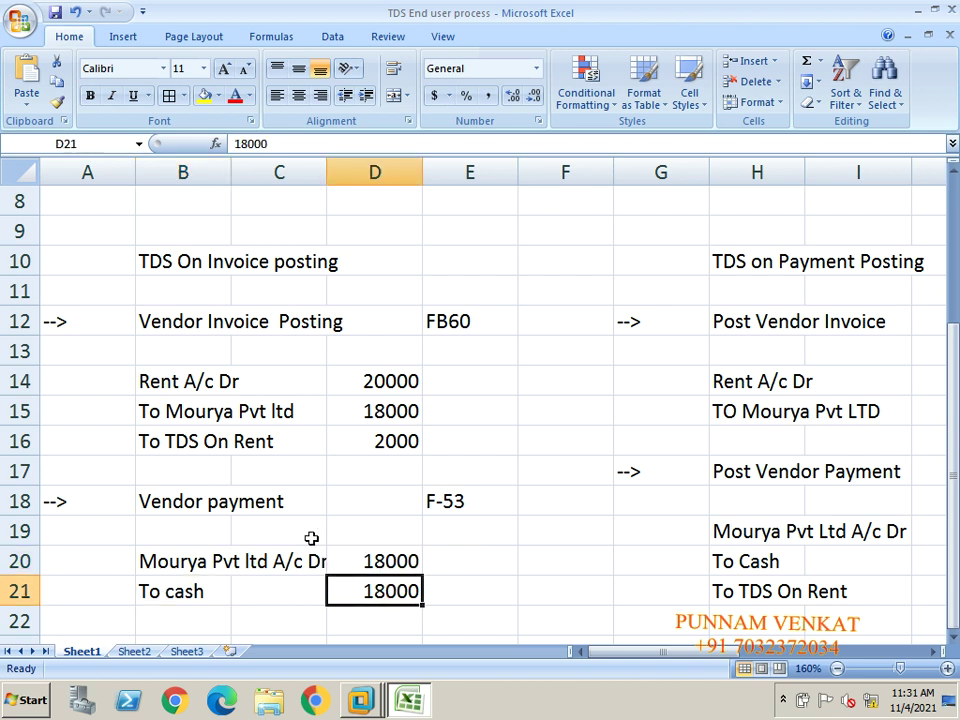
- Fill the Mourya Pvt ltd amount in D15 with yellow and compare it with the TDS and vendor payment amounts
left_click(389, 403)
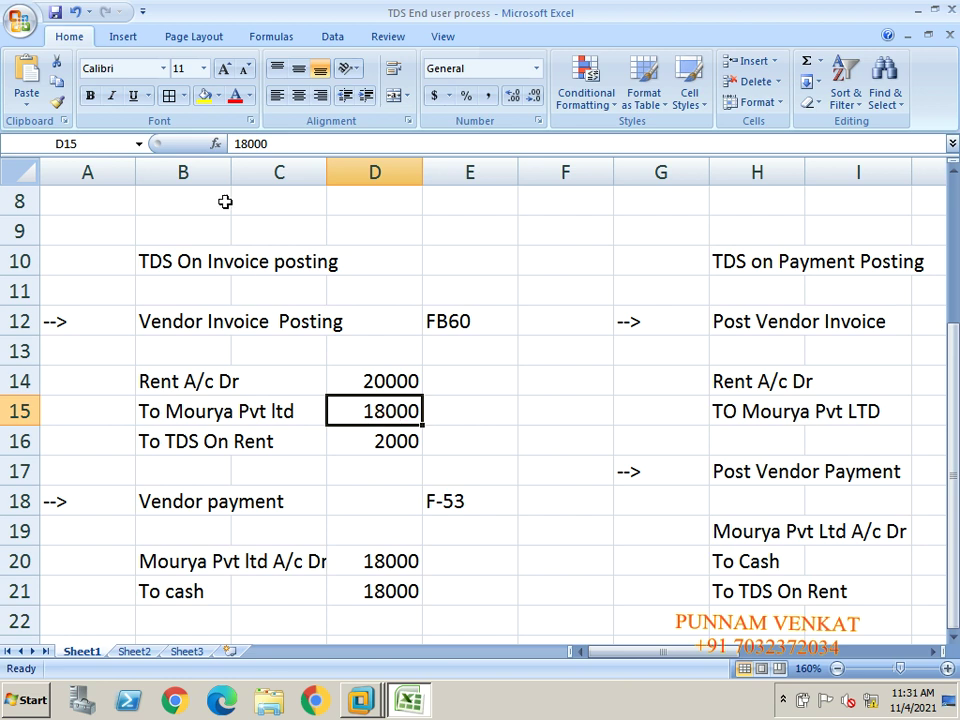
left_click(203, 100)
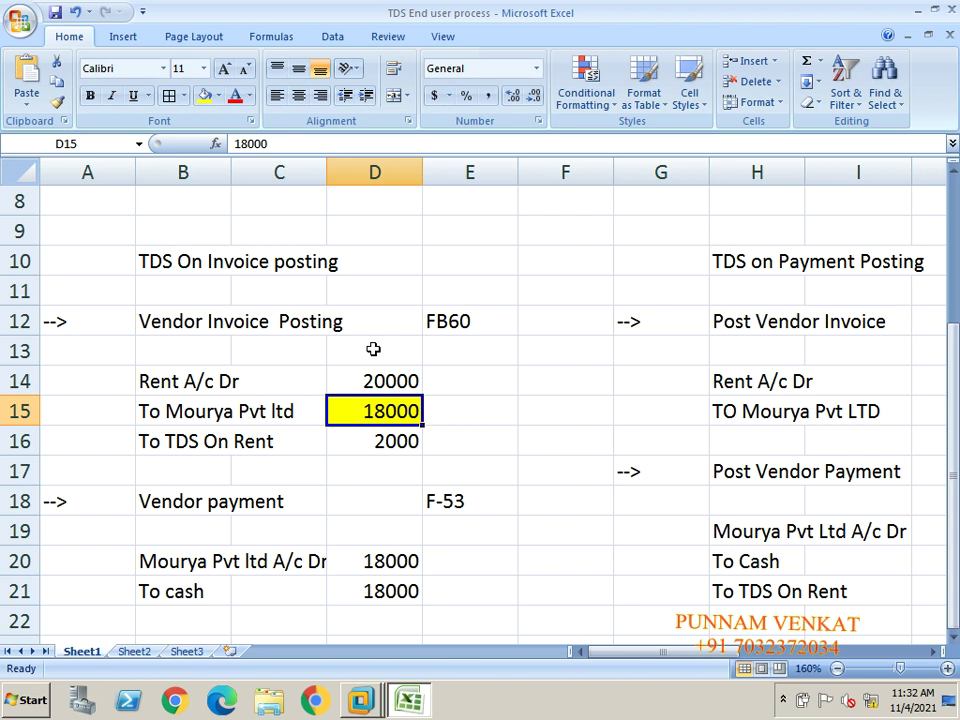
left_click(384, 442)
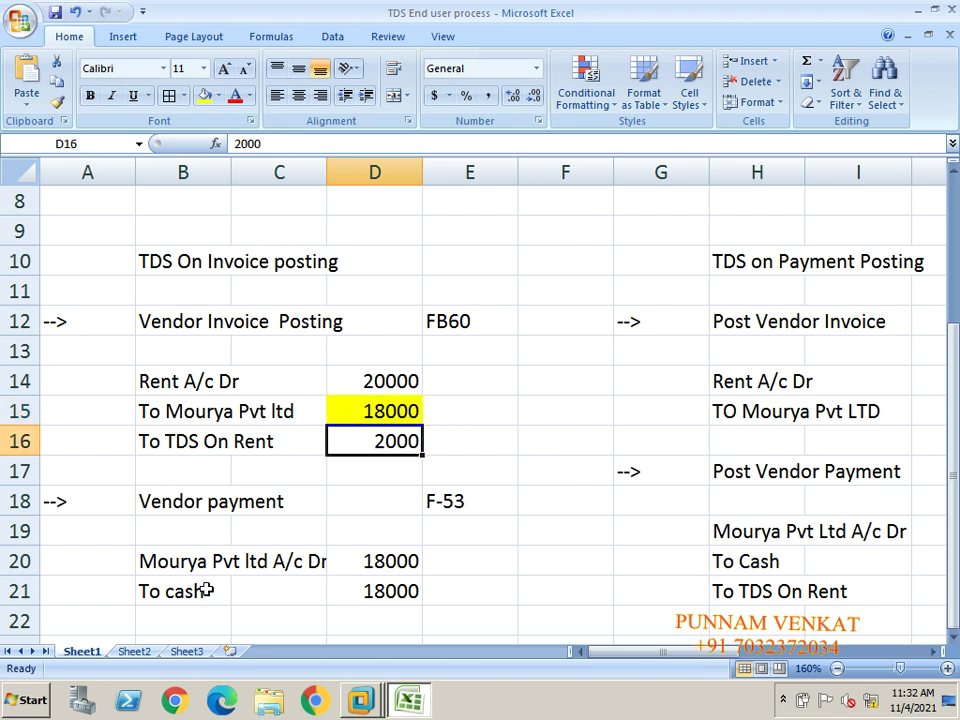
left_click(393, 563)
left_click(390, 588)
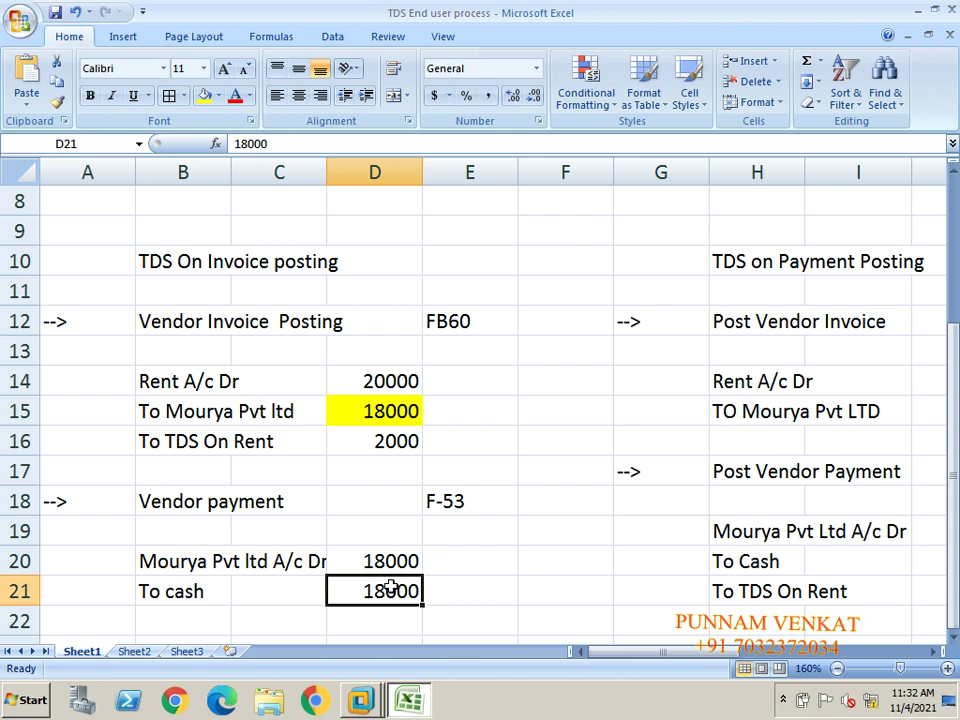
- Switch back to SAP and start the outgoing payment transaction F-53
key("alt+Tab")
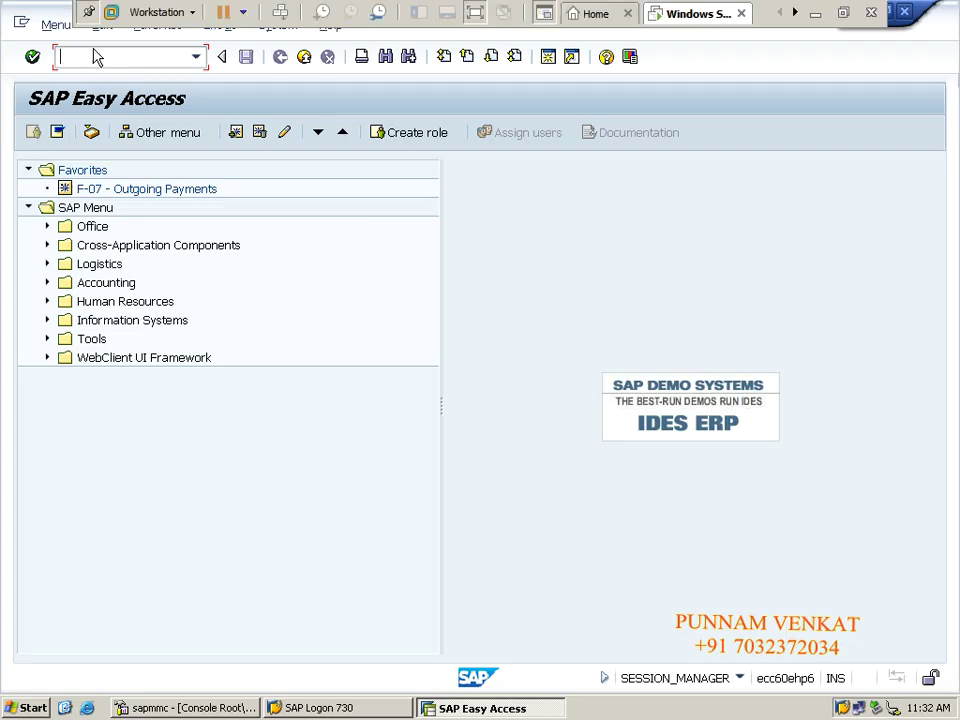
type("F-53")
key("Return")
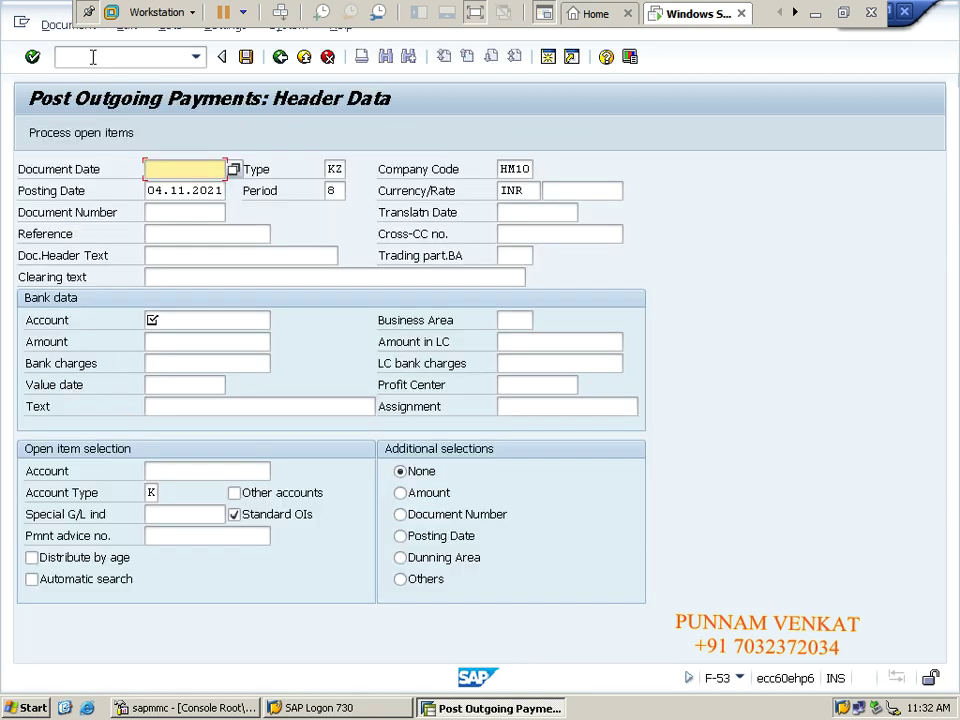
- Copy the posting date 04.11.2021 into the document date of the outgoing payment
key("Tab")
key("Tab")
key("ctrl+c")
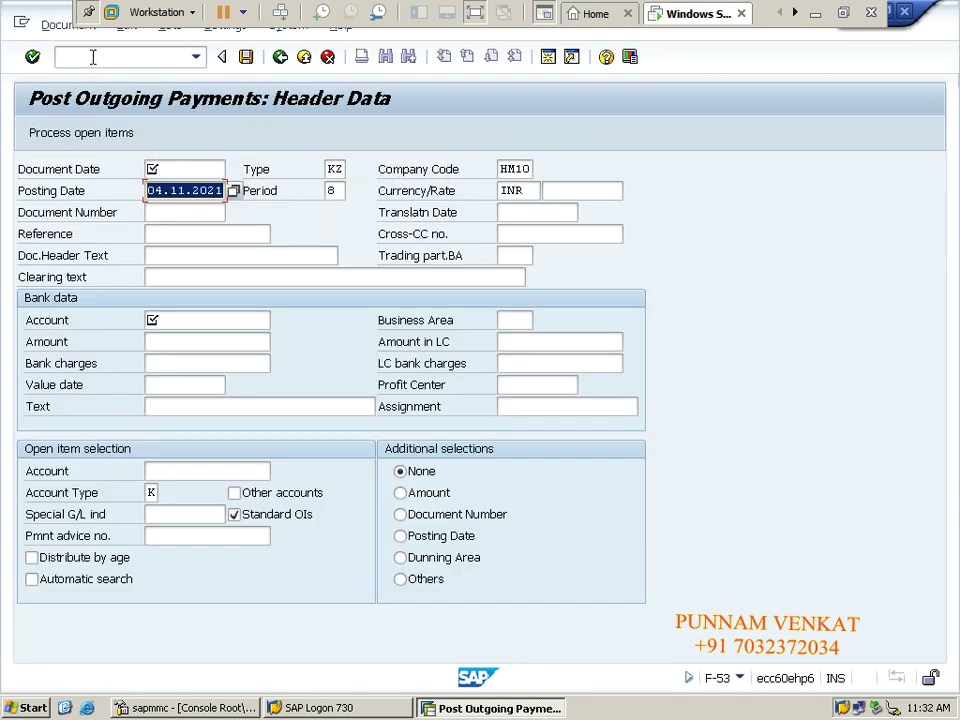
key("shift+Tab")
key("shift+Tab")
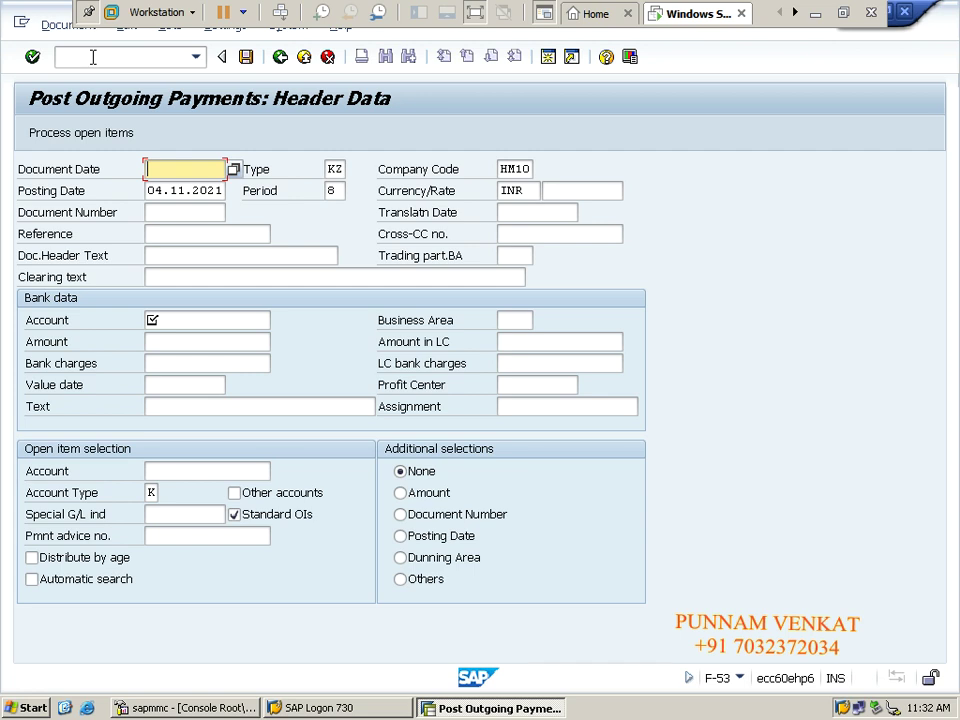
key("ctrl+v")
- Set the payment's reference to VEN PAYMENT from the previously used entries
key("Tab")
key("Tab")
key("Tab")
key("Tab")
key("Tab")
key("Tab")
key("Tab")
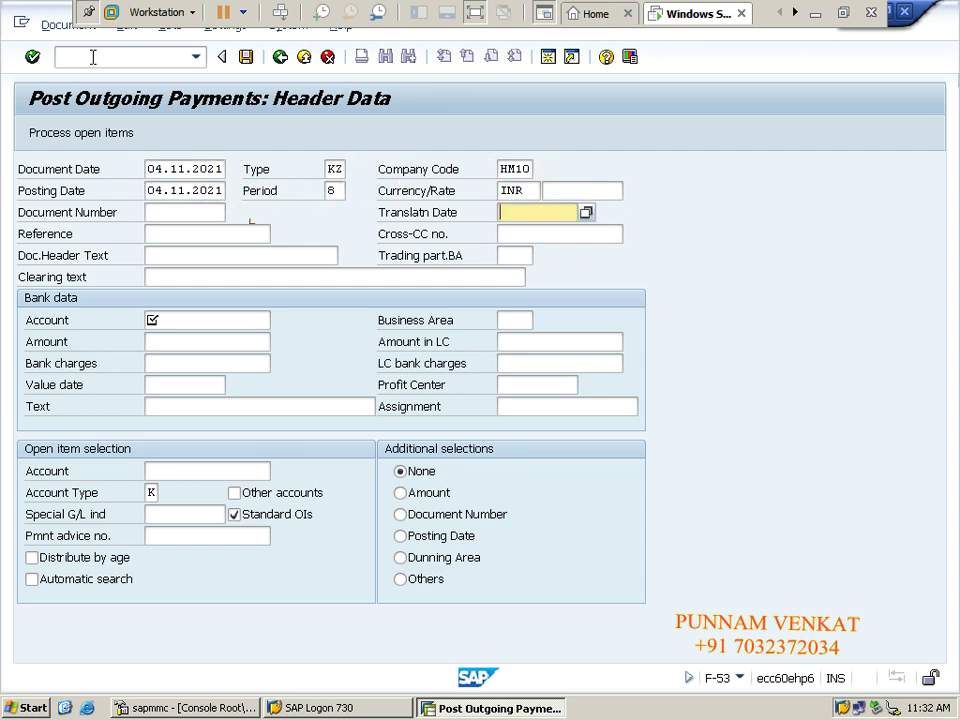
key("Tab")
key("Tab")
key("shift+Tab")
key("Down")
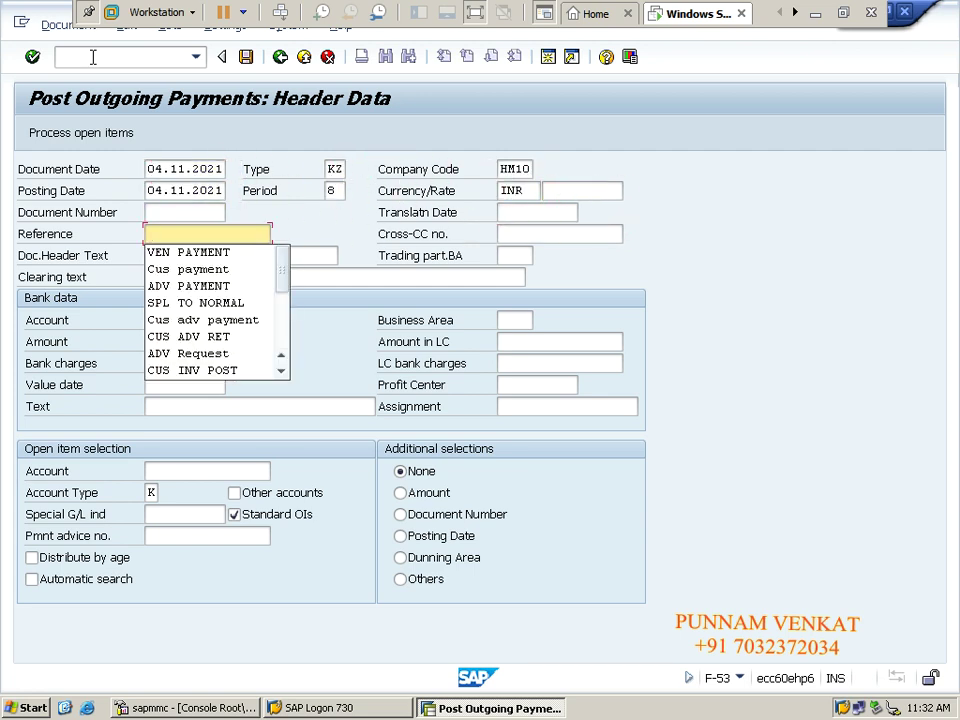
key("Return")
- Set the bank data account to the previously used G/L account 220000
key("Tab")
key("Tab")
key("Tab")
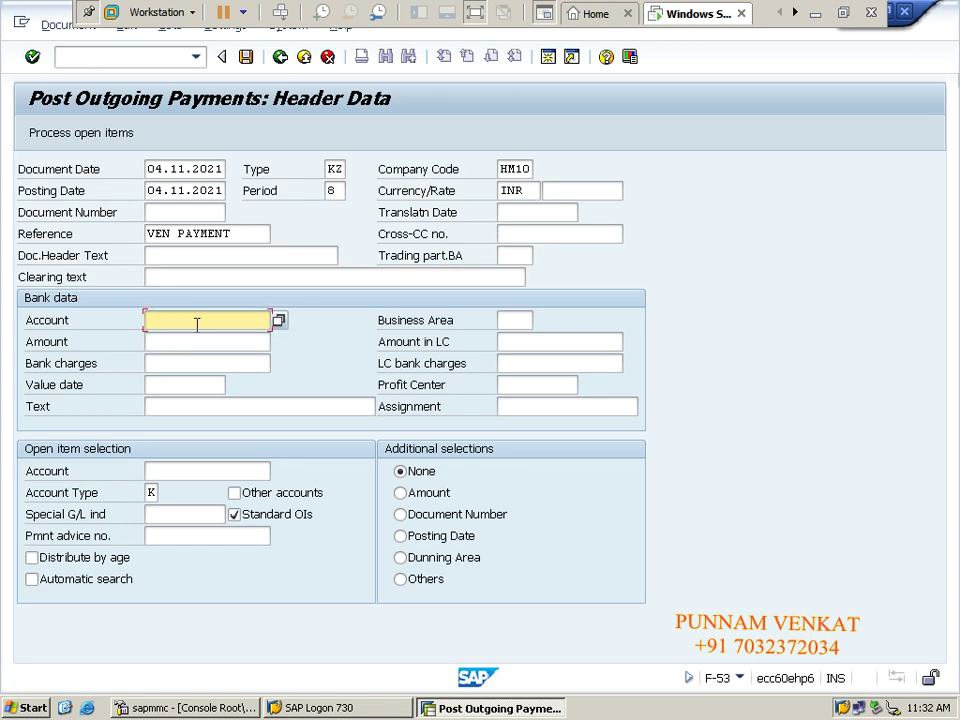
key("Down")
key("Down")
key("Down")
key("Down")
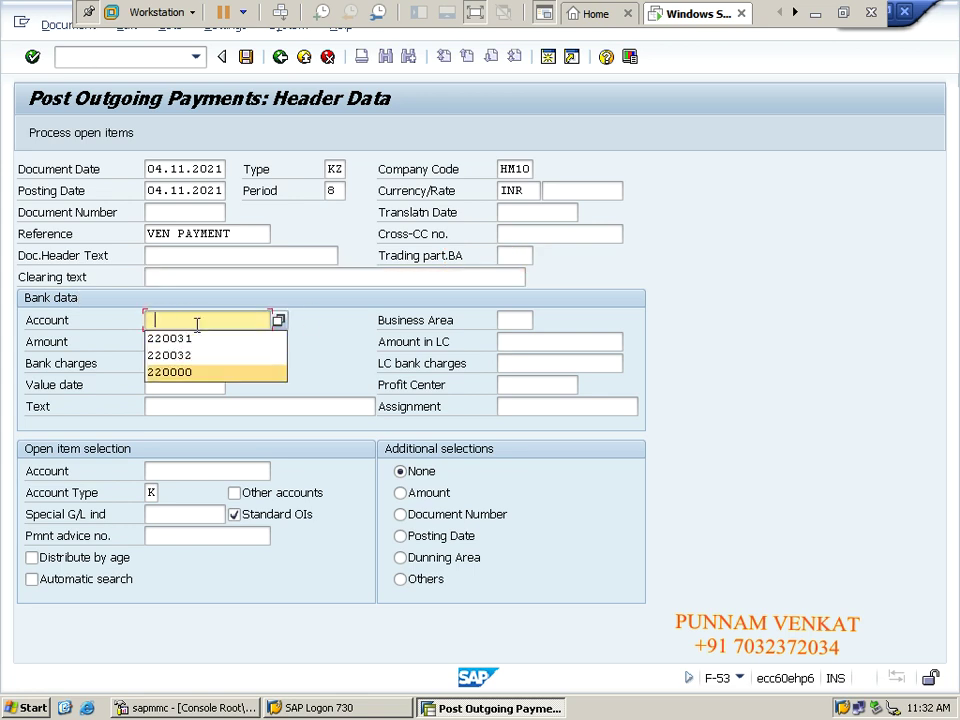
key("Return")
key("Tab")
key("Tab")
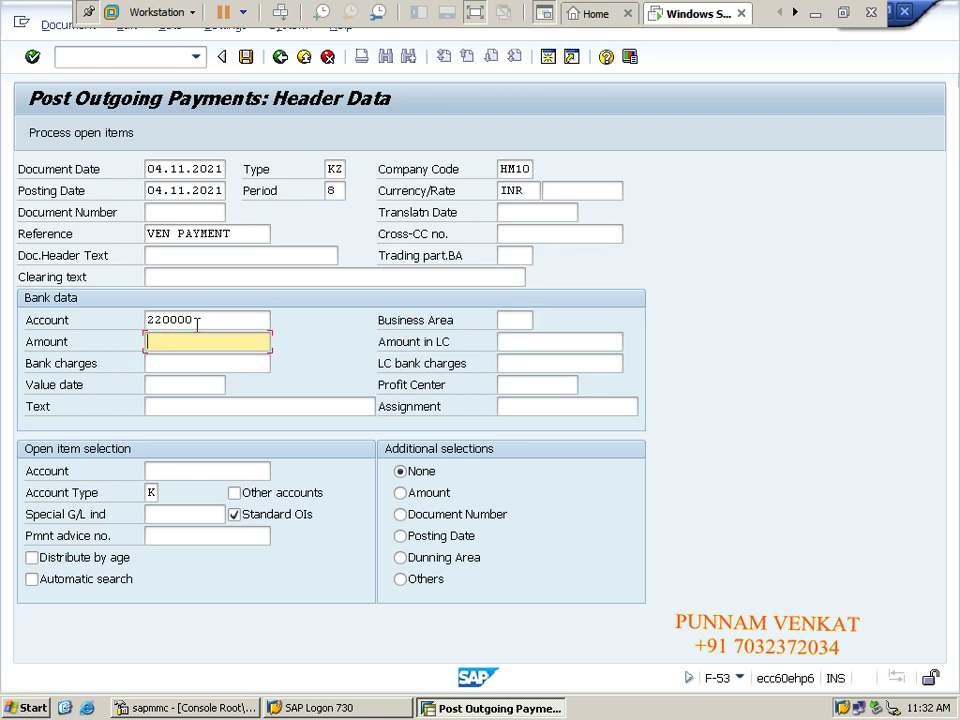
- Set the payment amount to 18000 and go on to the account for the open item selection
type("18000")
key("Tab")
key("Tab")
key("Tab")
key("Tab")
key("Tab")
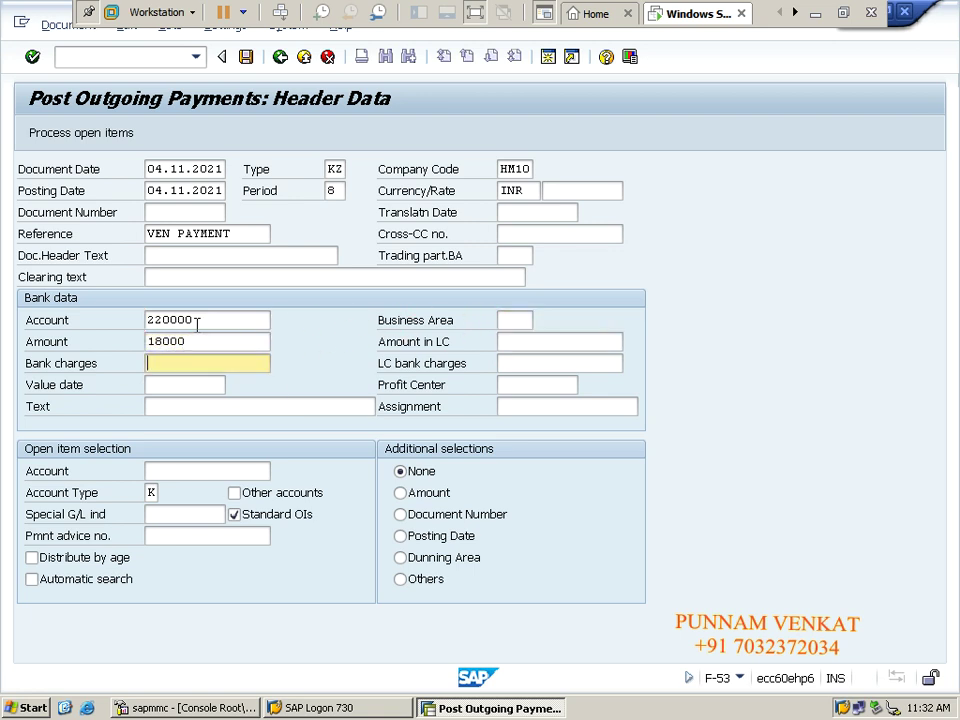
key("Tab")
key("Tab")
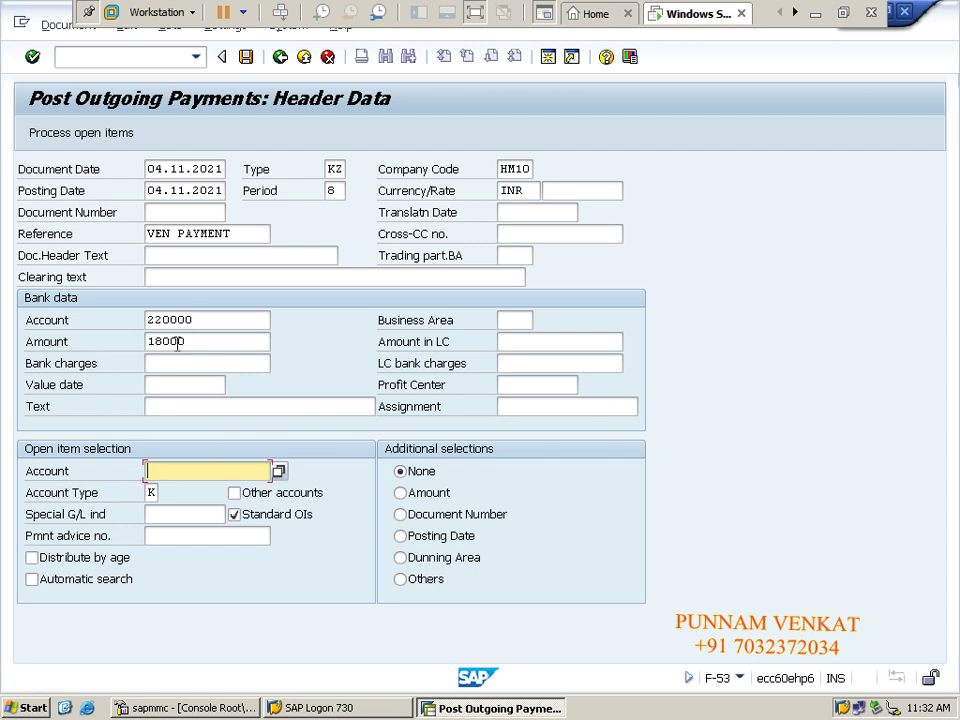
- Choose vendor Mourya Pvt Ltd of company code HM10 as the open item selection account and process its open items
left_click(278, 473)
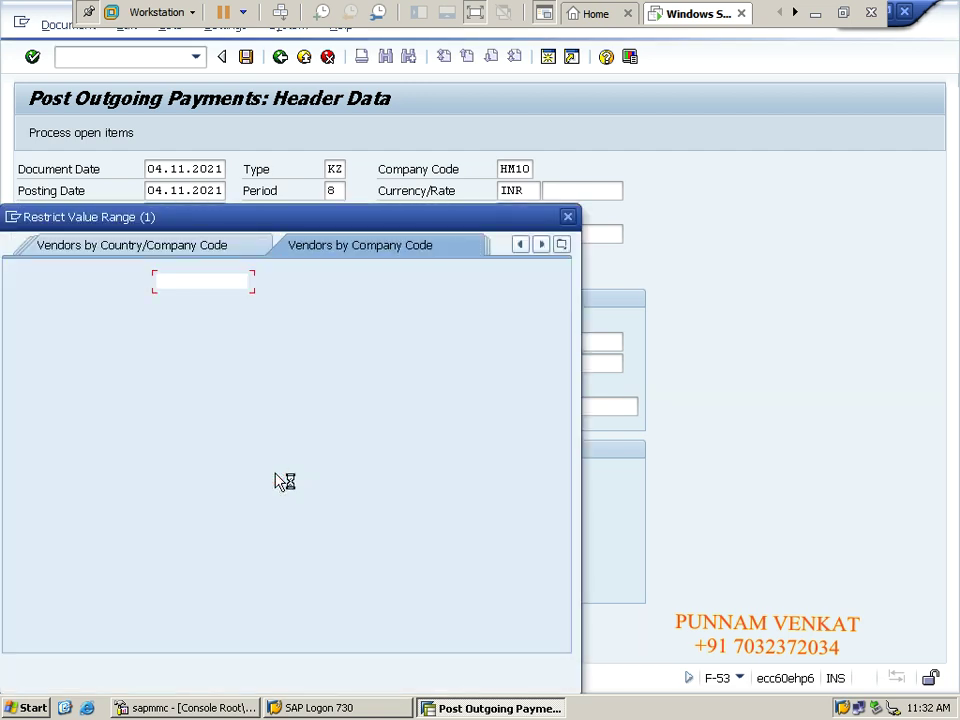
left_click(204, 397)
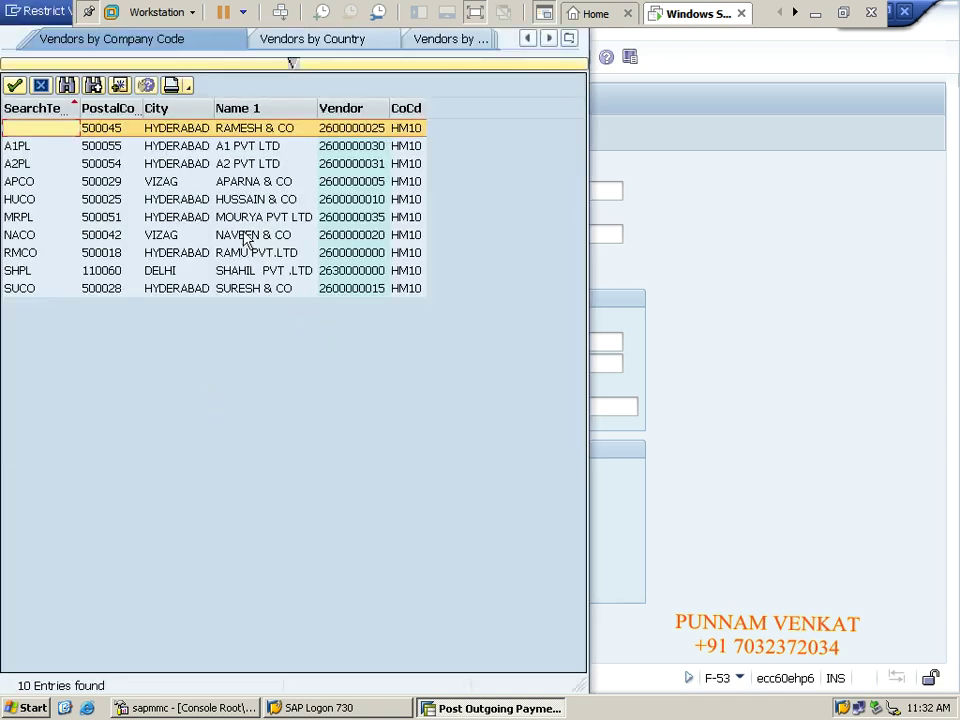
double_click(242, 220)
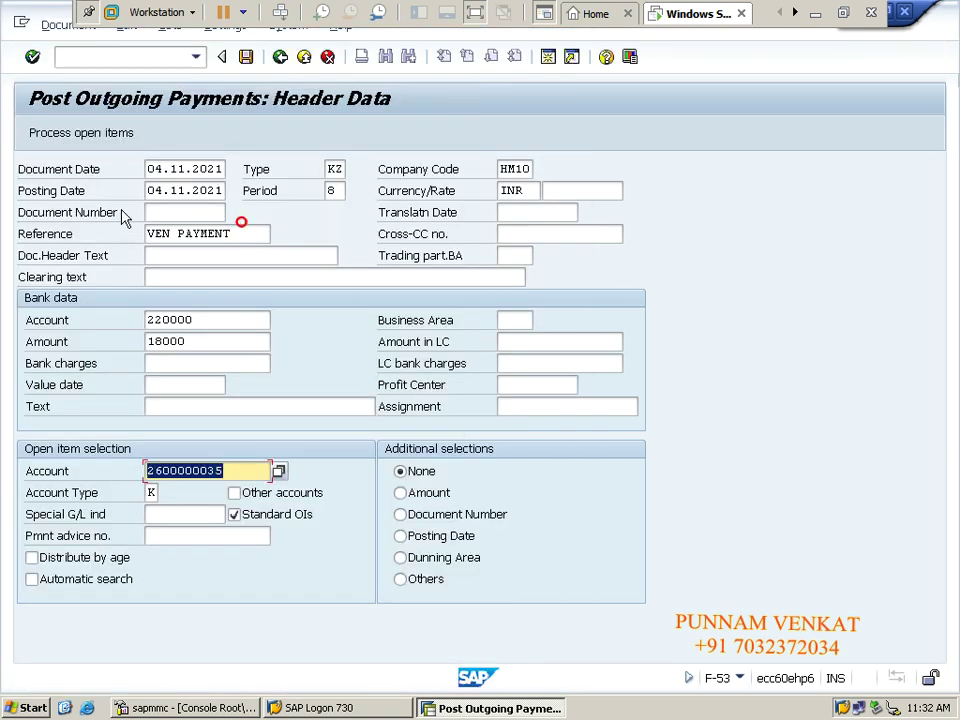
left_click(76, 137)
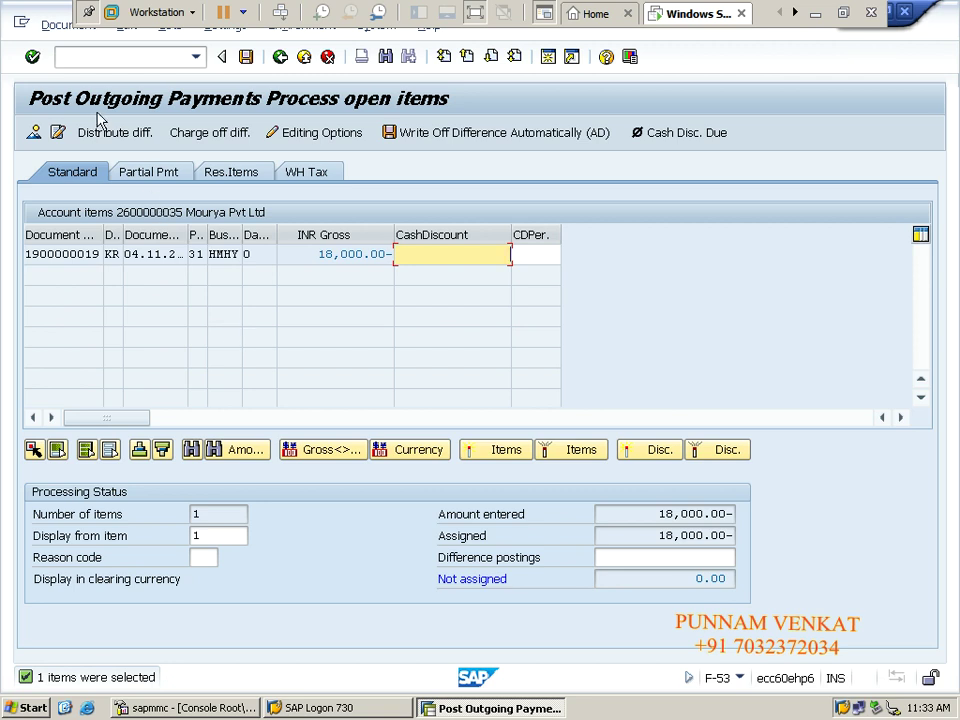
- Simulate the outgoing payment to Mourya Pvt Ltd and post the document
left_click(55, 25)
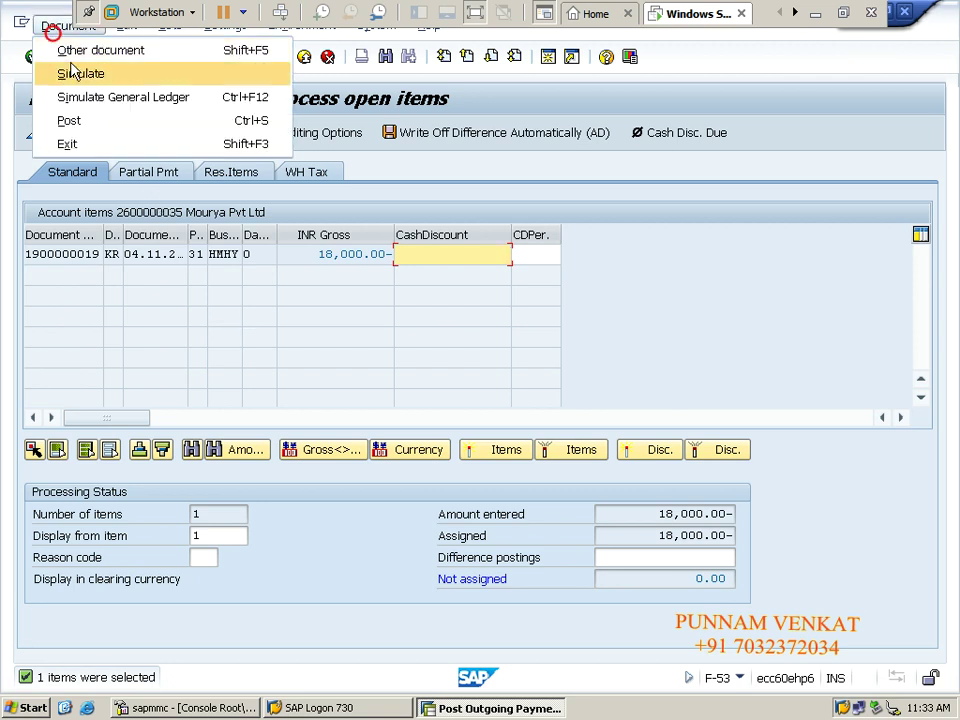
left_click(75, 73)
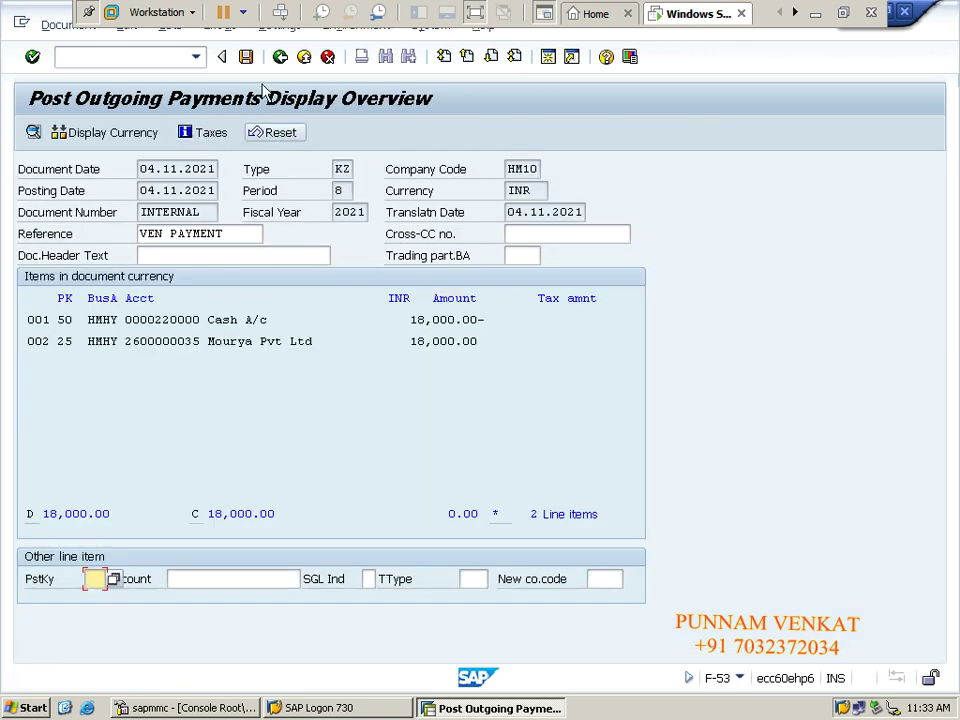
left_click(245, 60)
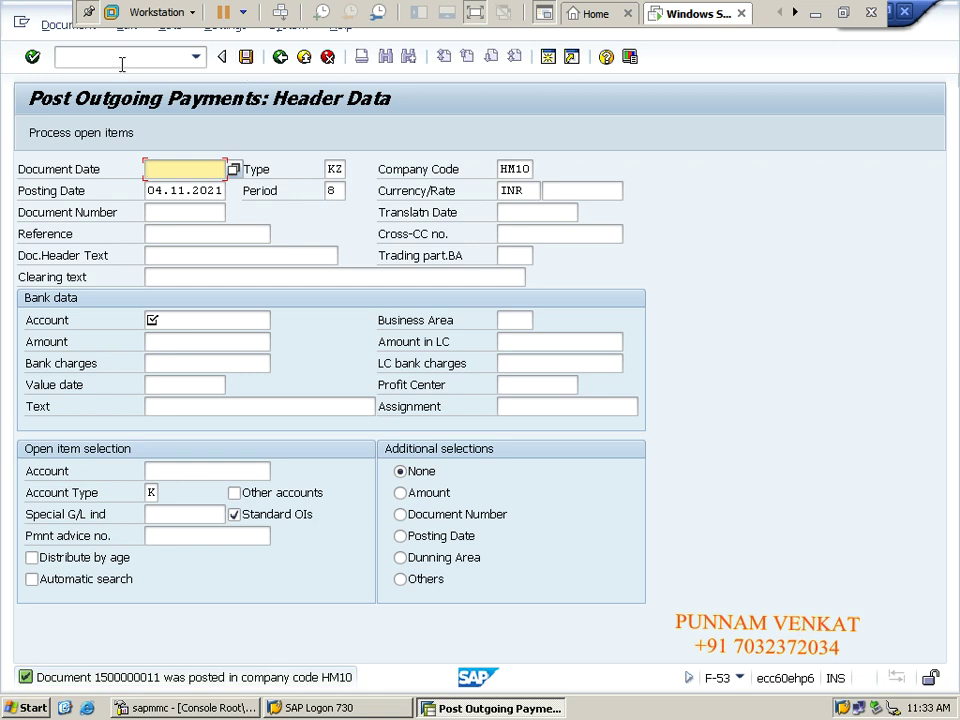
- Display the payment document just posted, check its cash and vendor line items, and return to SAP Easy Access with /n
left_click(64, 30)
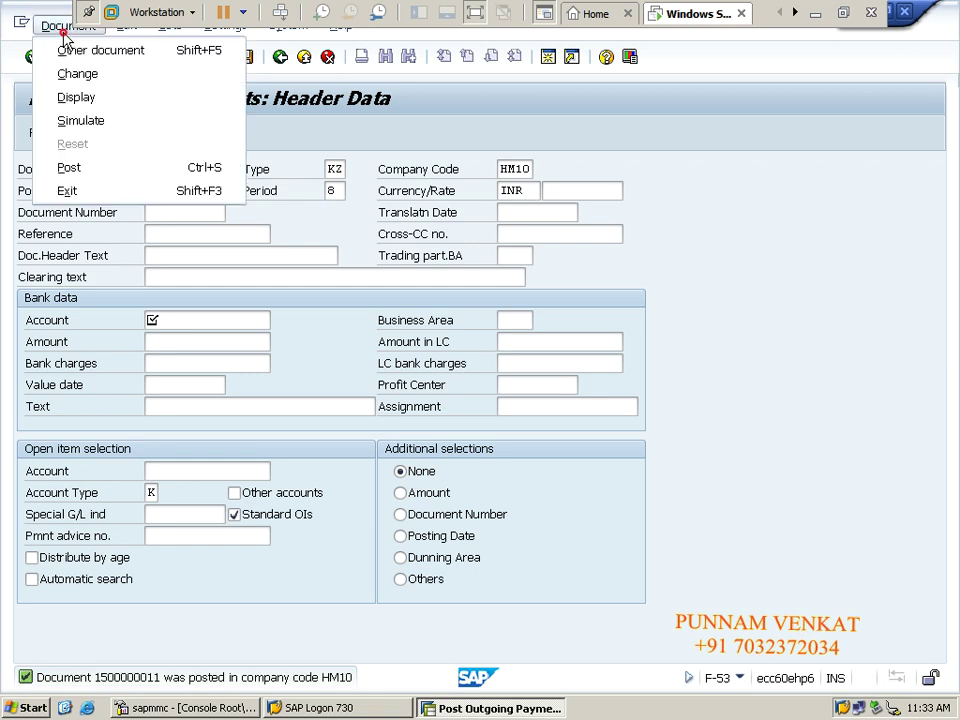
left_click(85, 97)
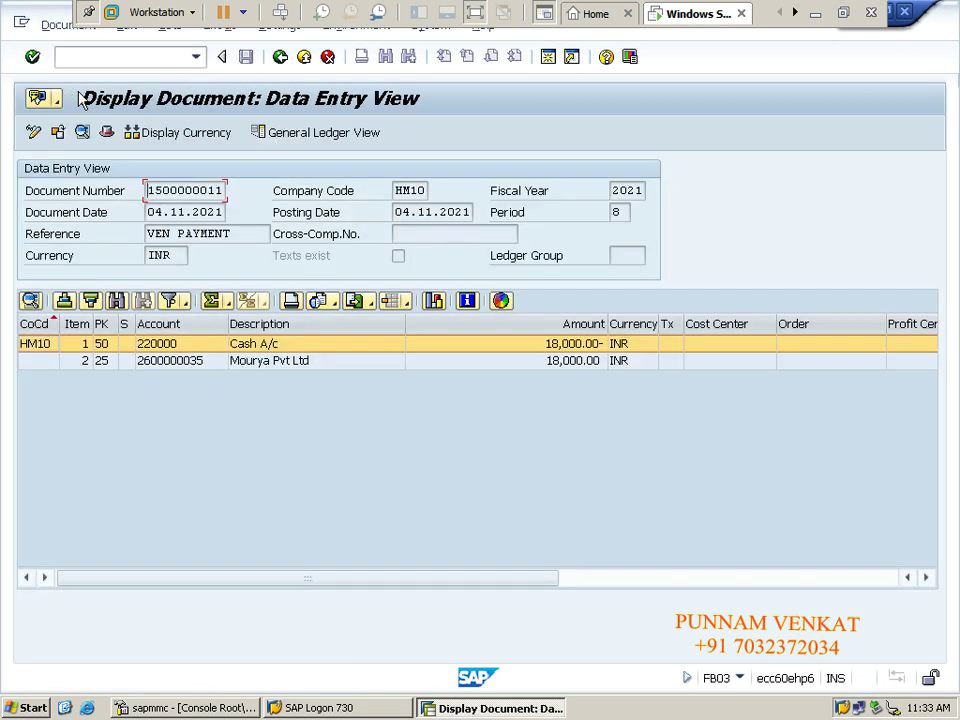
left_click(272, 362)
left_click(269, 345)
left_click(269, 345)
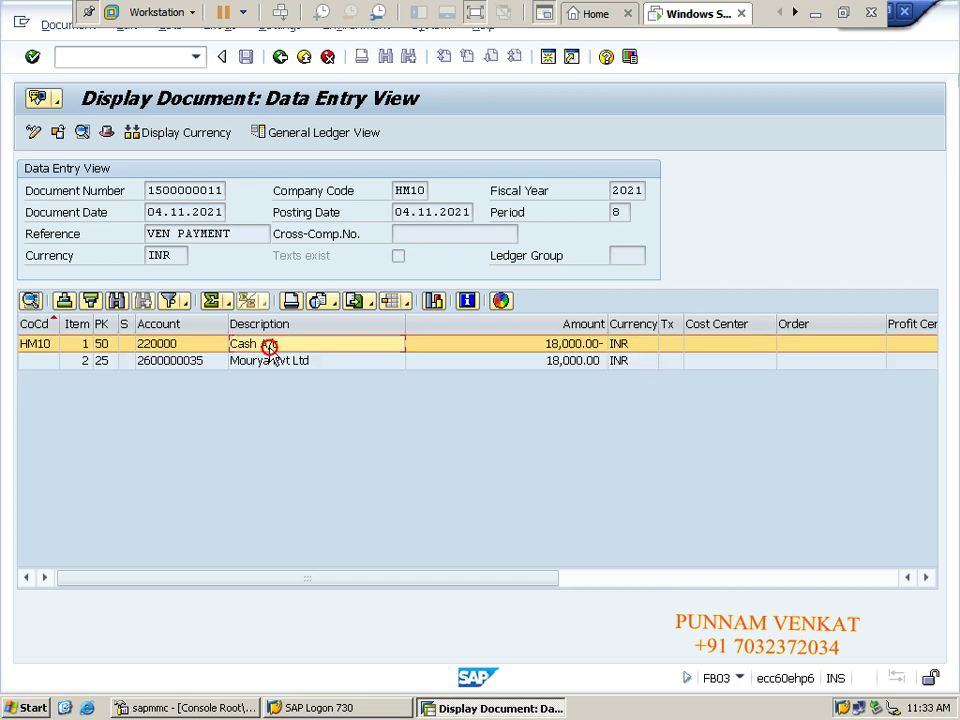
left_click(89, 57)
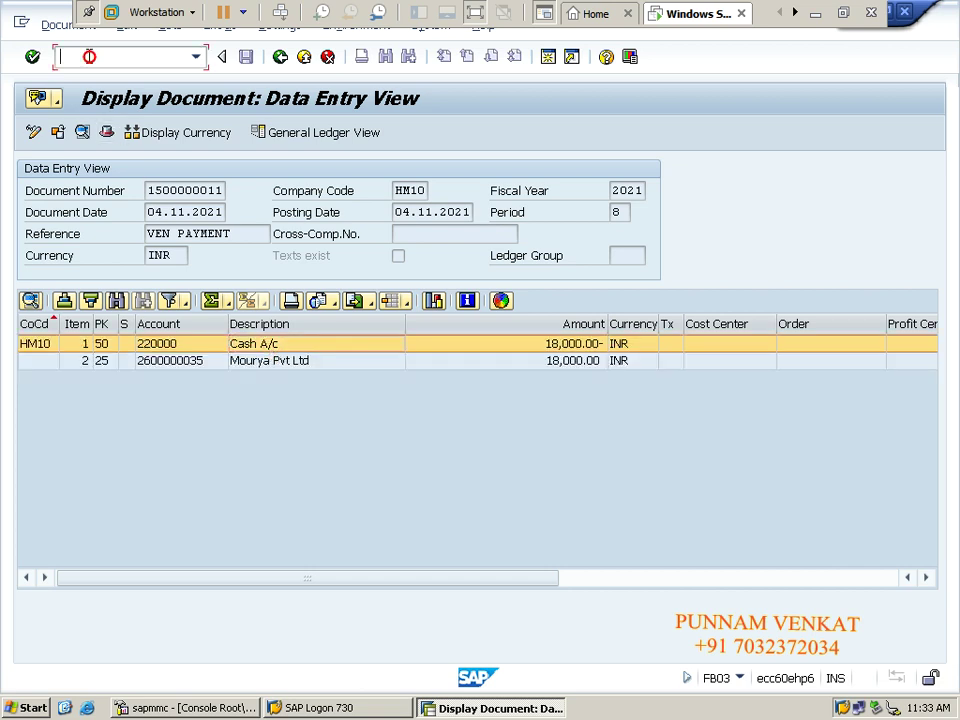
type("/n")
key("Return")
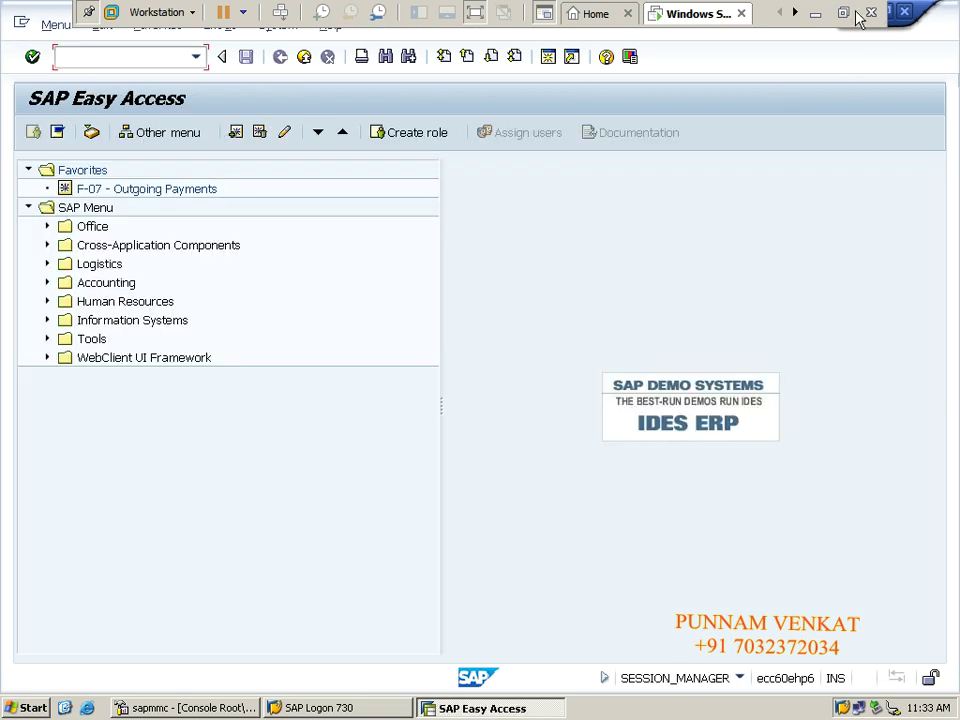
- Switch to the TDS End user process workbook in Excel, enter FBL1N in cell B23 and fill the cell yellow
left_click(815, 13)
left_click(181, 614)
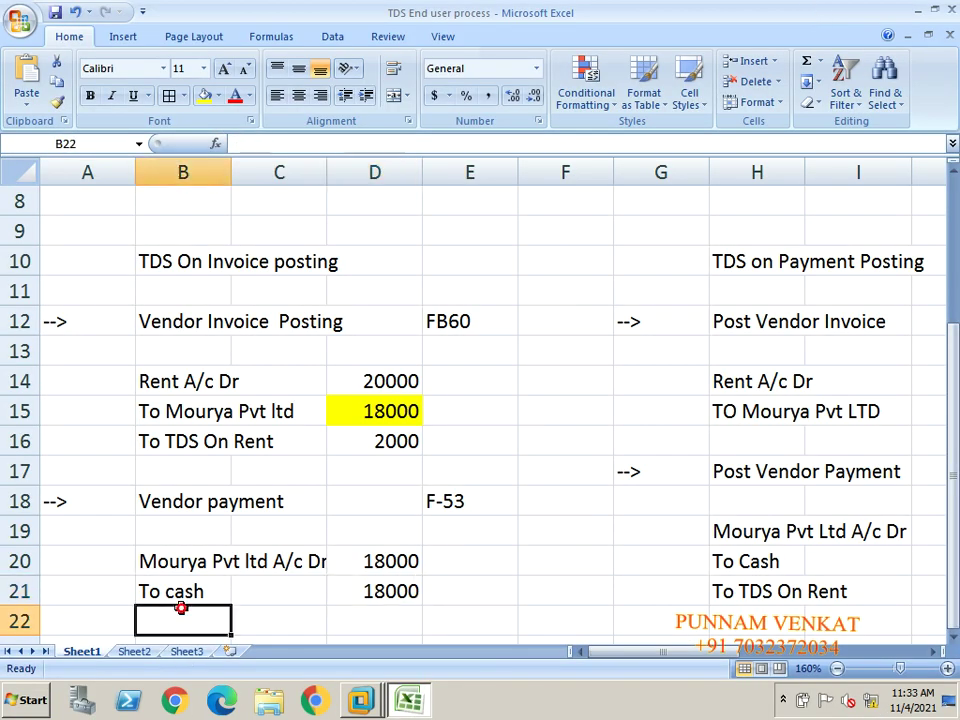
key("Down")
key("Down")
key("Up")
key("Right")
key("Left")
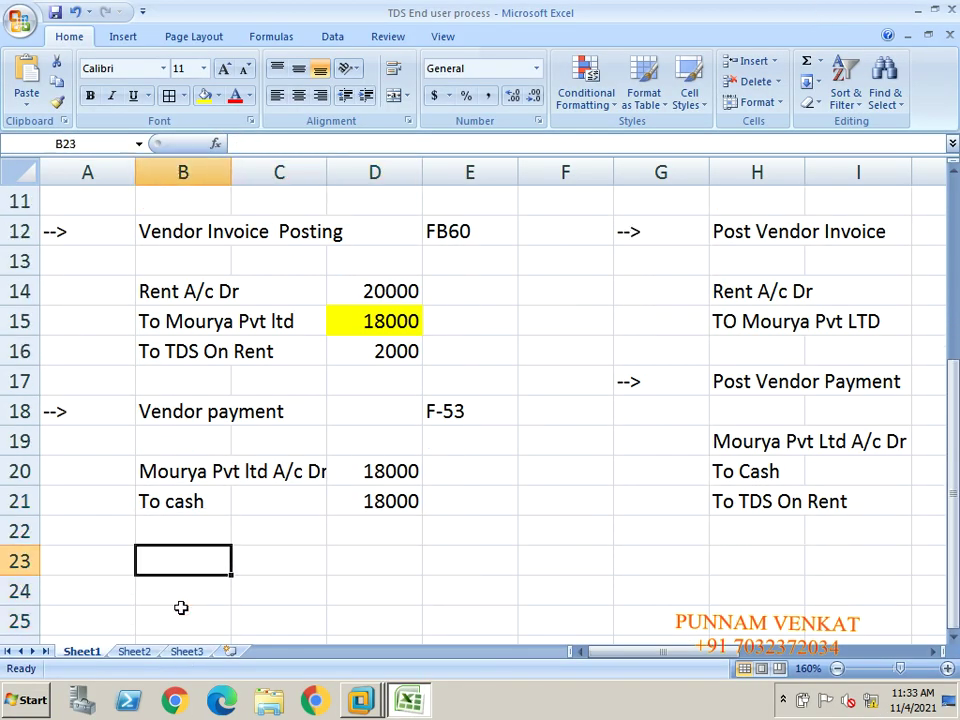
type("FBL1")
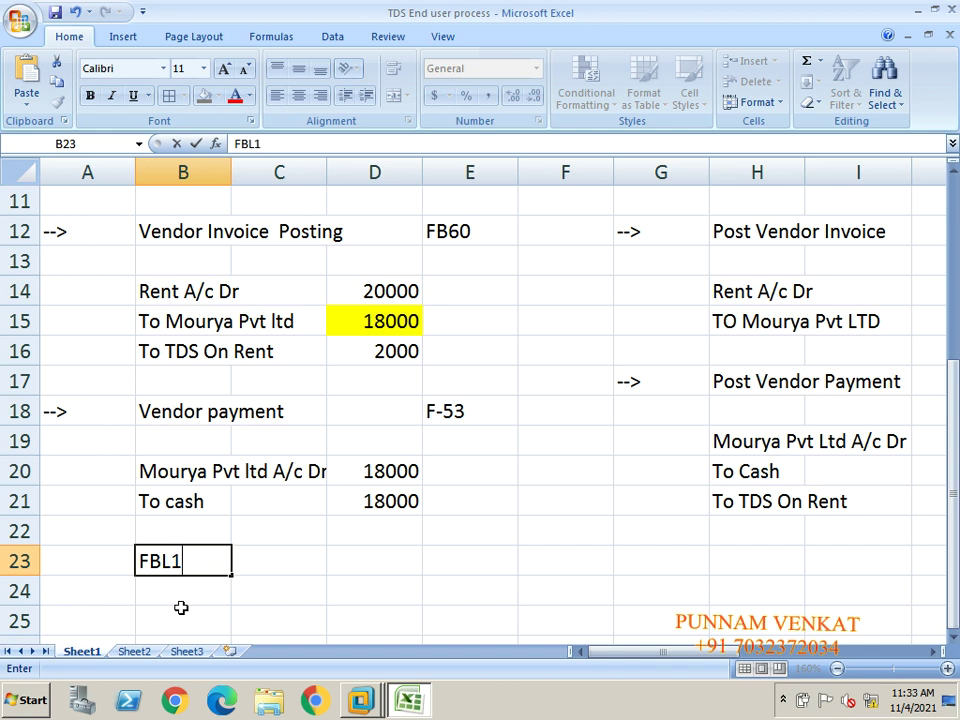
type("N")
key("Return")
key("Up")
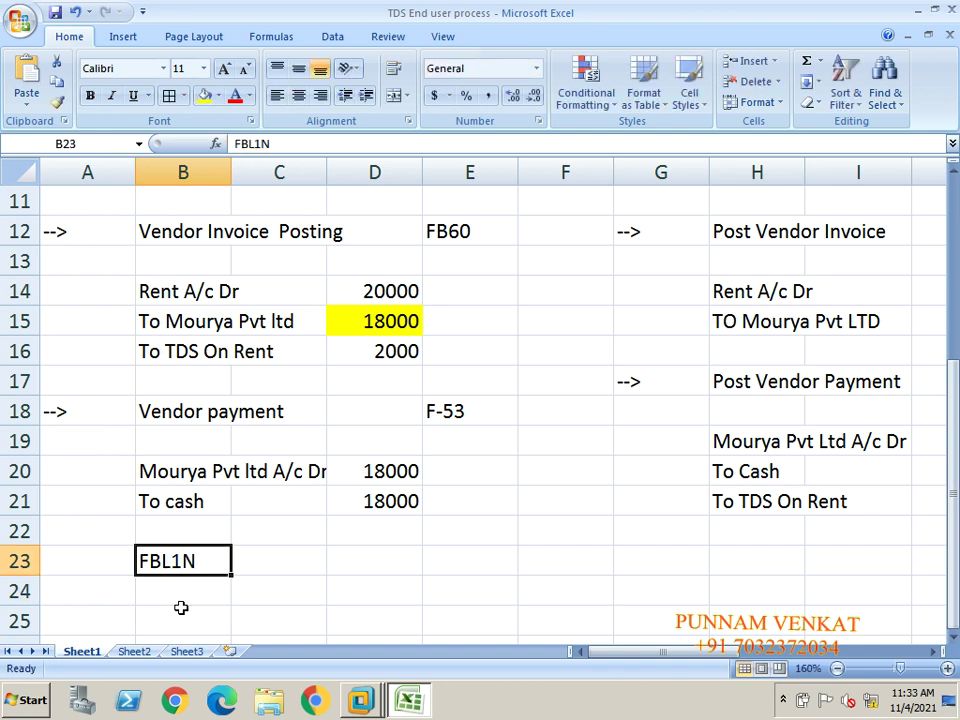
left_click(206, 100)
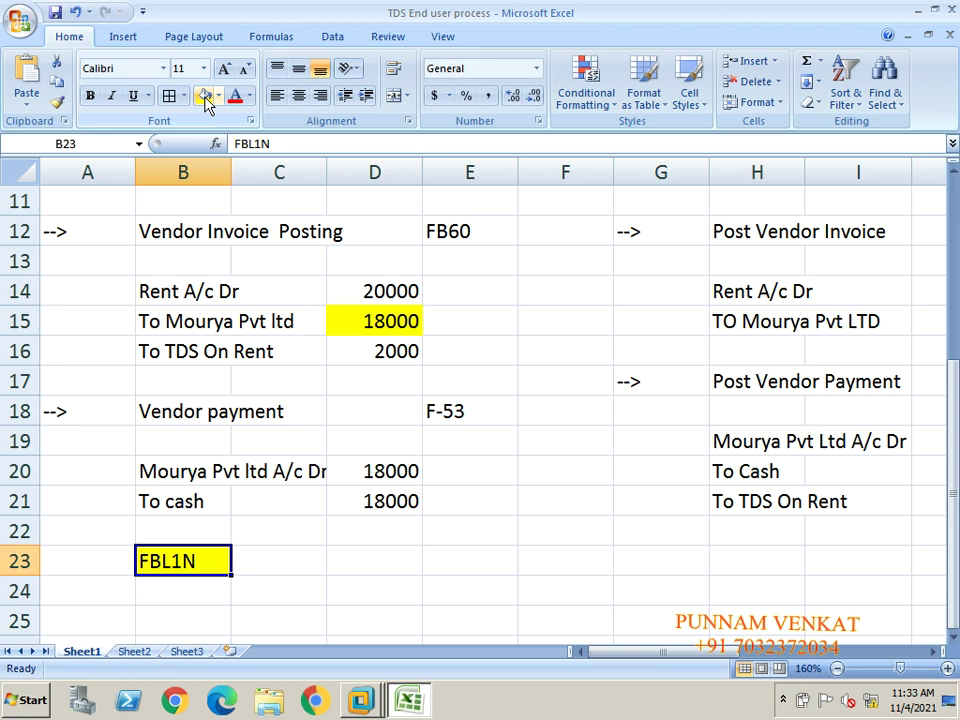
- Copy the FBL1N cell, switch back to SAP and start transaction FBL1N
key("ctrl+c")
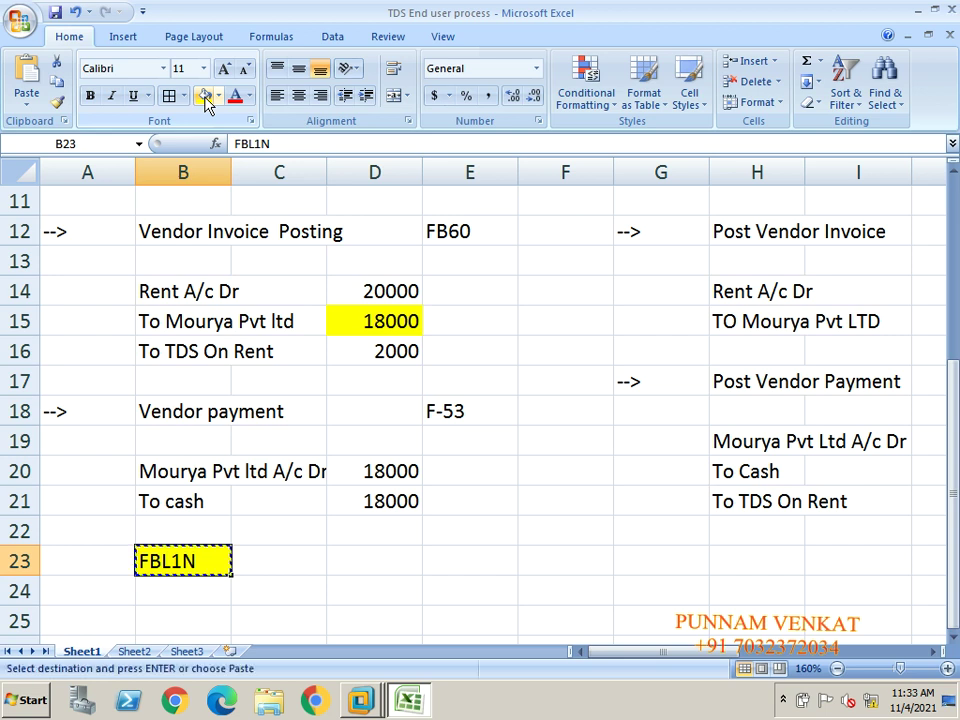
key("alt+Tab")
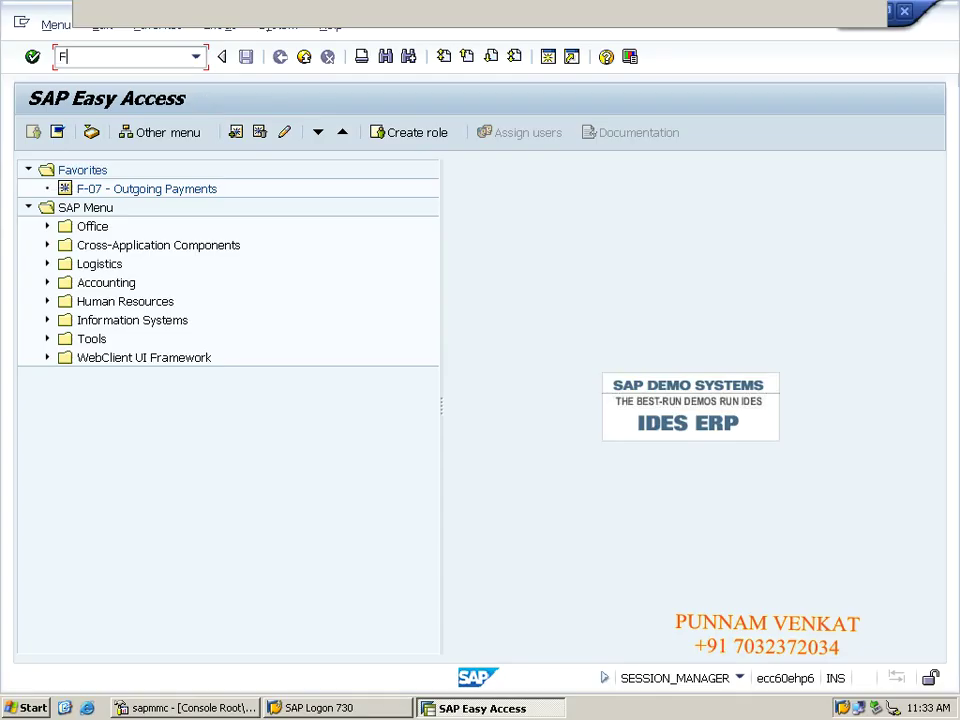
type("FBL1N")
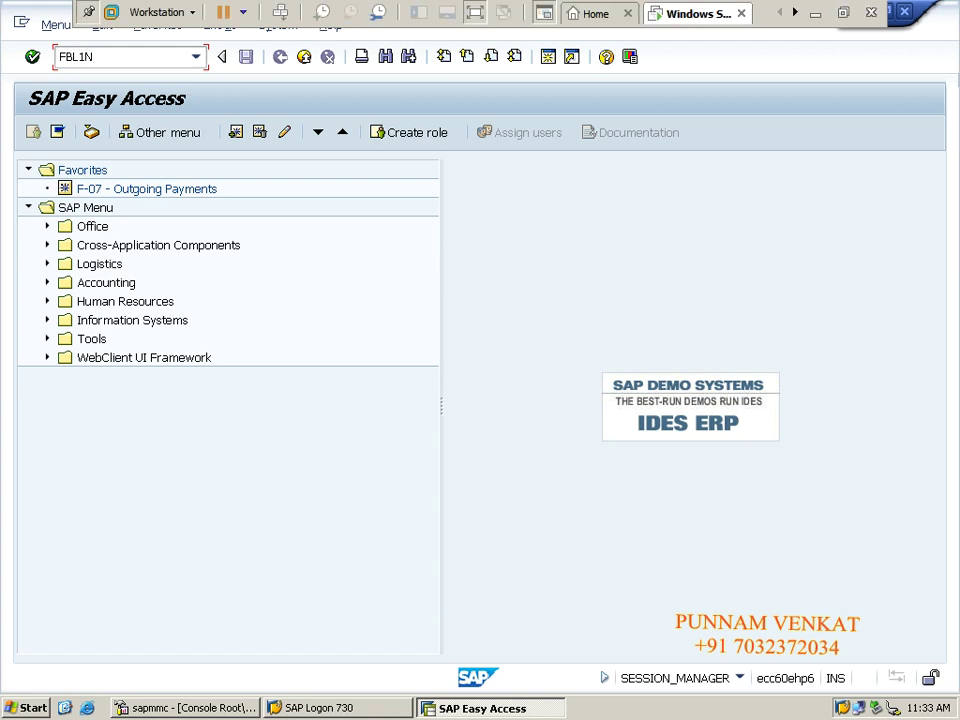
key("Return")
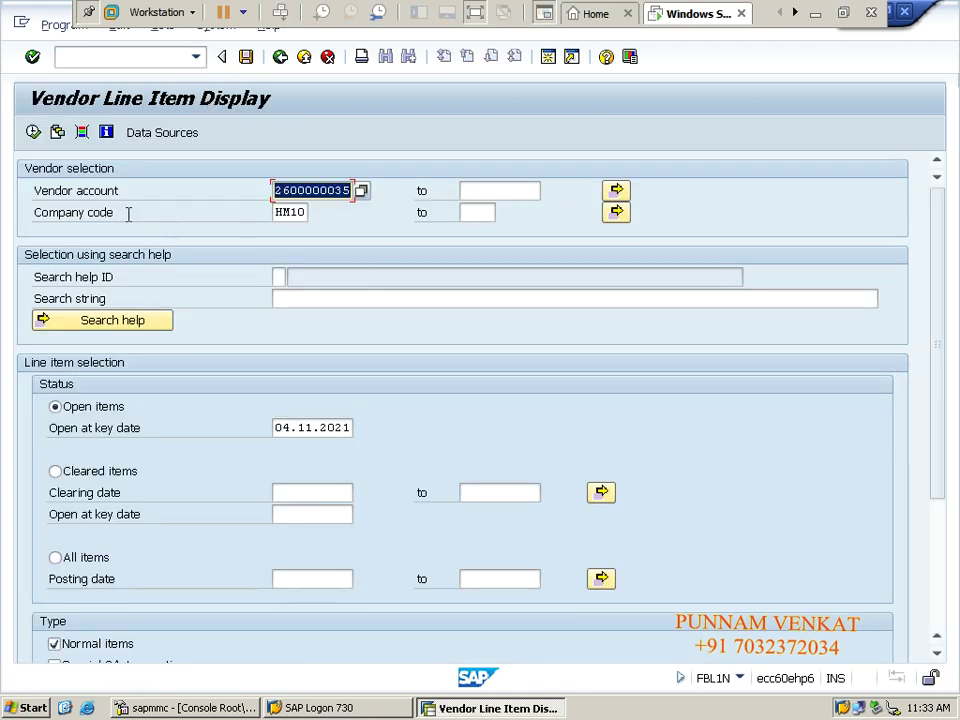
- Choose Mourya Pvt Ltd as the vendor account, select all items and run the vendor line item display
left_click(361, 192)
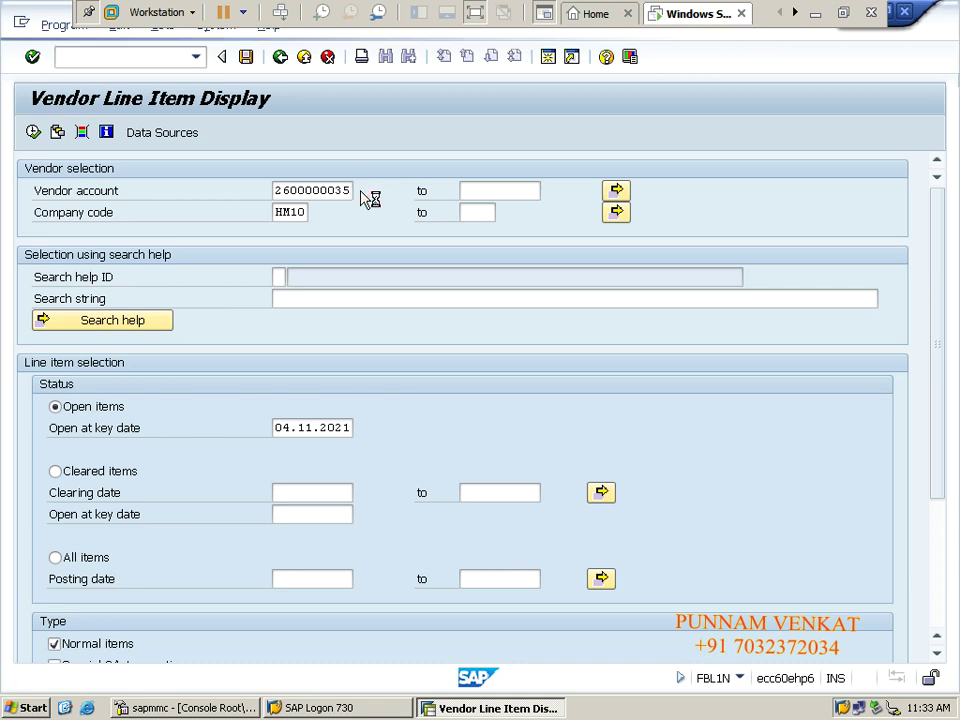
left_click(465, 370)
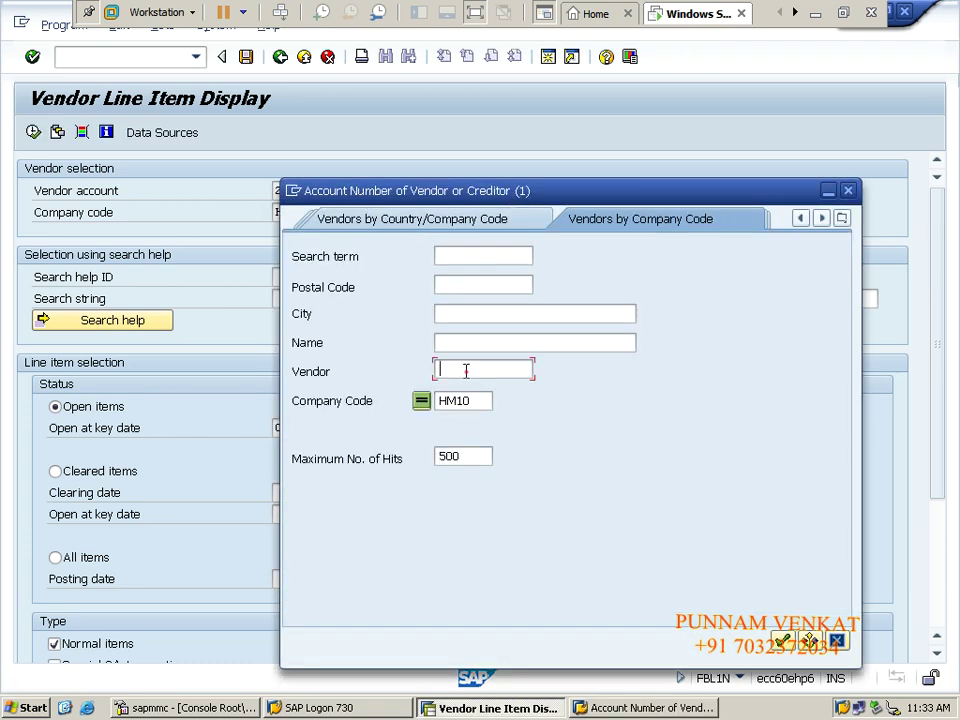
key("Return")
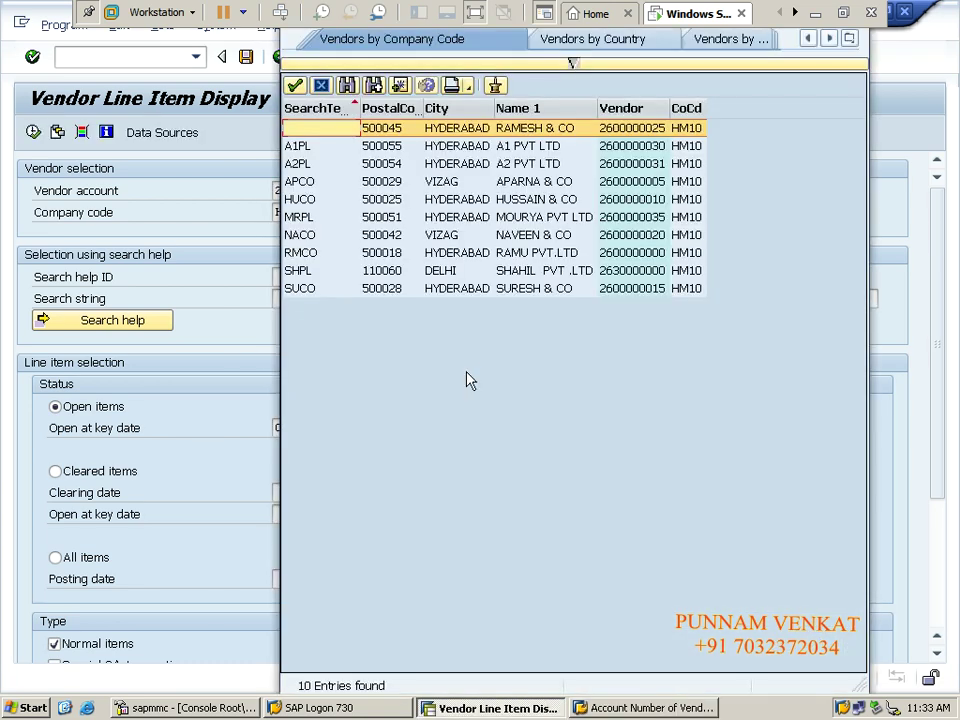
double_click(527, 219)
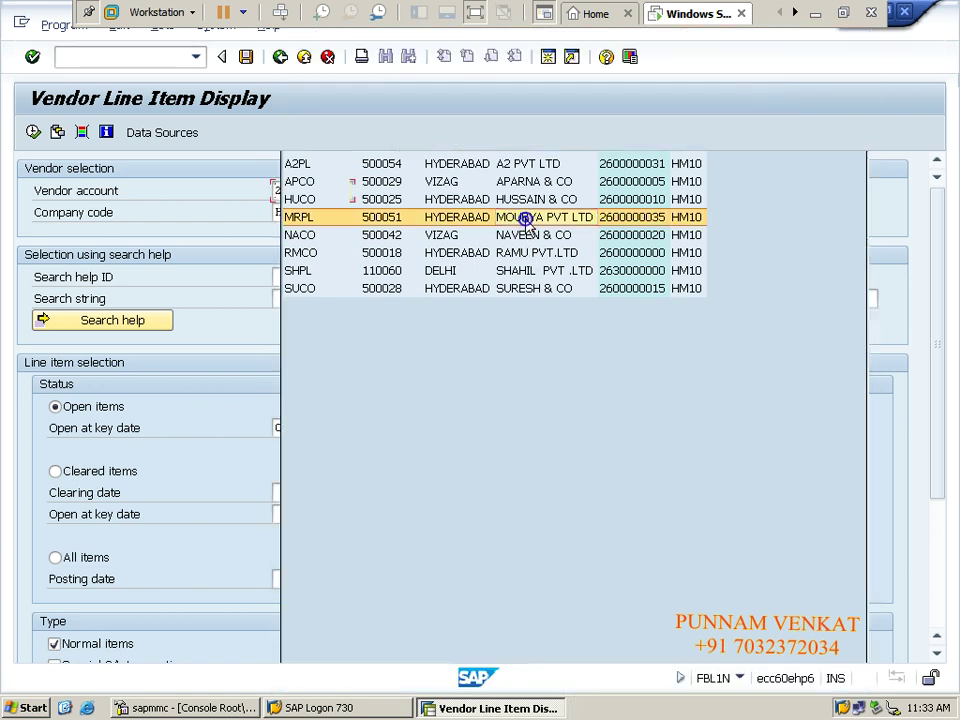
left_click(55, 562)
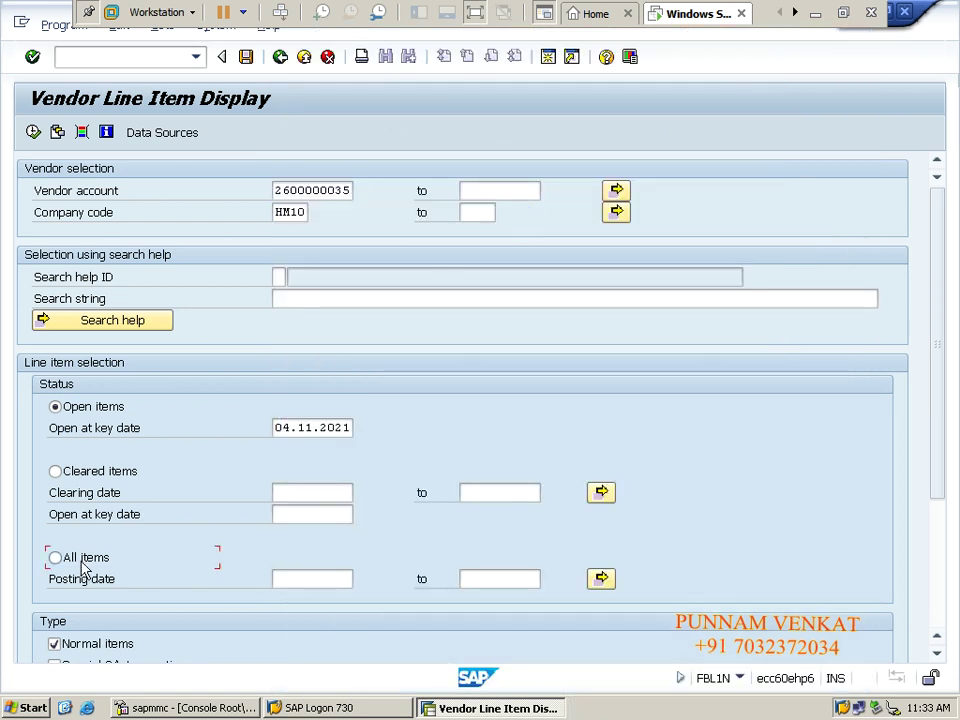
left_click(33, 133)
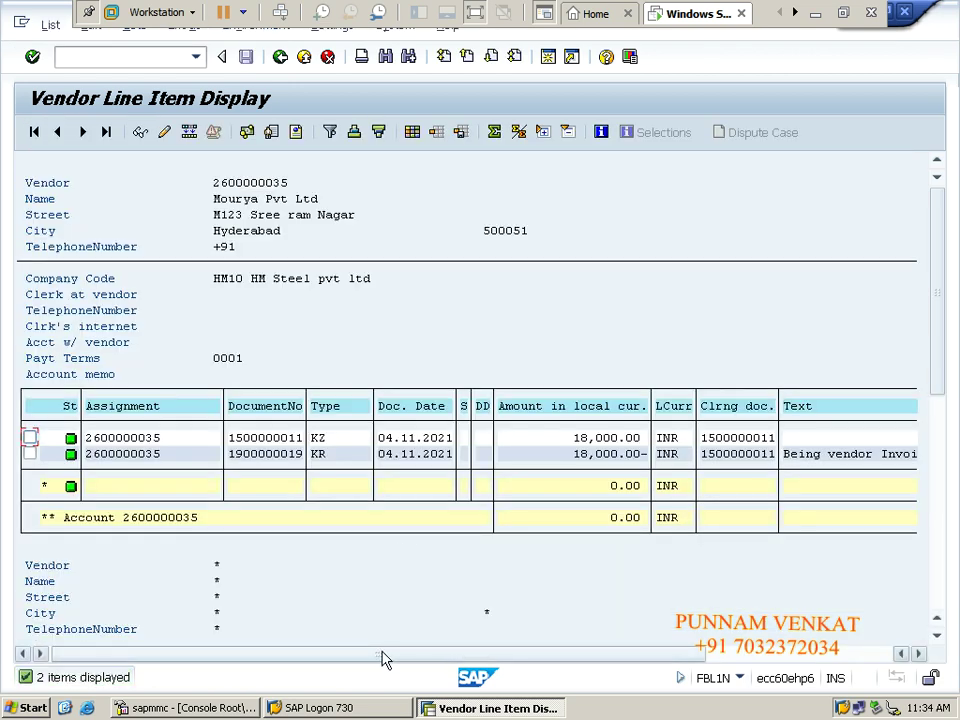
- Examine the vendor's payment and invoice items across all columns, including the clearing document, and return to SAP Easy Access
left_click_drag(385, 658, 639, 656)
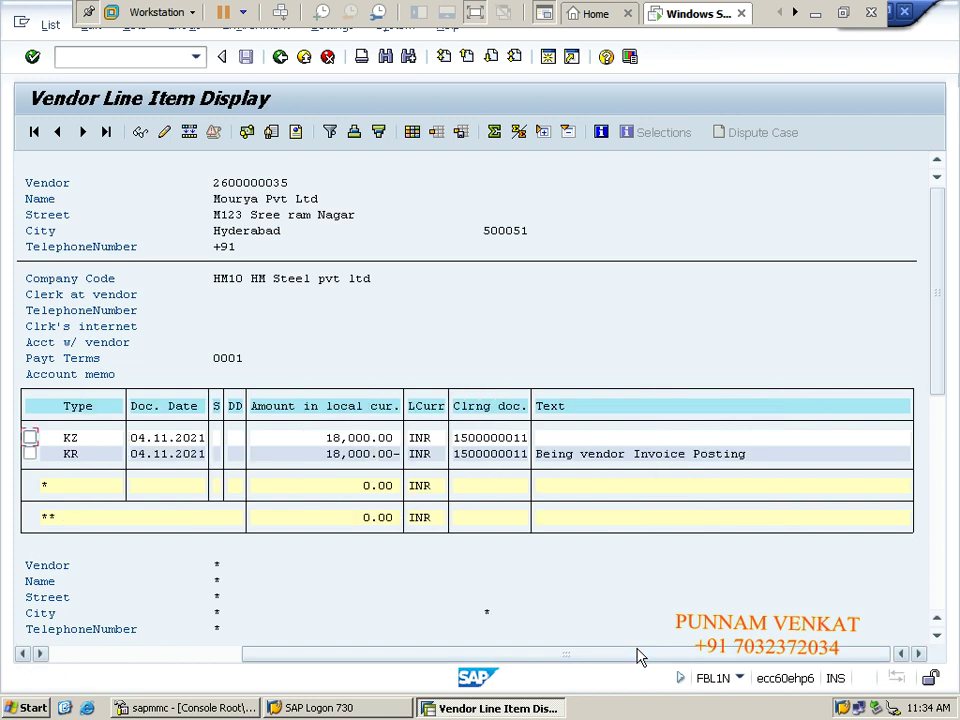
left_click_drag(568, 654, 297, 663)
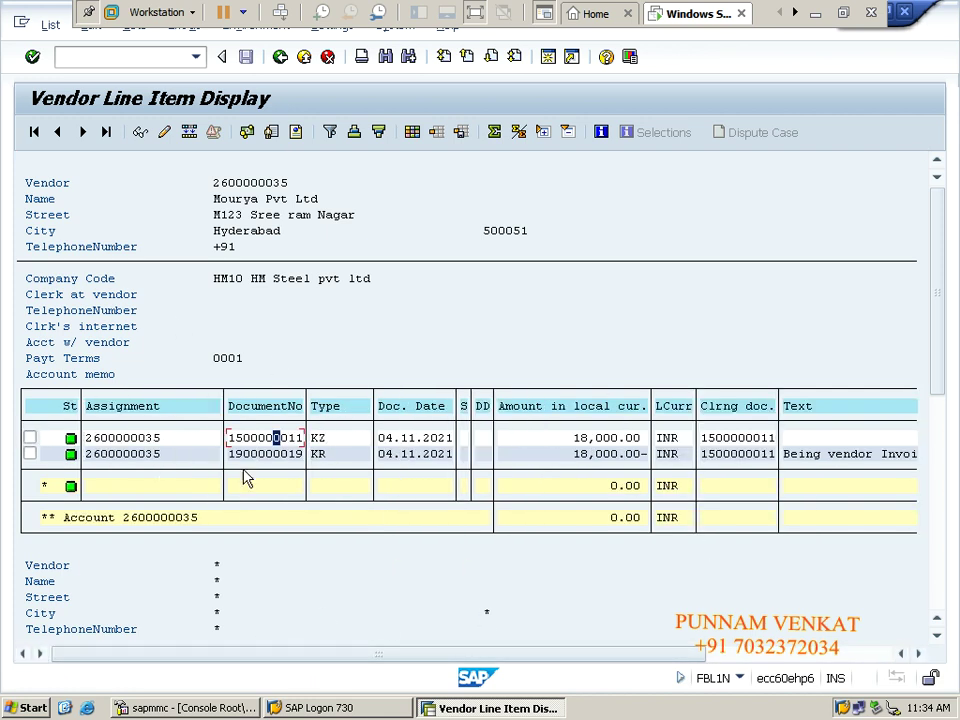
left_click(280, 58)
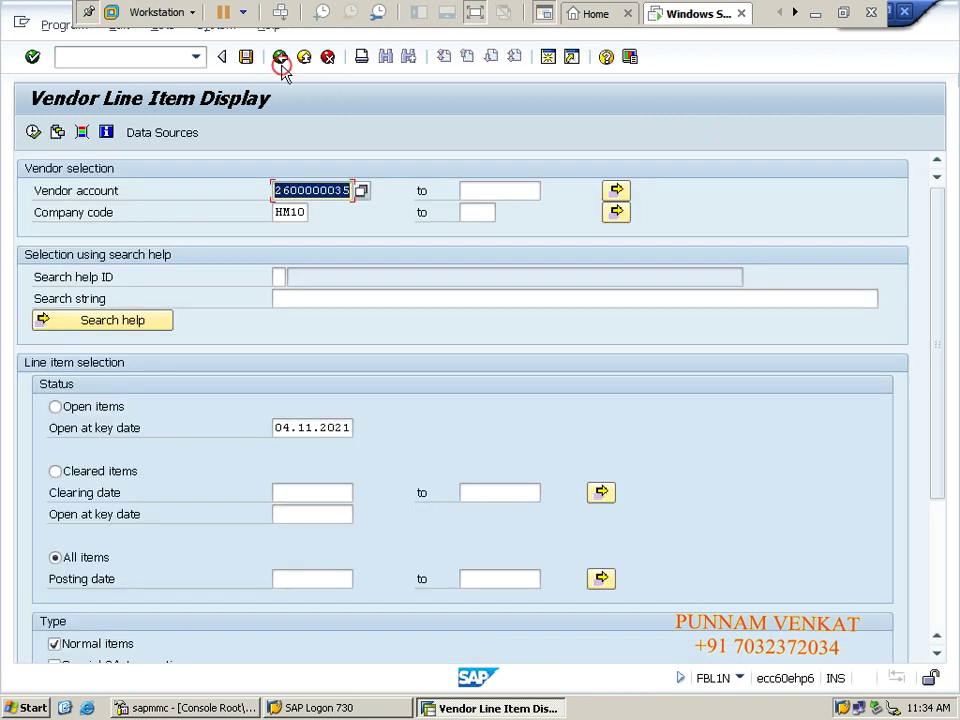
left_click(281, 59)
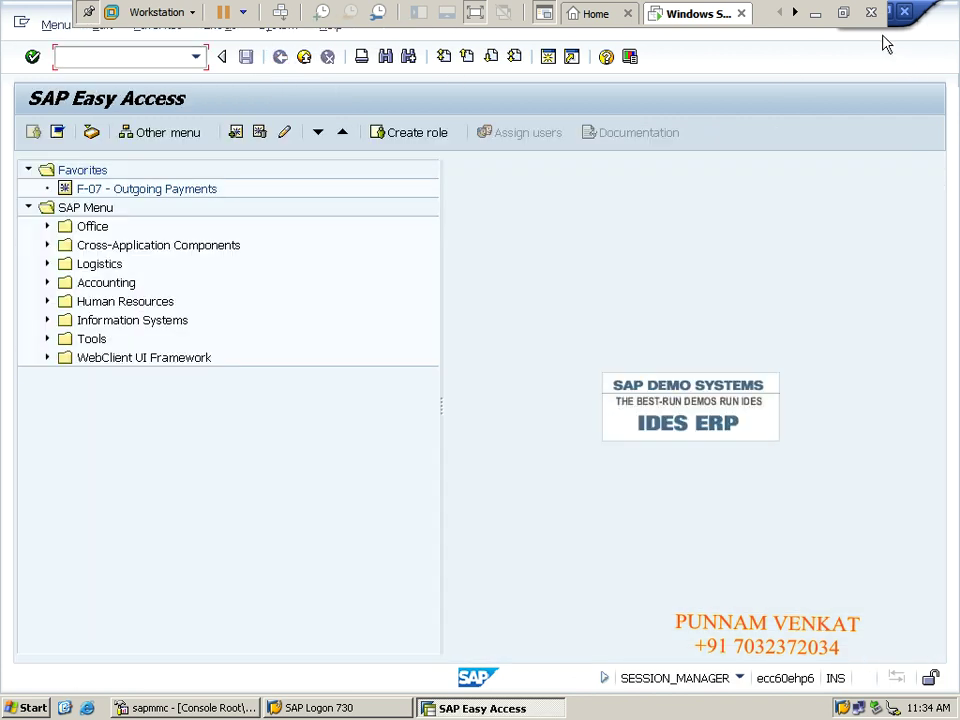
- Switch to the Excel workbook and review the sheet's TDS on Payment Posting entries for the vendor invoice and vendor payment
left_click(815, 17)
left_click(368, 471)
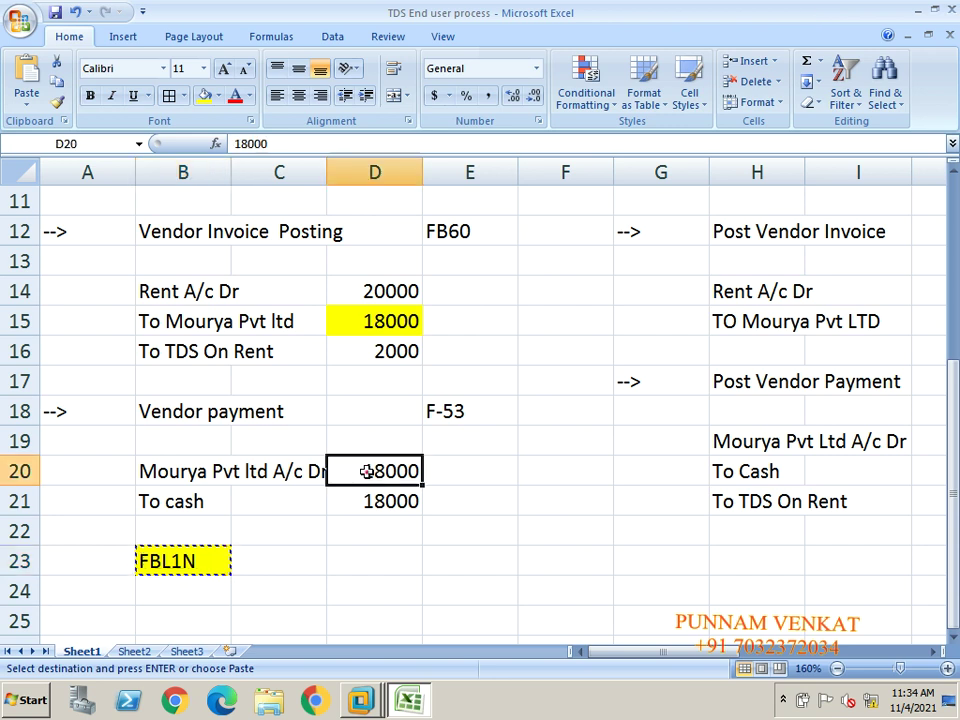
key("Right")
key("Right")
key("Right")
key("Right")
key("Right")
key("Right")
key("Right")
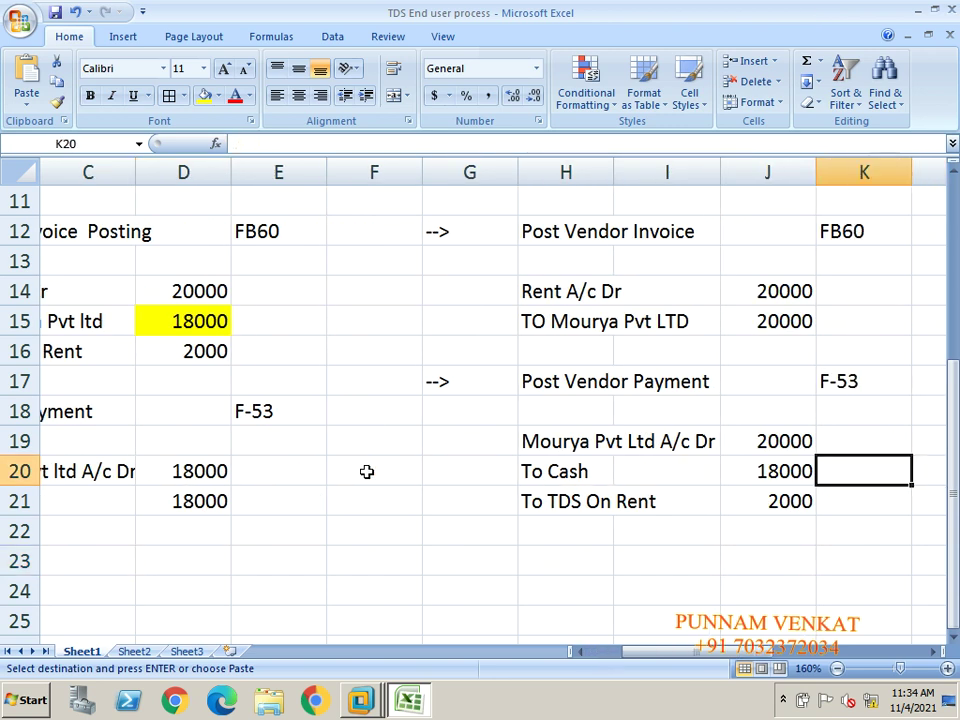
key("Up")
key("Up")
key("Up")
key("Up")
key("Up")
key("Up")
key("Up")
key("Up")
key("Up")
key("Up")
key("Up")
key("Up")
key("Right")
key("Right")
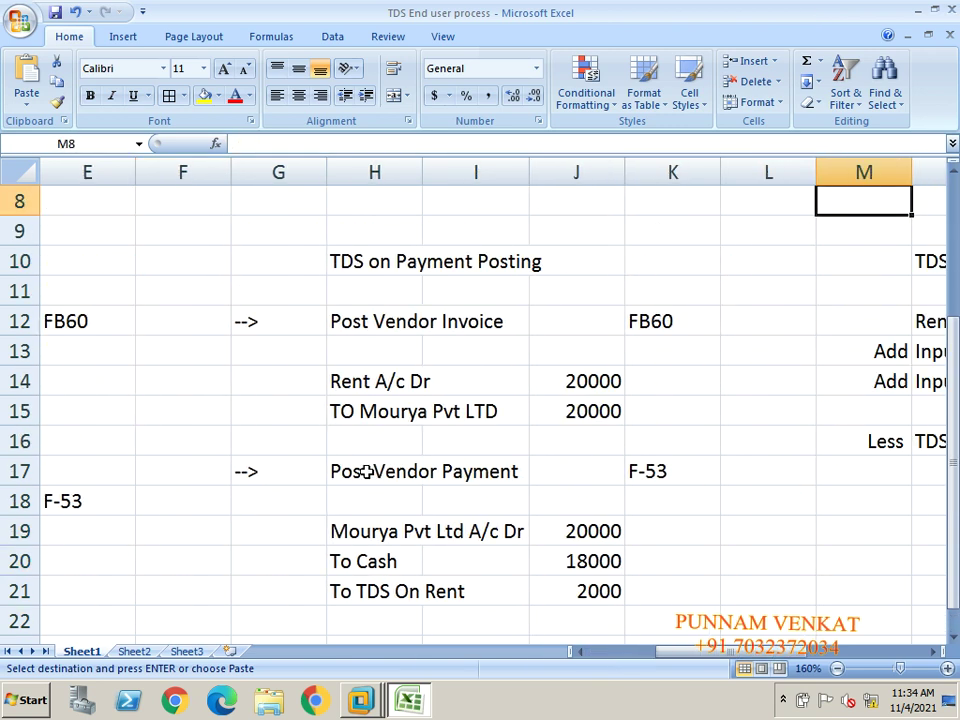
- Add an outside border around the TDS on Payment Posting block, cells G10 to K21
left_click(279, 261)
key("shift+Right")
key("shift+Right")
key("shift+Right")
key("shift+Right")
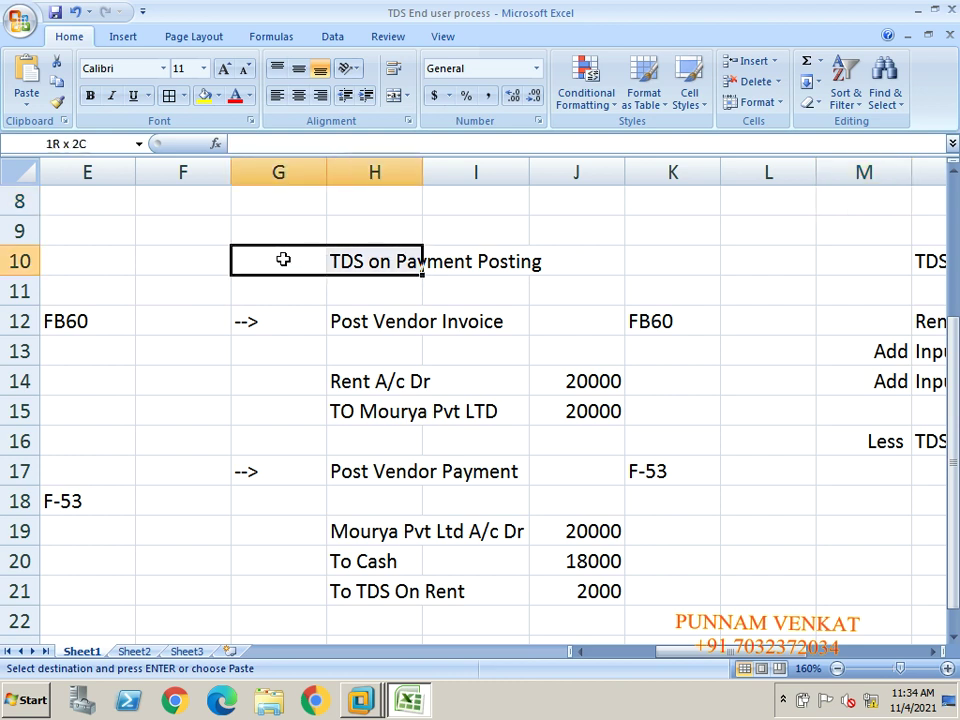
key("shift+Down")
key("shift+Down")
key("shift+Down")
key("shift+Down")
key("shift+Down")
key("shift+Down")
key("shift+Down")
key("shift+Down")
key("shift+Down")
key("shift+Down")
key("shift+Down")
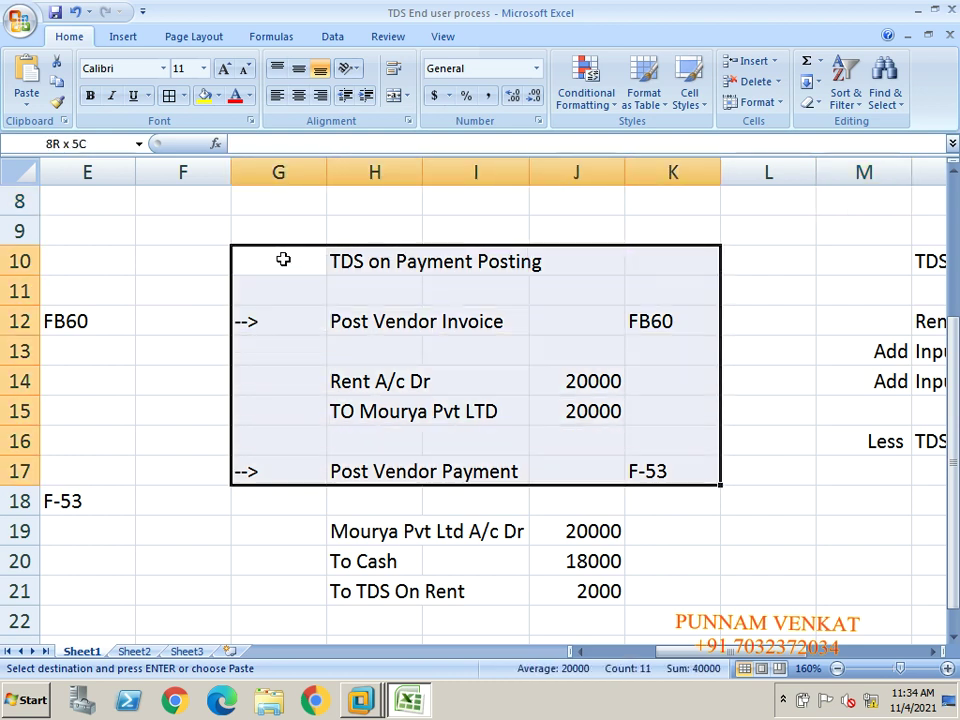
left_click(183, 95)
left_click(195, 288)
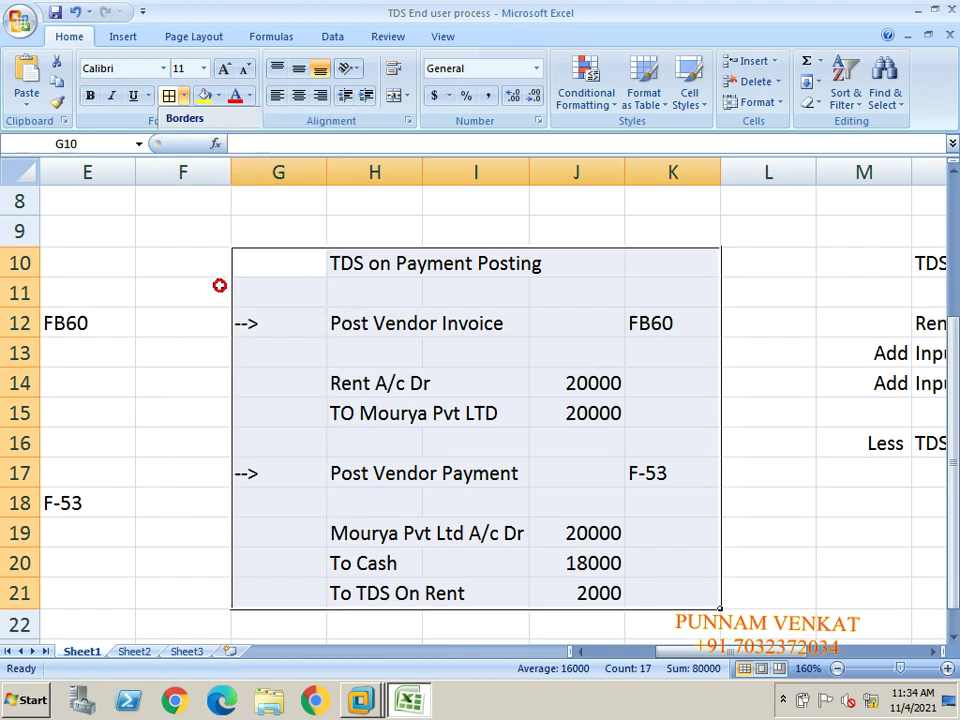
left_click(279, 405)
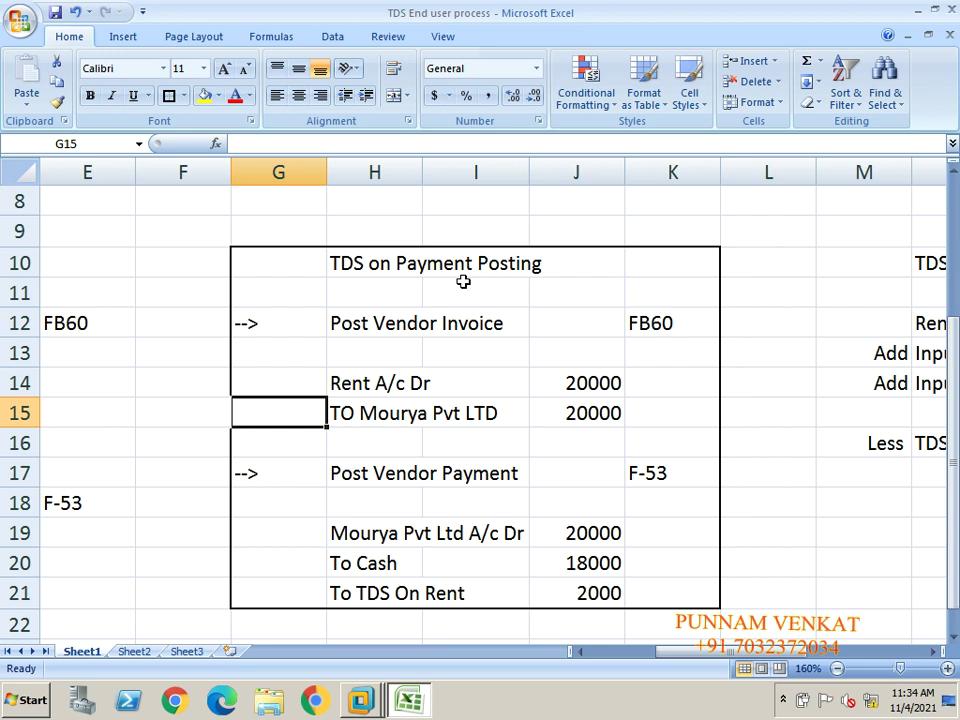
- Examine the FB60 vendor invoice entry, including the Rent and Mourya Pvt Ltd lines and their amounts
left_click(381, 330)
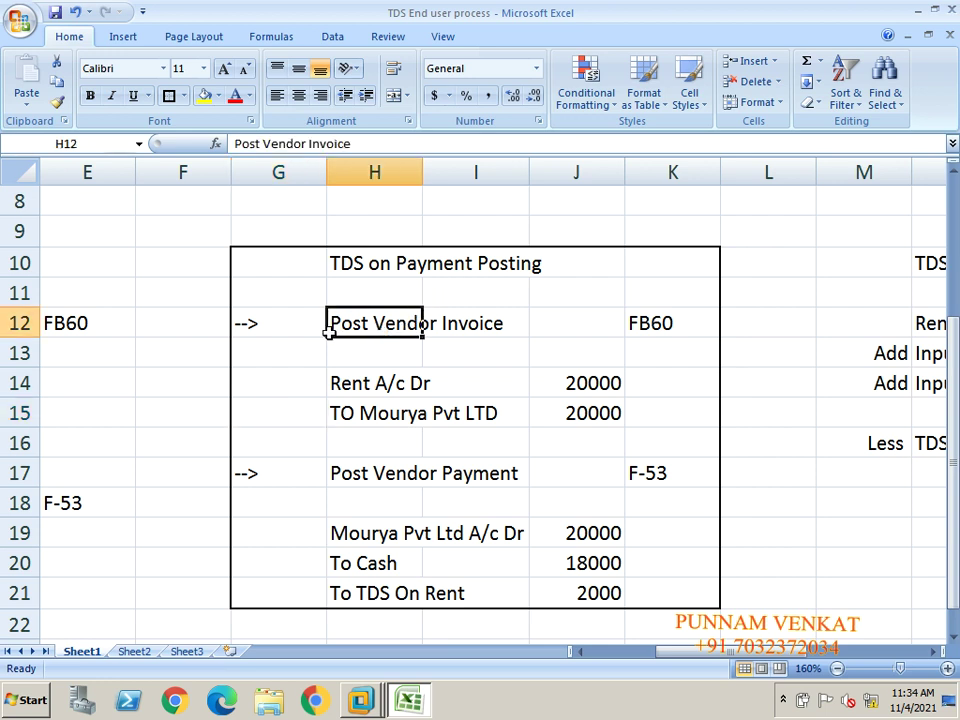
left_click(643, 322)
left_click(352, 383)
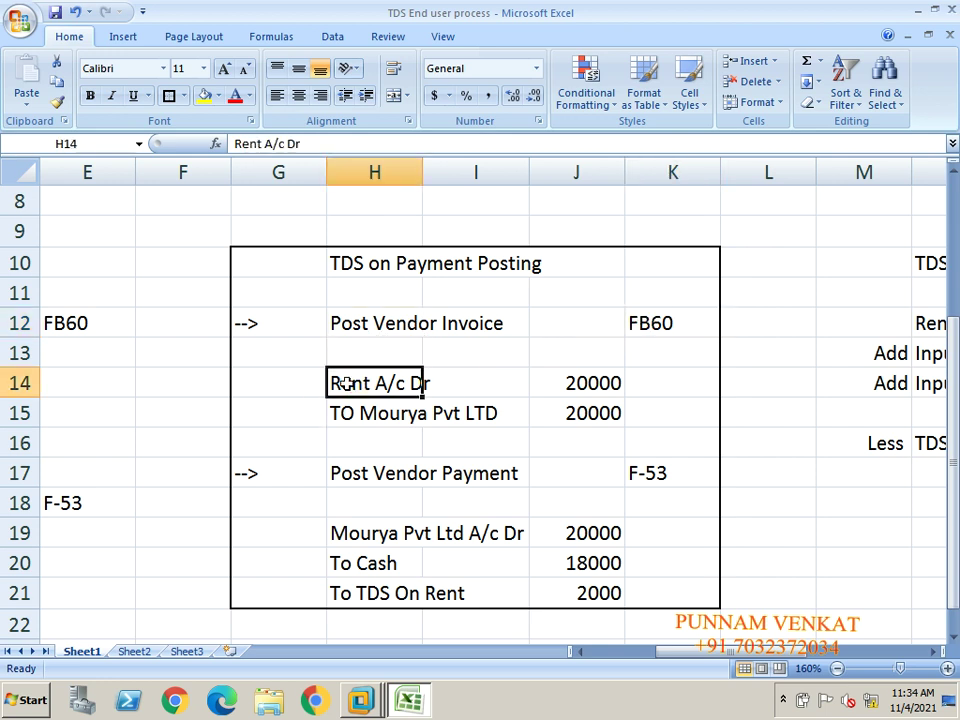
left_click(366, 416)
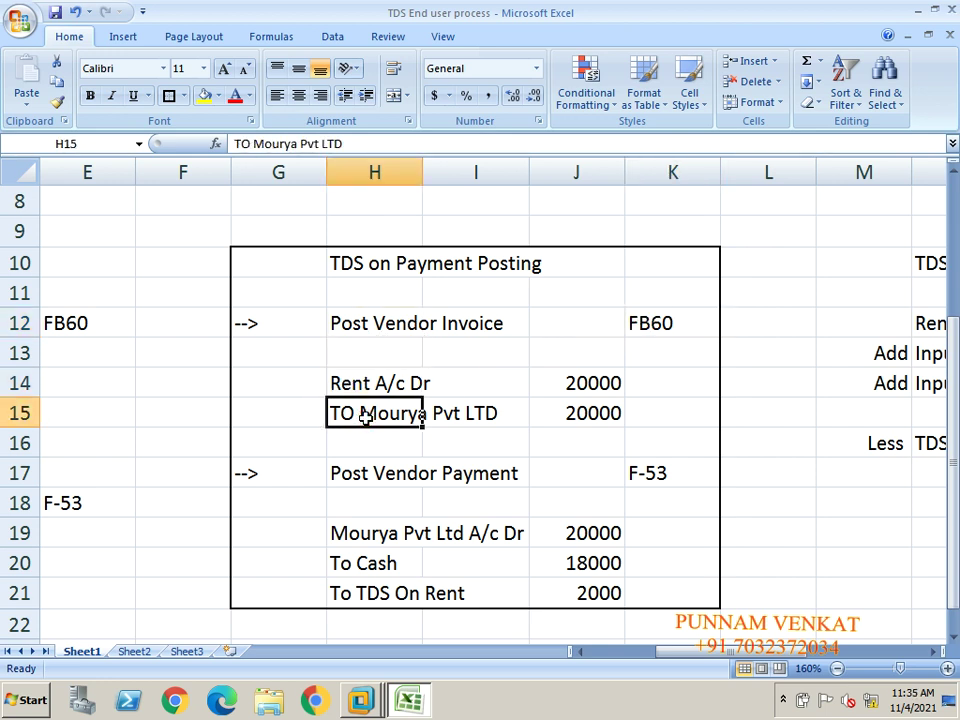
left_click(356, 382)
left_click(358, 415)
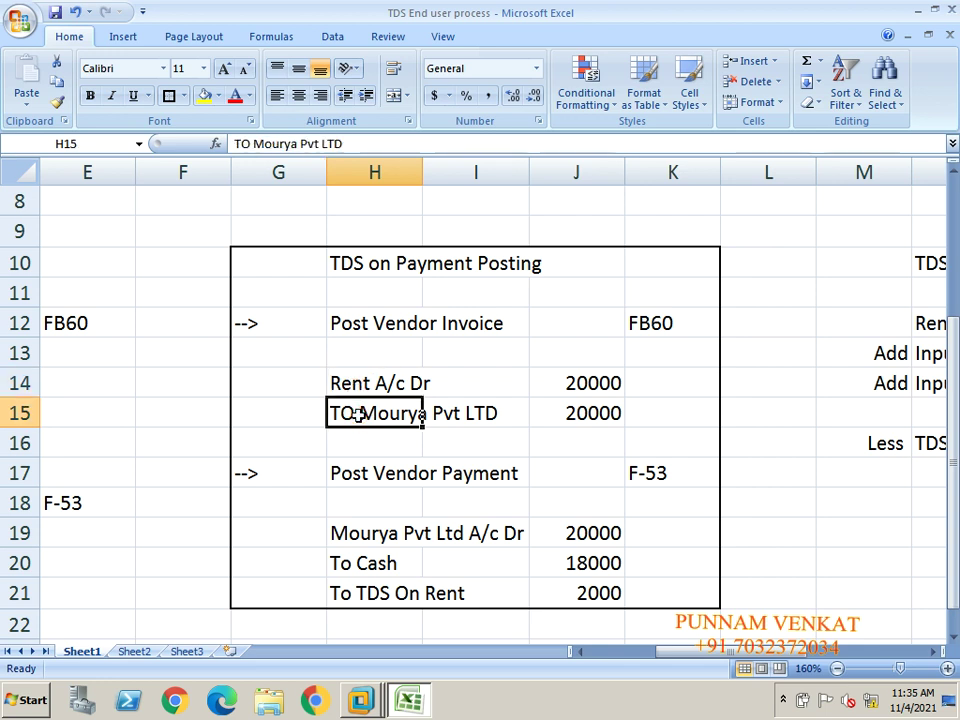
left_click(594, 390)
left_click(592, 410)
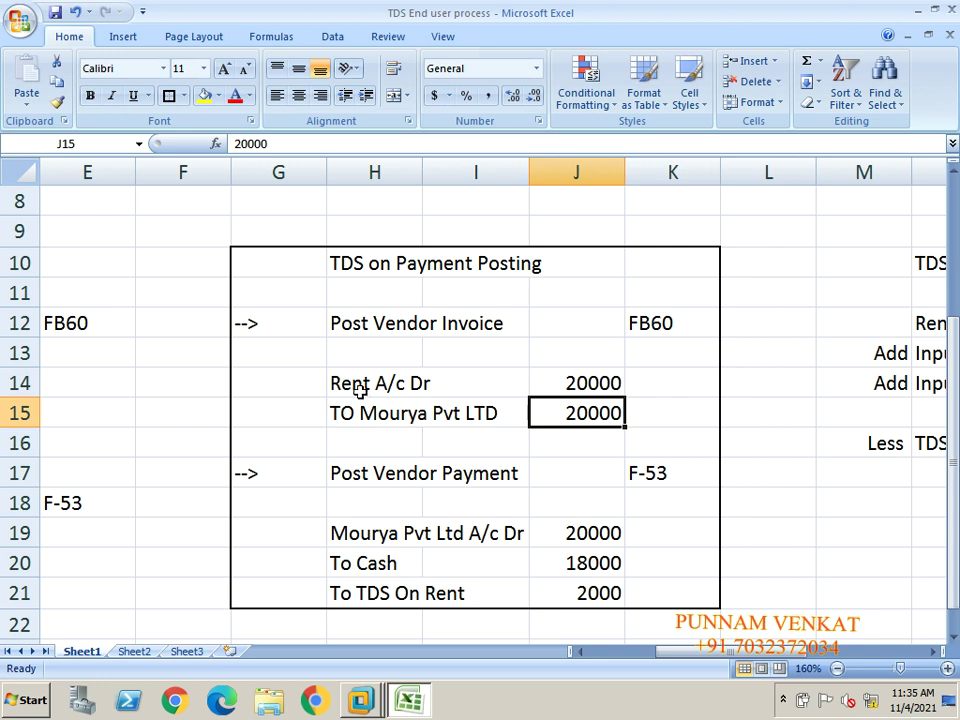
left_click_drag(356, 390, 360, 391)
key("shift+Right")
key("shift+Down")
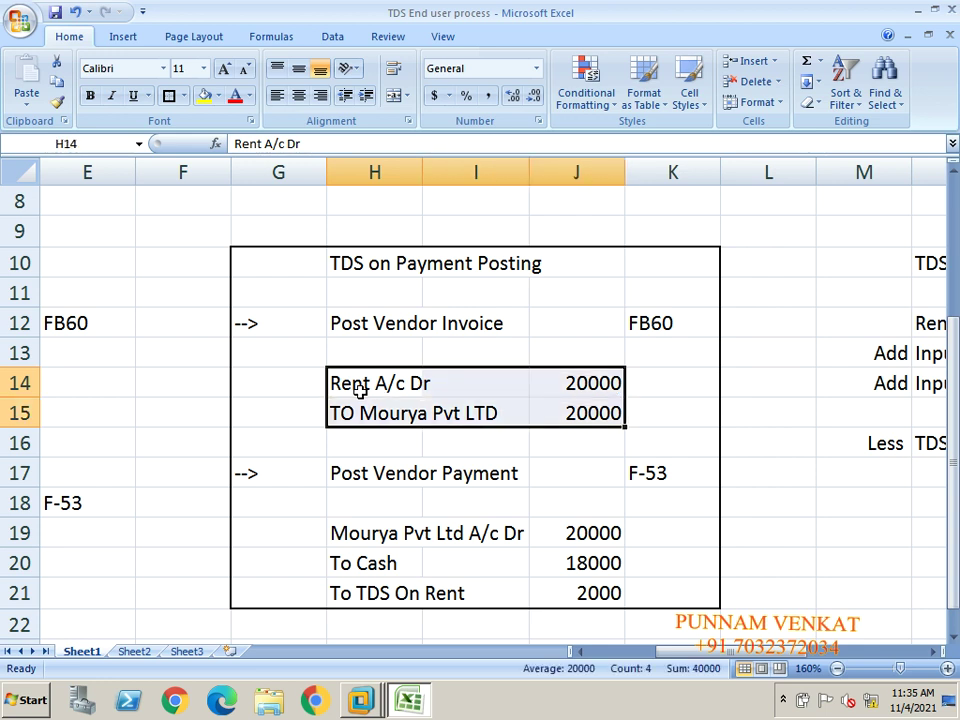
- Examine the F-53 vendor payment entry with its cash and TDS lines, and review the full invoice-to-payment process
left_click_drag(352, 544, 358, 541)
key("shift+Right")
key("shift+Down")
key("shift+Down")
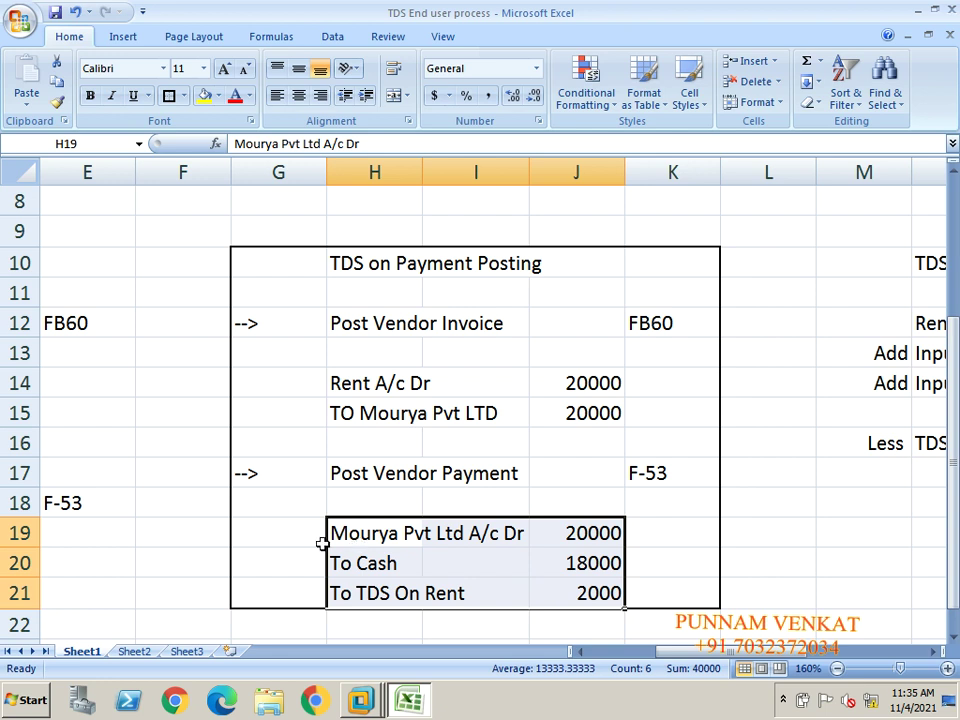
left_click_drag(257, 322, 262, 323)
key("shift+Right")
key("shift+Right")
key("shift+Right")
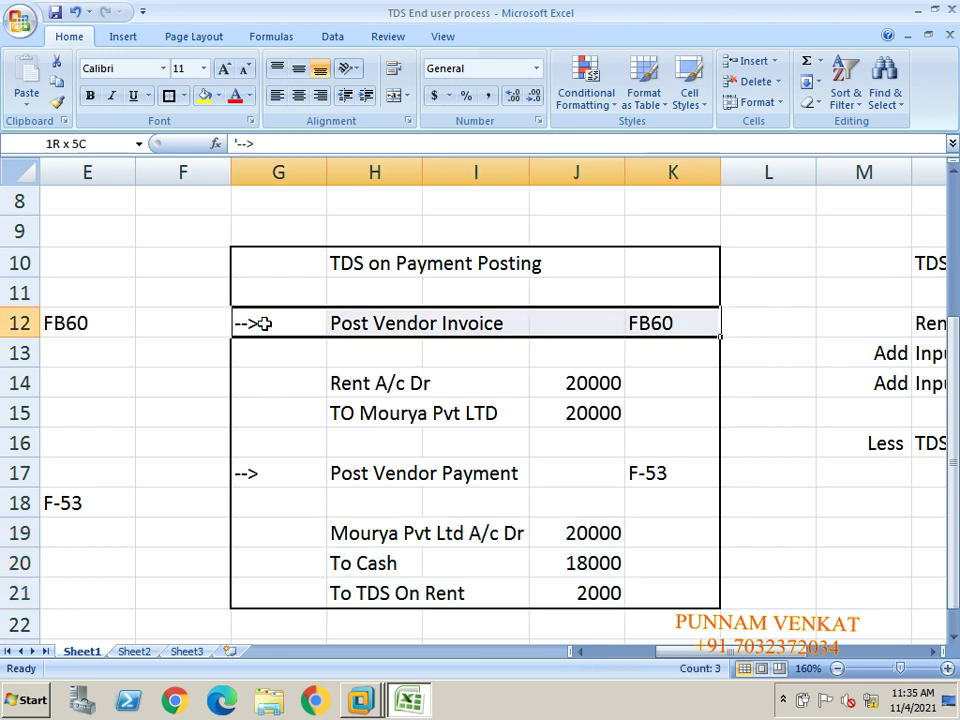
key("shift+Down")
key("shift+Down")
key("shift+Down")
key("shift+Down")
key("shift+Down")
key("shift+Down")
key("shift+Down")
key("shift+Down")
key("shift+Down")
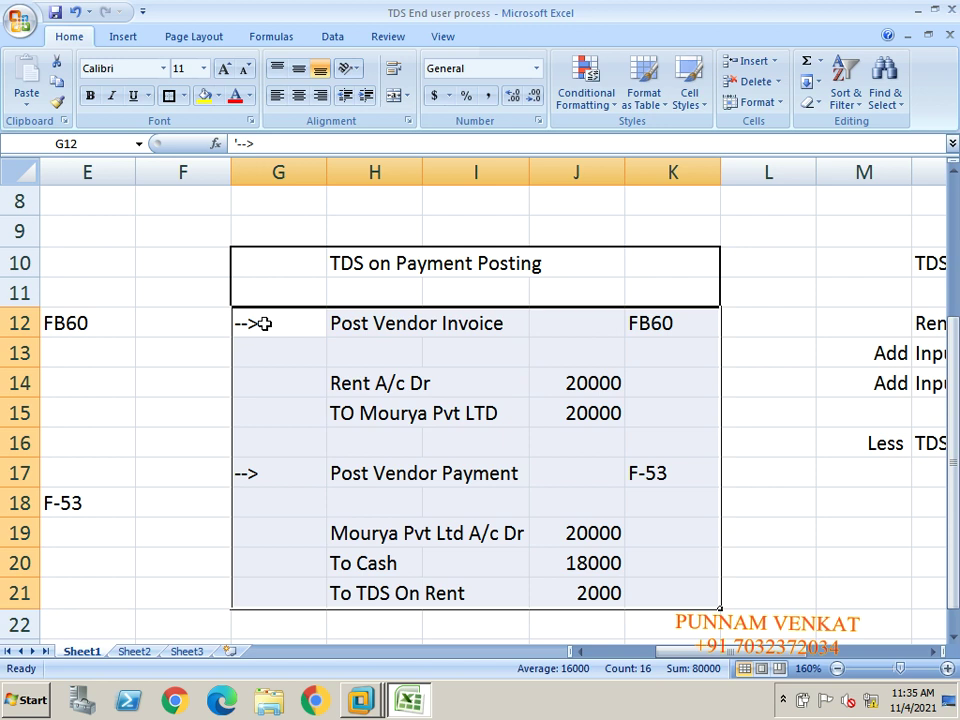
- Copy the vendor invoice's FB60 transaction code from cell K12, switch to SAP and start transaction FB60
left_click(289, 331)
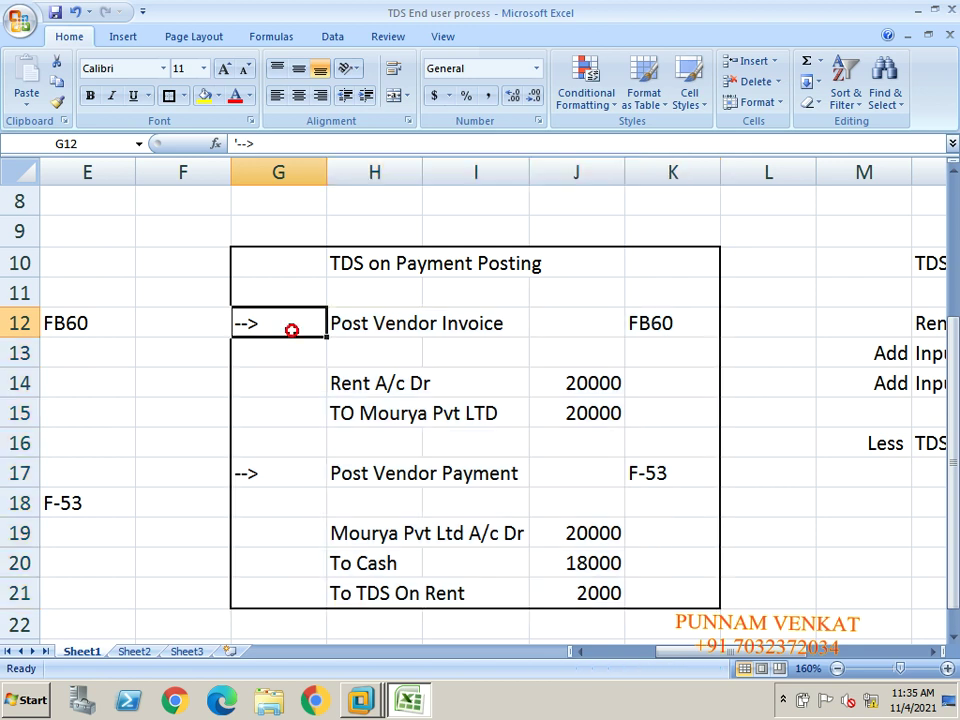
key("Right")
key("Right")
key("Right")
key("Right")
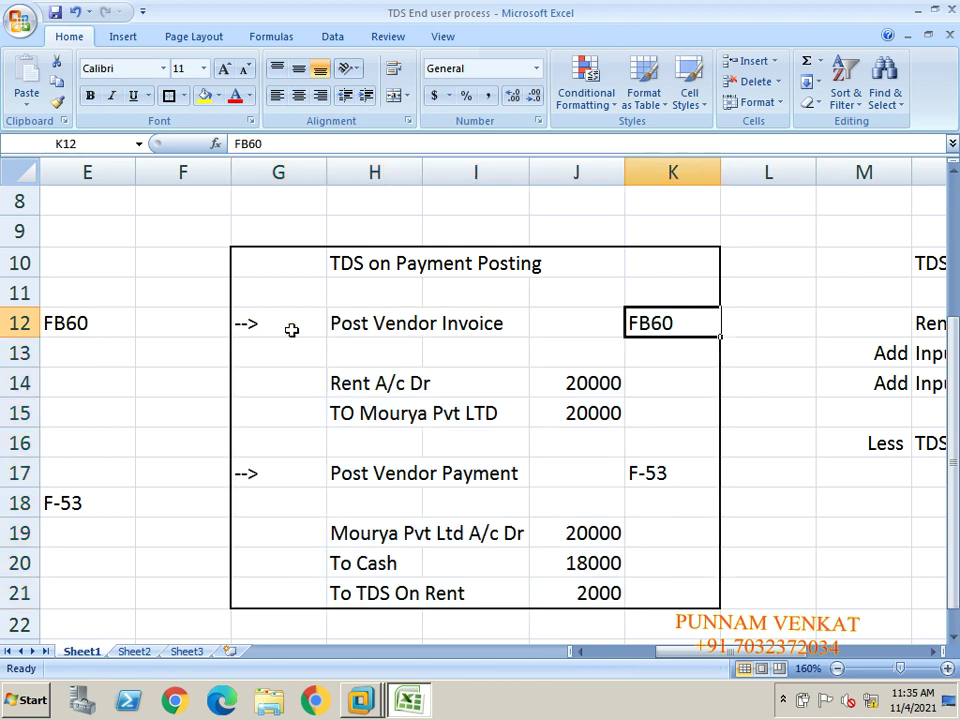
key("ctrl+c")
key("alt+Tab")
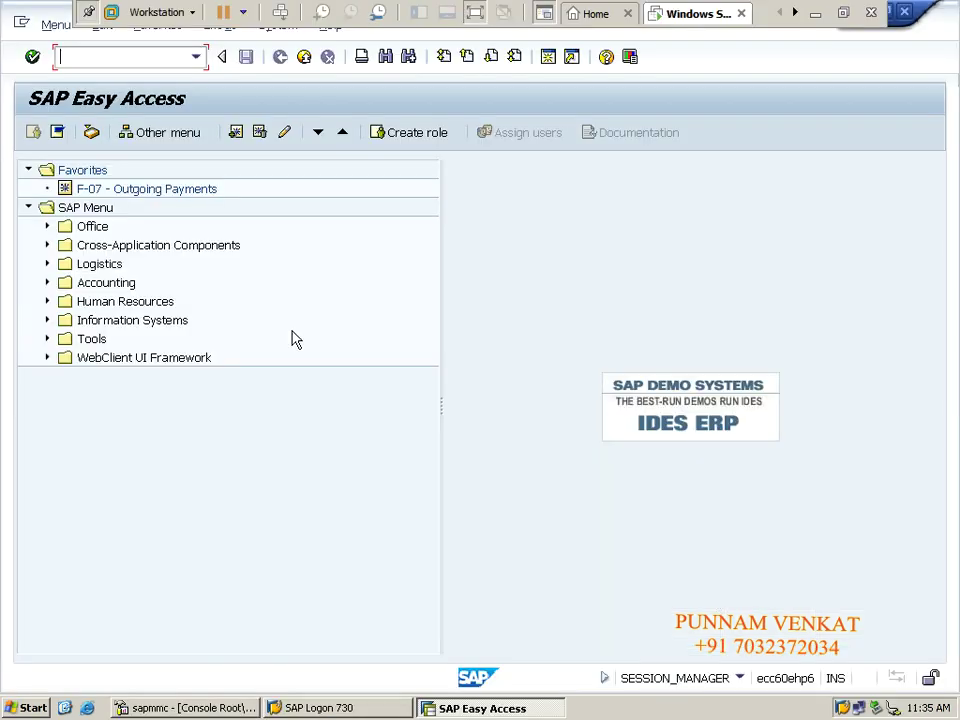
type("FB60")
key("Return")
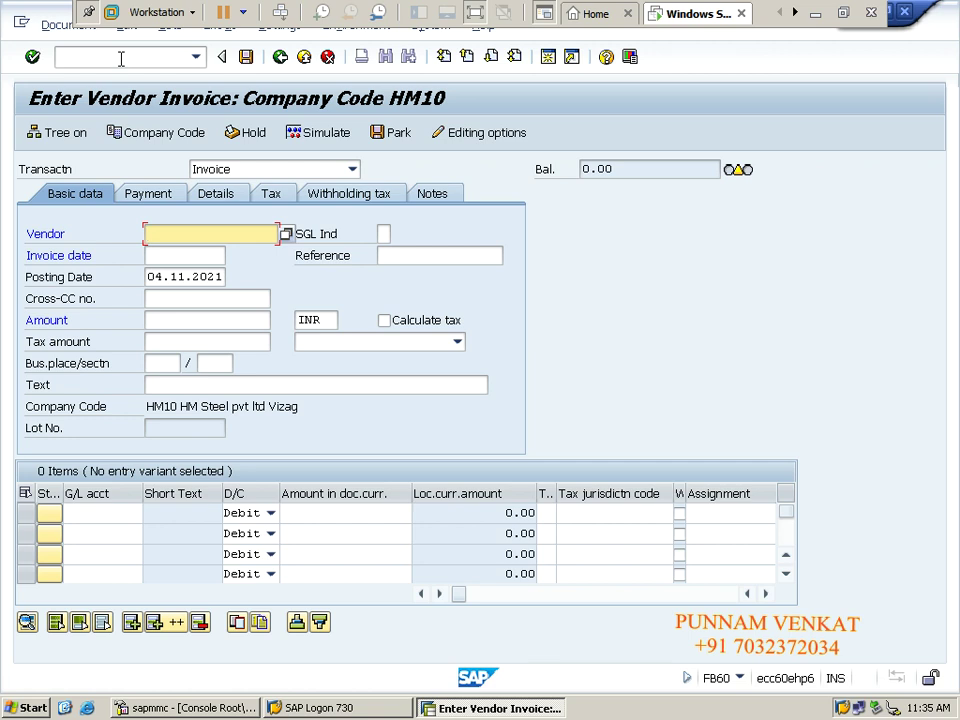
- Look up the vendors of company code HM10 and choose Mourya Pvt Ltd as the invoice vendor
left_click(287, 234)
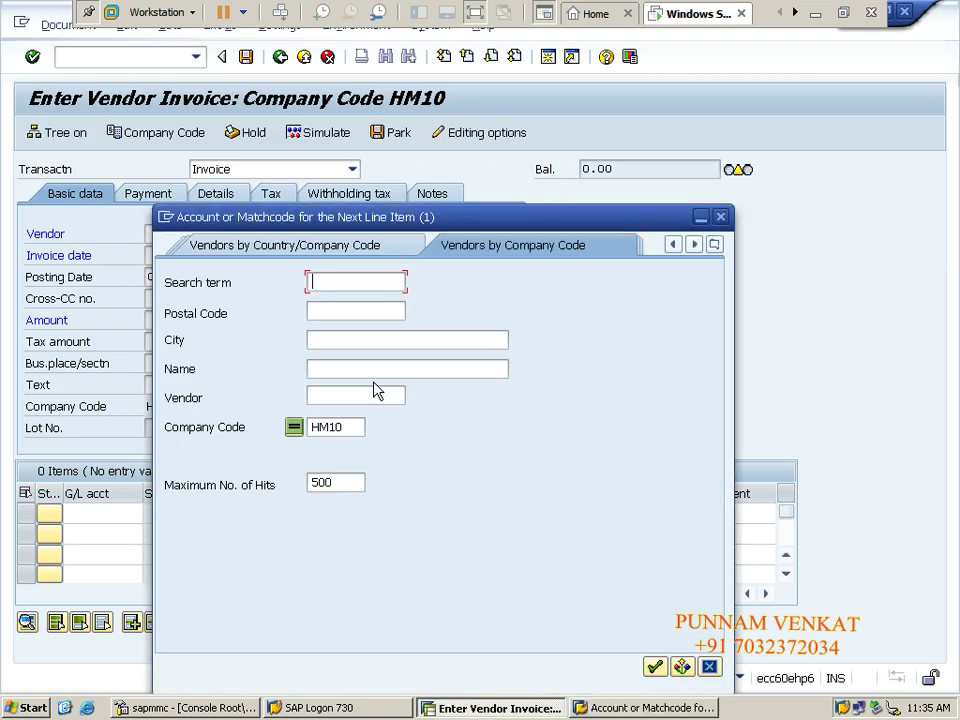
left_click(345, 393)
key("Return")
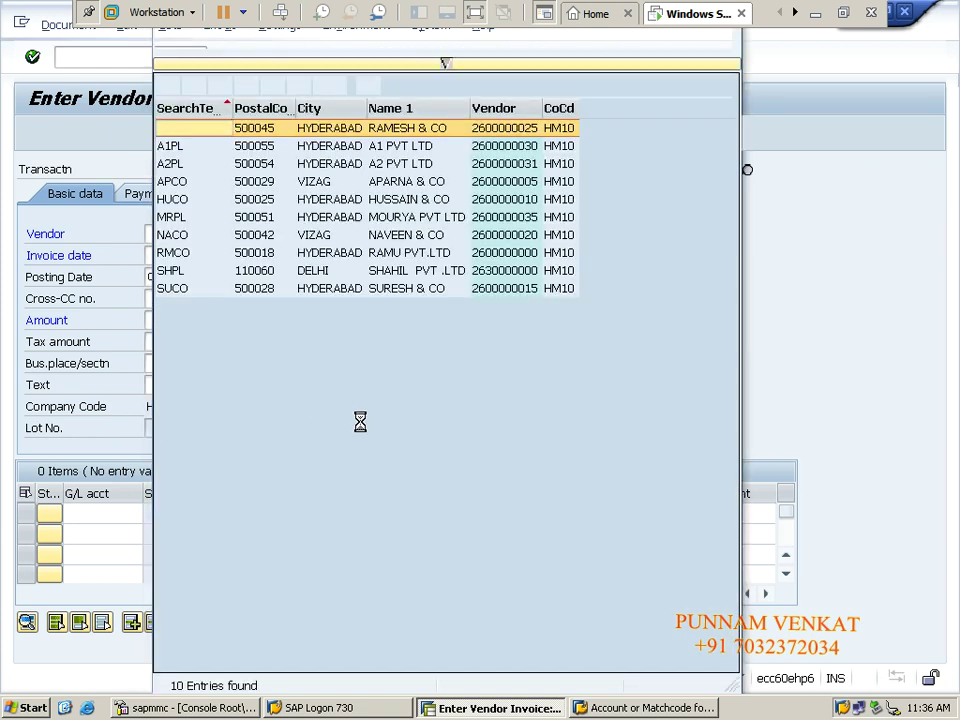
double_click(425, 218)
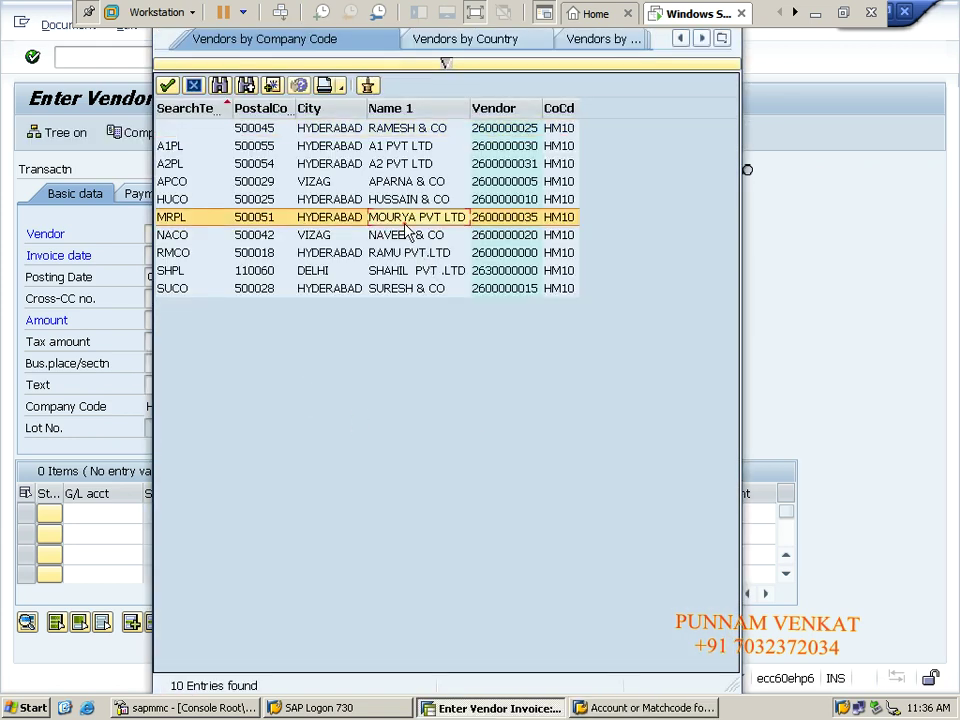
- Set the invoice date to 04.11.2021 and the reference to INV POST
key("Down")
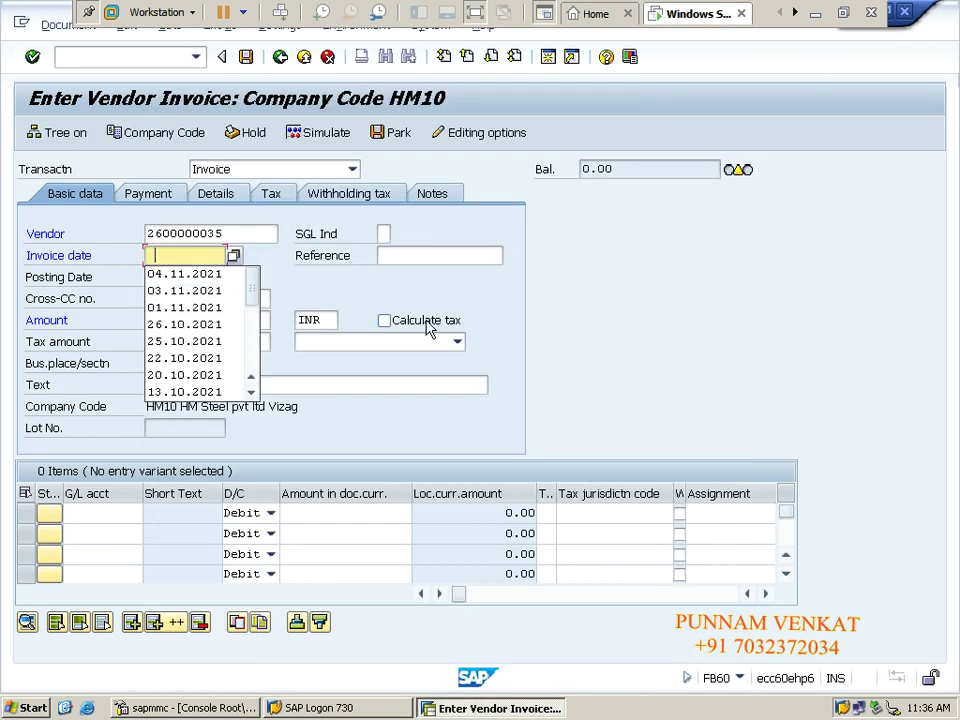
key("Down")
key("Tab")
key("Down")
key("Down")
key("Tab")
- Fill in the invoice text with "Being vendor Invoice Posting"
key("Tab")
key("Tab")
key("Tab")
key("Tab")
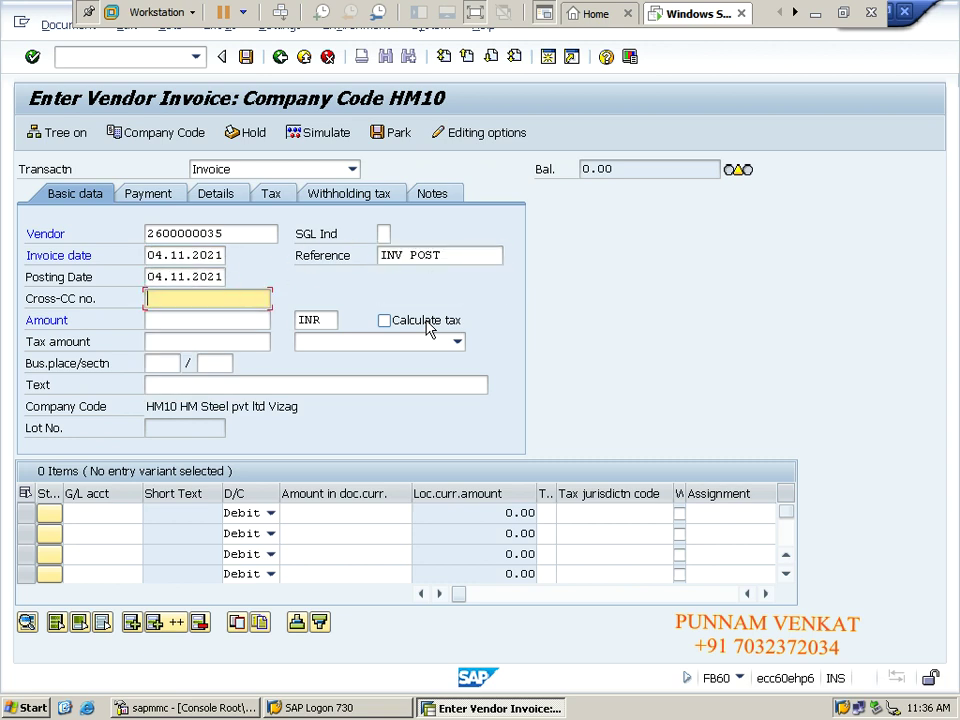
key("Tab")
key("Tab")
key("Down")
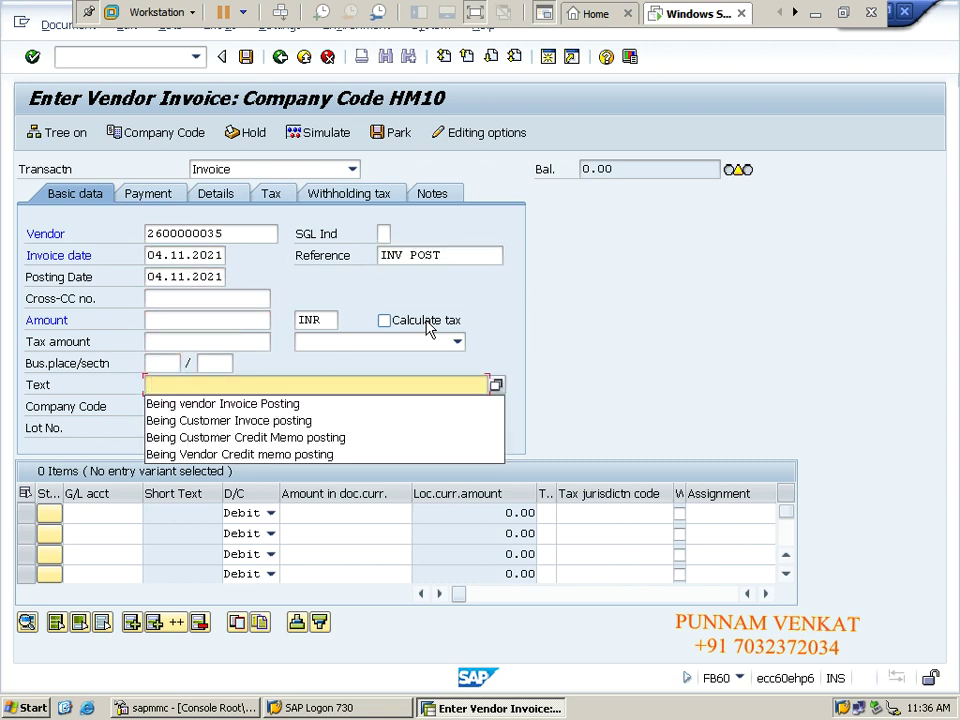
key("Down")
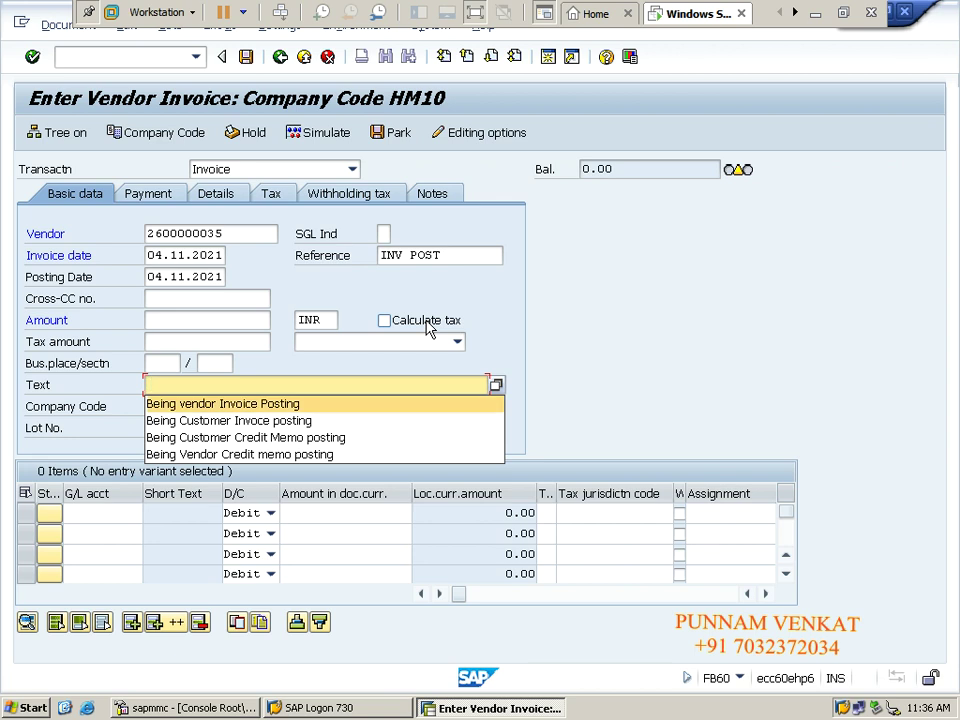
key("Return")
- Enter the Rent A/c G/L account as a debit line item with an amount of 20000
key("Down")
key("Down")
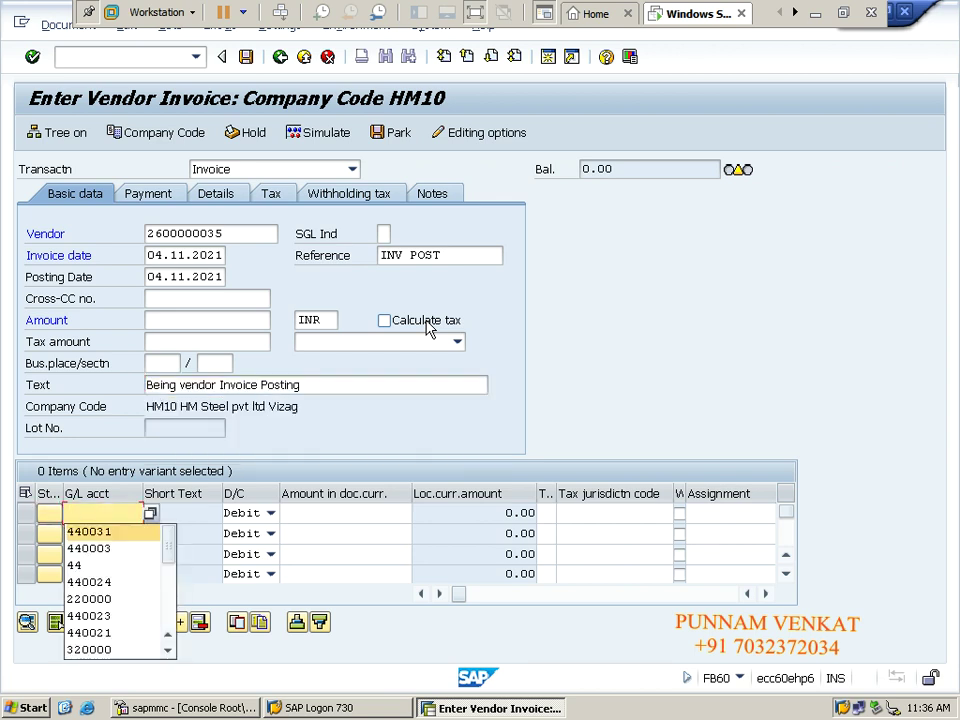
key("Return")
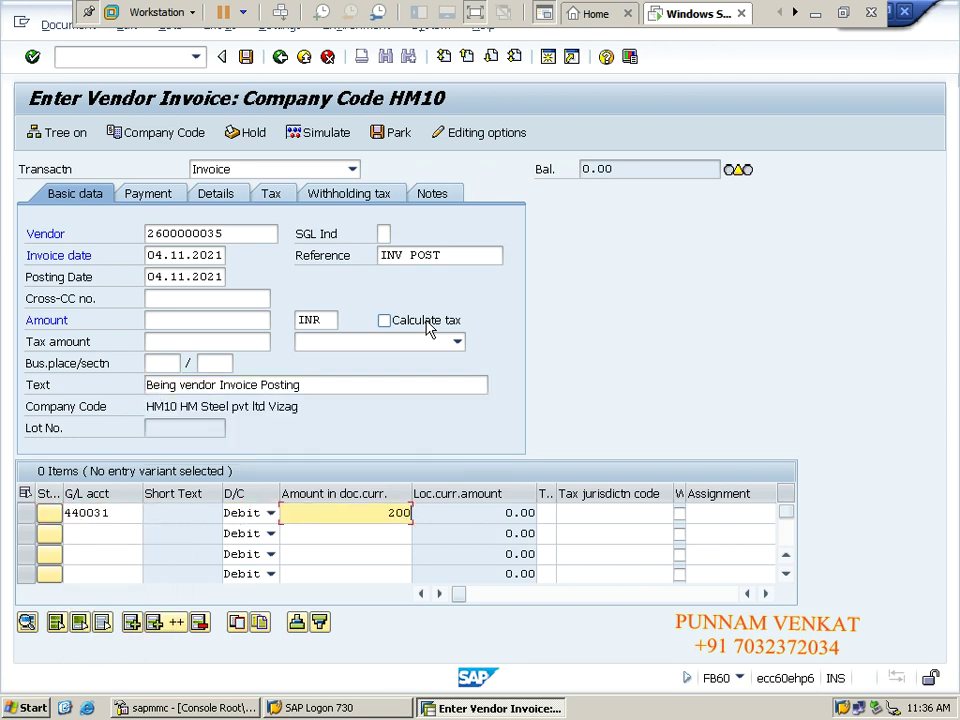
type("20000")
- Assign business area HMHY to the rent line item
key("Tab")
key("Tab")
key("Tab")
key("Tab")
key("Tab")
key("Tab")
key("Tab")
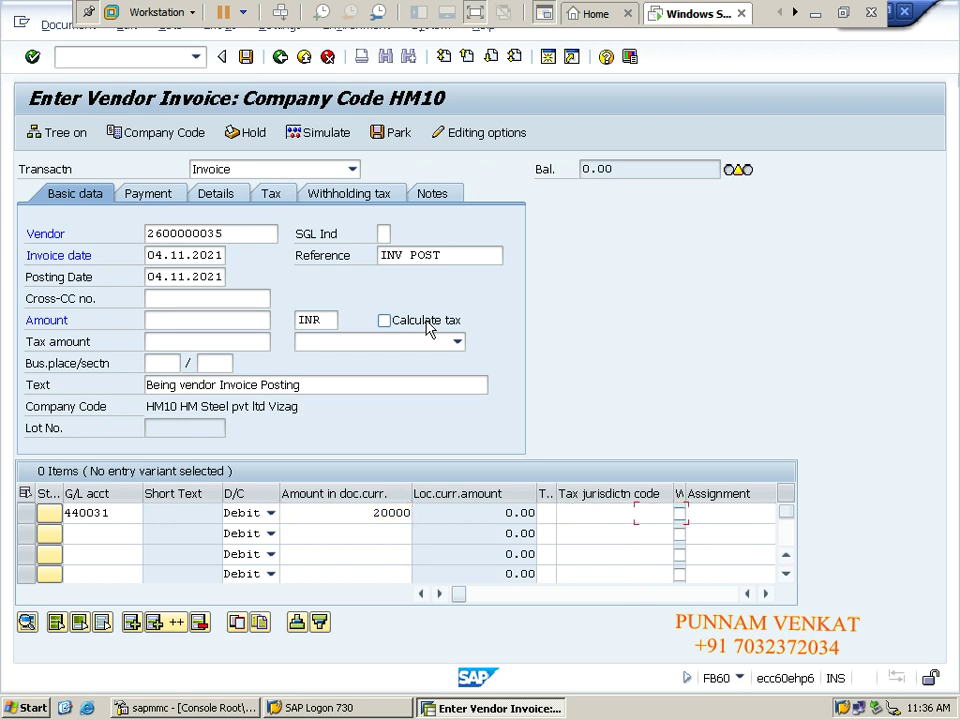
key("Tab")
key("Tab")
key("Tab")
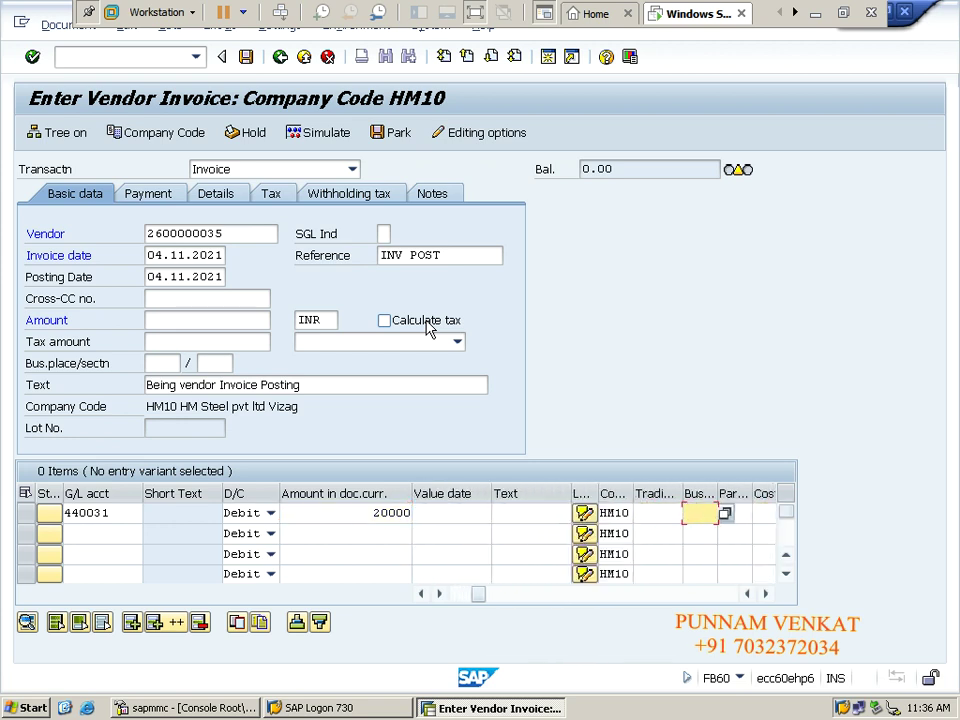
key("Down")
key("Down")
key("Return")
- Assign profit center HM100 to the rent line item and validate the entry, accepting the tax code warning
key("Tab")
key("Tab")
key("Tab")
key("Tab")
key("Tab")
key("Tab")
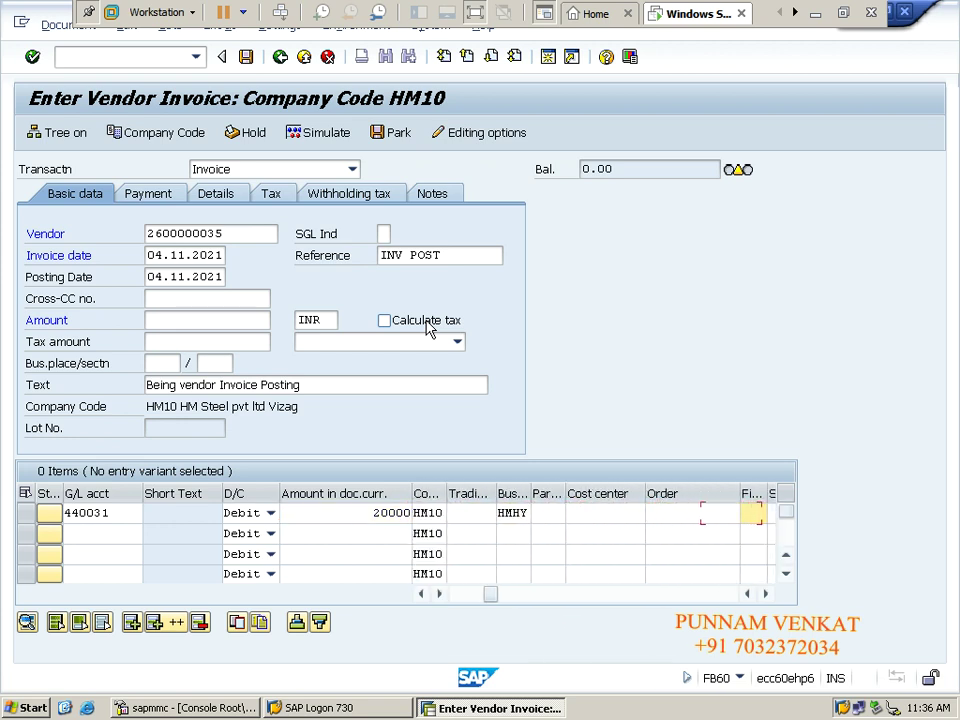
key("Tab")
key("Tab")
key("Tab")
key("Tab")
key("Down")
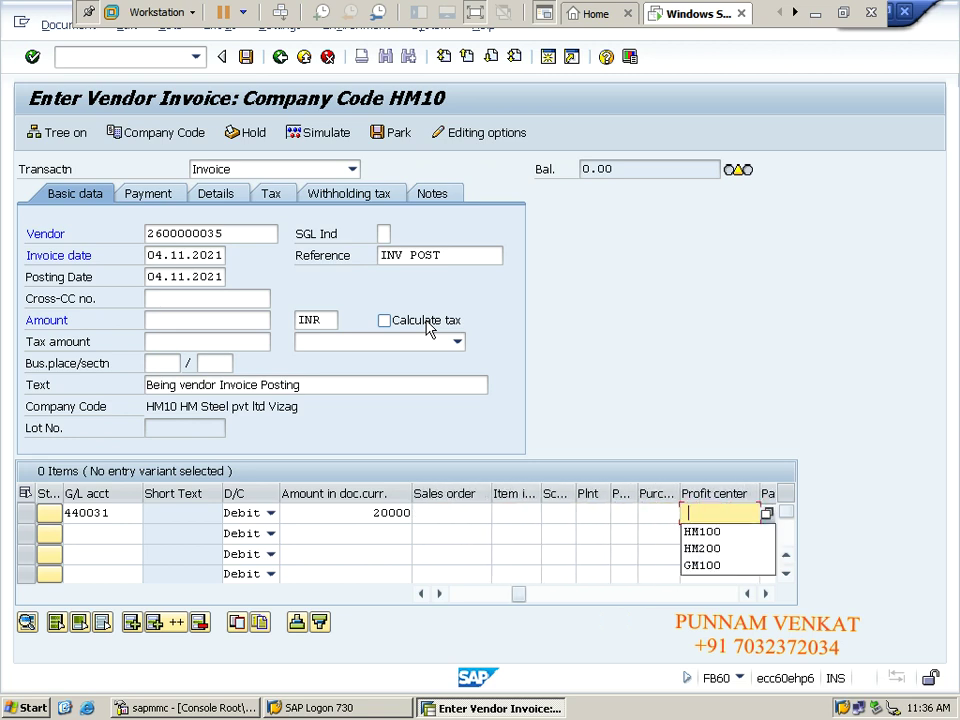
key("Return")
key("Tab")
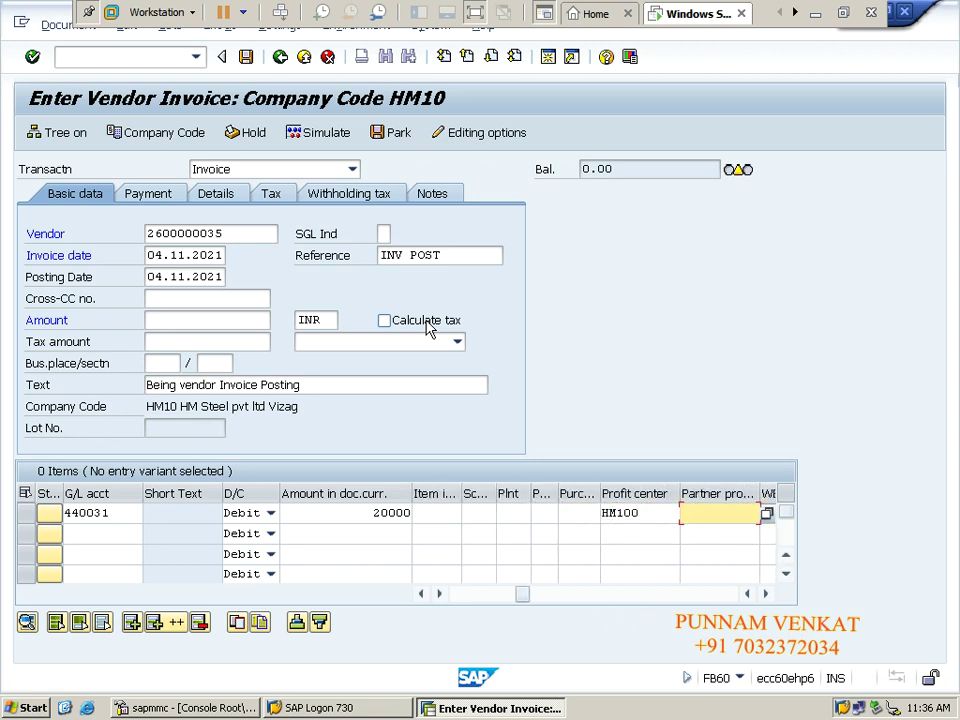
key("Return")
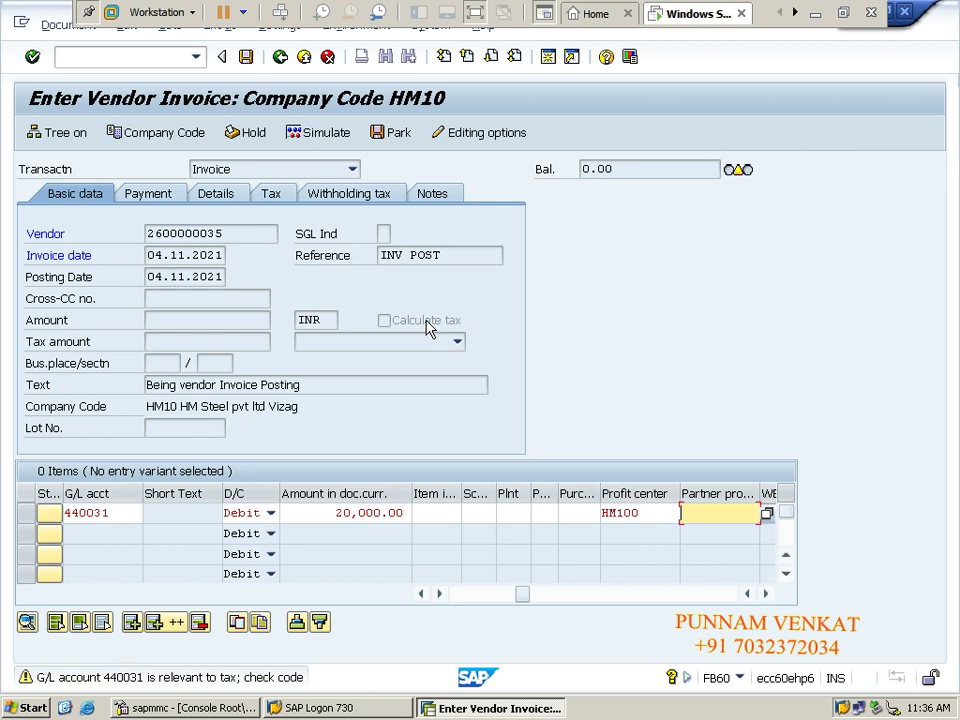
key("Return")
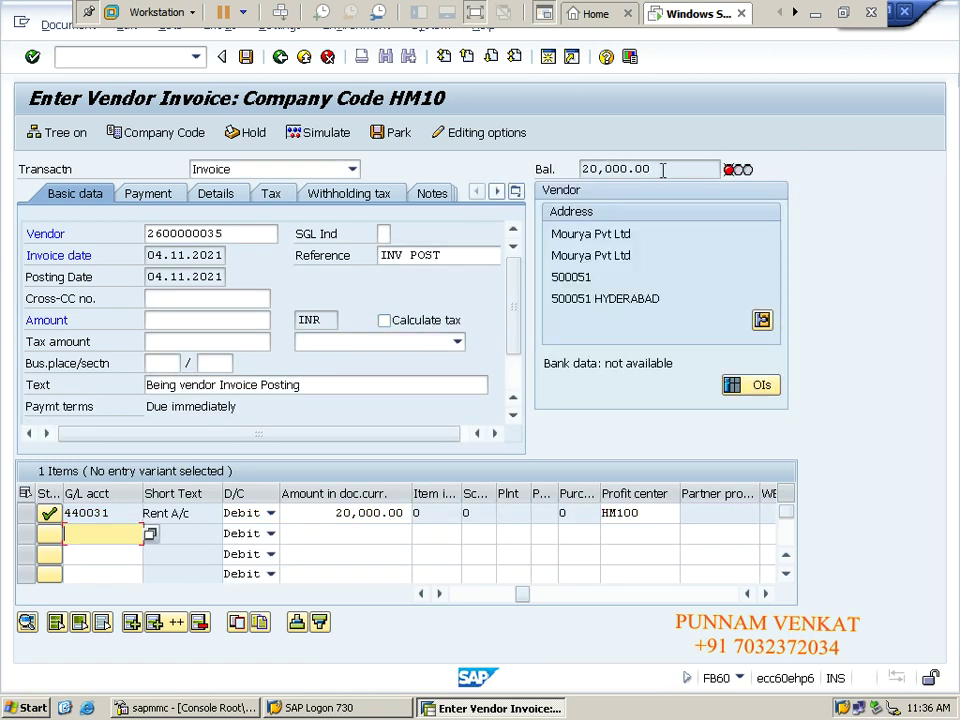
- Copy the 20,000.00 balance into the vendor invoice's Amount field and validate the entry
left_click_drag(662, 168, 582, 168)
key("ctrl+c")
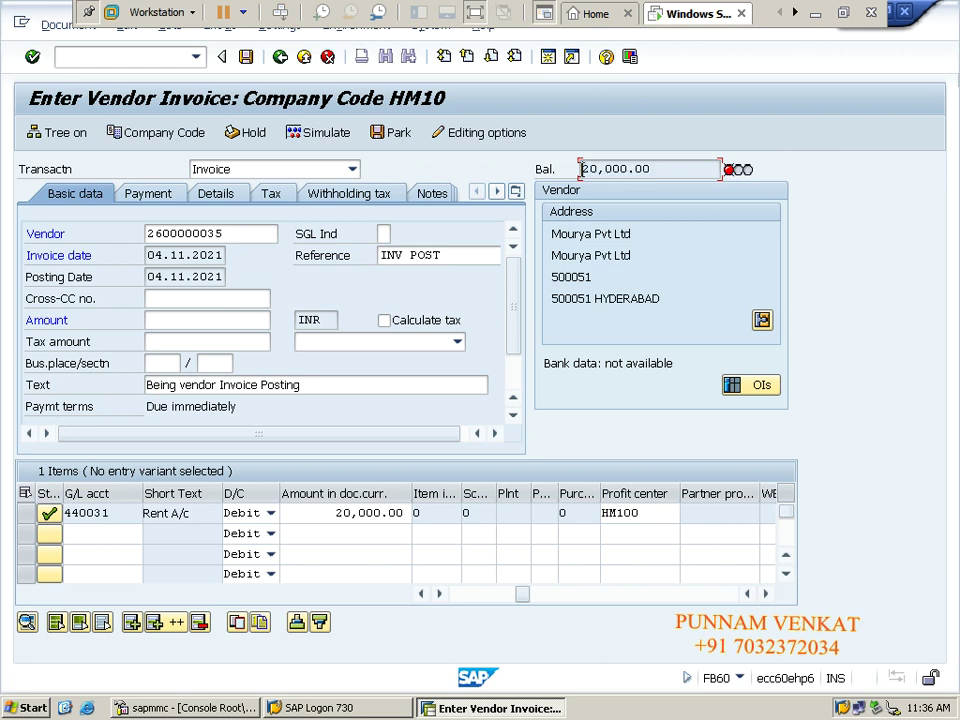
left_click(164, 322)
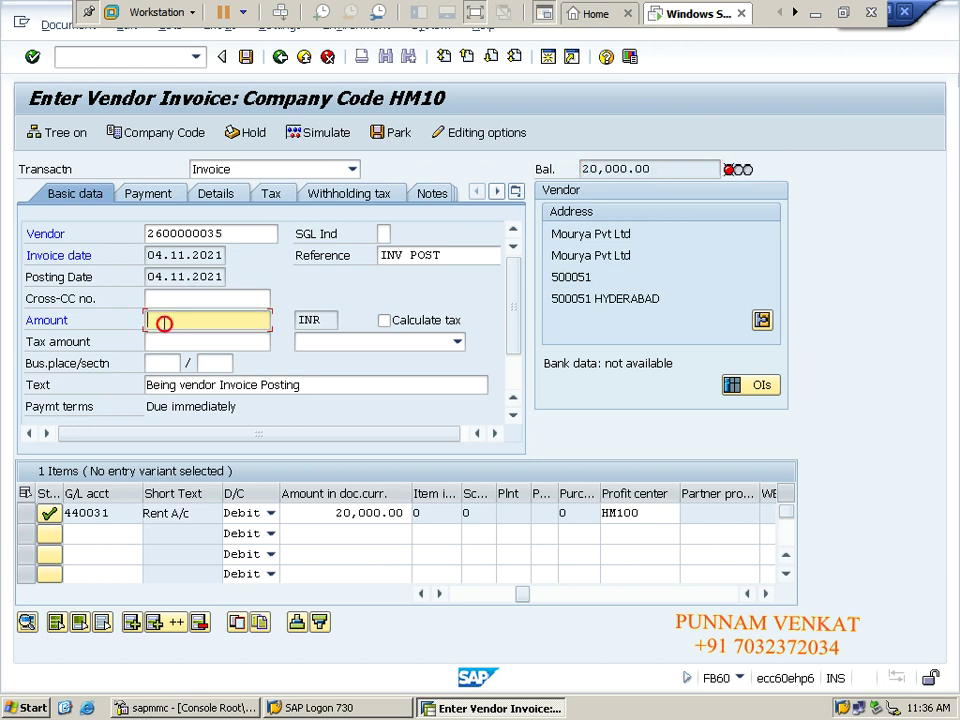
key("ctrl+v")
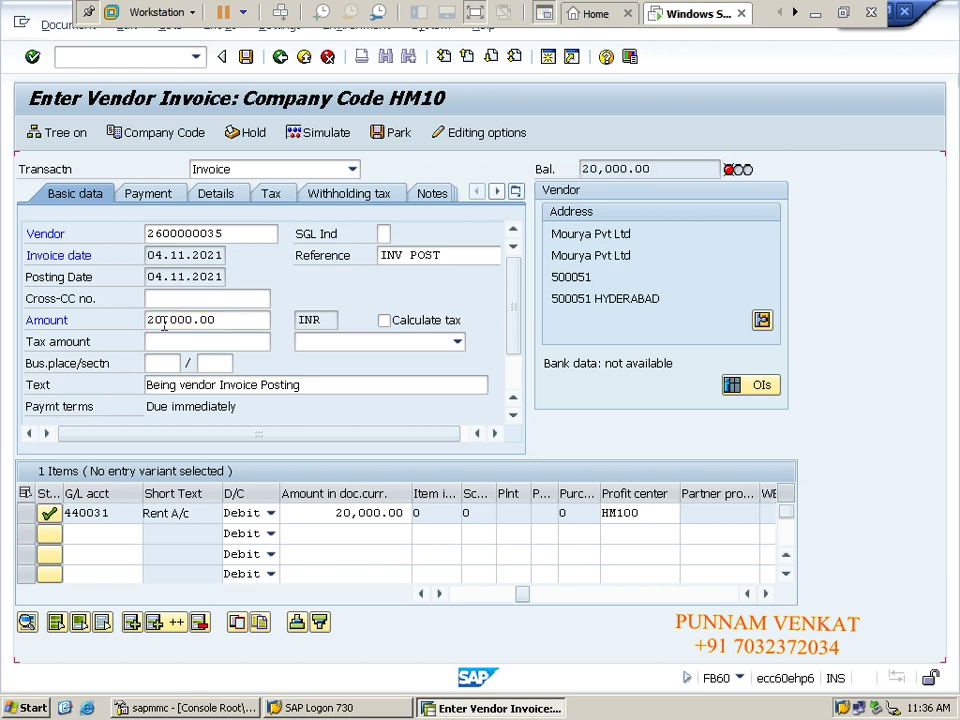
key("Return")
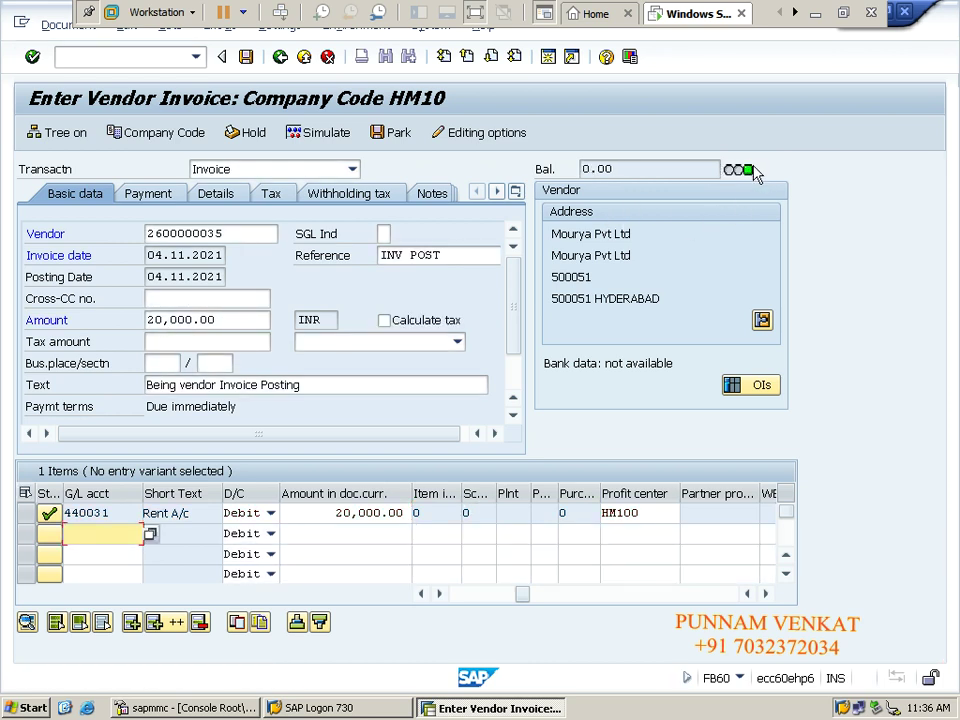
- In the withholding tax data, clear code HI from the invoice rent type, leaving HP for payment of rent, and validate
mouse_move(741, 175)
left_click(338, 200)
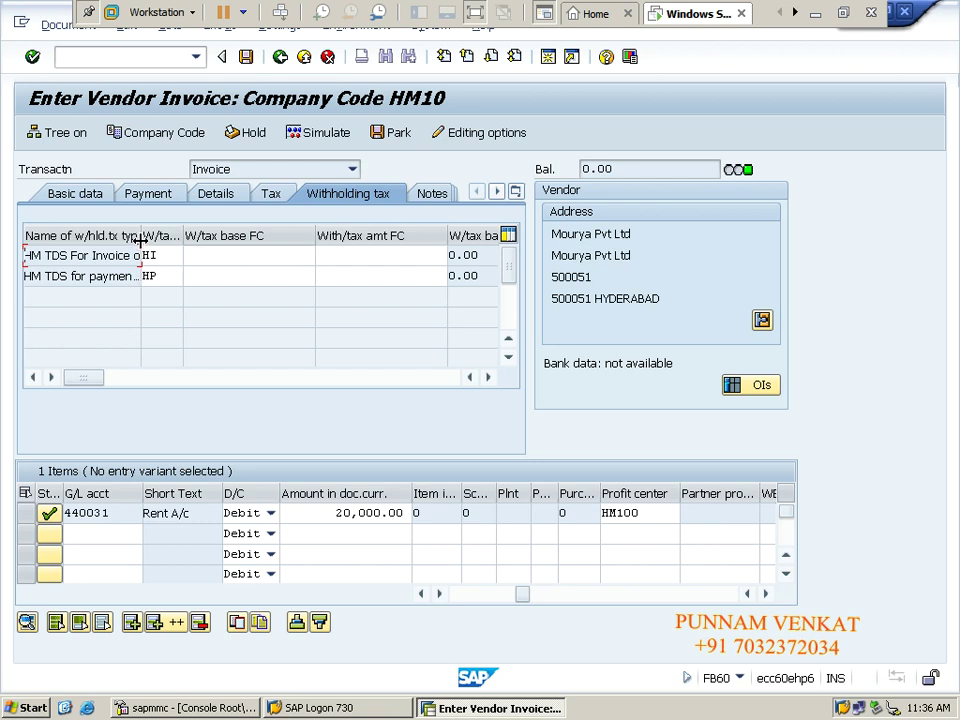
left_click_drag(141, 240, 216, 241)
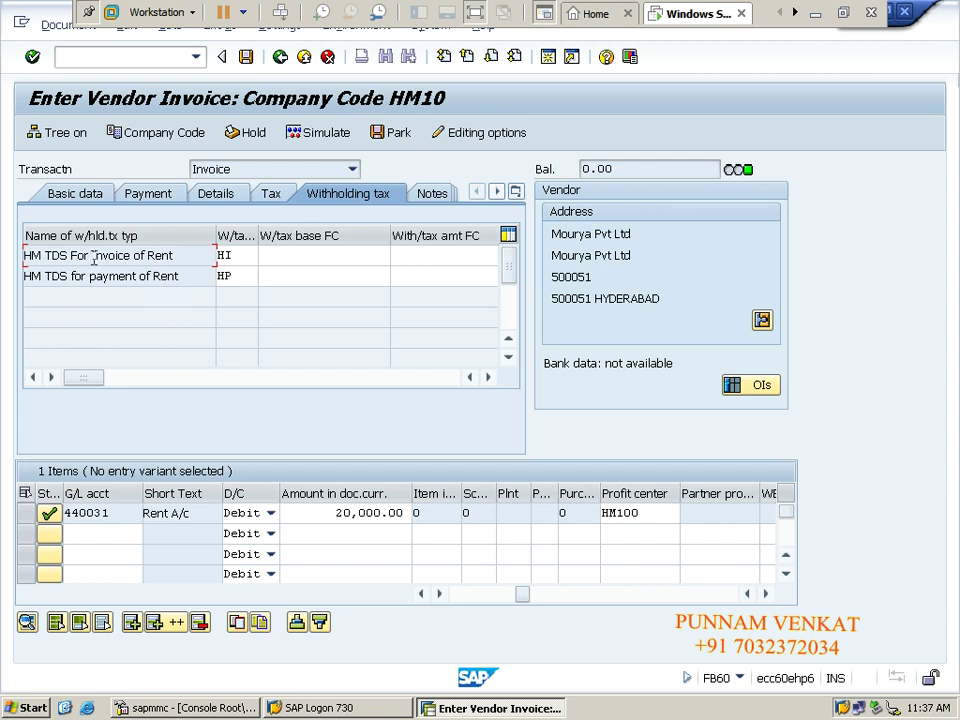
left_click_drag(117, 256, 189, 264)
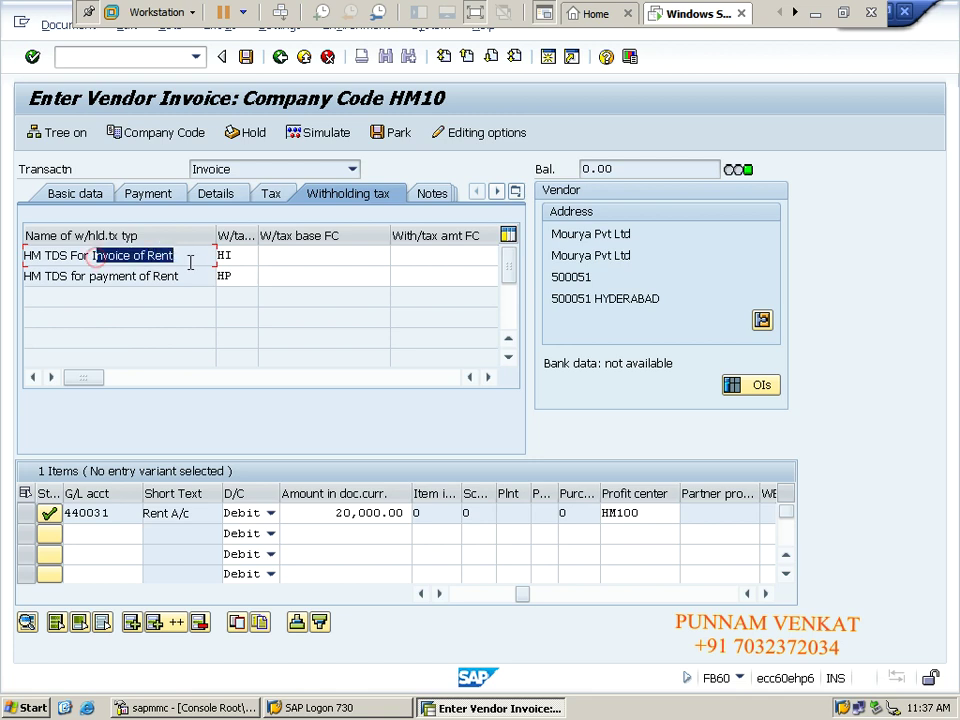
left_click(190, 260)
double_click(242, 260)
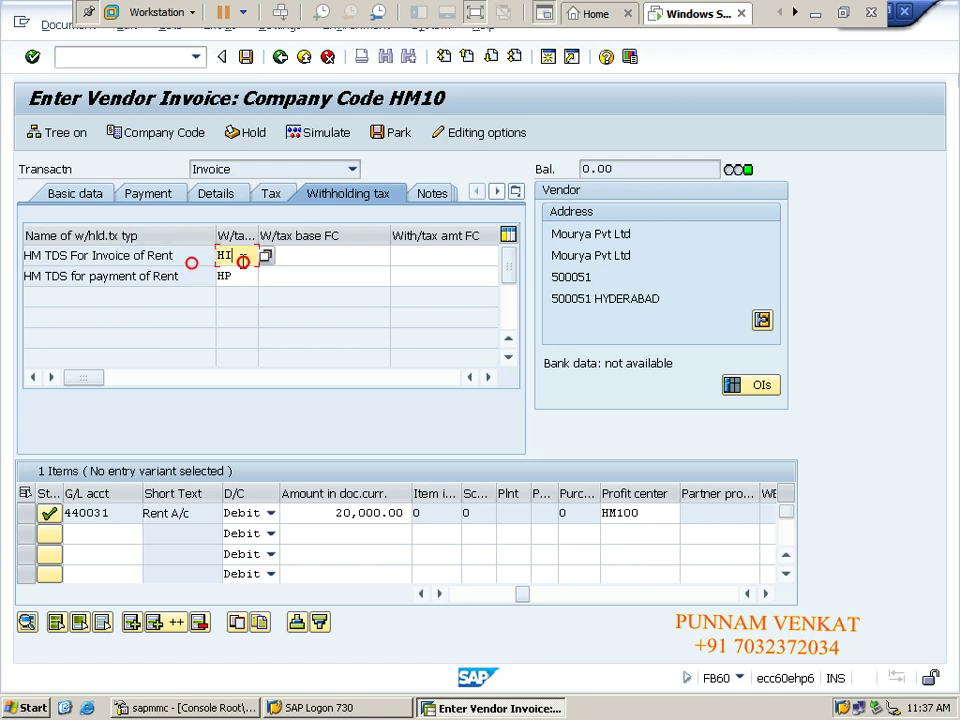
key("Delete")
left_click(242, 276)
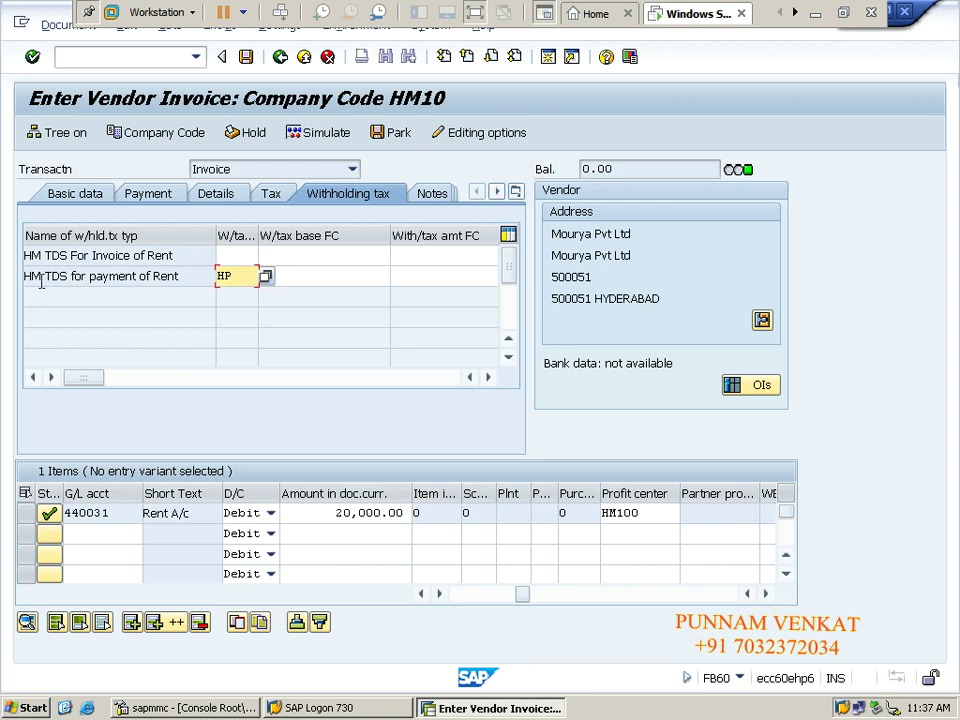
left_click_drag(44, 276, 183, 281)
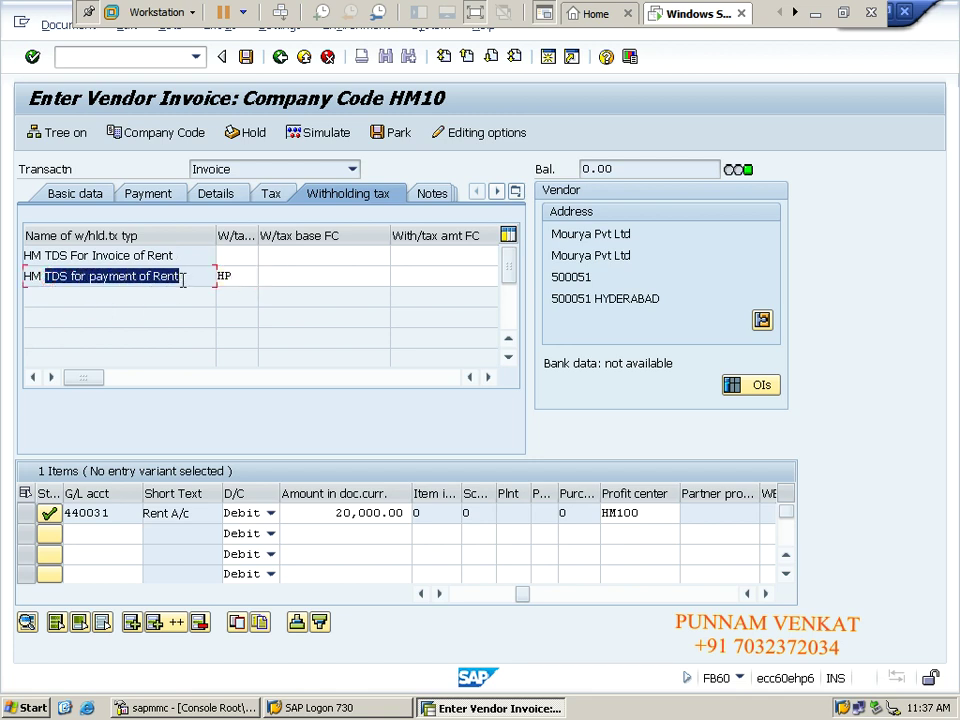
left_click(242, 278)
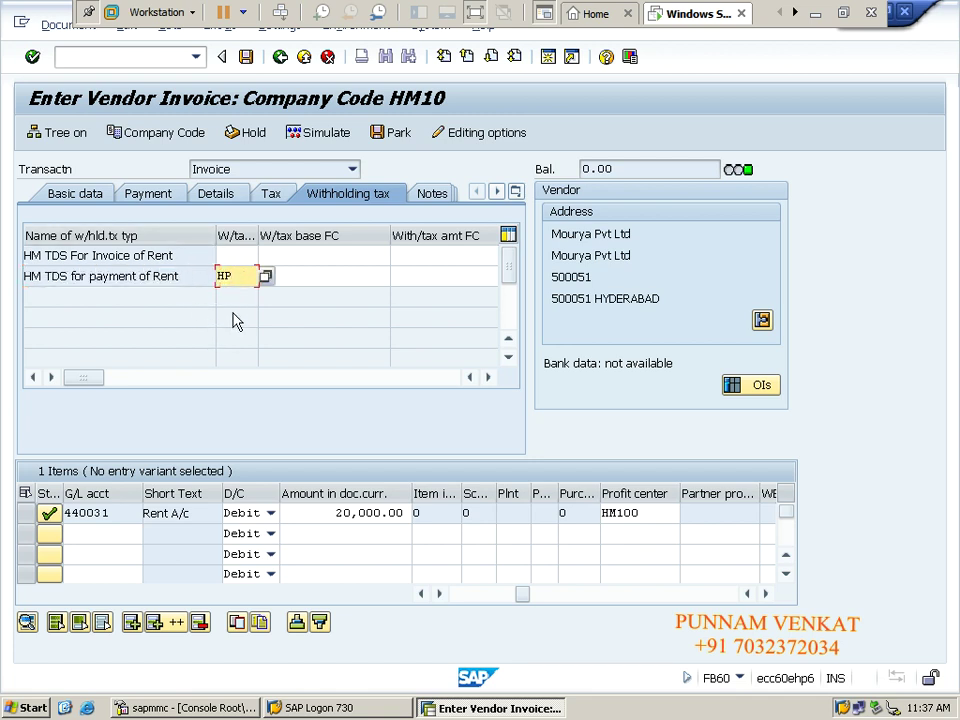
key("Return")
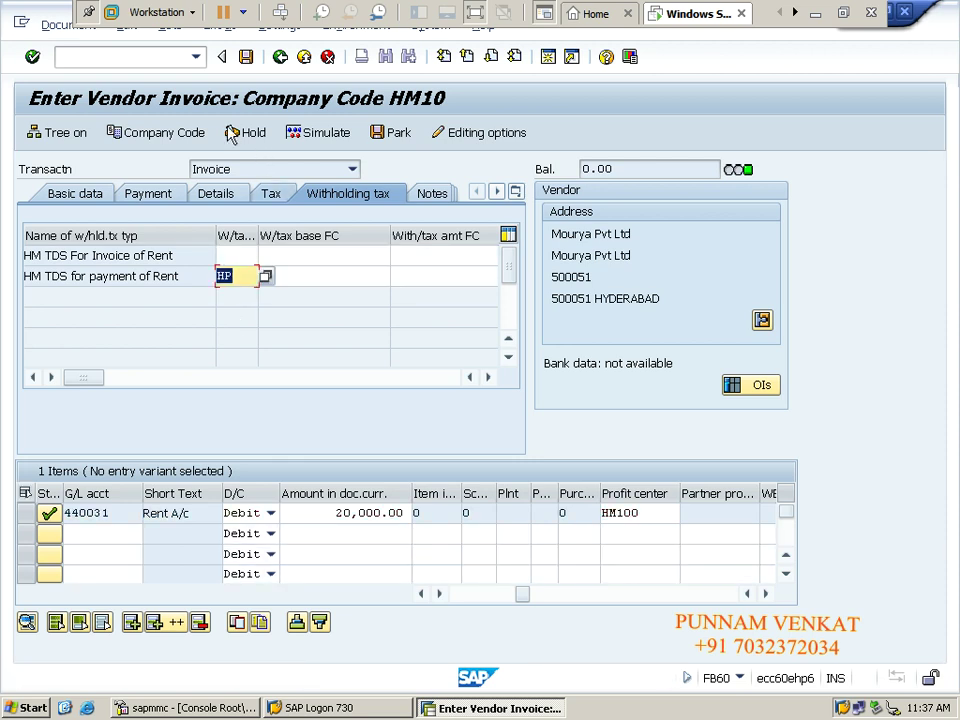
- Post the vendor invoice and display the posted document's vendor and rent line items
left_click(248, 58)
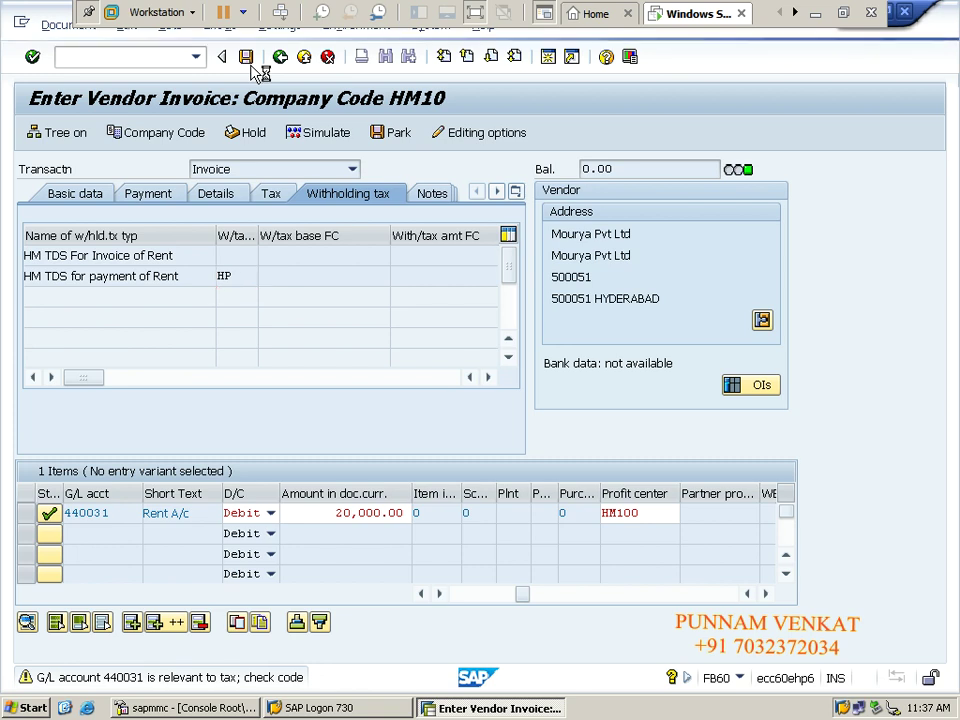
left_click(60, 27)
left_click(72, 76)
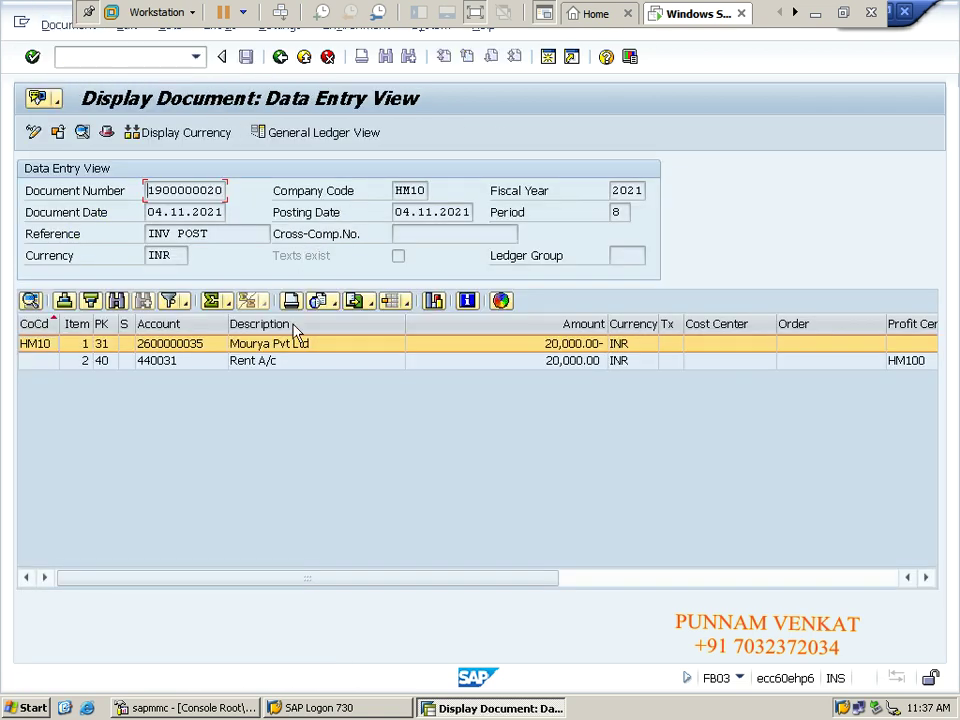
left_click(289, 362)
left_click(288, 352)
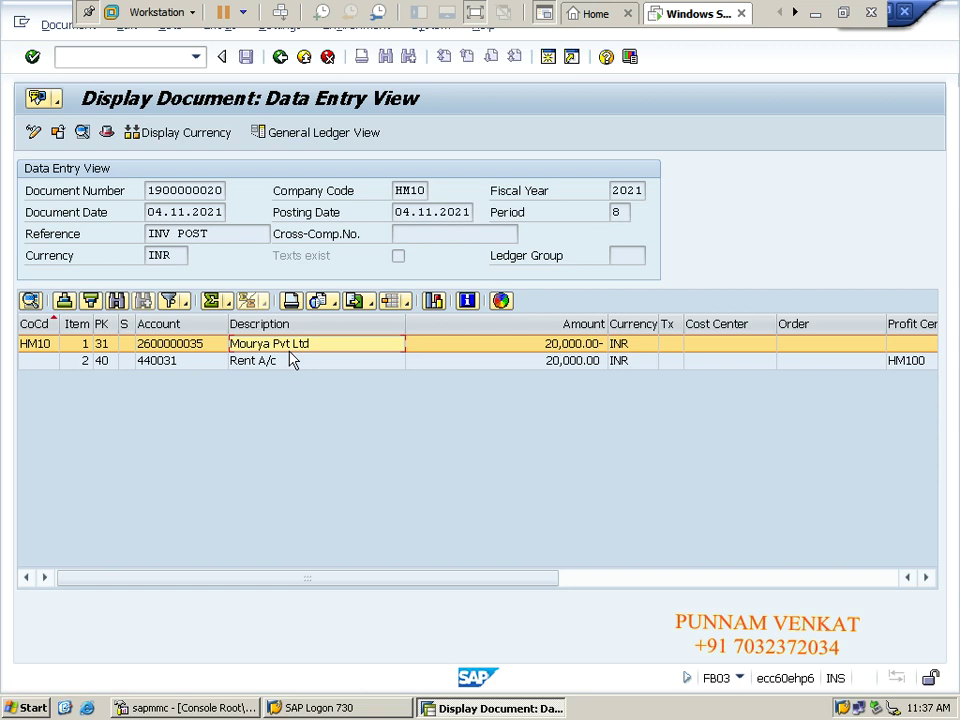
left_click(130, 57)
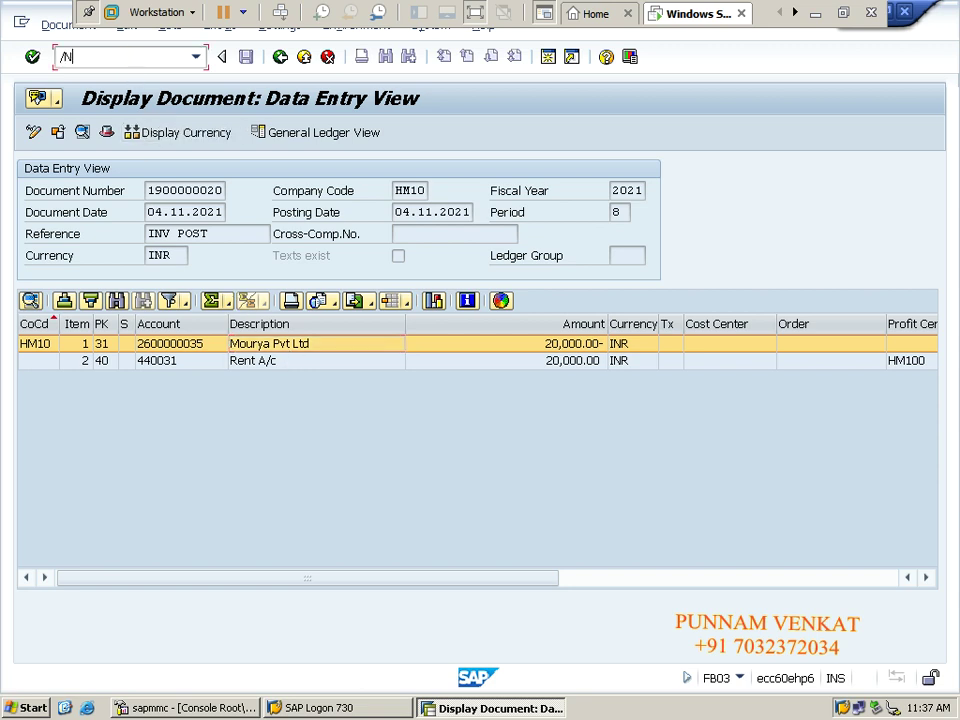
key("Return")
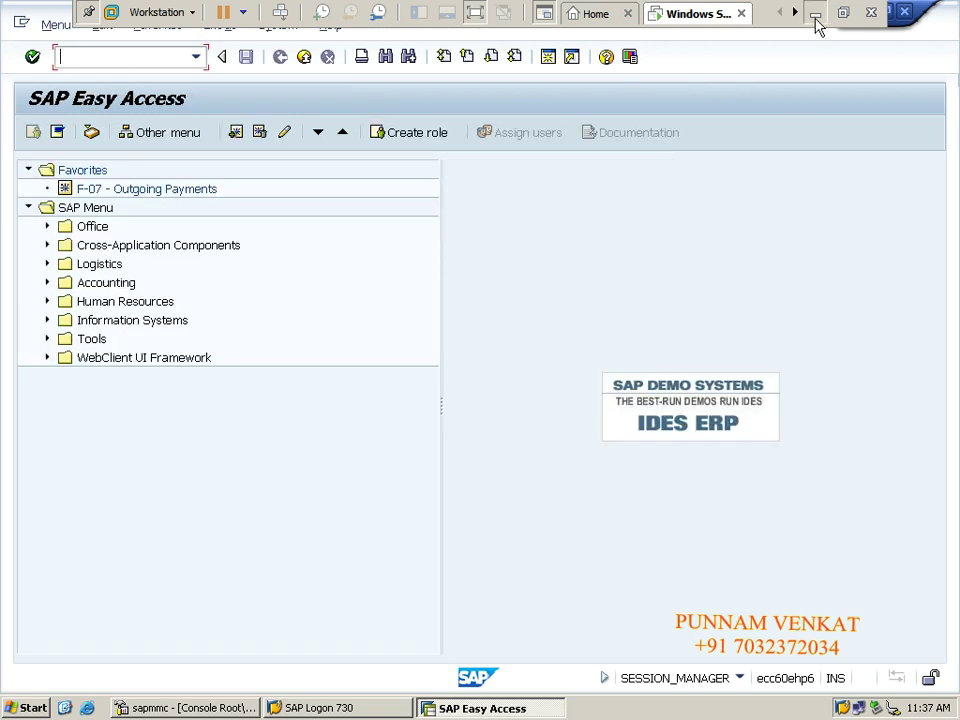
- Switch to the Excel workbook and review the Post Vendor Payment entry: vendor debit, cash credit and TDS on rent credit
left_click(815, 15)
left_click(508, 492)
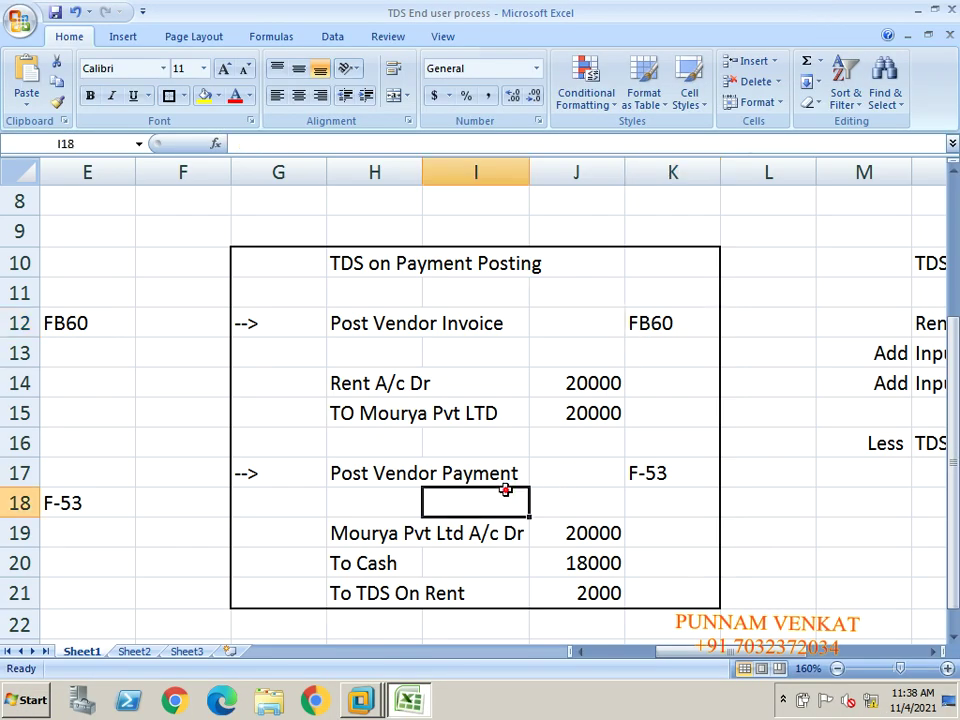
left_click(296, 477)
key("shift+Right")
key("shift+Right")
key("shift+Right")
key("shift+Right")
key("shift+Down")
key("shift+Down")
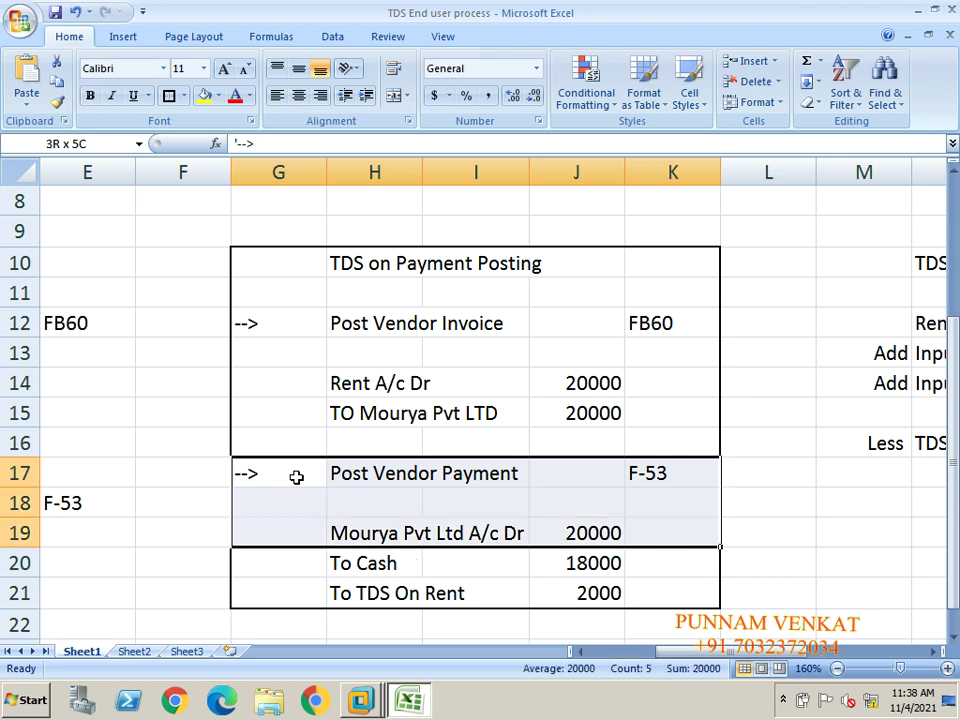
key("shift+Down")
key("shift+Down")
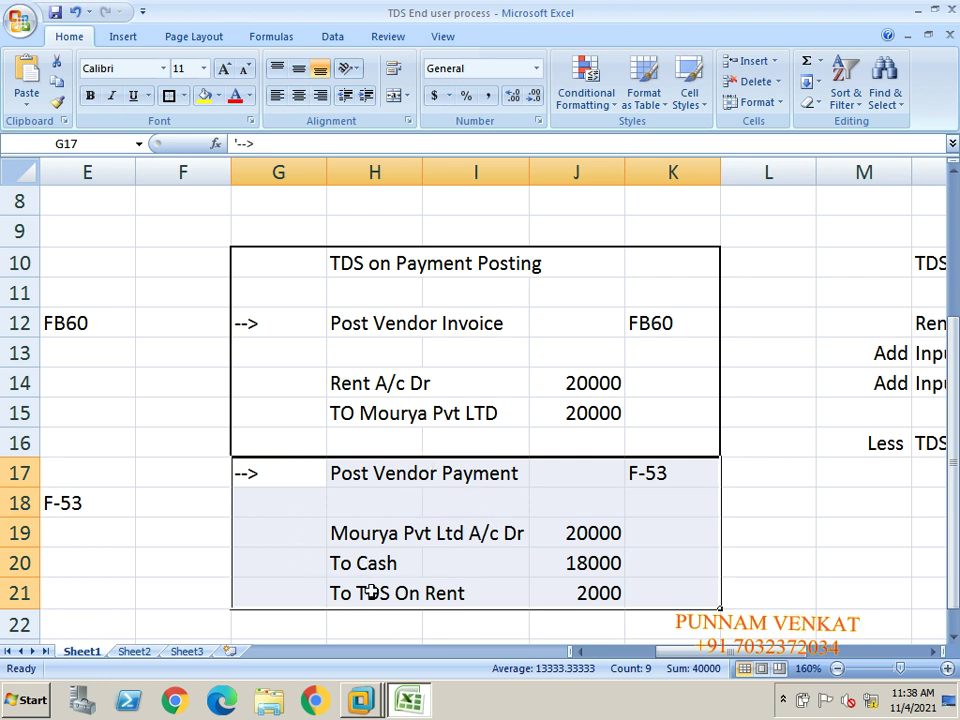
left_click(454, 566)
left_click(352, 562)
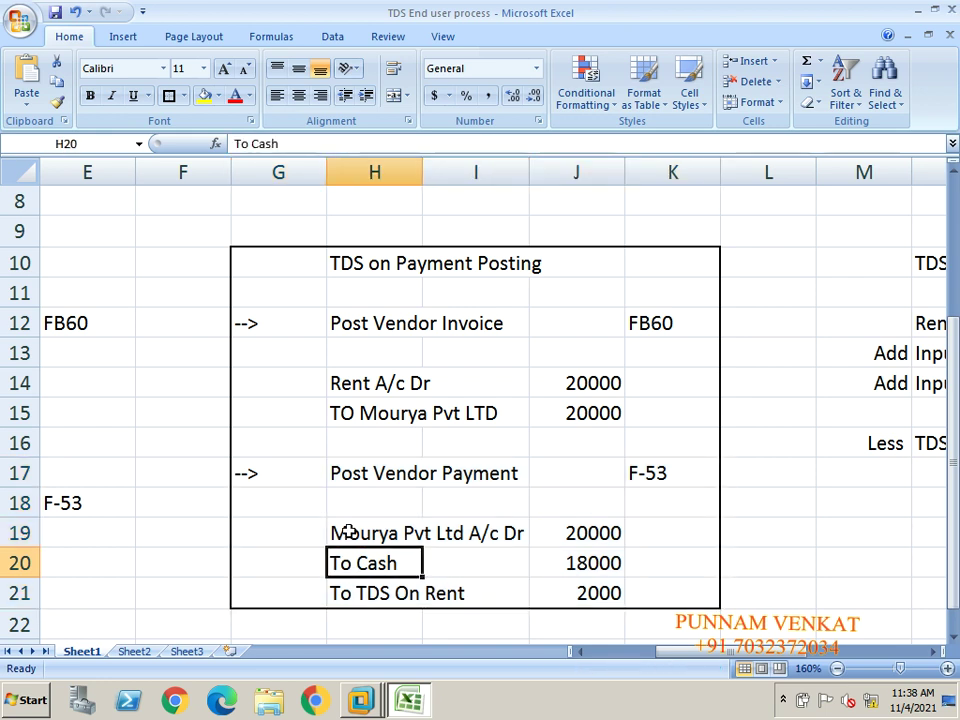
left_click(347, 532)
left_click(351, 562)
left_click(350, 591)
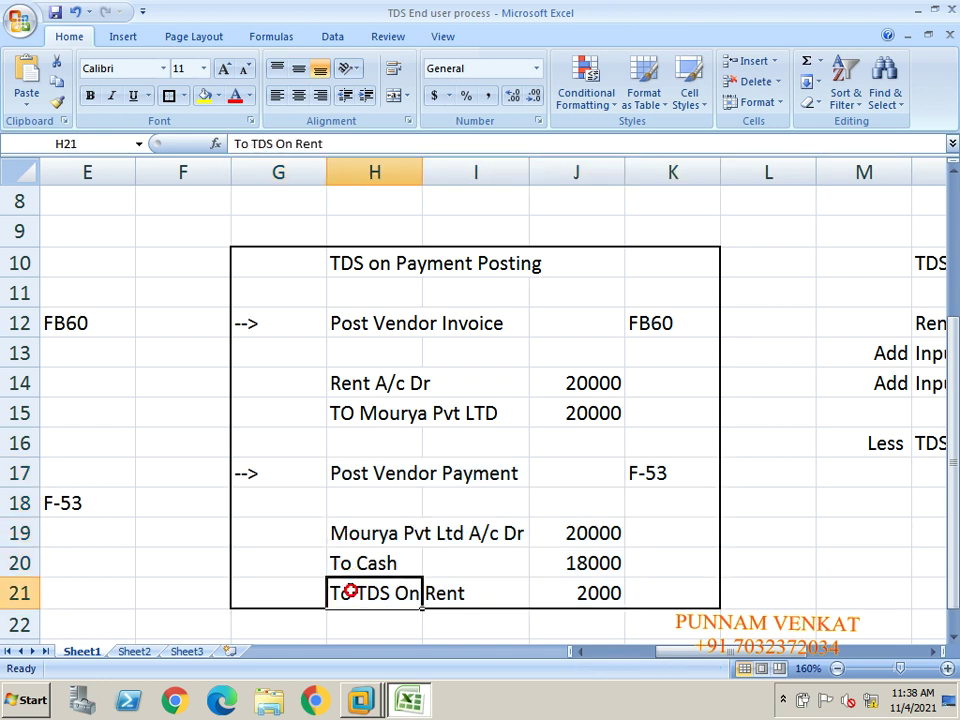
left_click(345, 535)
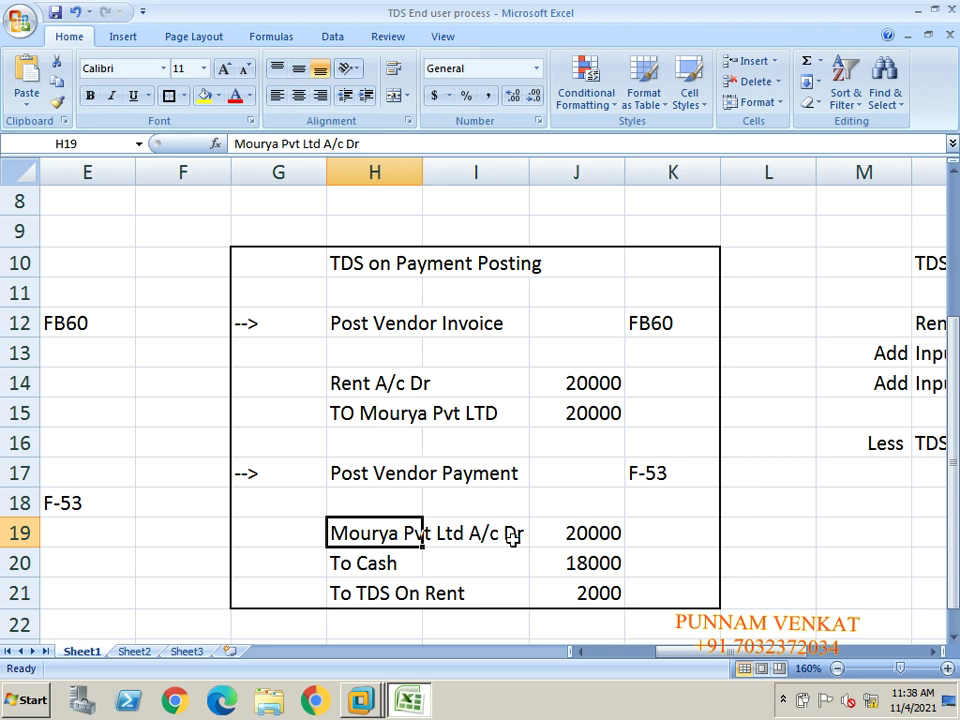
left_click(378, 568)
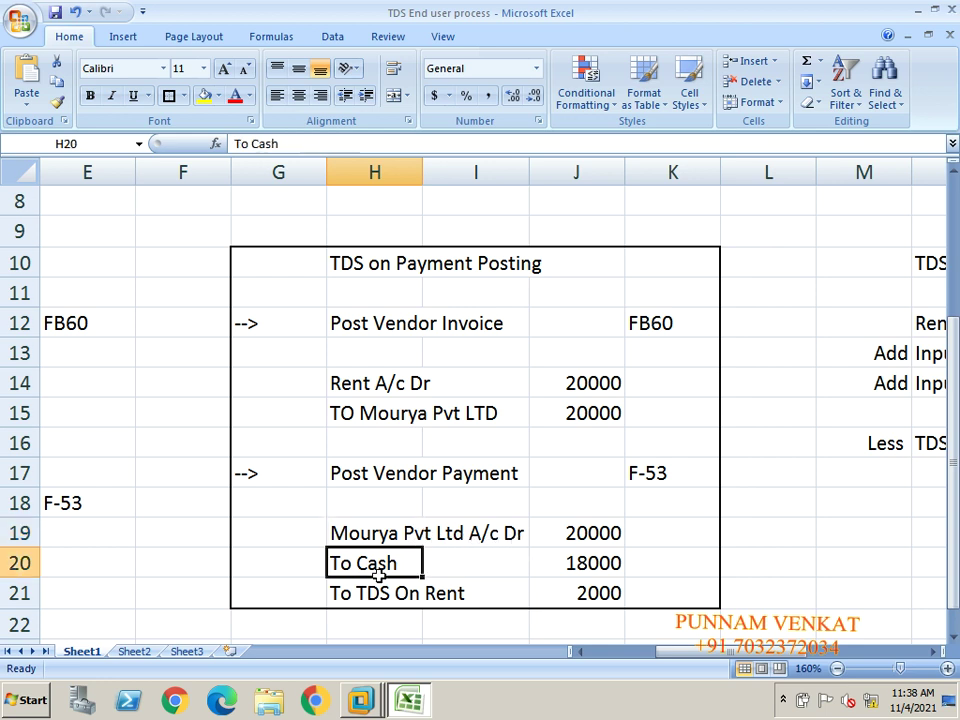
left_click(376, 594)
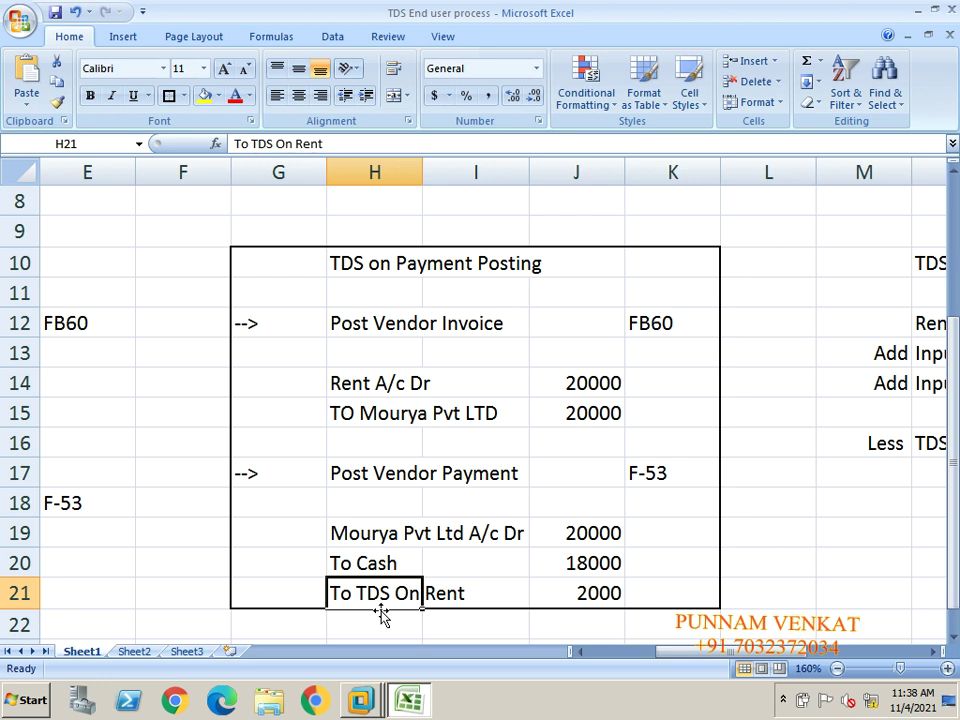
- Copy transaction code F-53 from the Excel sheet and run it in SAP to open the outgoing payment posting
key("Up")
key("Up")
key("Right")
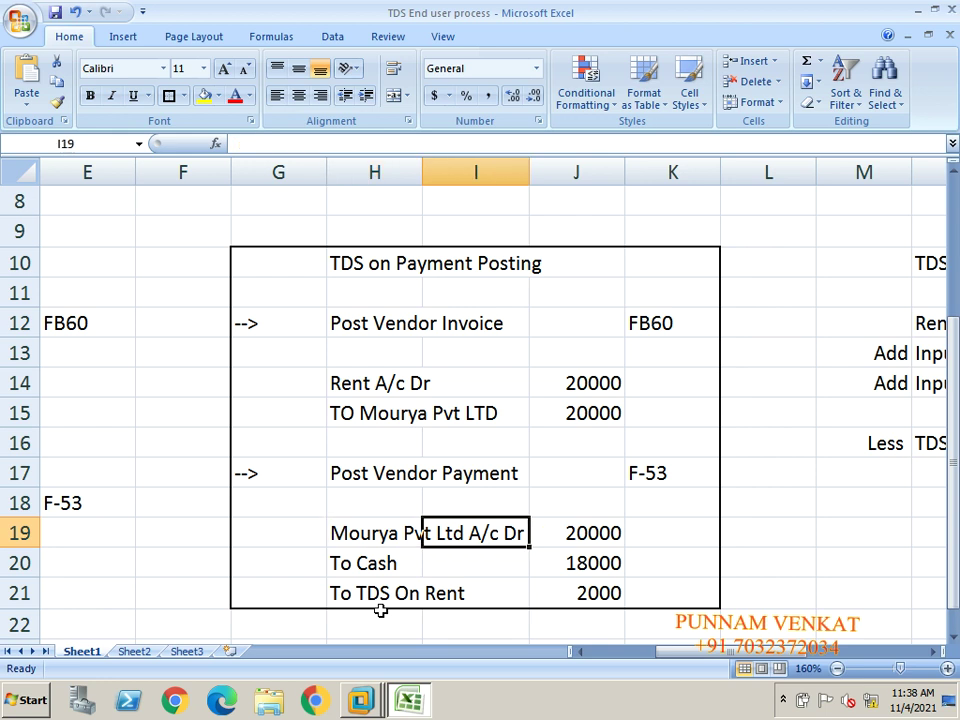
key("Up")
key("Up")
key("Right")
key("Right")
key("ctrl+c")
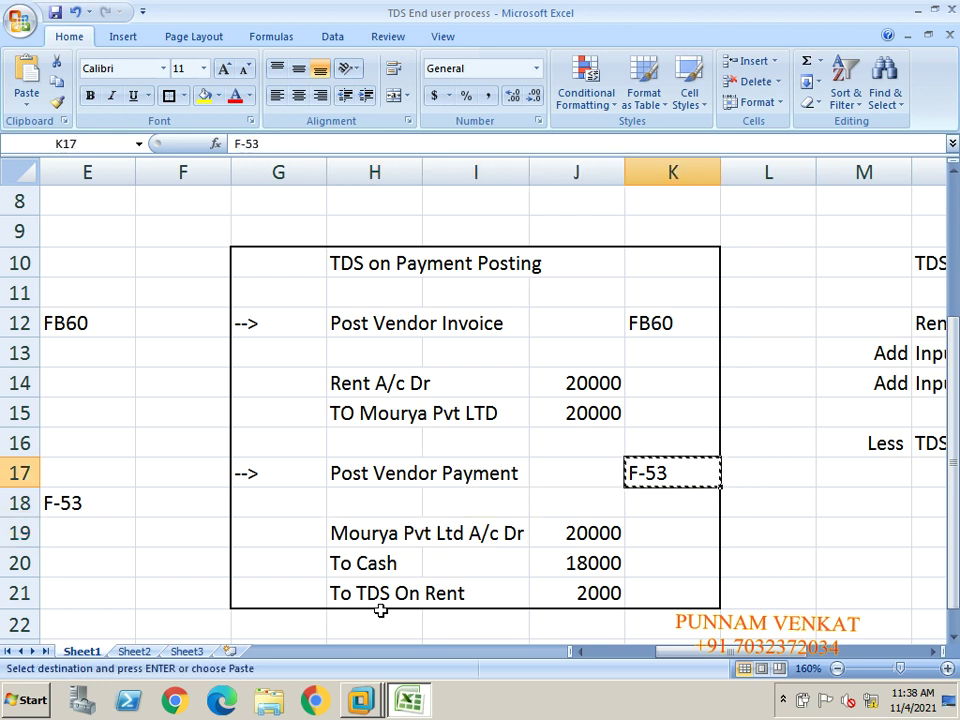
key("alt+Tab")
key("ctrl+v")
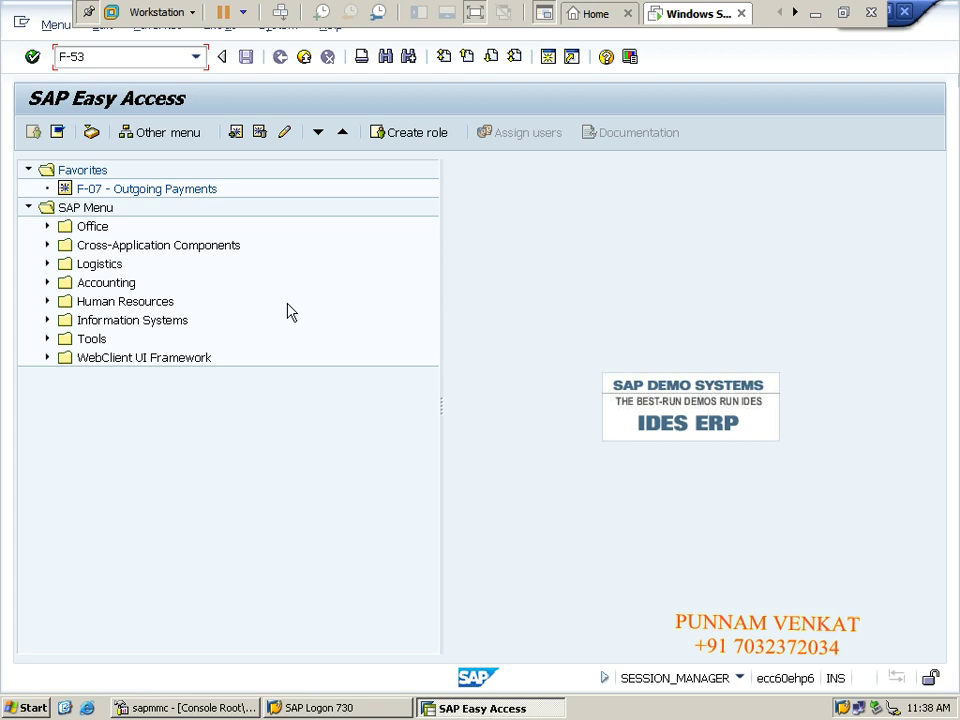
key("Return")
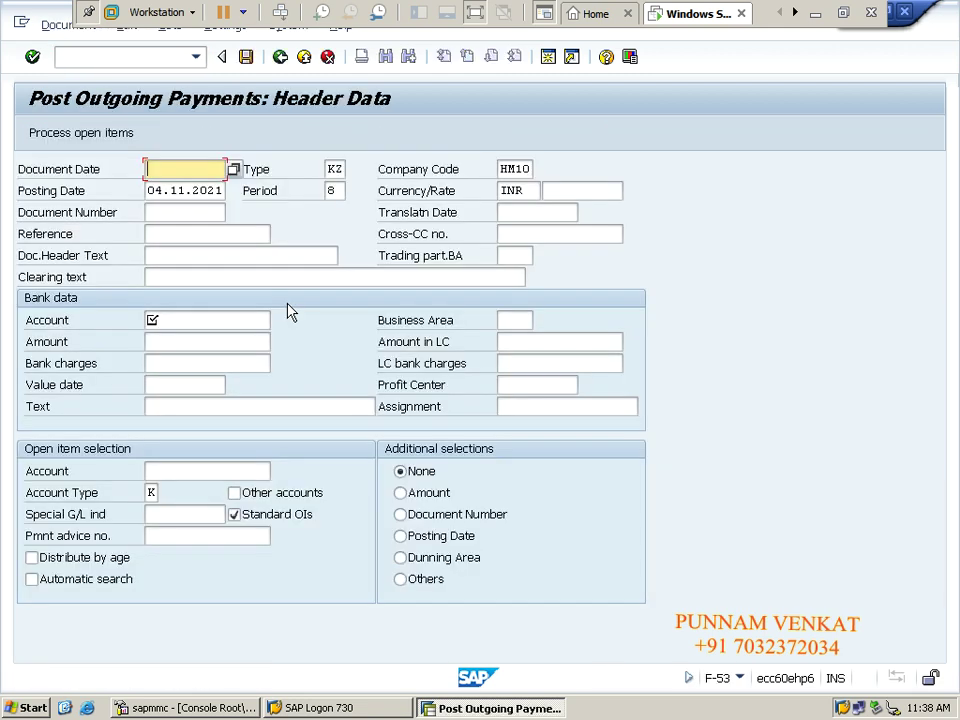
- Set the outgoing payment's document date to 04.11.2021, copied from its posting date
key("Tab")
key("Tab")
key("Tab")
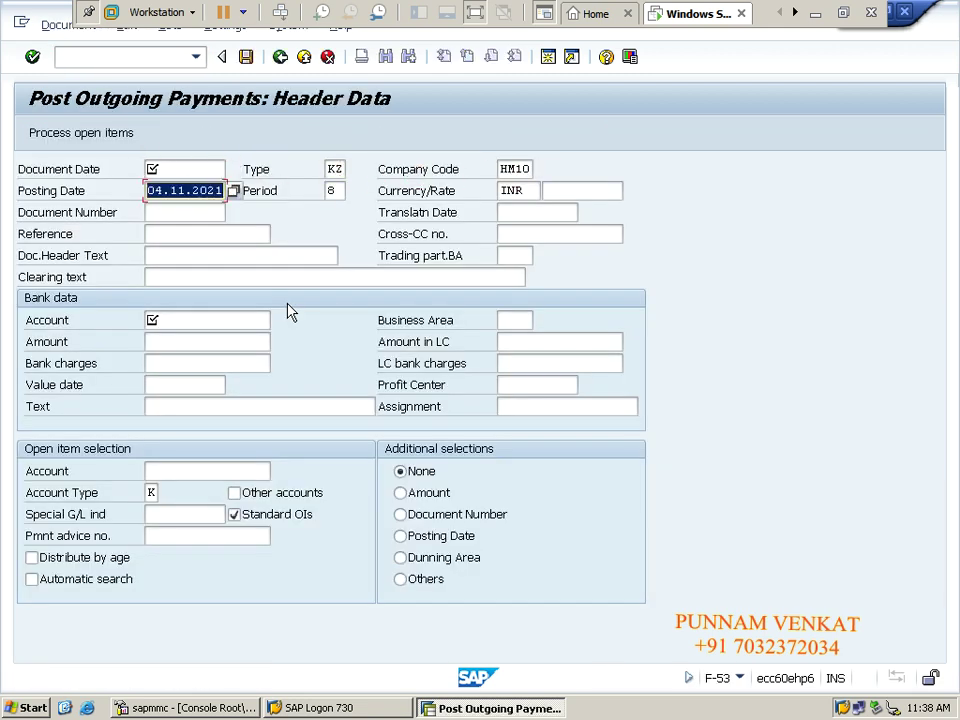
key("shift+Tab")
key("shift+Tab")
key("shift+Tab")
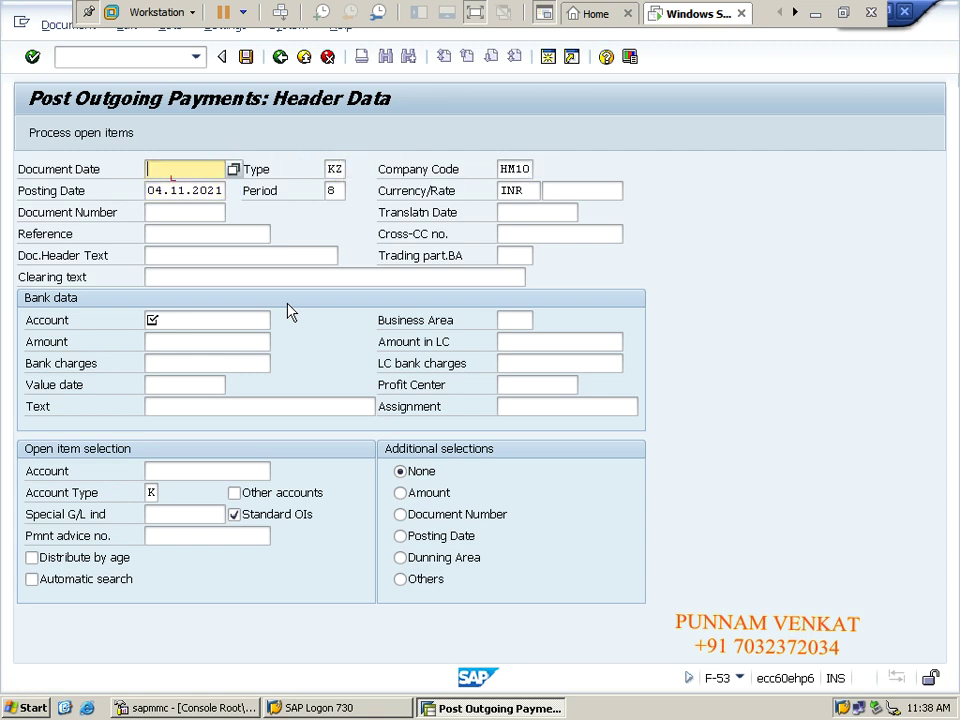
key("ctrl+v")
key("Tab")
key("Tab")
key("Tab")
key("Tab")
key("Tab")
key("Tab")
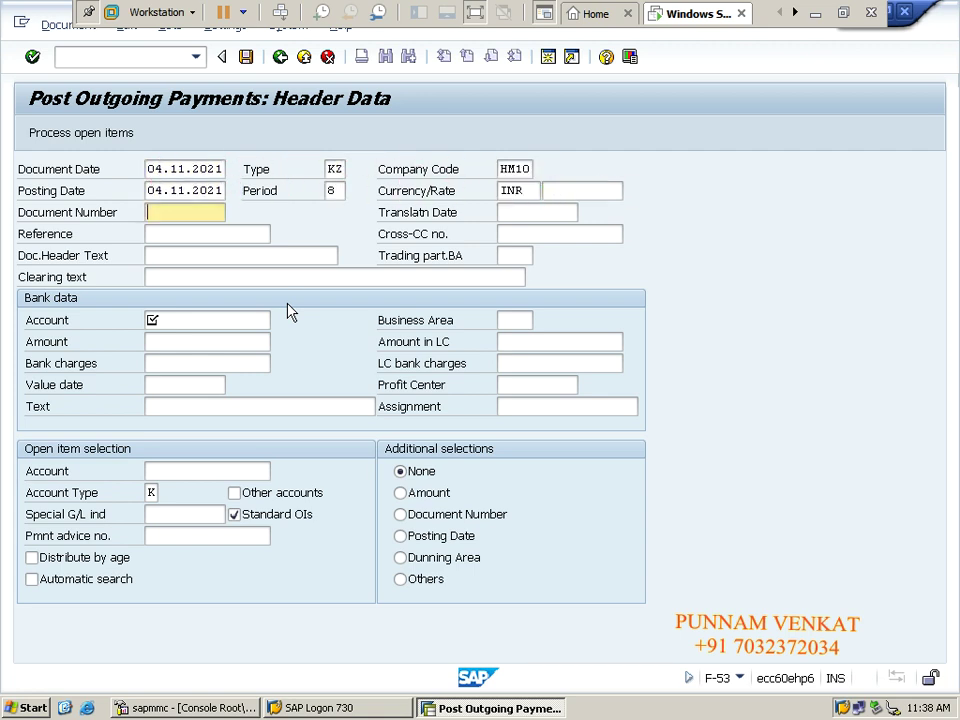
key("Tab")
key("Tab")
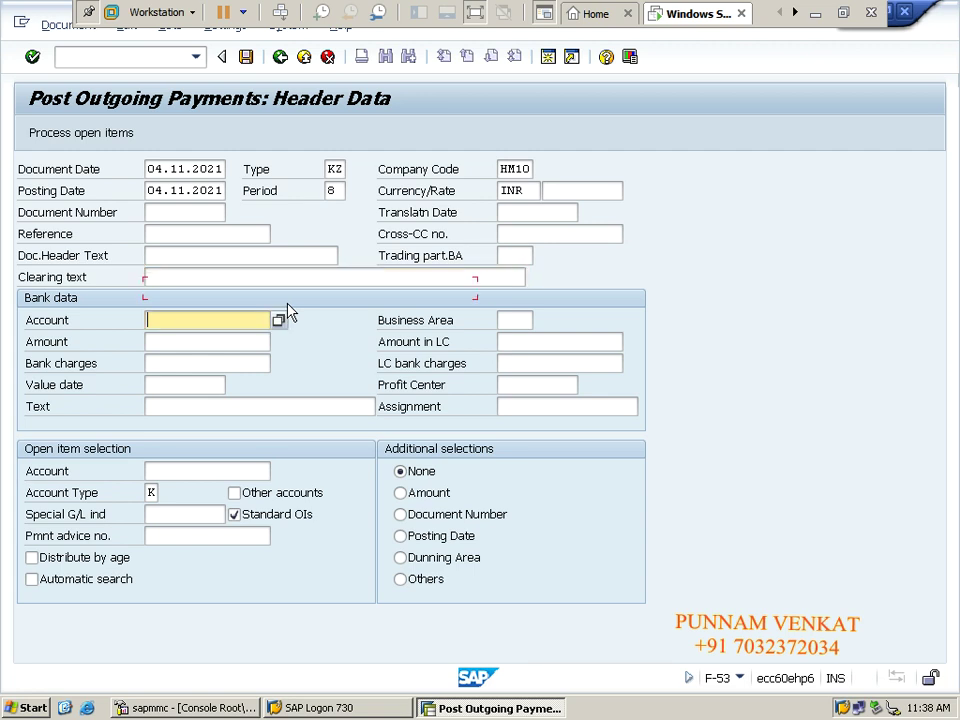
- Enter G/L account 220000 as the bank data account for the outgoing payment
left_click(173, 317)
key("Down")
key("Return")
key("Tab")
key("Tab")
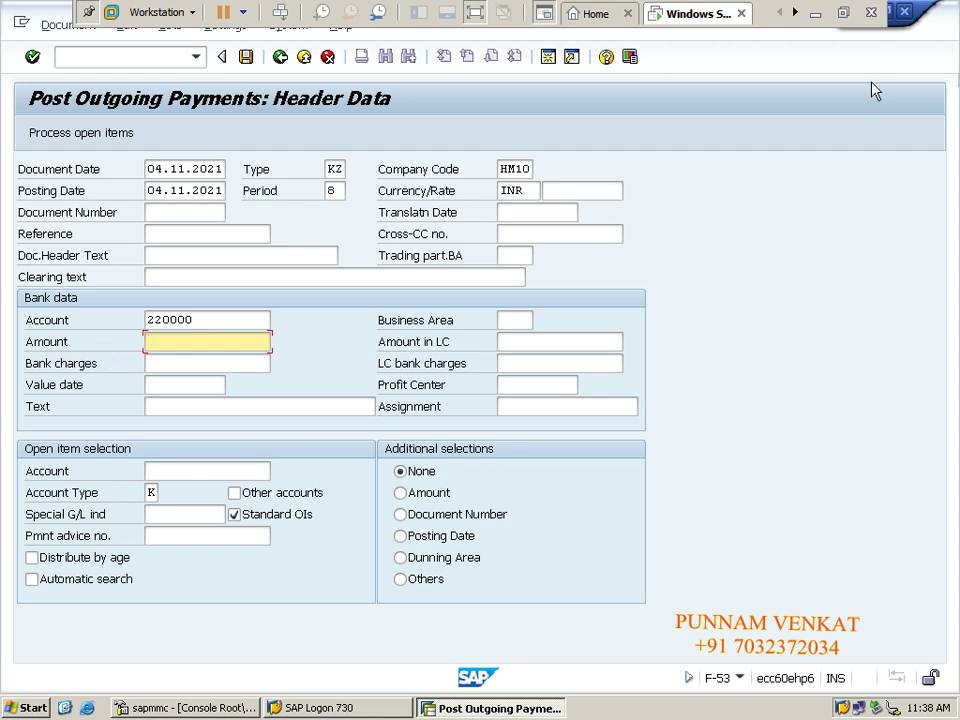
- Switch to the Excel workbook and fill the To Cash row of the vendor payment entry, H20:J20, with yellow
left_click(815, 13)
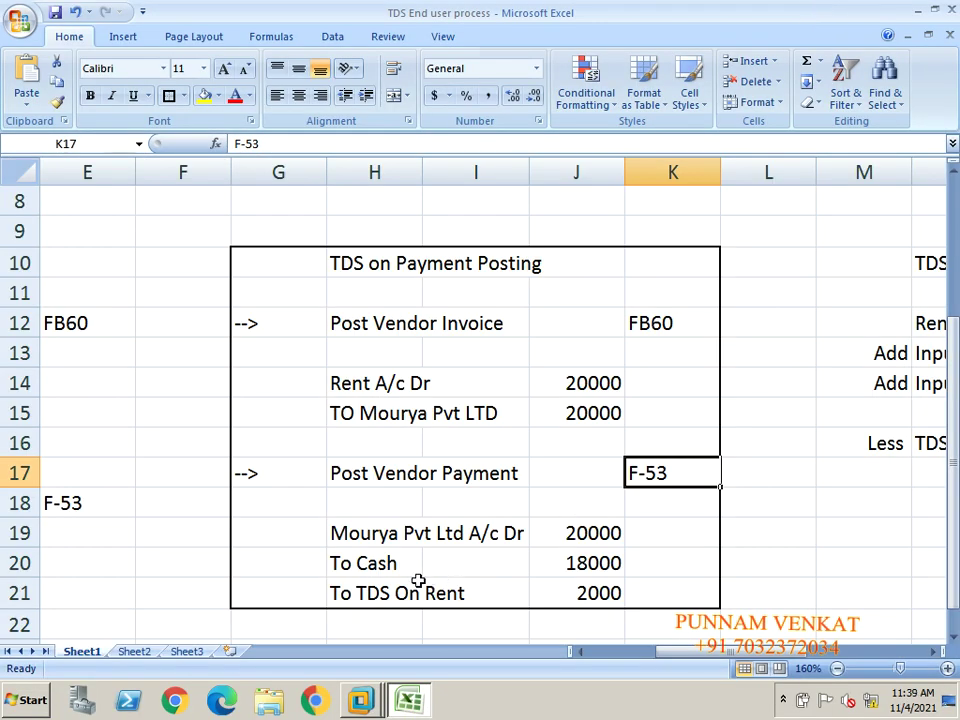
left_click(392, 566)
key("shift+Right")
key("shift+Right")
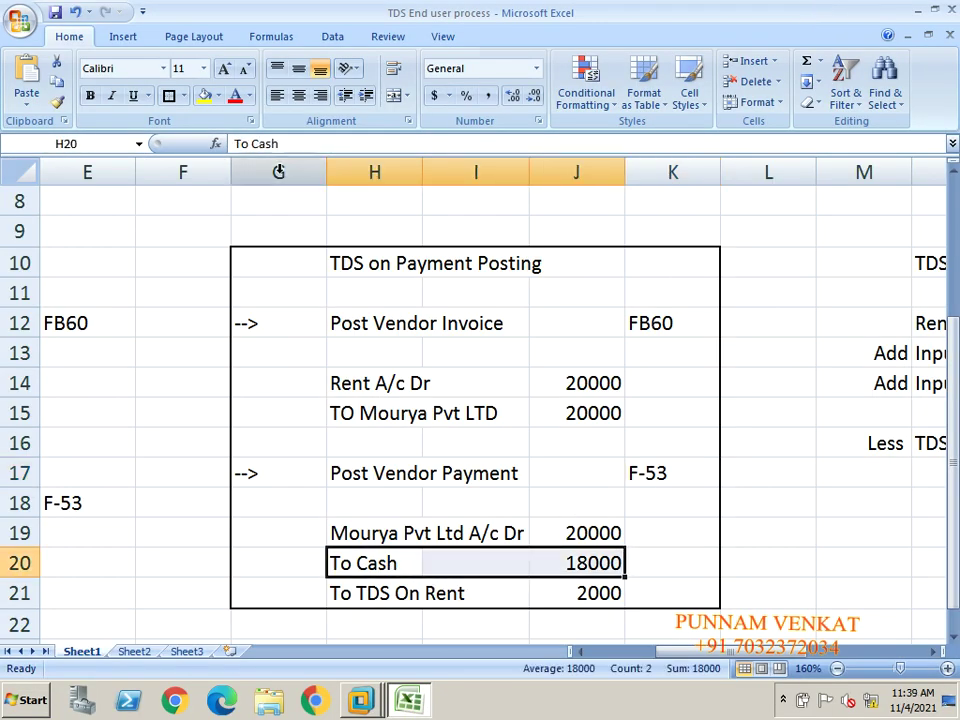
left_click(205, 96)
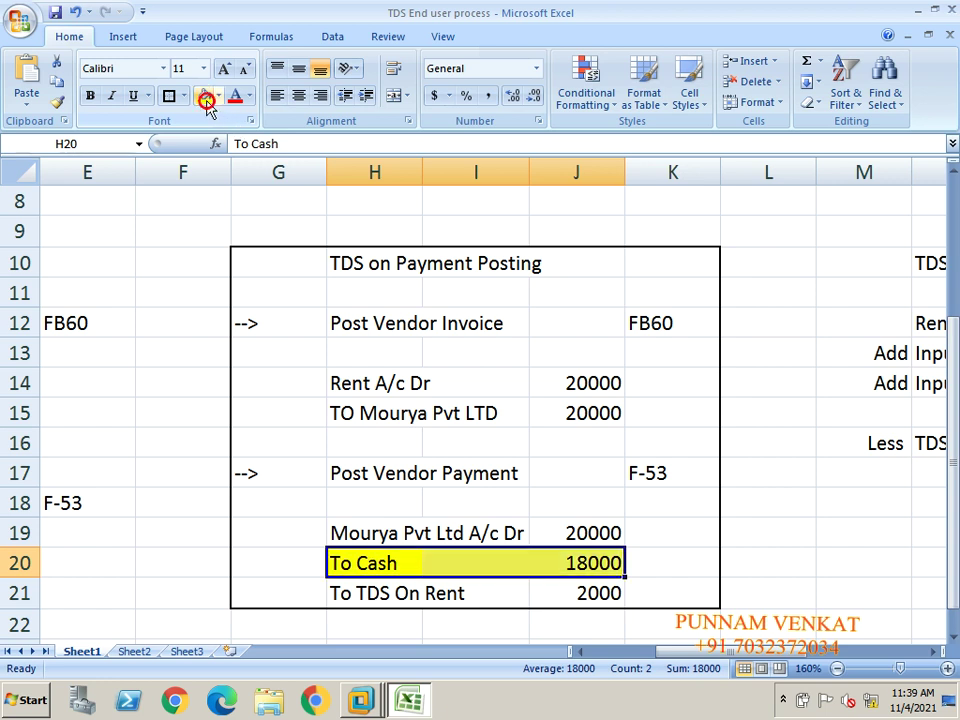
- Check the vendor and cash amounts in the Excel entry, and enter 18000 as the outgoing payment's bank data amount in SAP
left_click(594, 538)
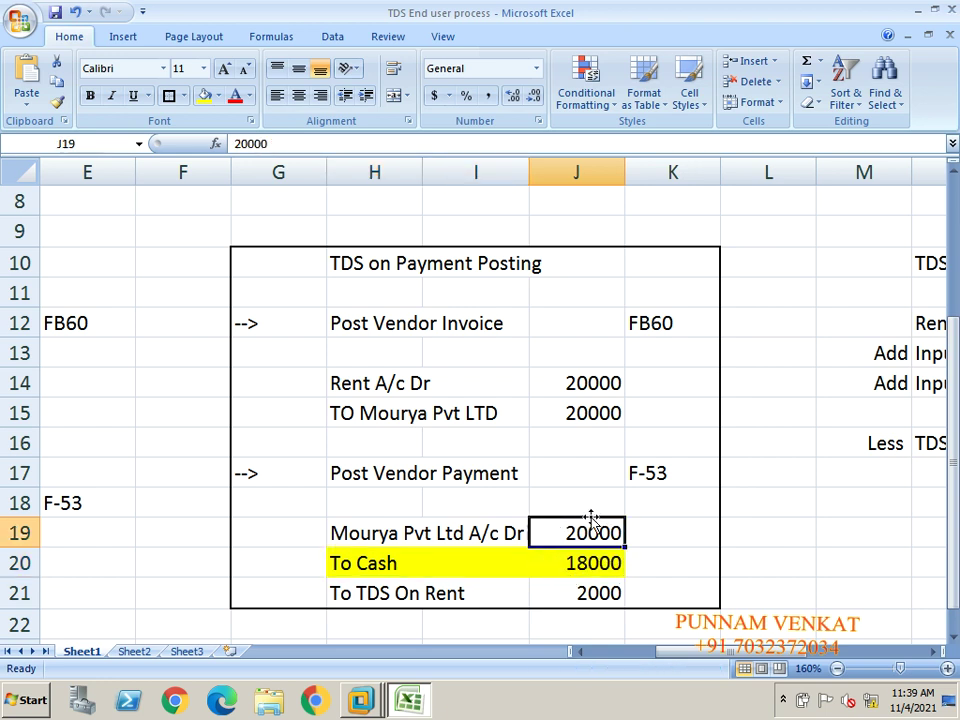
left_click(397, 562)
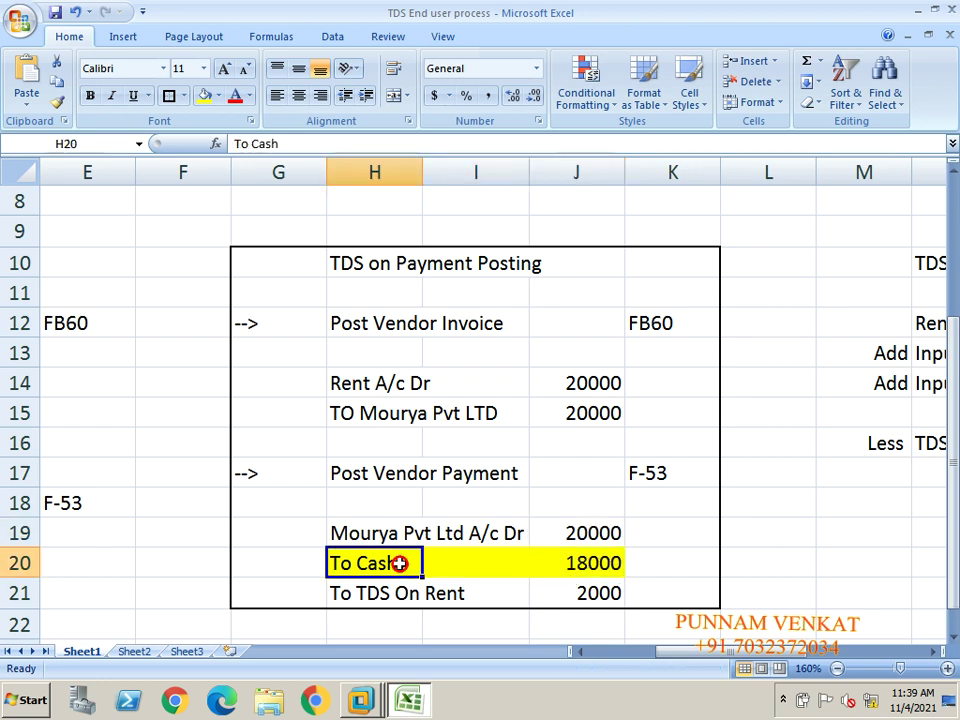
key("Right")
key("Right")
key("alt+Tab")
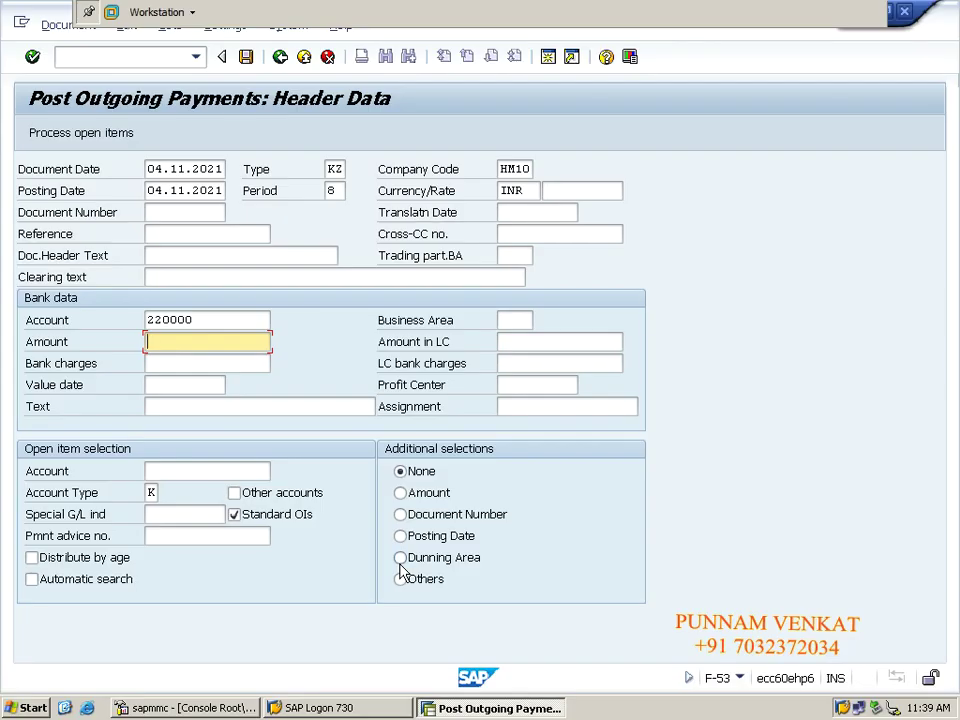
type("1800")
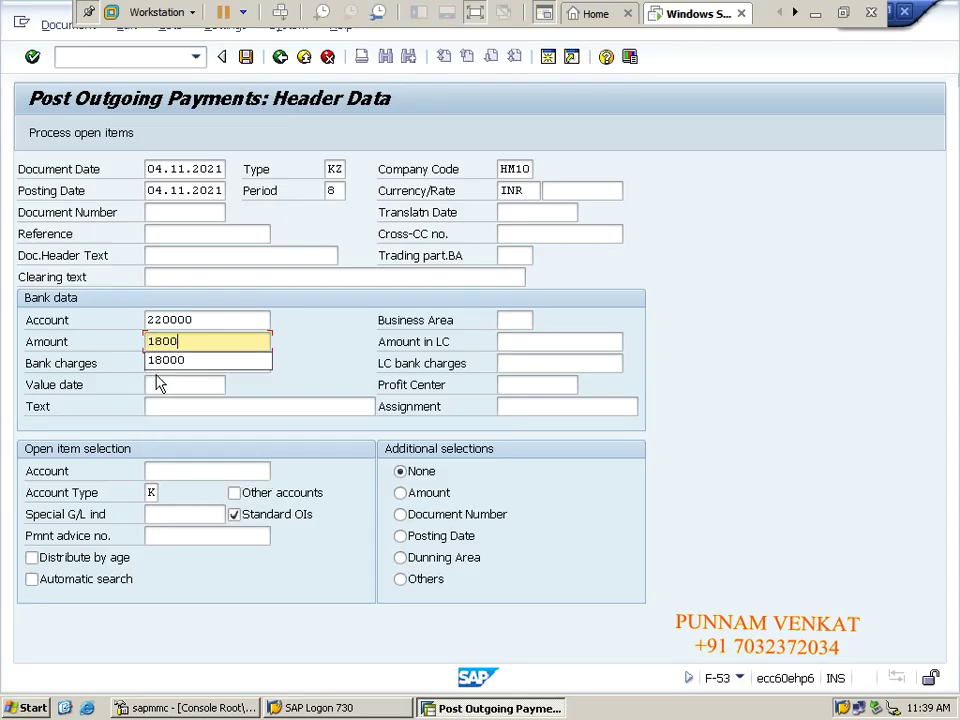
type("0")
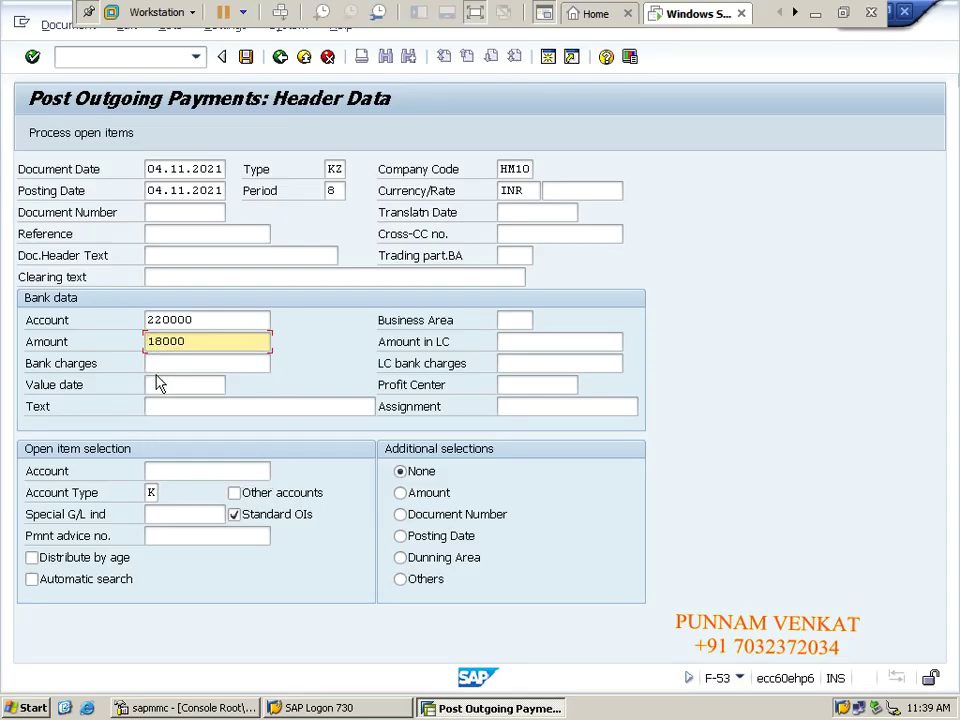
- Look up the vendors of company code HM10 and pick Mourya Pvt Ltd as the account for open item selection
key("Tab")
key("Tab")
key("Tab")
key("Tab")
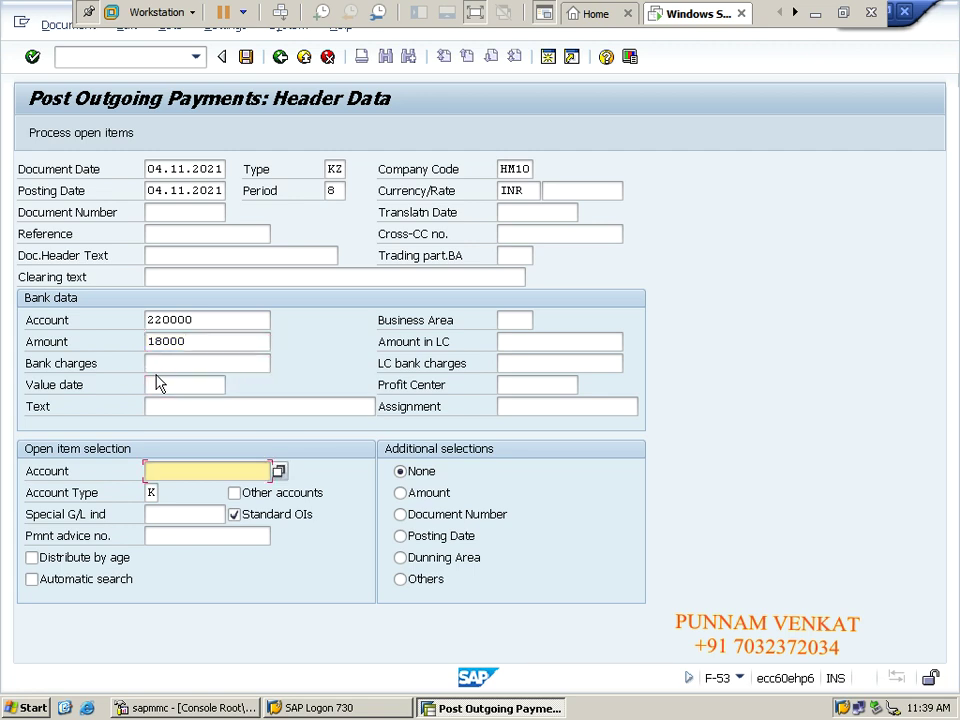
left_click(278, 471)
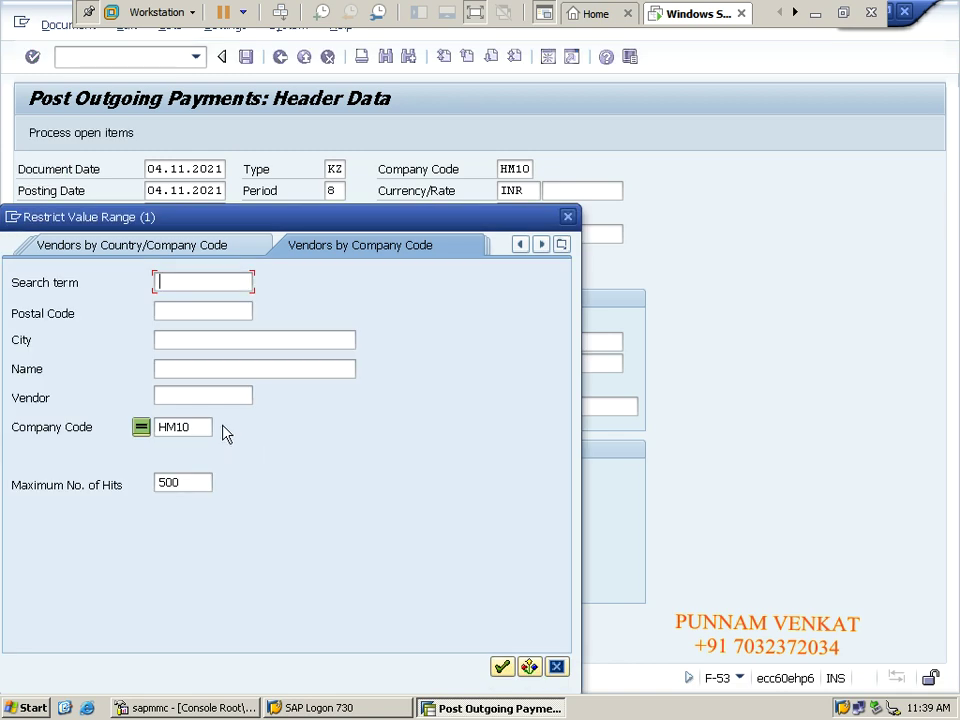
left_click(199, 397)
key("Return")
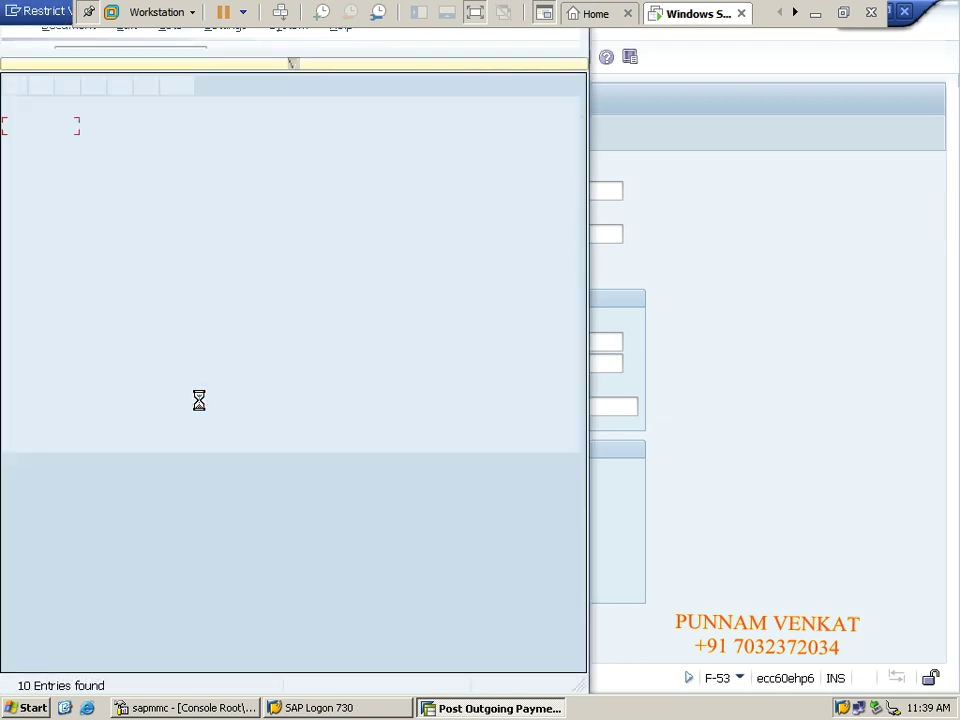
double_click(238, 217)
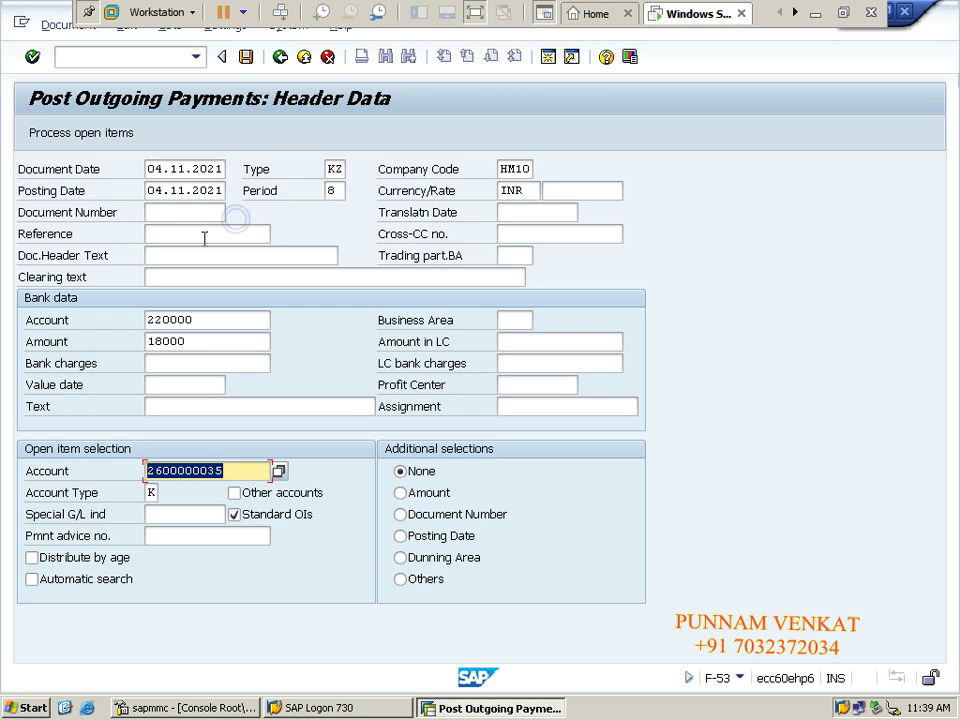
- Process the vendor's open items and check the invoice's gross amount, the amount entered and the amount not assigned
left_click(69, 135)
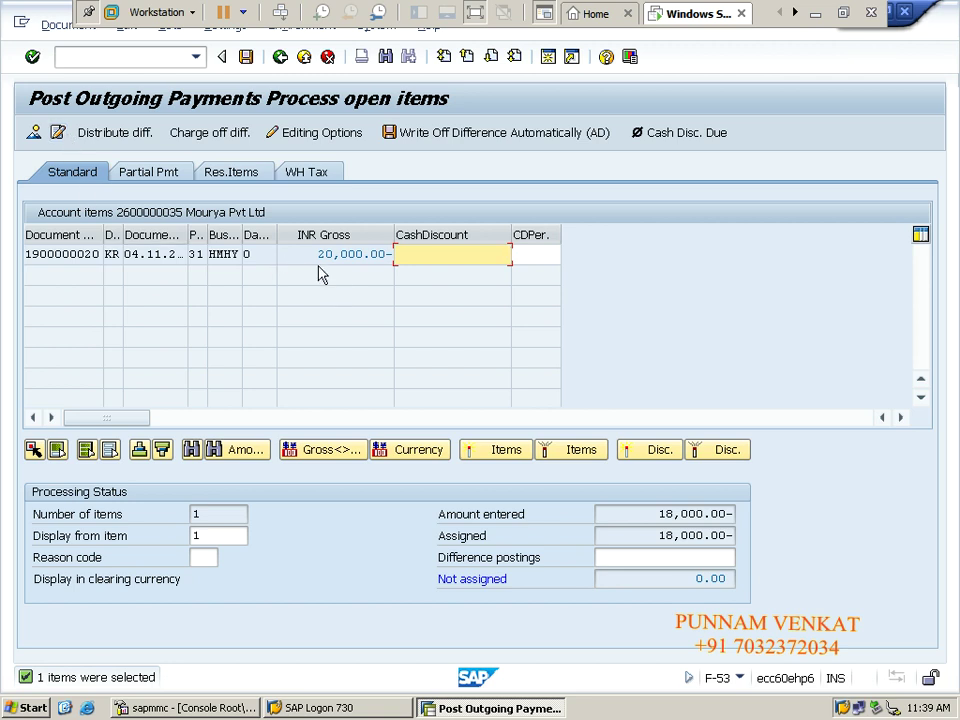
left_click_drag(316, 258, 390, 256)
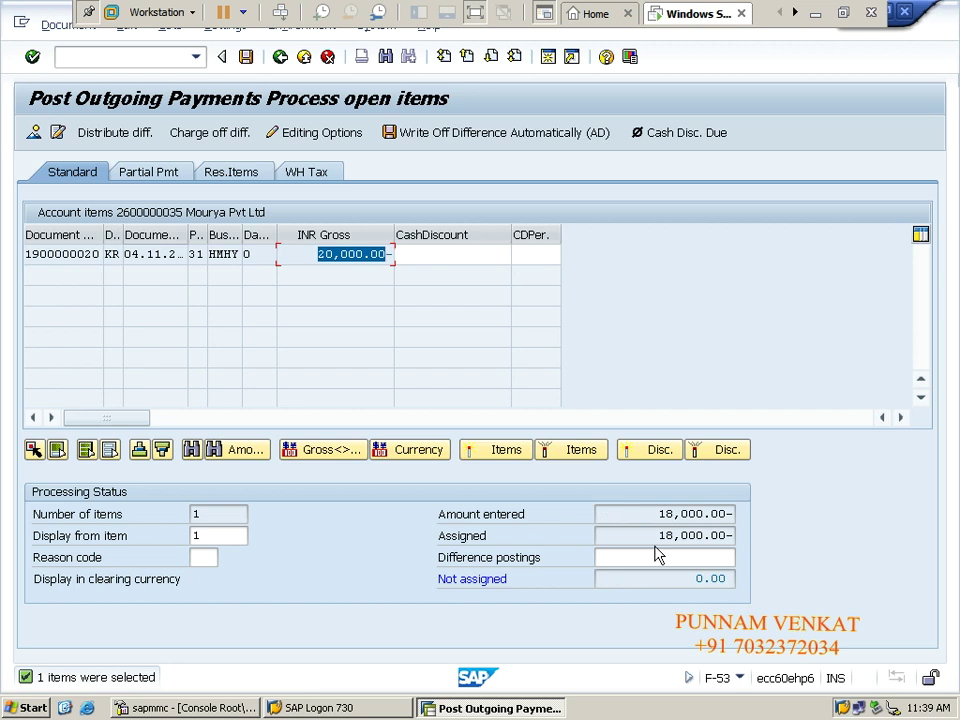
left_click(656, 514)
double_click(656, 514)
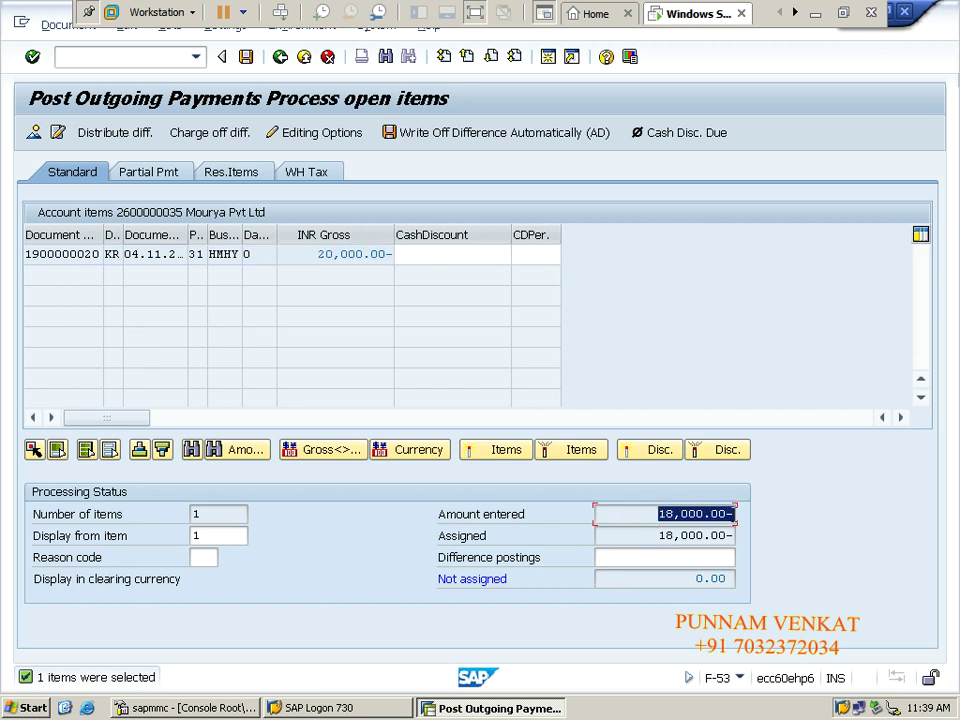
left_click(686, 580)
double_click(686, 582)
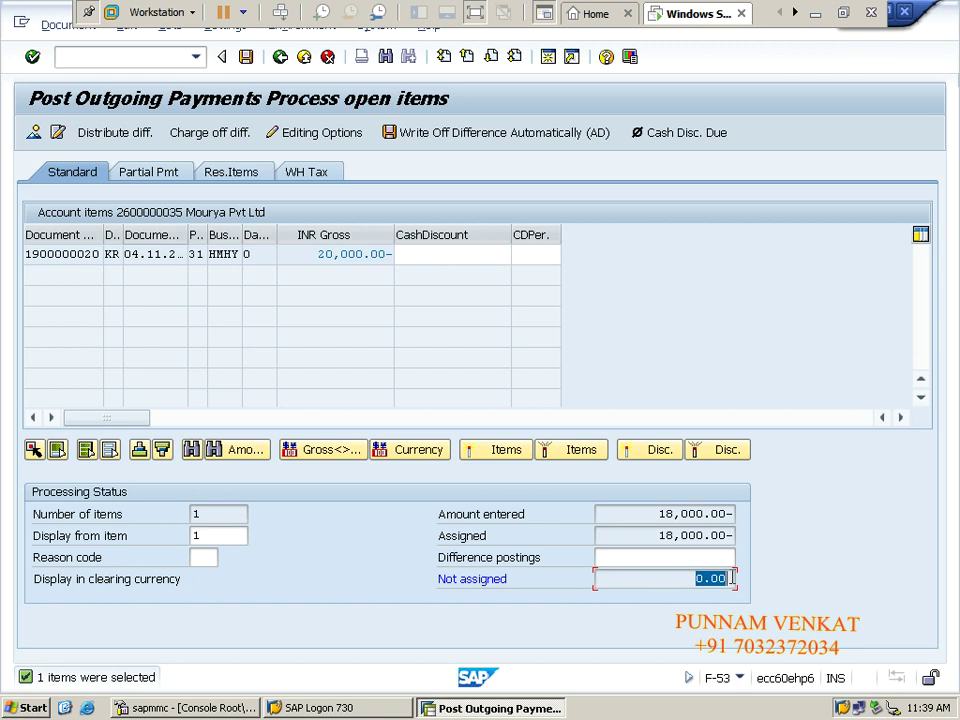
- Show the open item's withholding tax details and check its gross amount, withholding tax and the amount not assigned
left_click(300, 172)
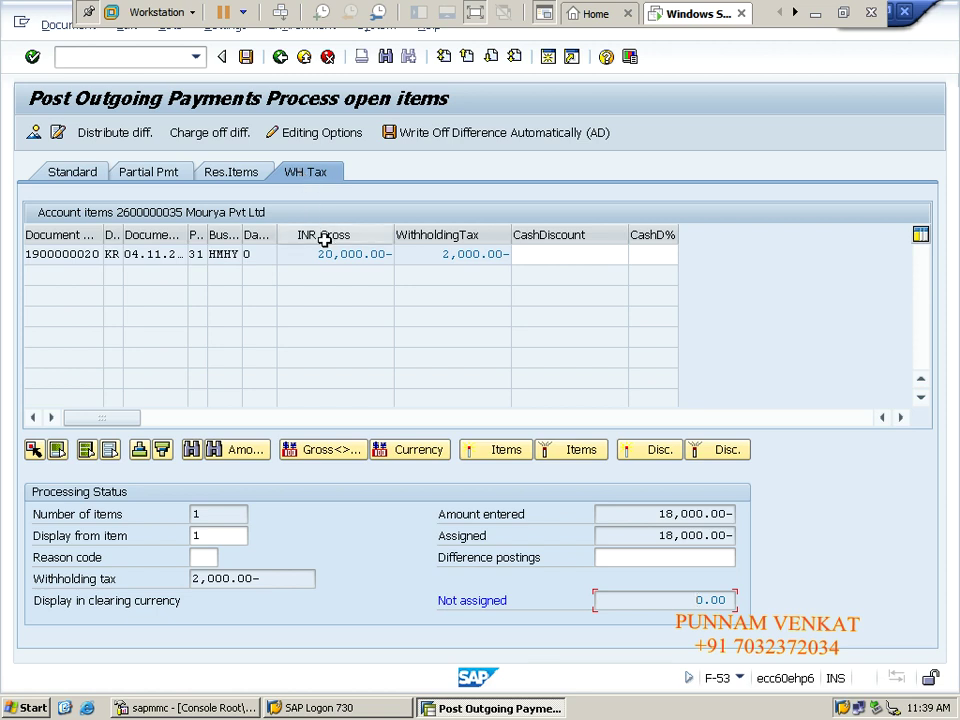
left_click_drag(312, 259, 389, 255)
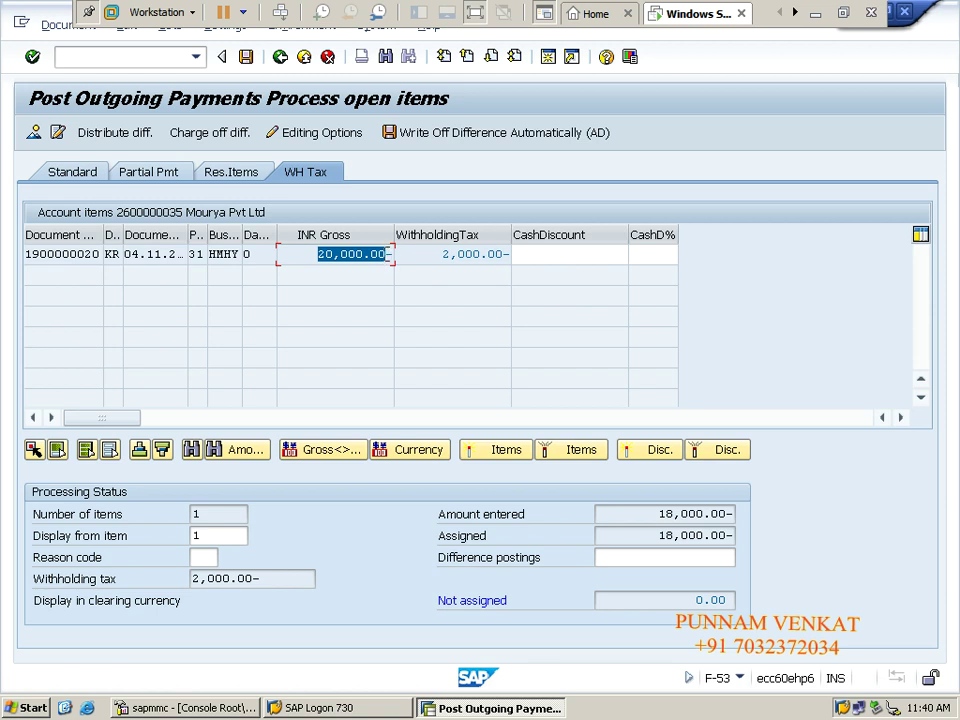
left_click(441, 255)
left_click_drag(441, 255, 505, 256)
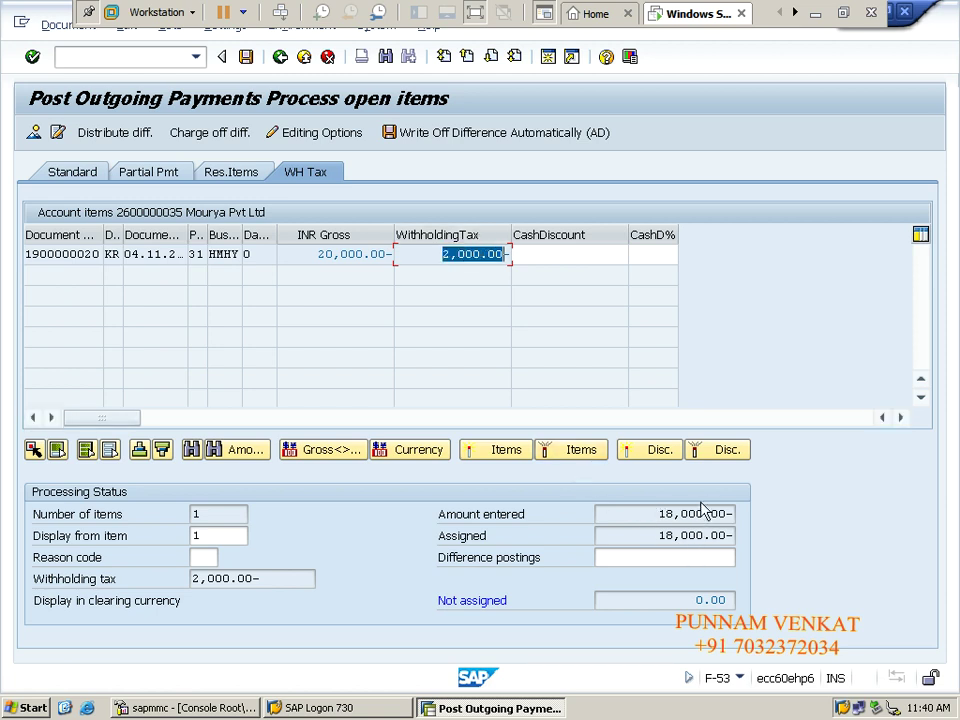
left_click(672, 606)
left_click_drag(700, 600, 733, 600)
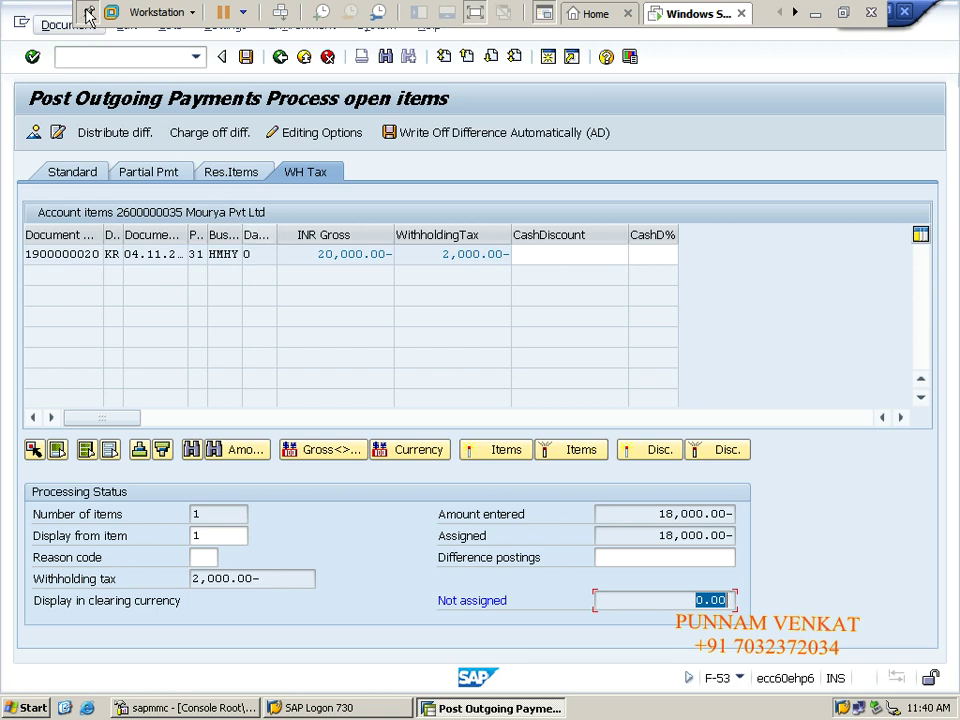
- Simulate the outgoing payment document and post it
left_click(50, 27)
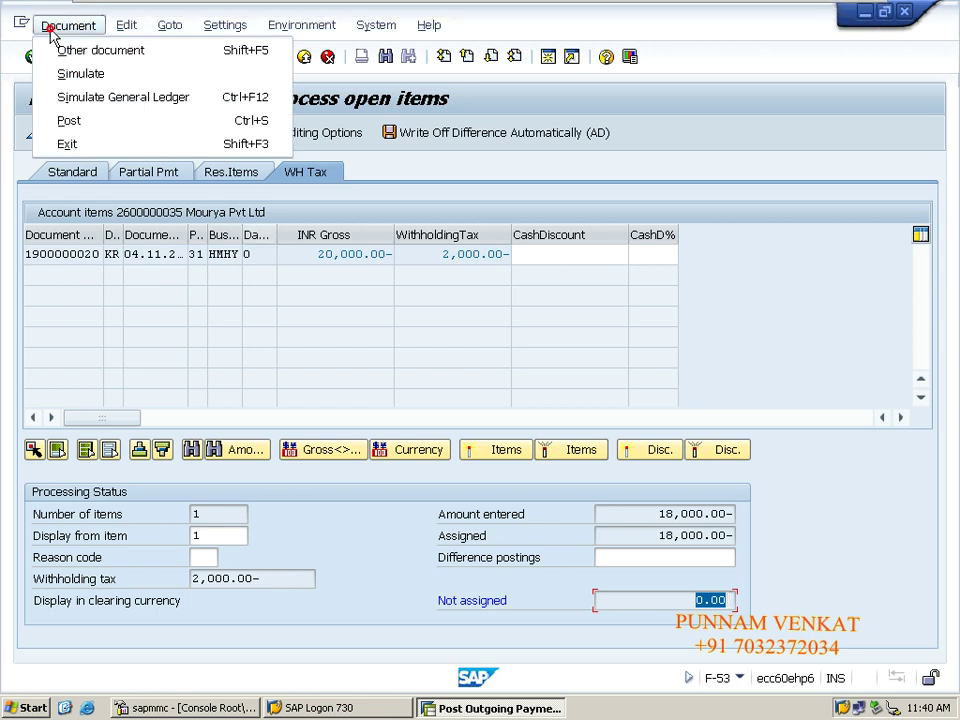
left_click(79, 74)
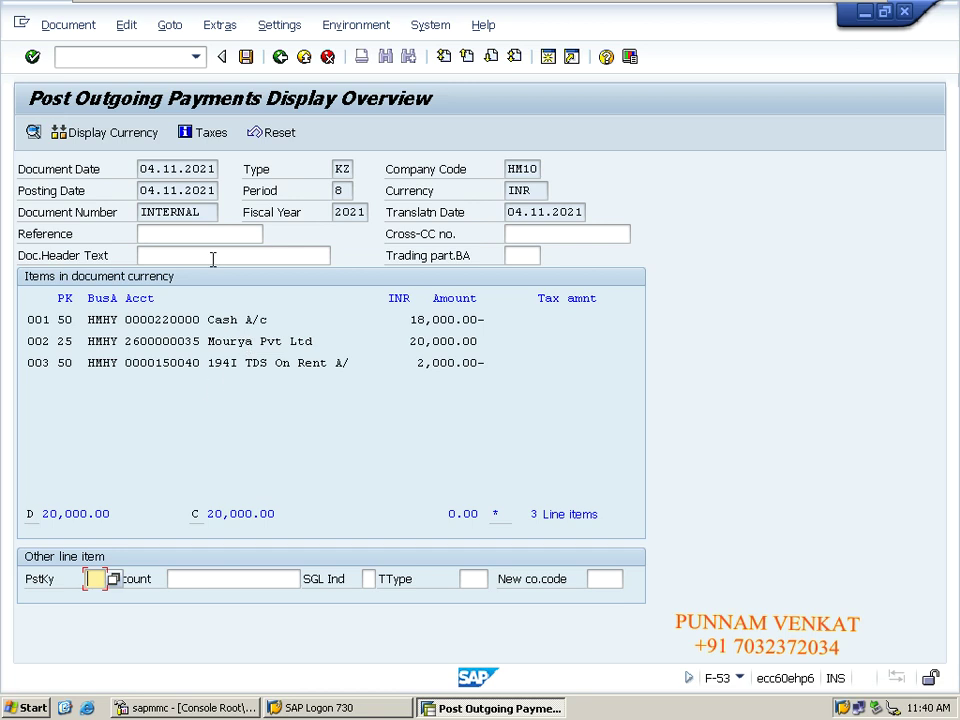
left_click(245, 57)
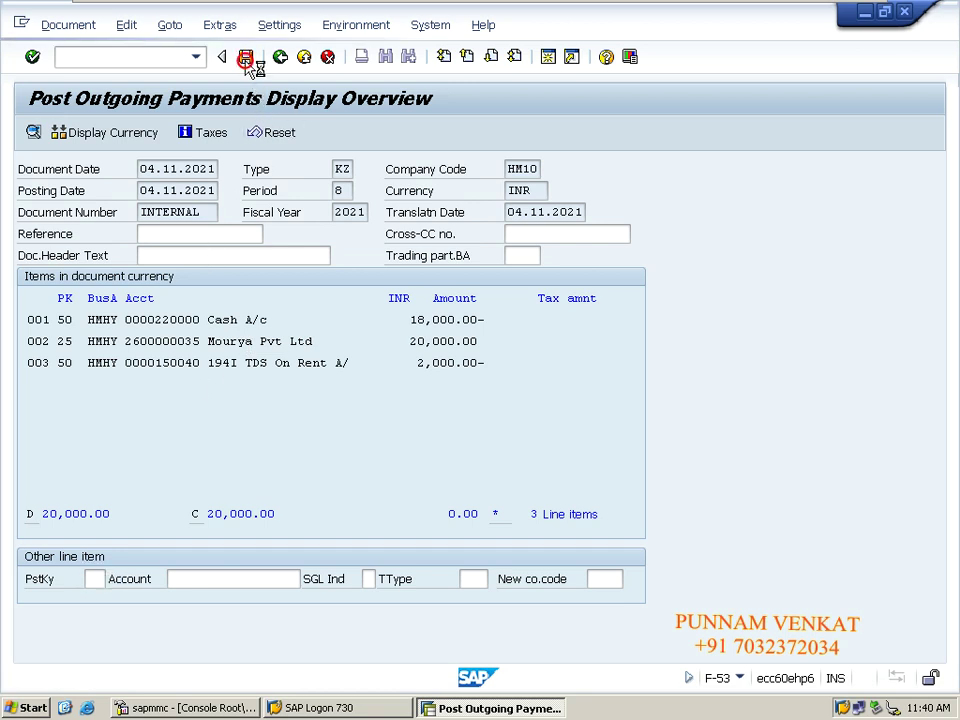
- Display the posted payment document and review its vendor, cash and 194I TDS on rent line items
left_click(40, 24)
left_click(82, 95)
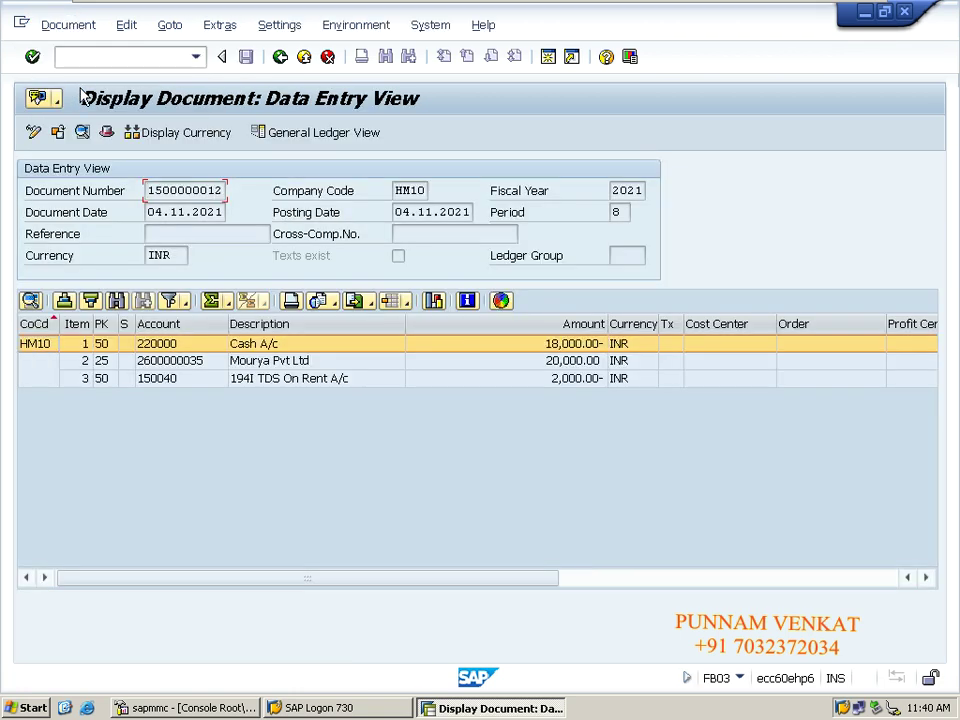
left_click(263, 367)
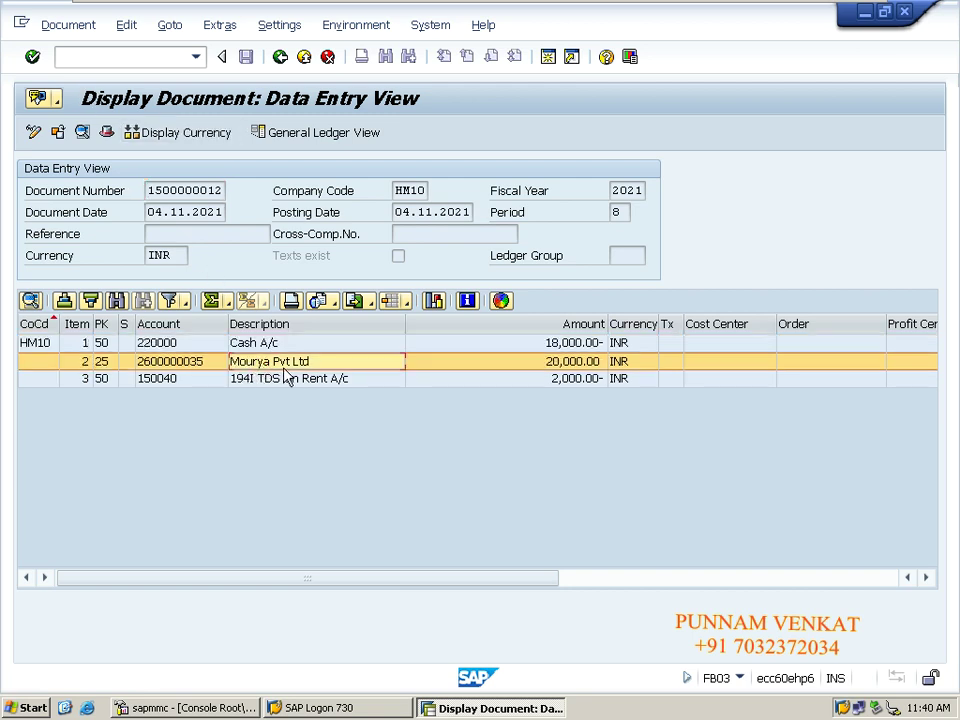
left_click(255, 344)
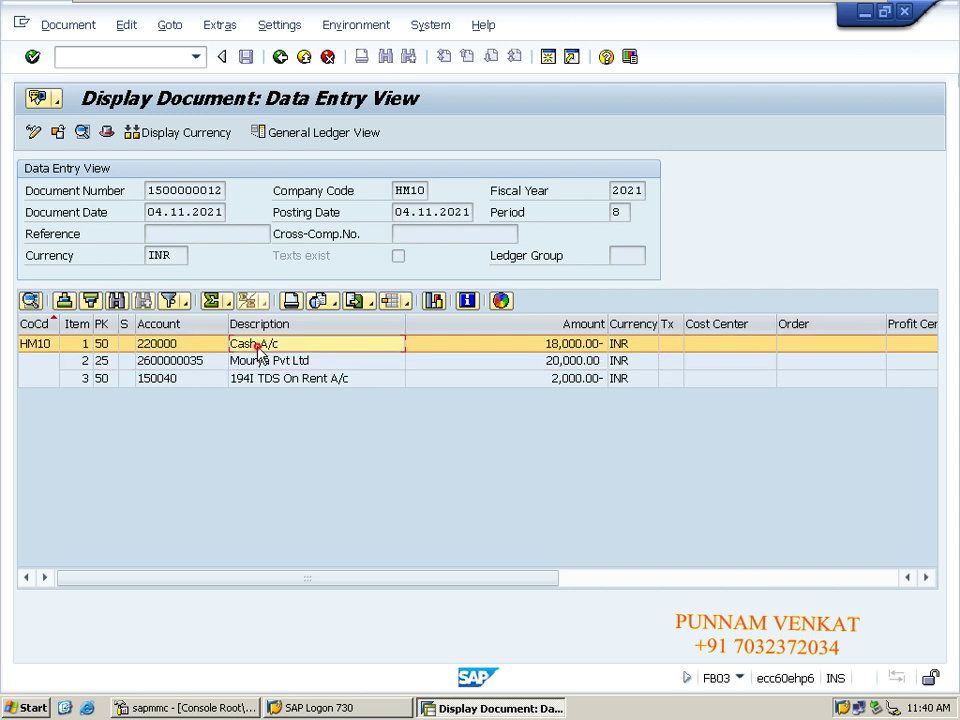
left_click(260, 386)
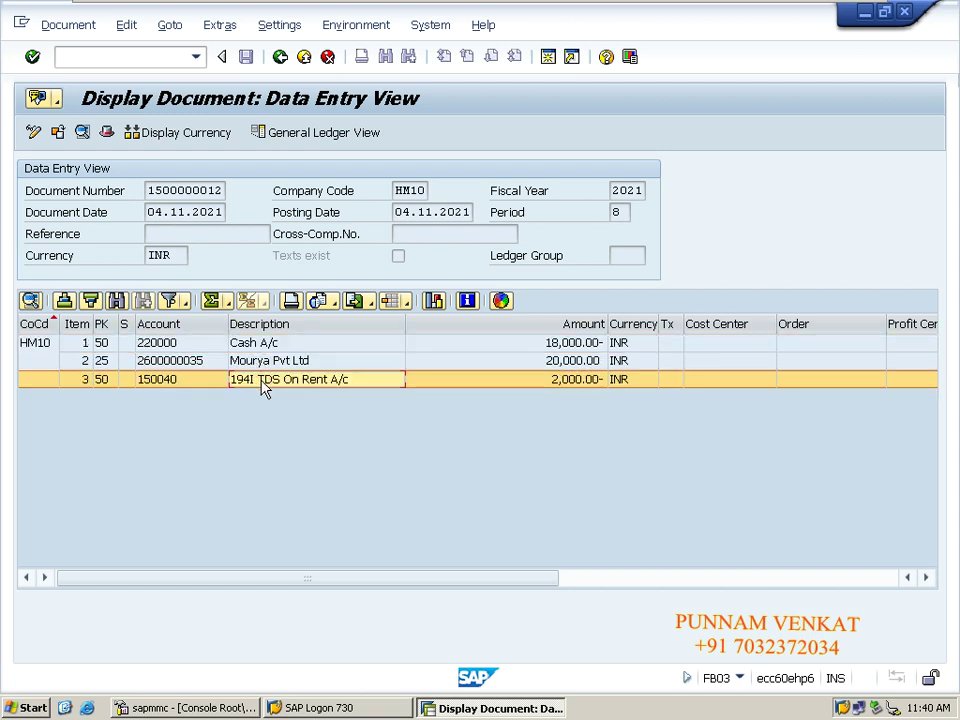
- Switch to the Excel workbook and compare the Post Vendor Payment entry's vendor, cash and TDS lines with the posted document
mouse_move(208, 5)
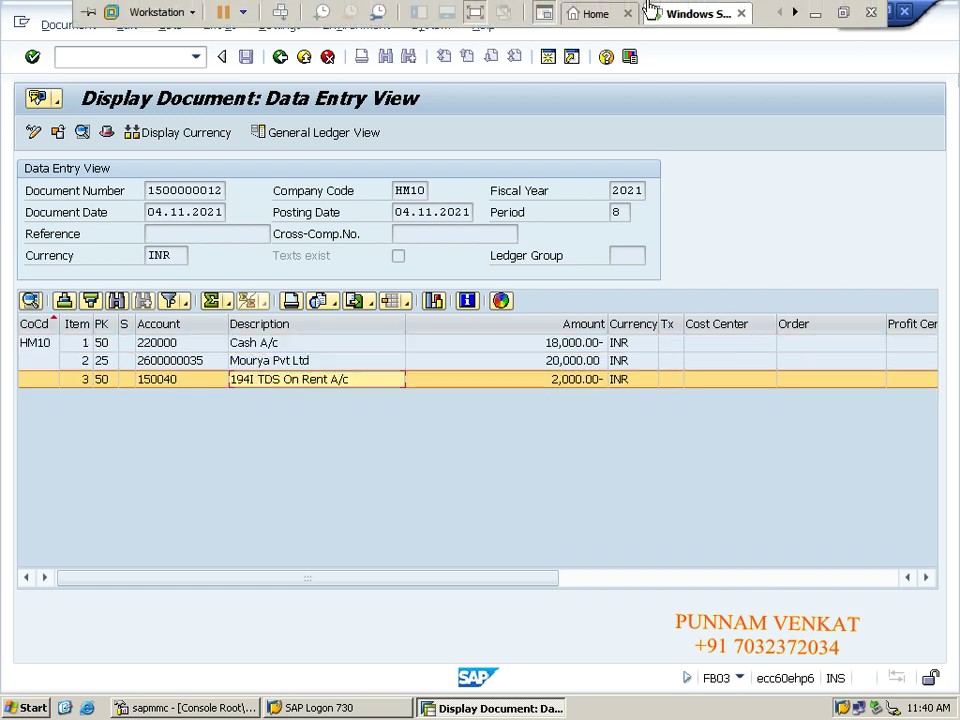
left_click(812, 22)
left_click(356, 533)
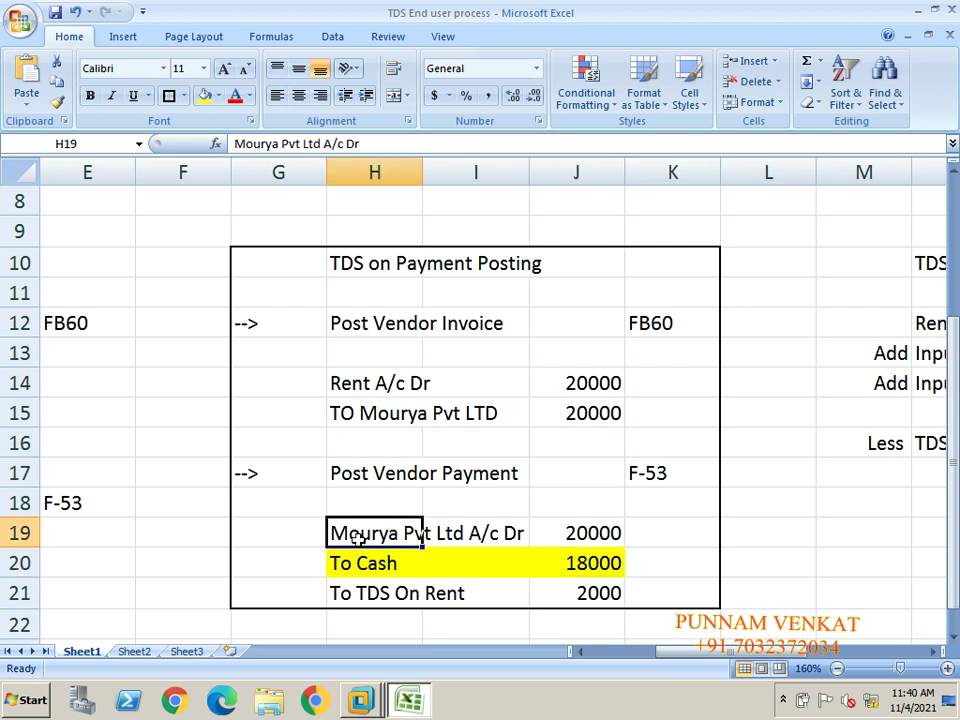
key("shift+Right")
key("shift+Right")
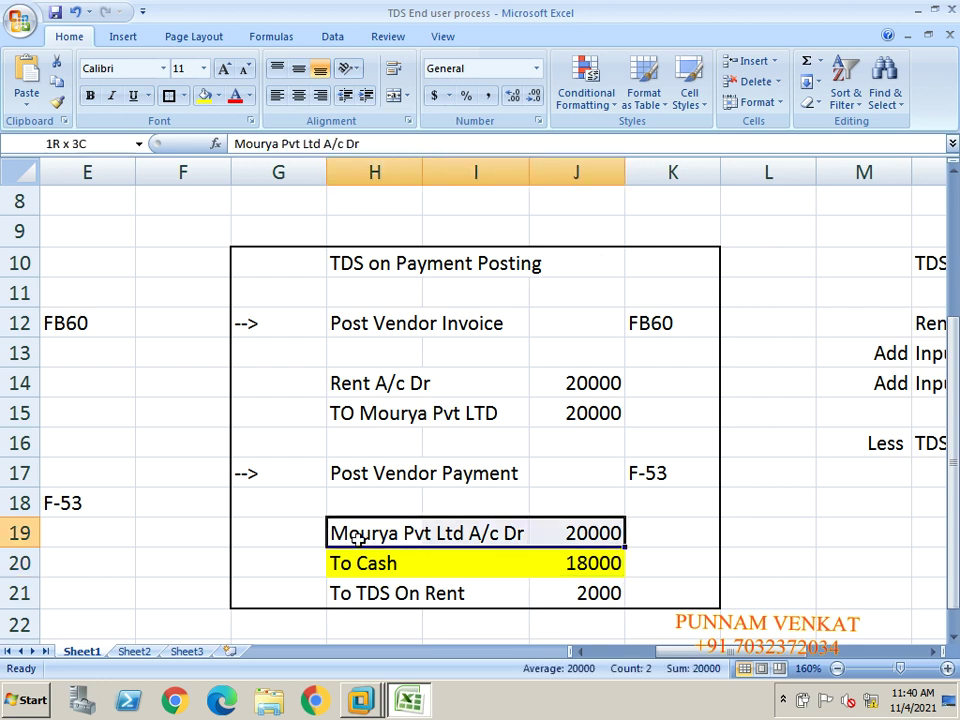
key("Down")
key("Down")
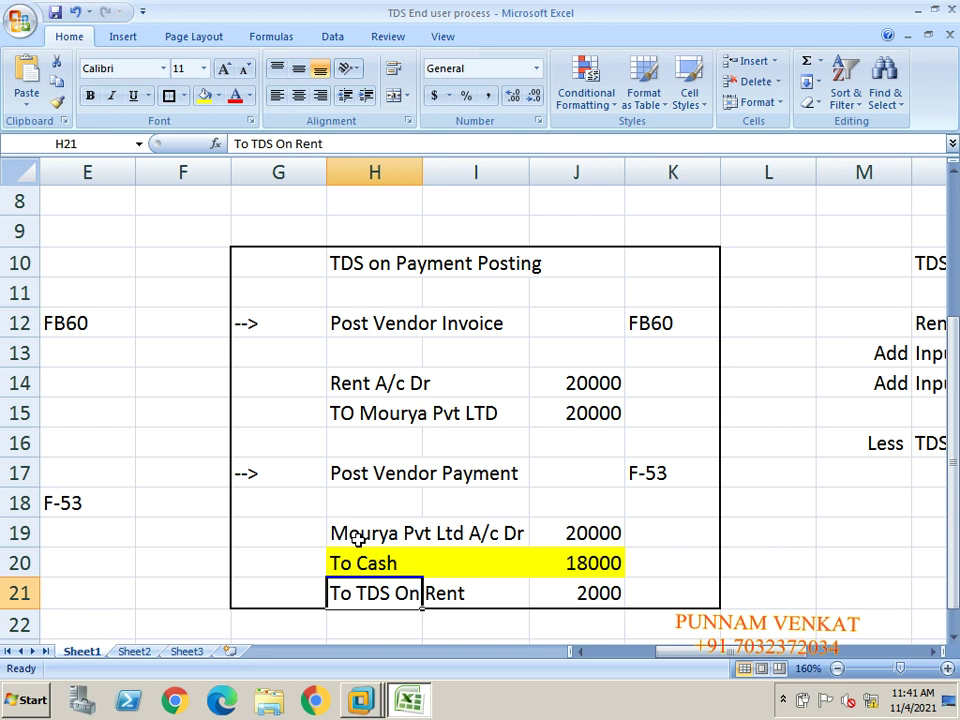
- Go to the TDS + GST Posting scenario on Sheet1 and select its block M10:P17 for review
key("Right")
key("Right")
key("Right")
key("Right")
key("Right")
key("Right")
key("Right")
key("Right")
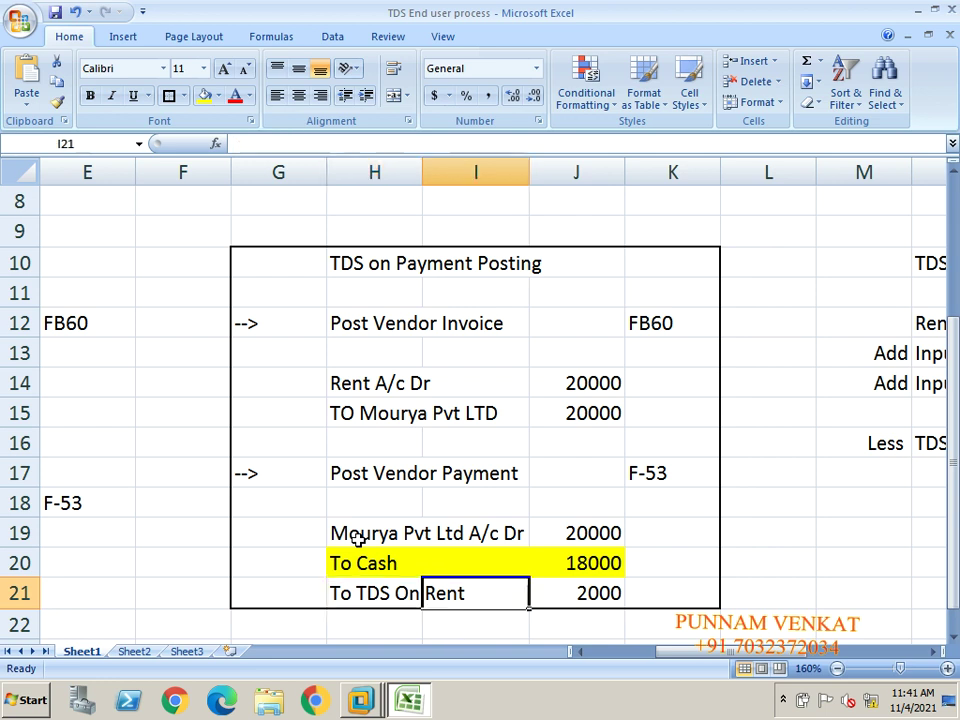
key("Right")
key("Right")
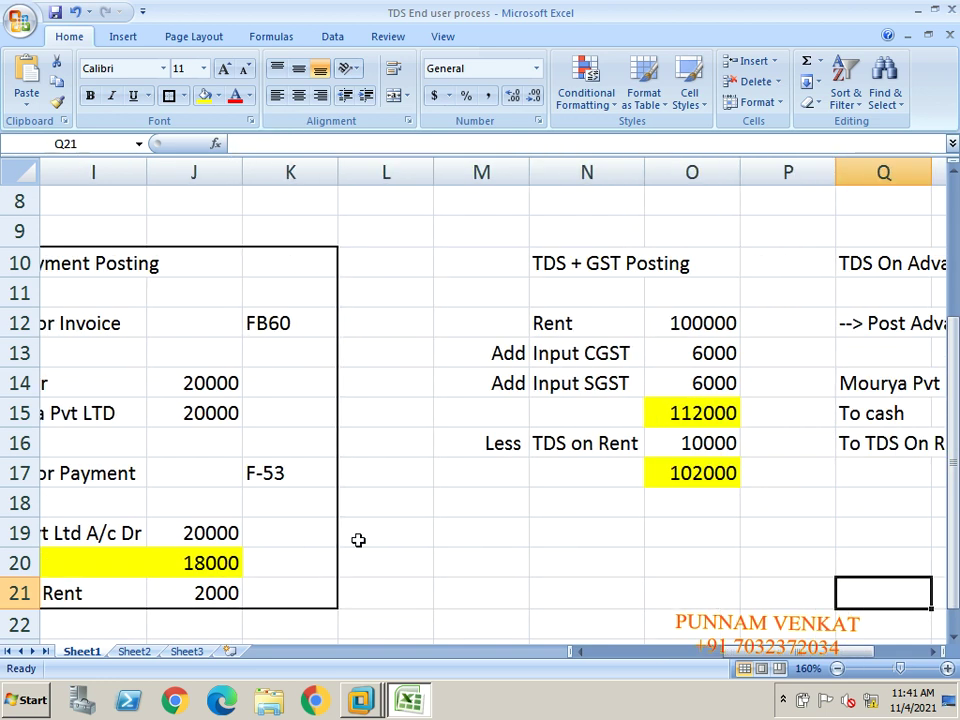
left_click(382, 258)
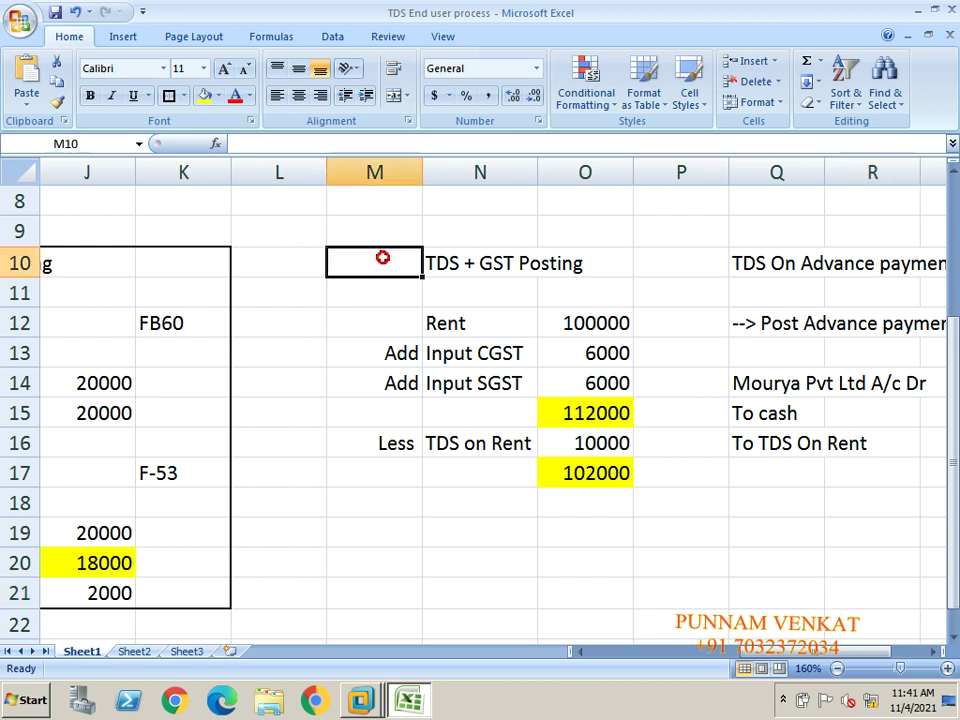
key("shift+Right")
key("shift+Right")
key("shift+Right")
key("shift+Down")
key("shift+Down")
key("shift+Down")
key("shift+Down")
key("shift+Down")
key("shift+Down")
key("shift+Down")
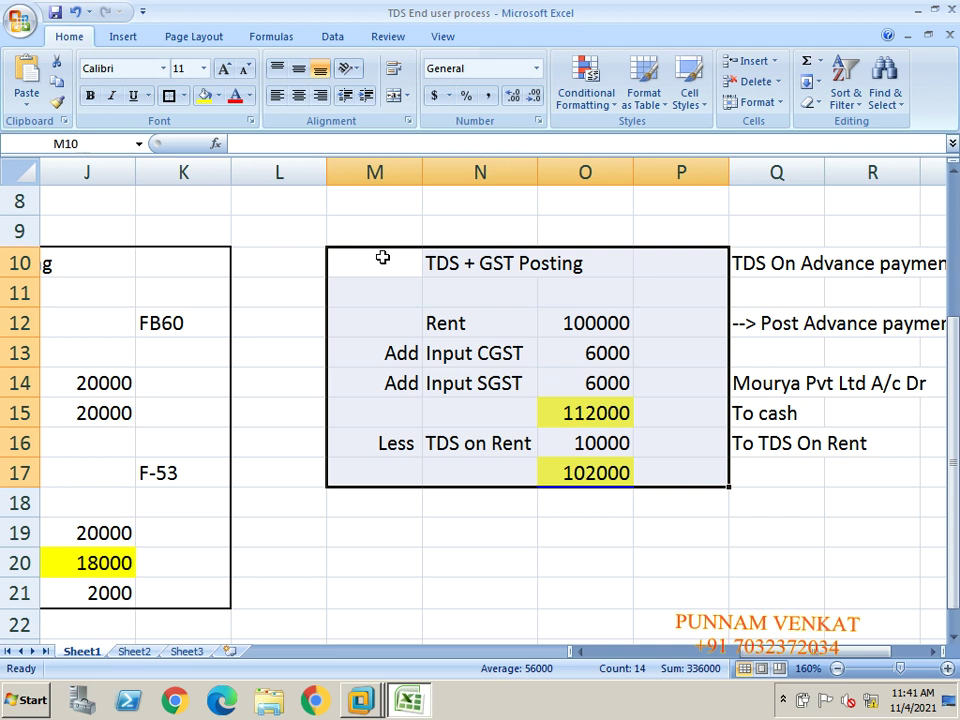
- Examine the scenario's rent amount, the Input CGST and Input SGST additions, and the invoice total formula in O15
left_click(437, 358)
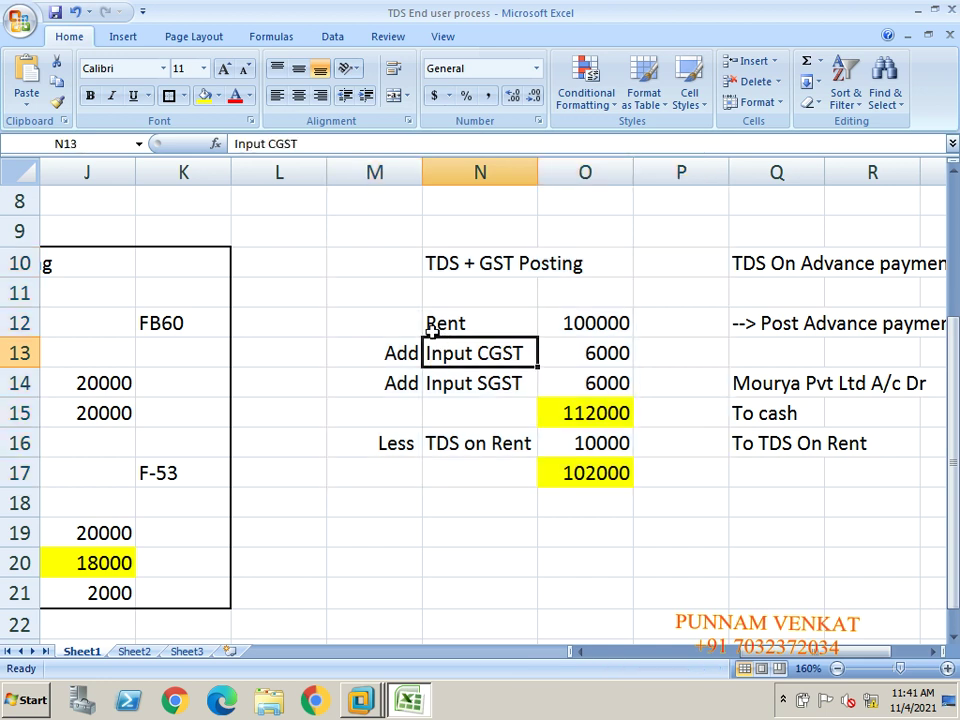
left_click(430, 324)
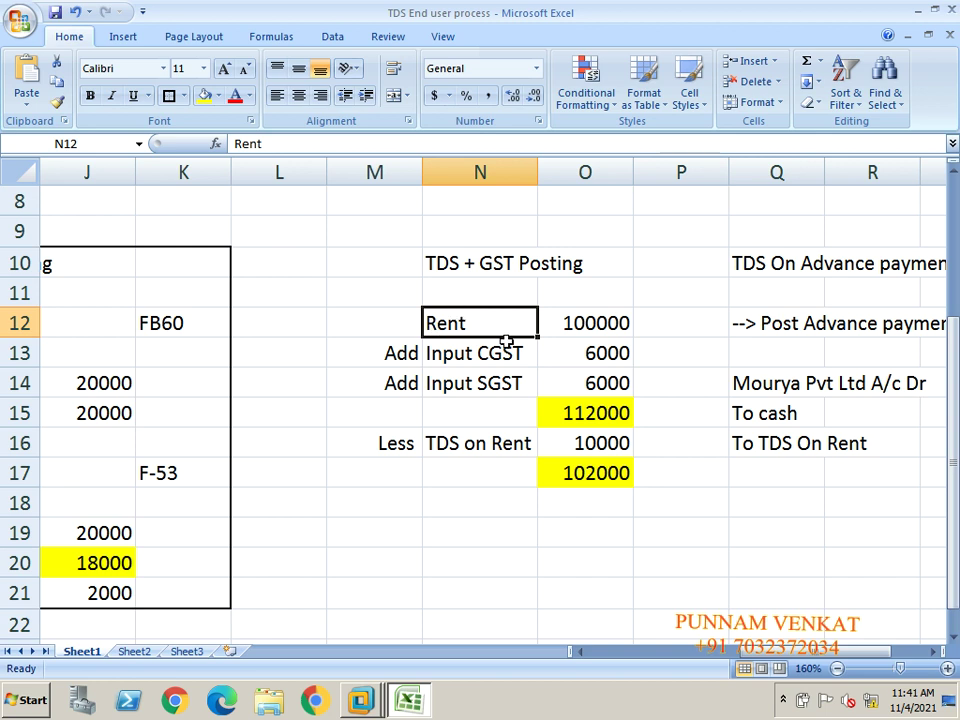
left_click(584, 323)
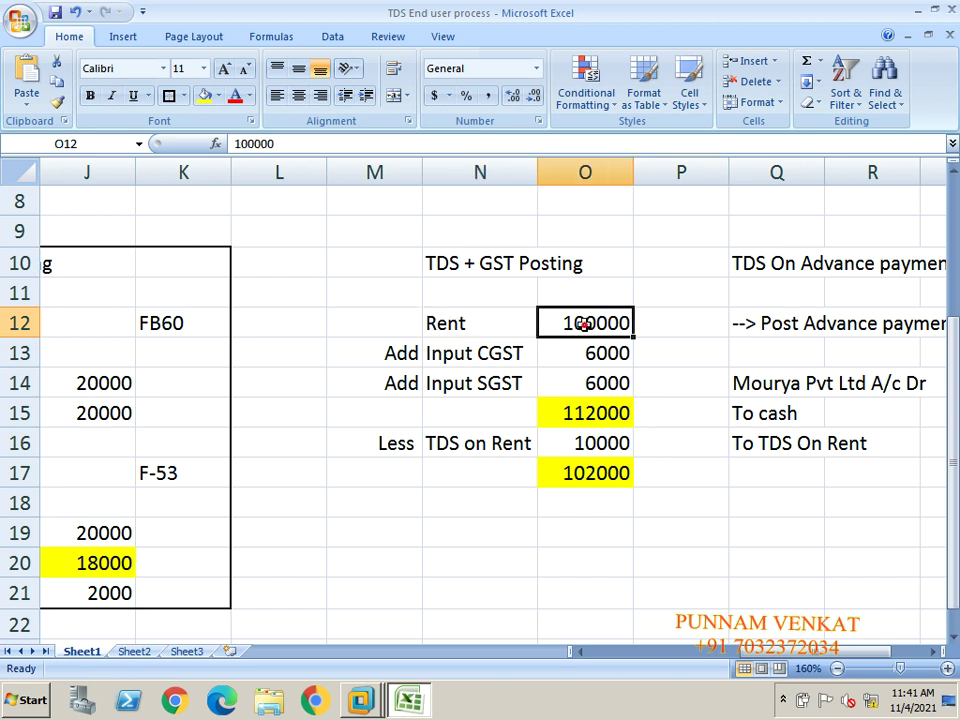
left_click(491, 322)
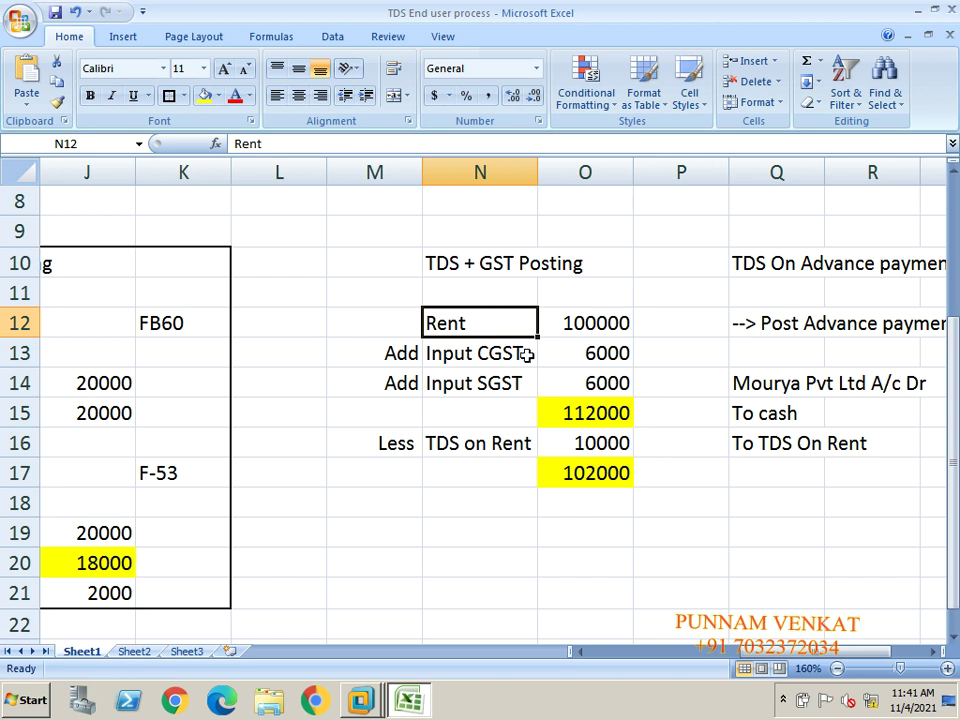
left_click(588, 326)
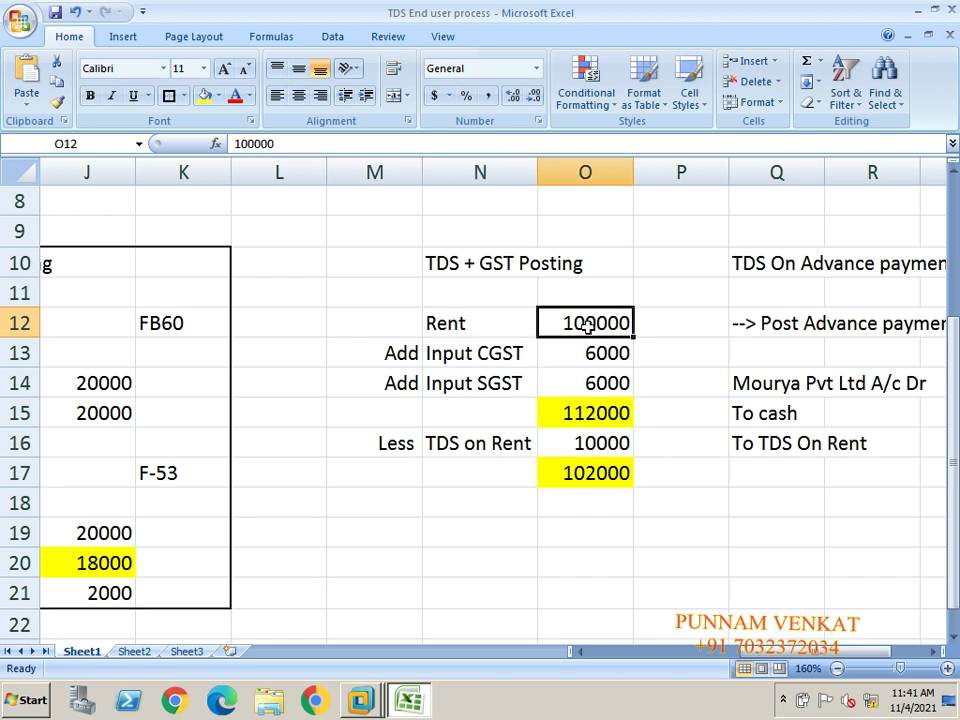
left_click(398, 360)
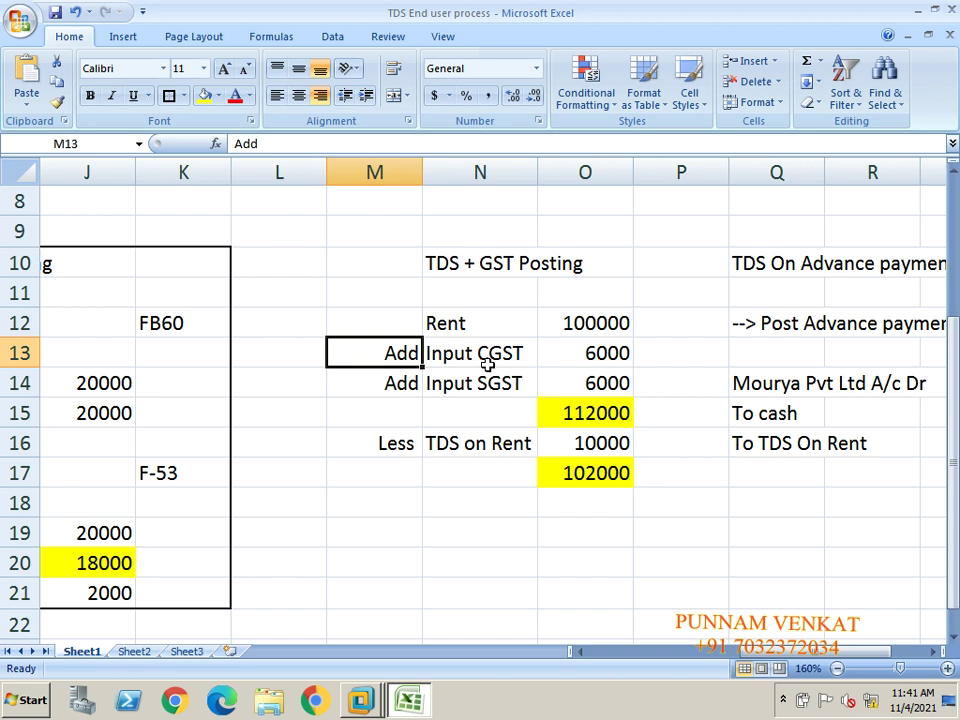
left_click(590, 360)
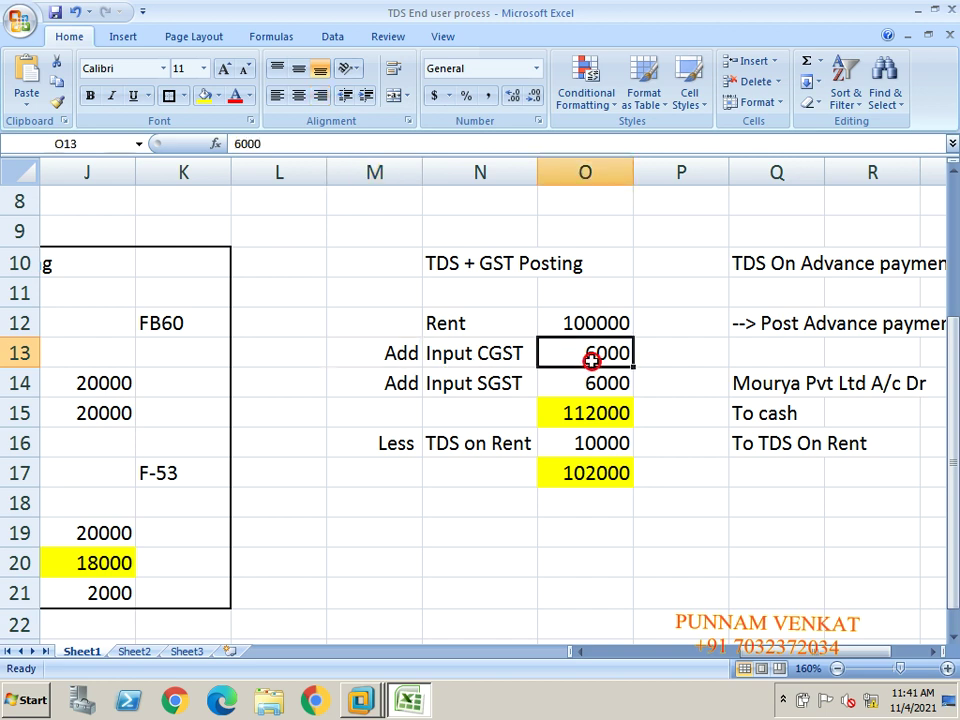
left_click(398, 386)
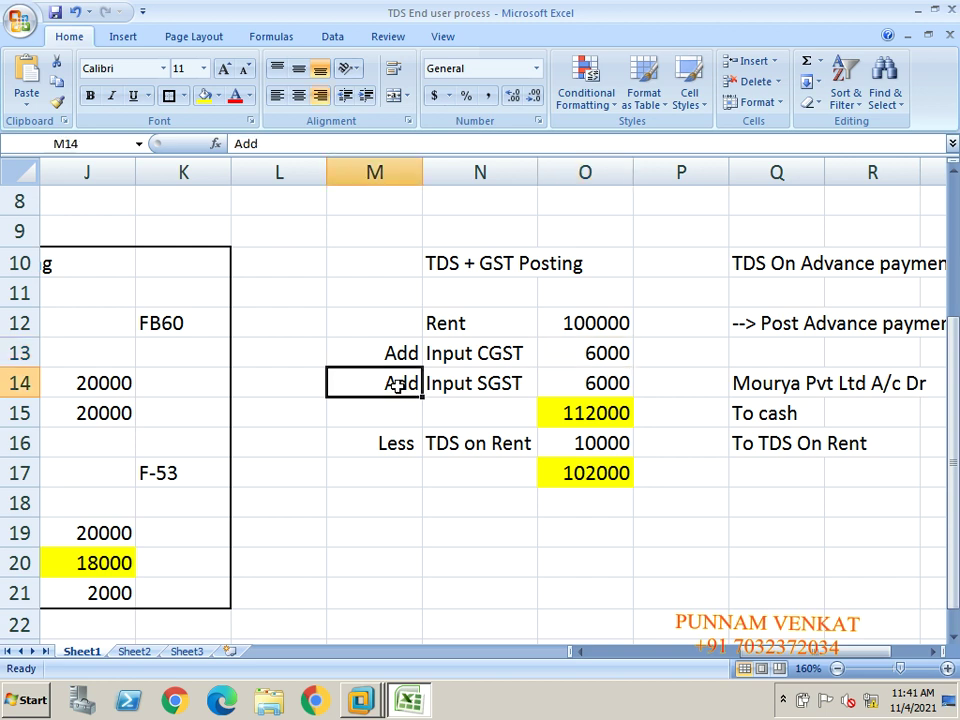
left_click(587, 385)
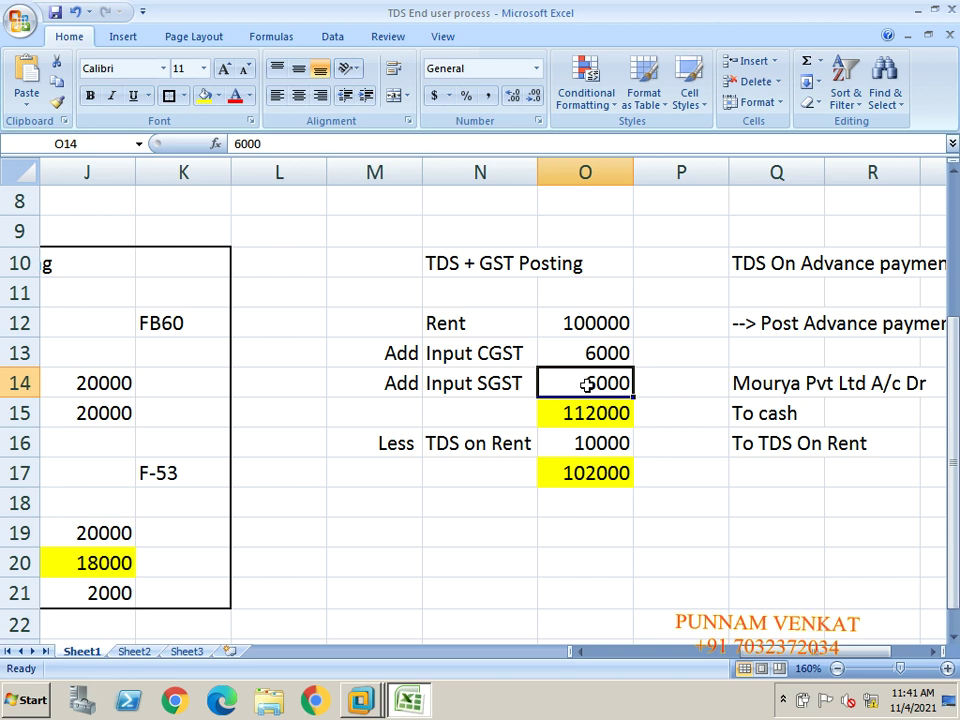
key("Return")
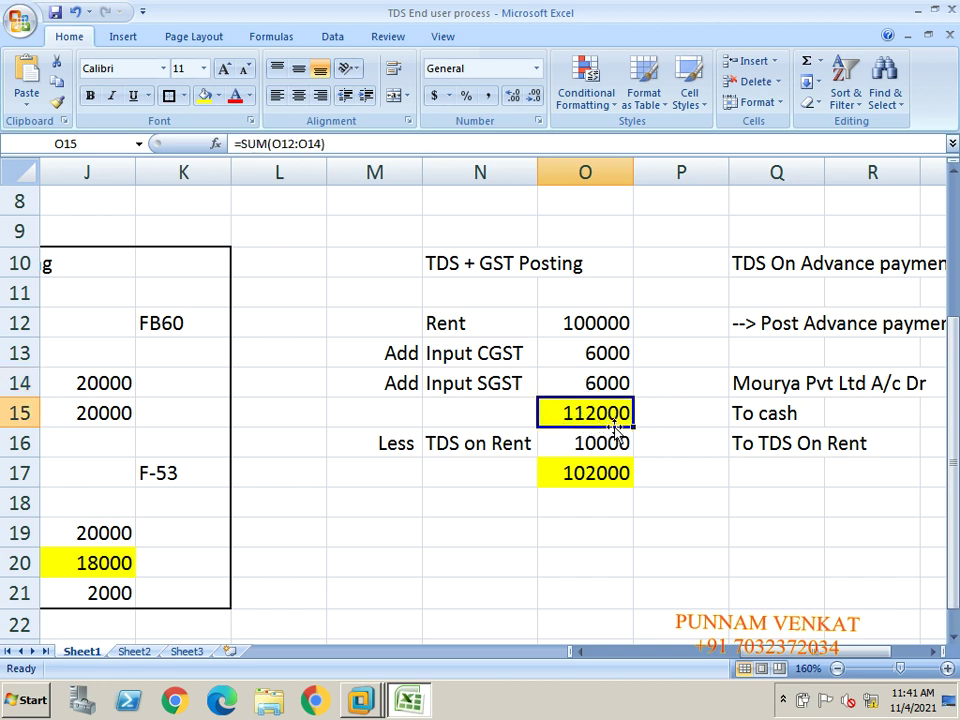
- Examine the TDS on Rent deduction against the rent base and invoice total, then the net payable formula in O17
left_click(399, 448)
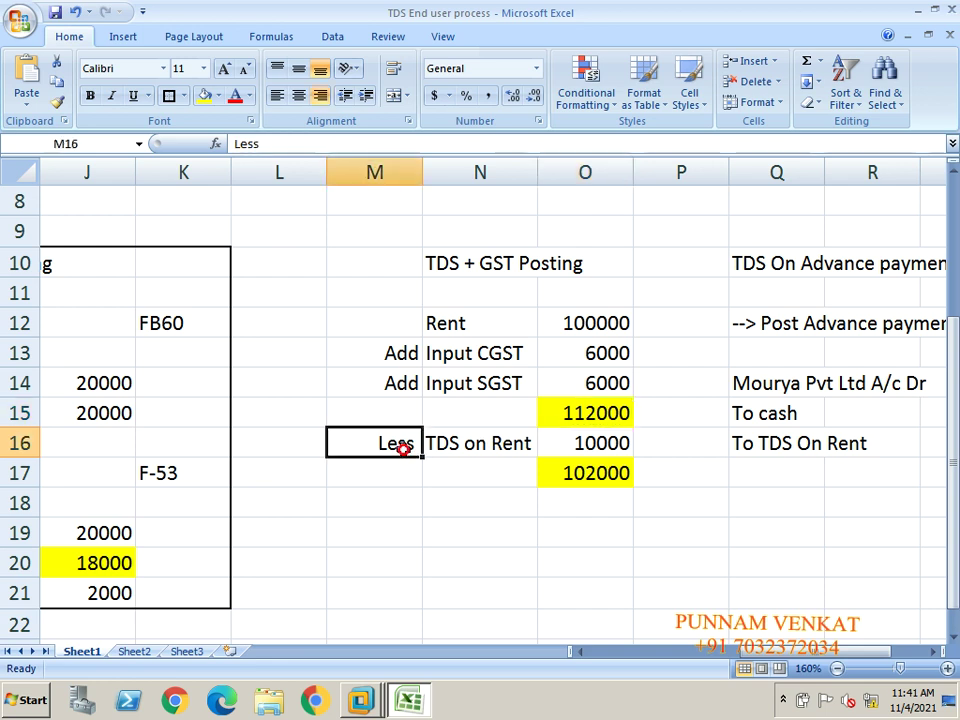
left_click(595, 449)
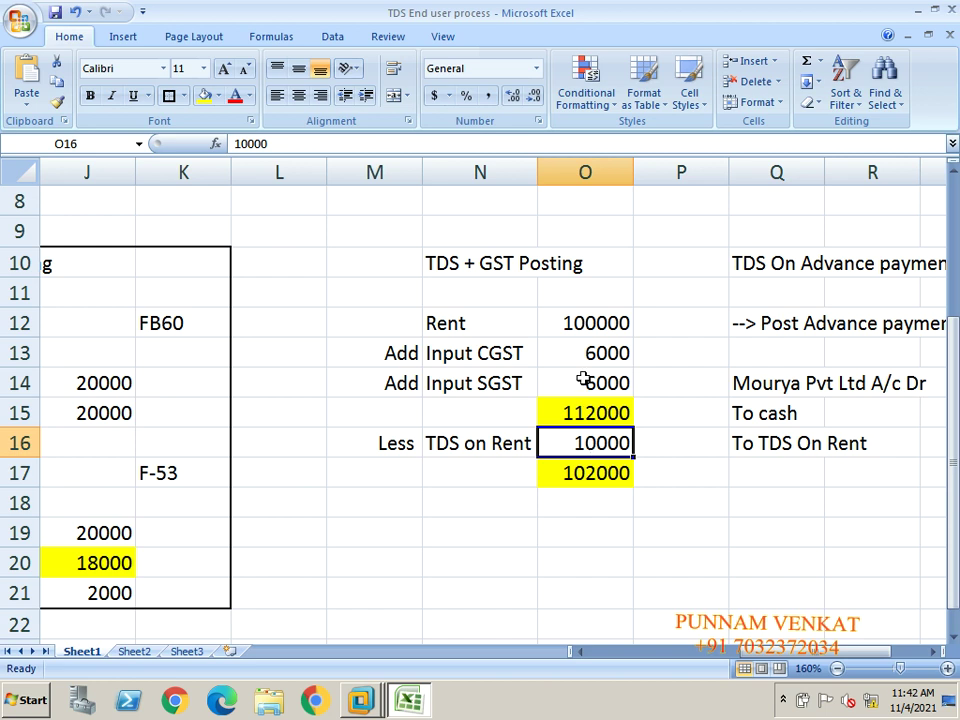
left_click(580, 325)
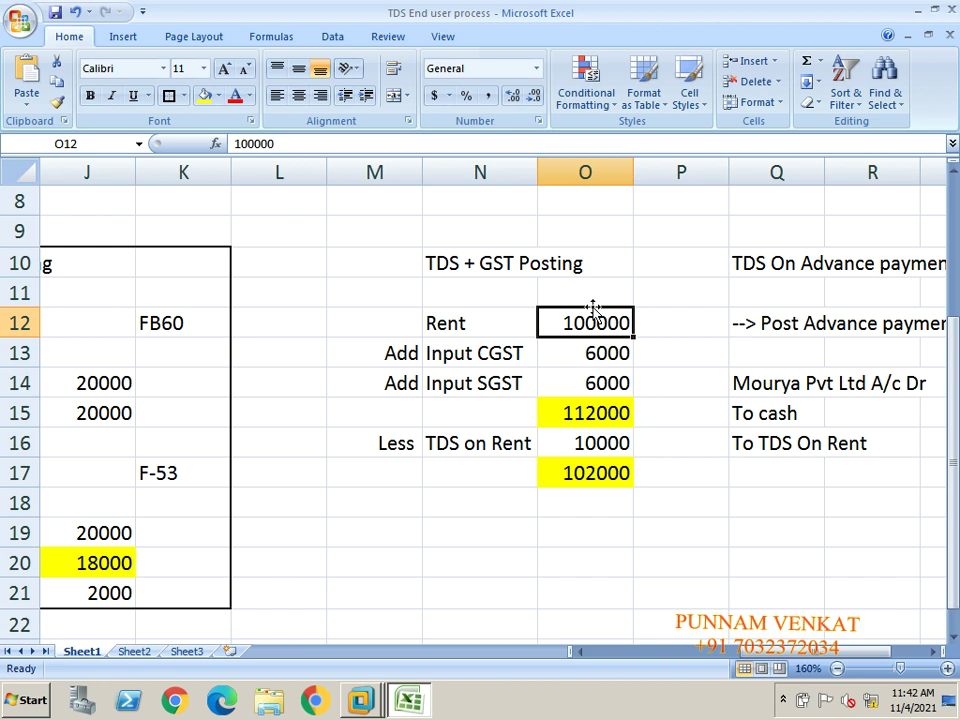
left_click(558, 447)
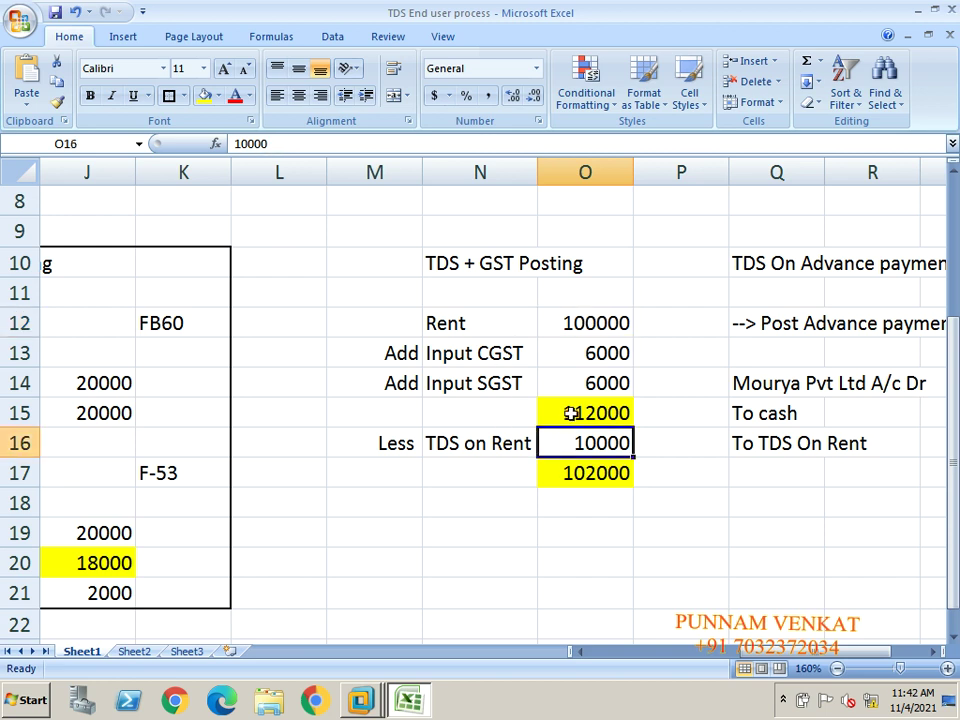
left_click(570, 413)
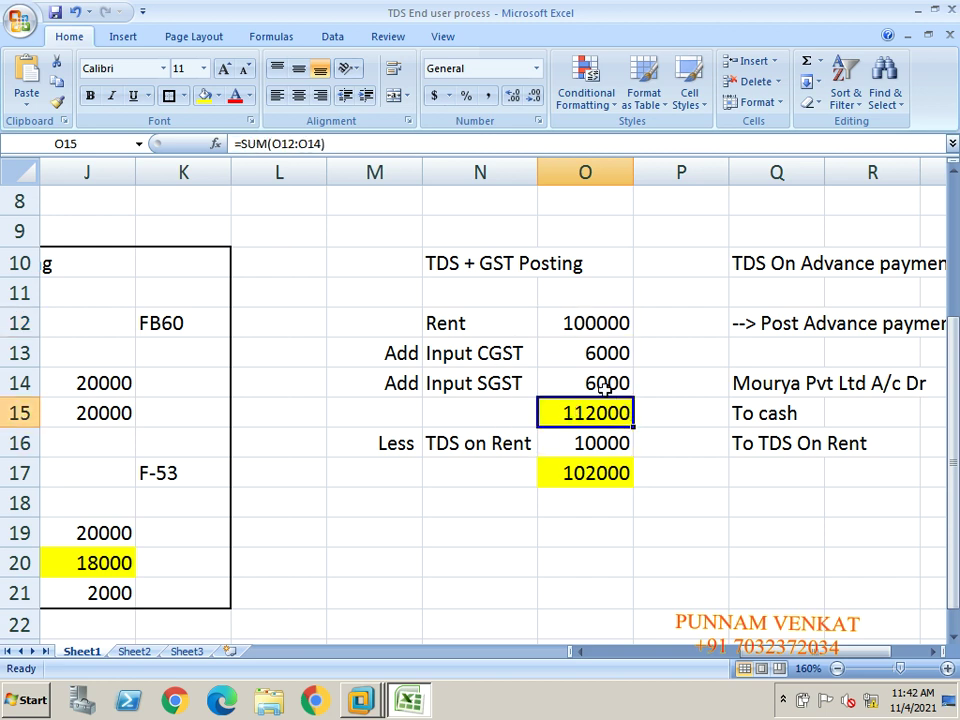
left_click(587, 330)
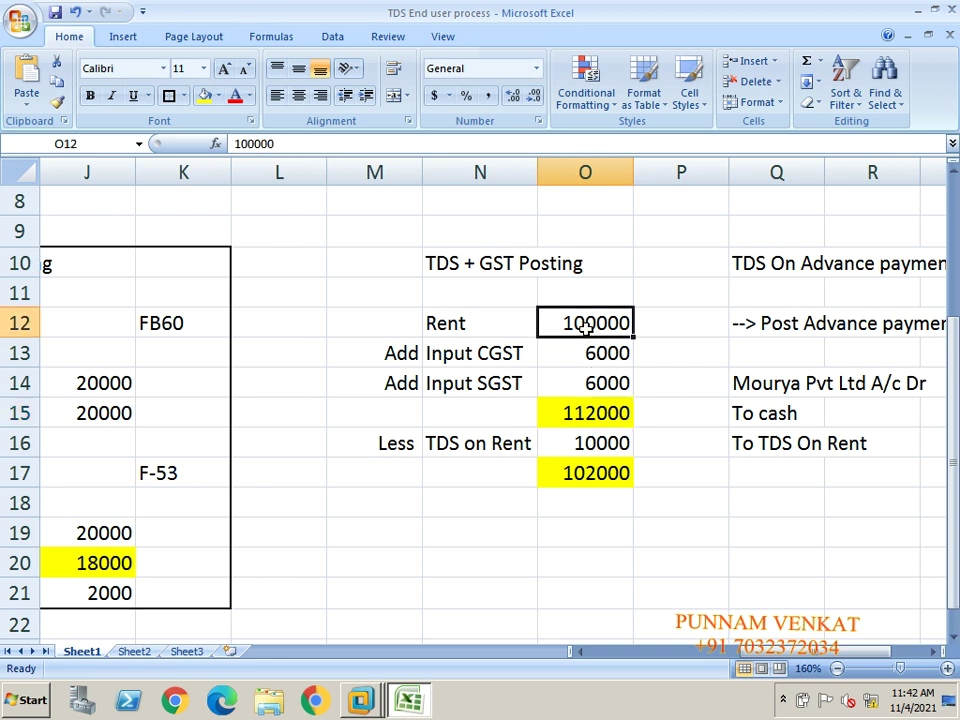
left_click(403, 448)
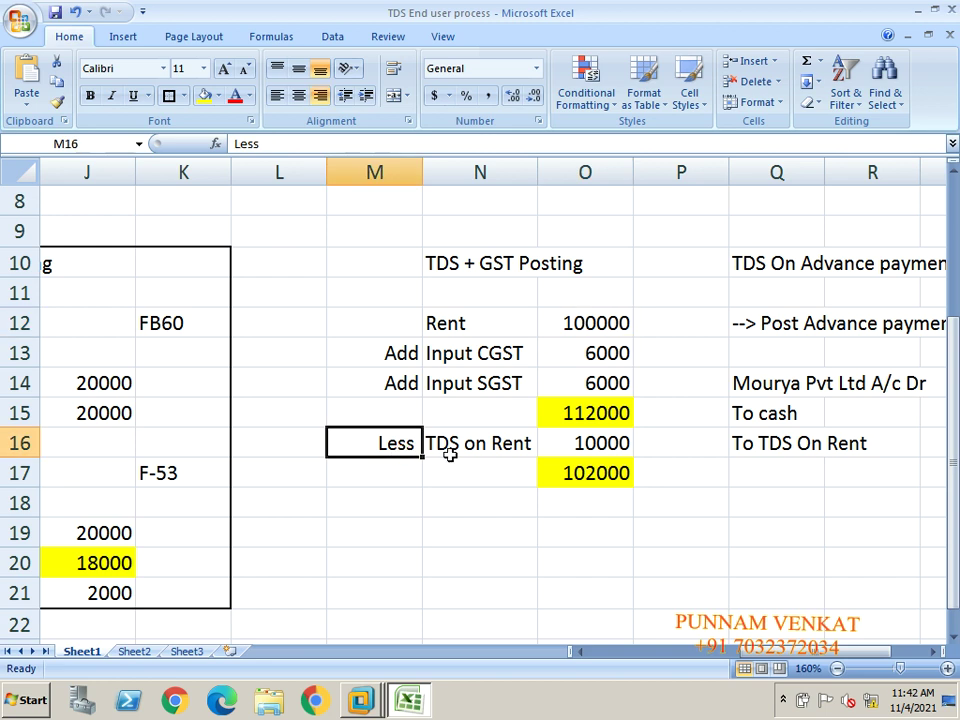
left_click(482, 453)
left_click(590, 449)
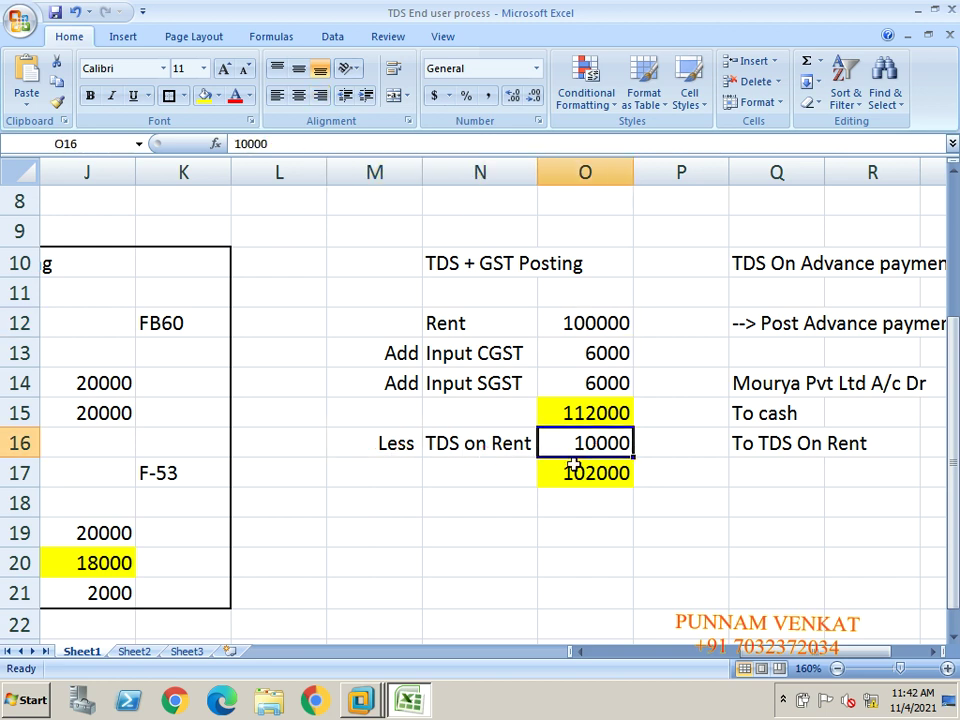
left_click(568, 481)
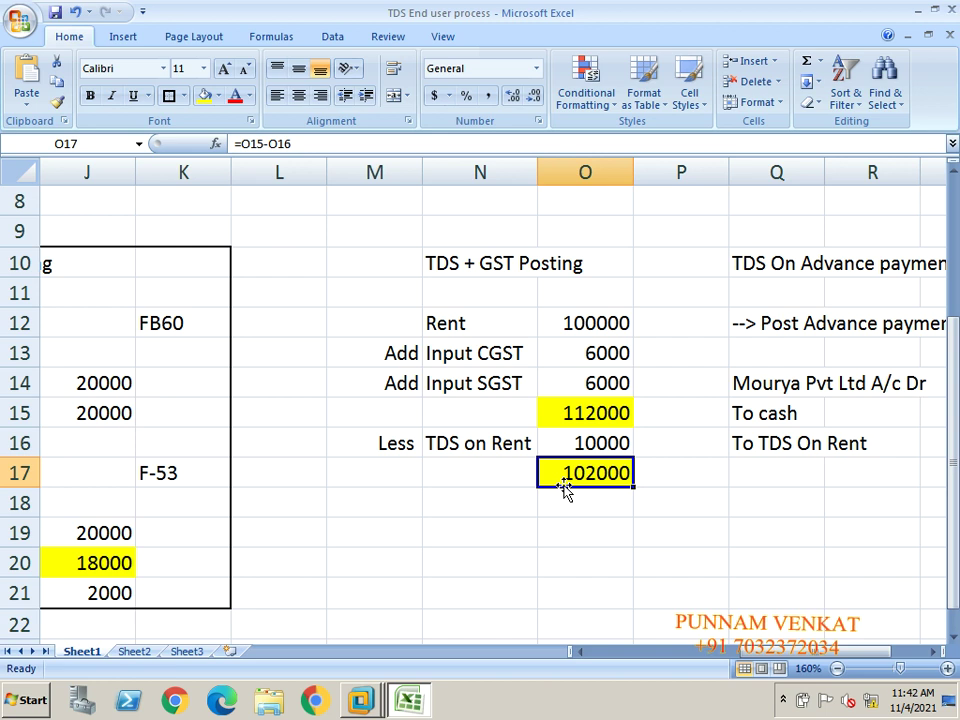
- Select the TDS + GST Posting calculation M10:O17 to review the whole scenario
left_click(364, 270)
left_click_drag(364, 270, 585, 265)
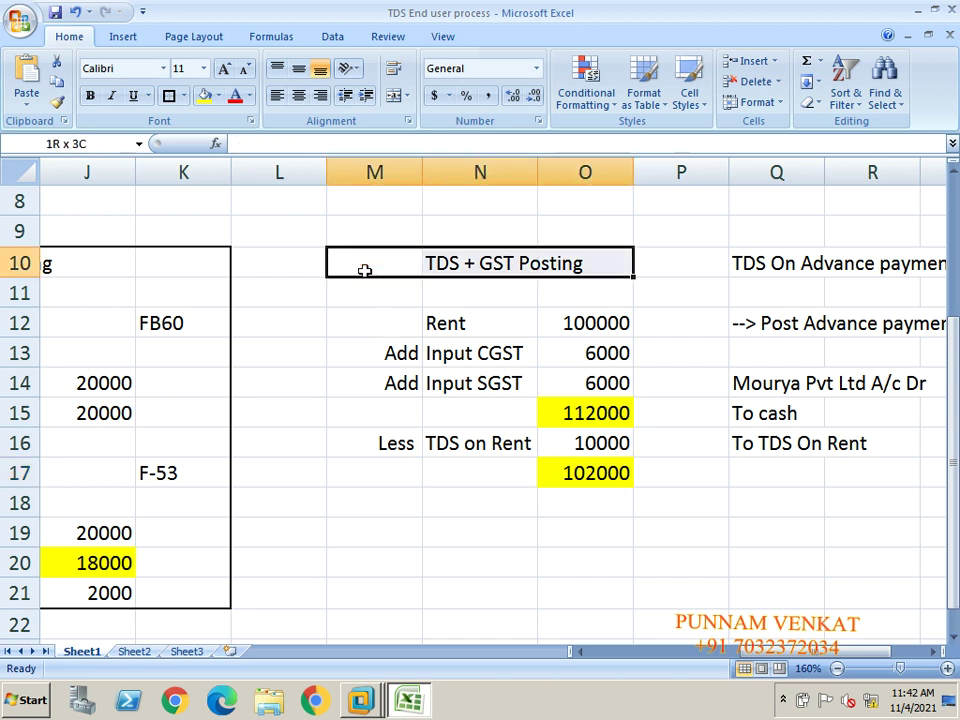
key("shift+Down")
key("shift+Down")
key("shift+Down")
key("shift+Down")
key("shift+Down")
key("shift+Down")
key("shift+Down")
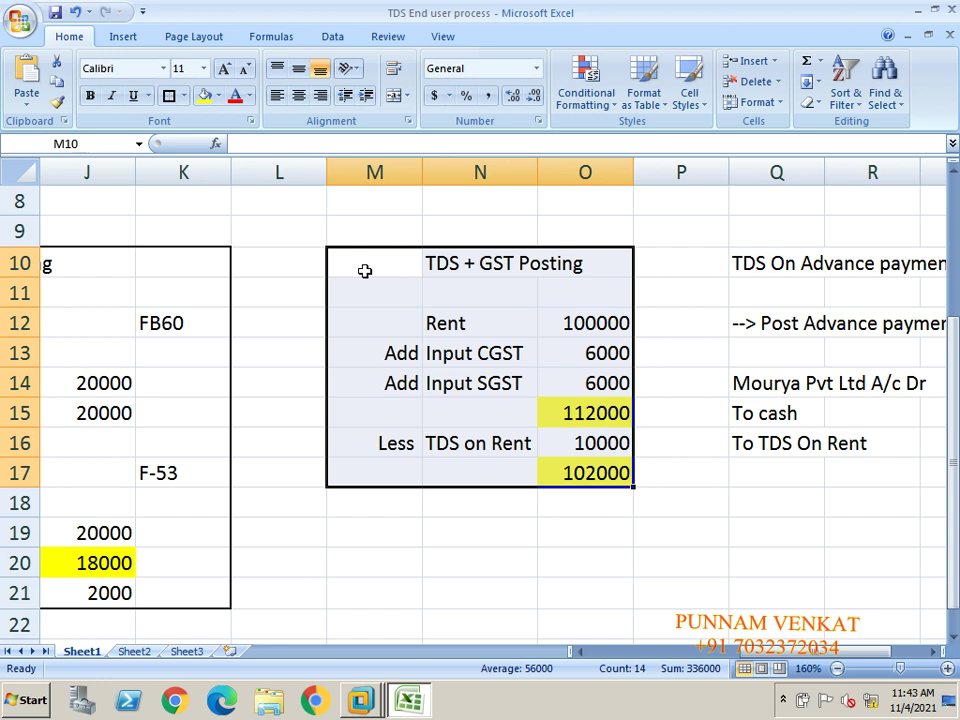
- Enter FB60 in cell N11 under the TDS + GST Posting heading and fill the cell yellow
left_click(433, 376)
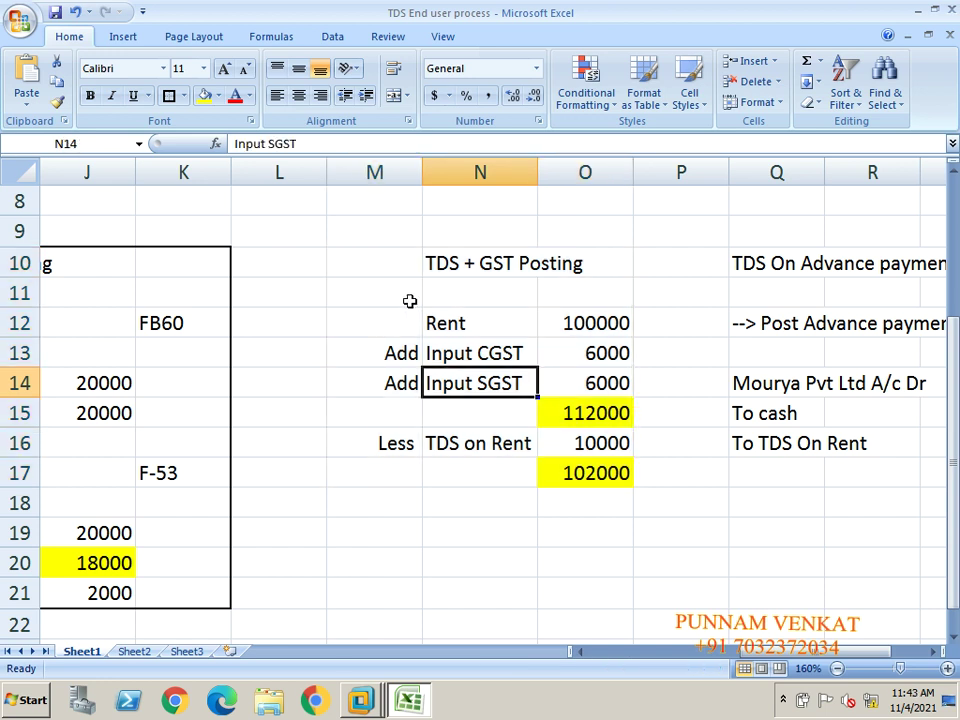
left_click(509, 296)
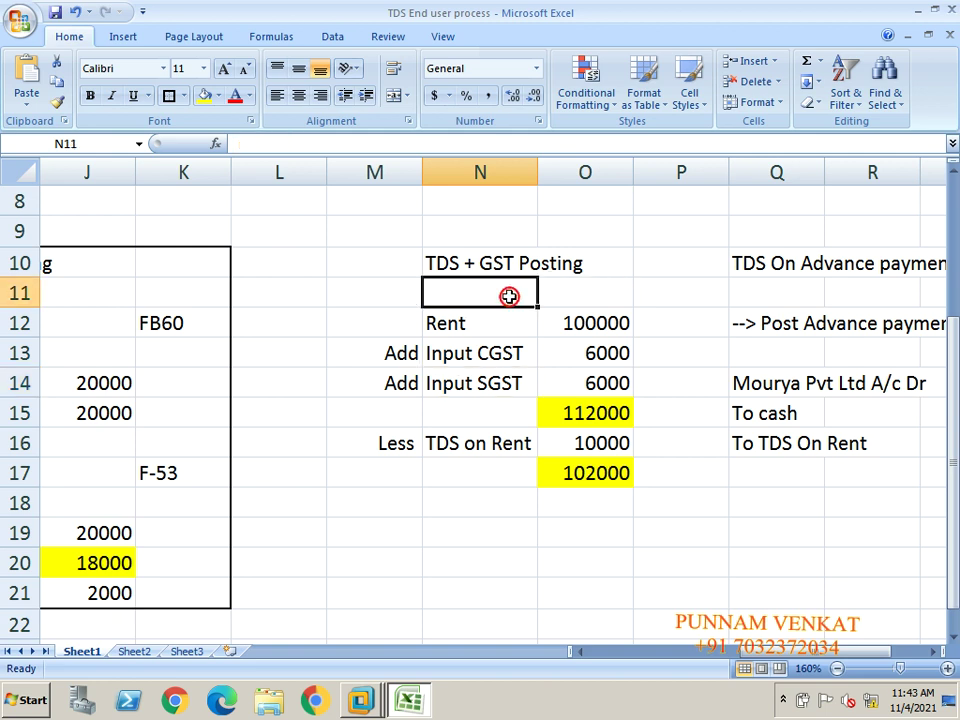
type("FB60")
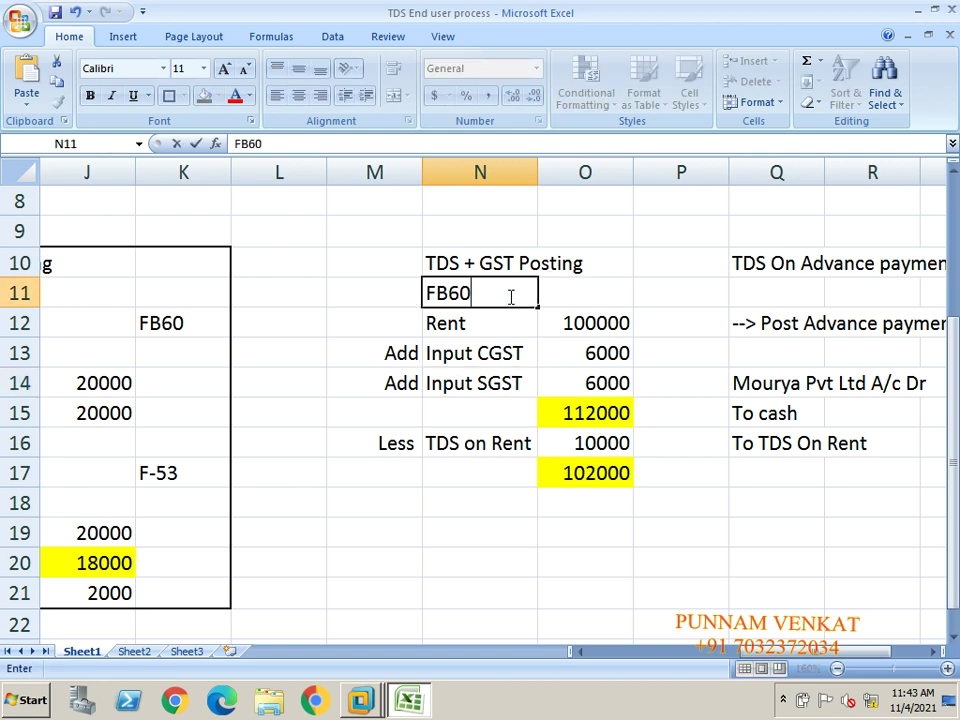
key("Return")
left_click(482, 290)
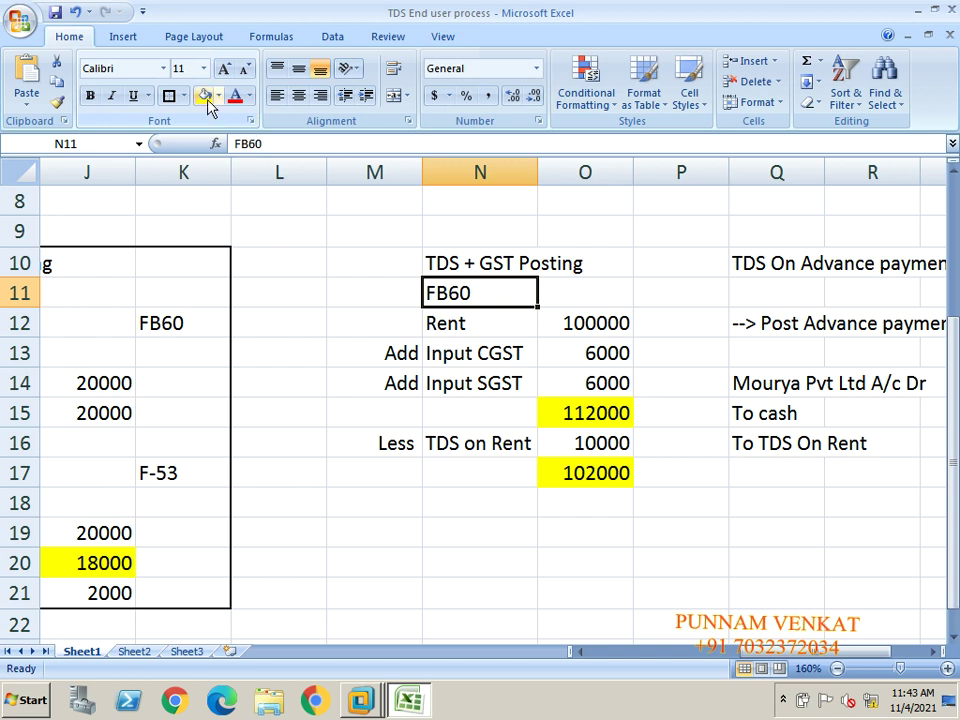
left_click(206, 99)
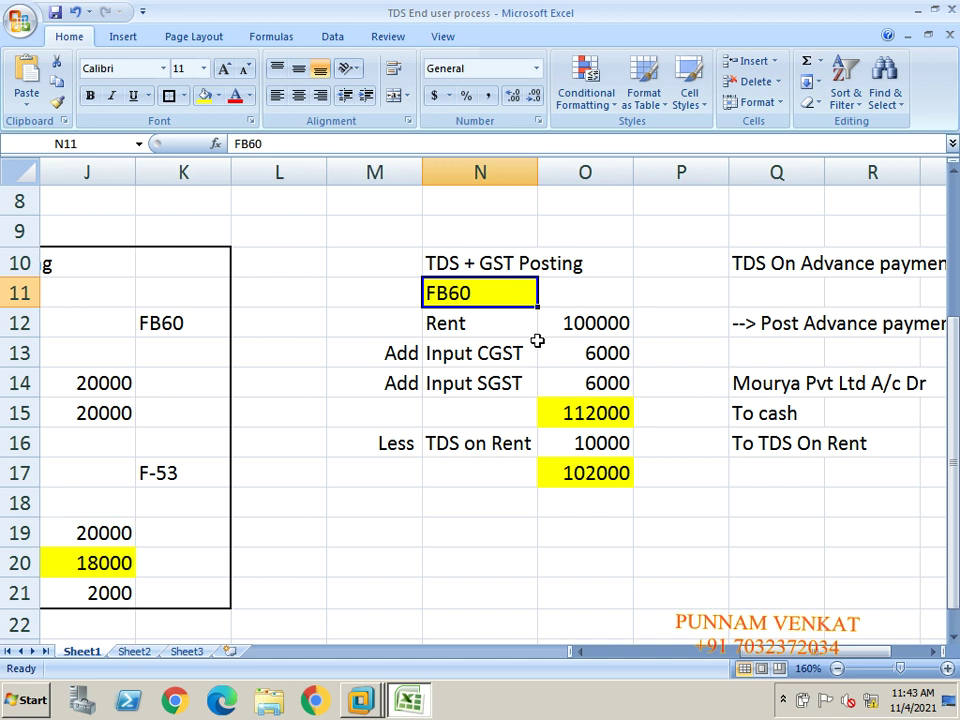
- Switch to the SAP session, leave the displayed payment document and start vendor invoice entry with transaction FB60
key("alt+Tab")
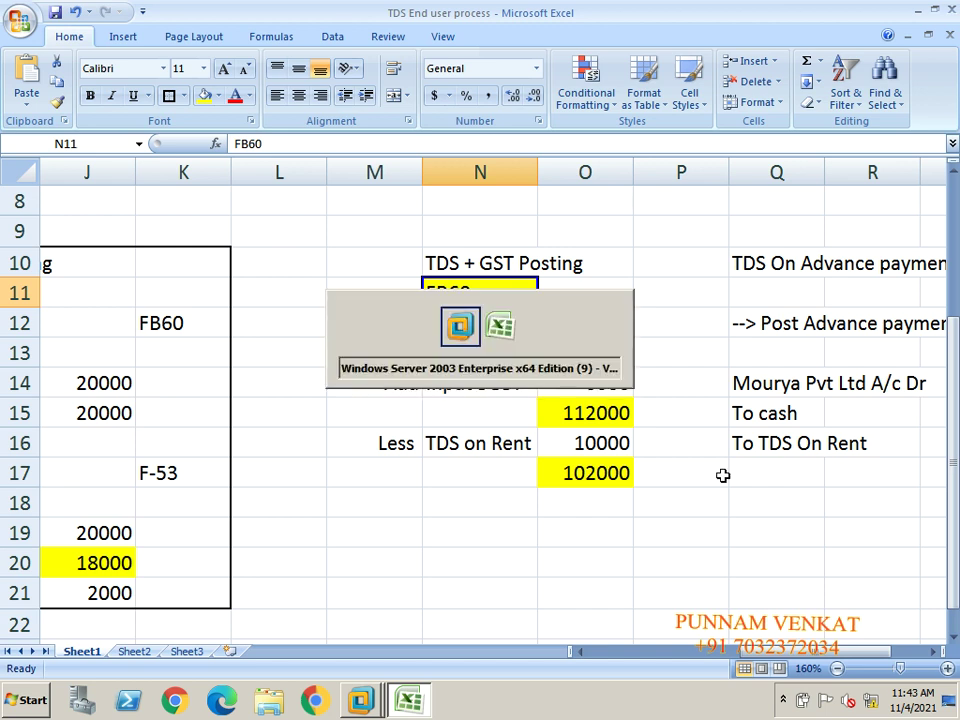
left_click(118, 57)
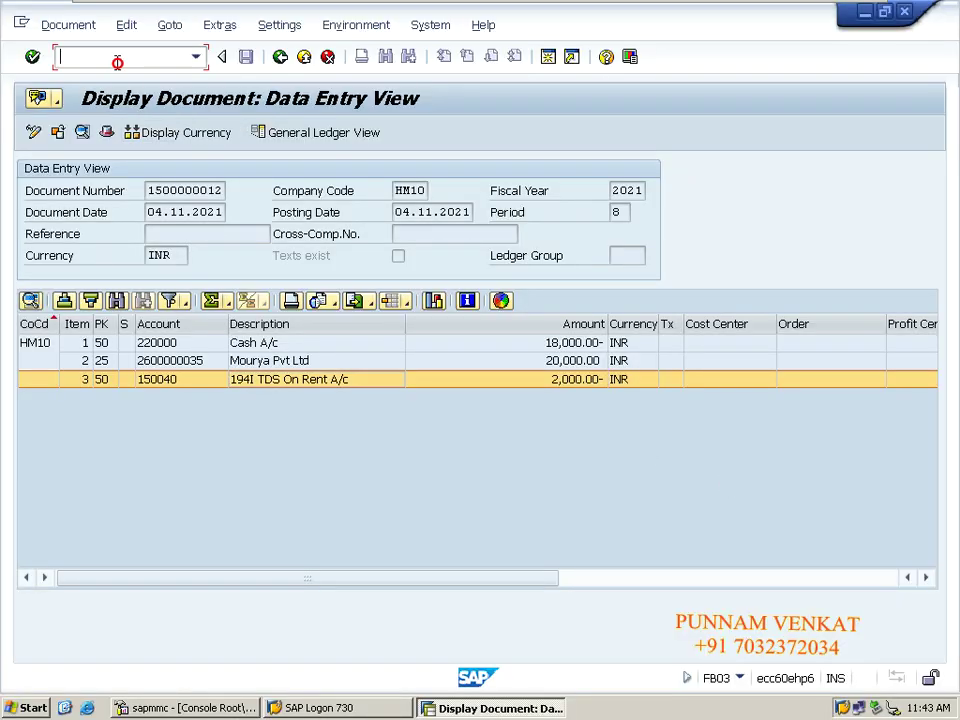
type("/N")
key("Return")
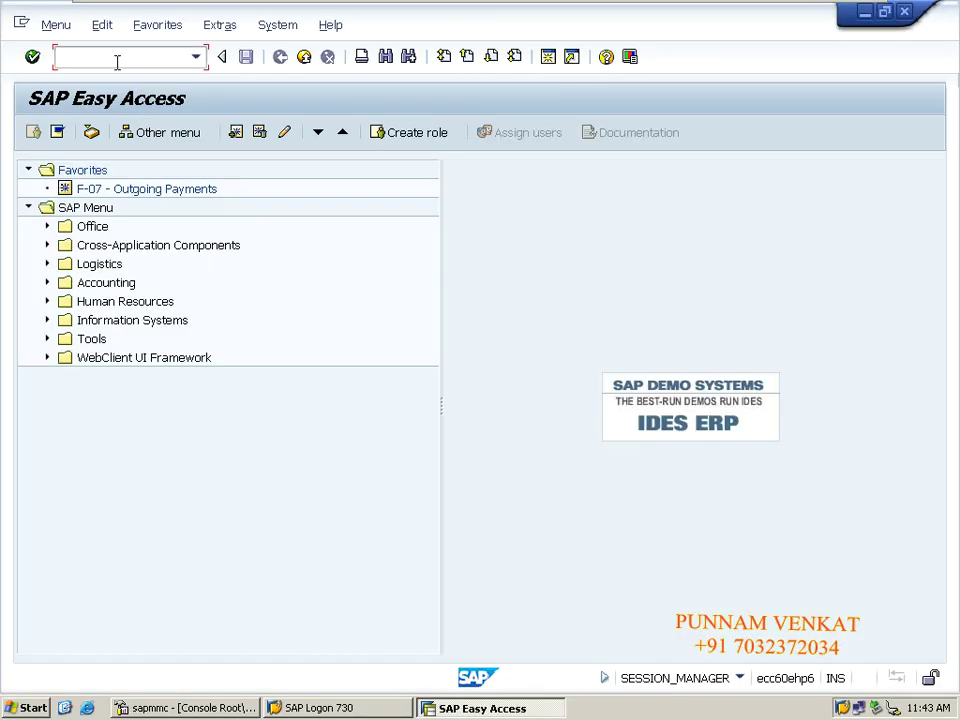
type("FB60")
key("Return")
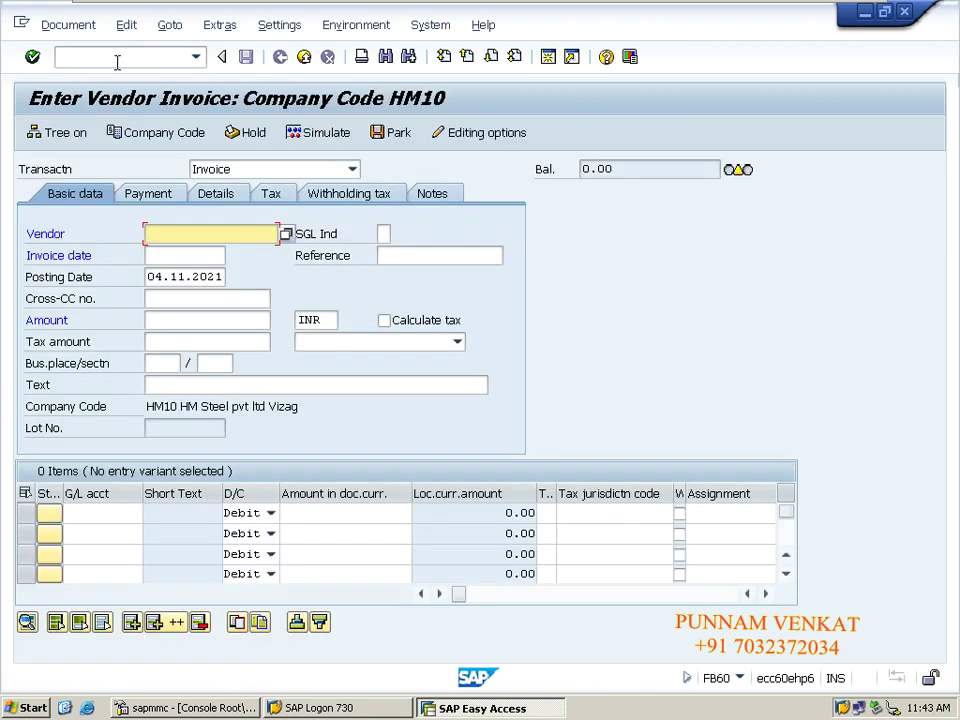
- Look up the vendors of company code HM10 and select Mourya Pvt Ltd as the invoice vendor
left_click(286, 236)
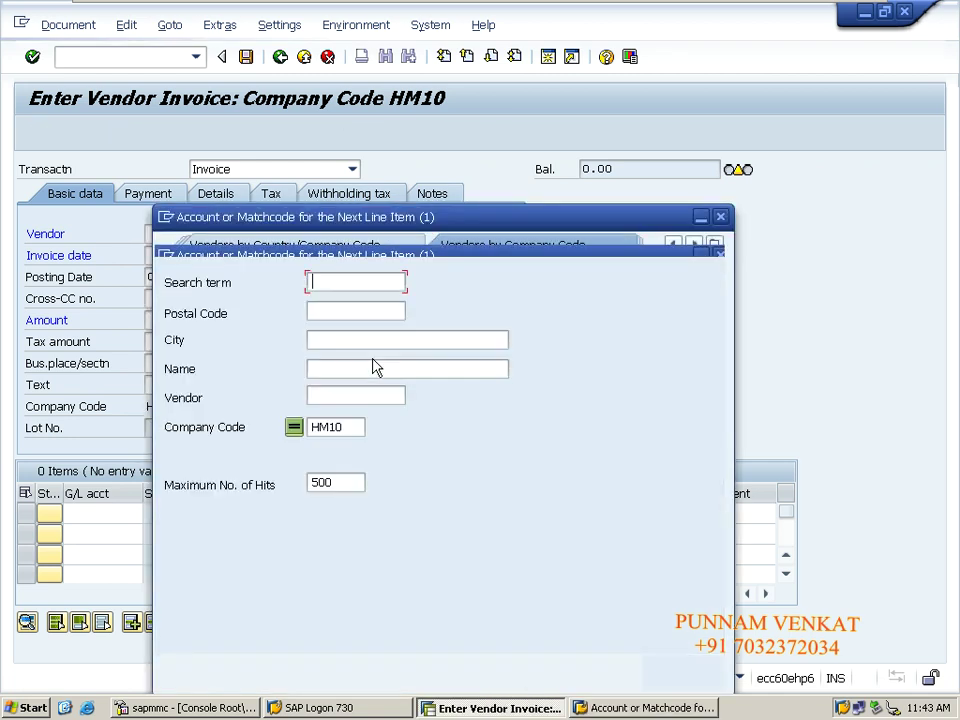
left_click(349, 396)
key("Return")
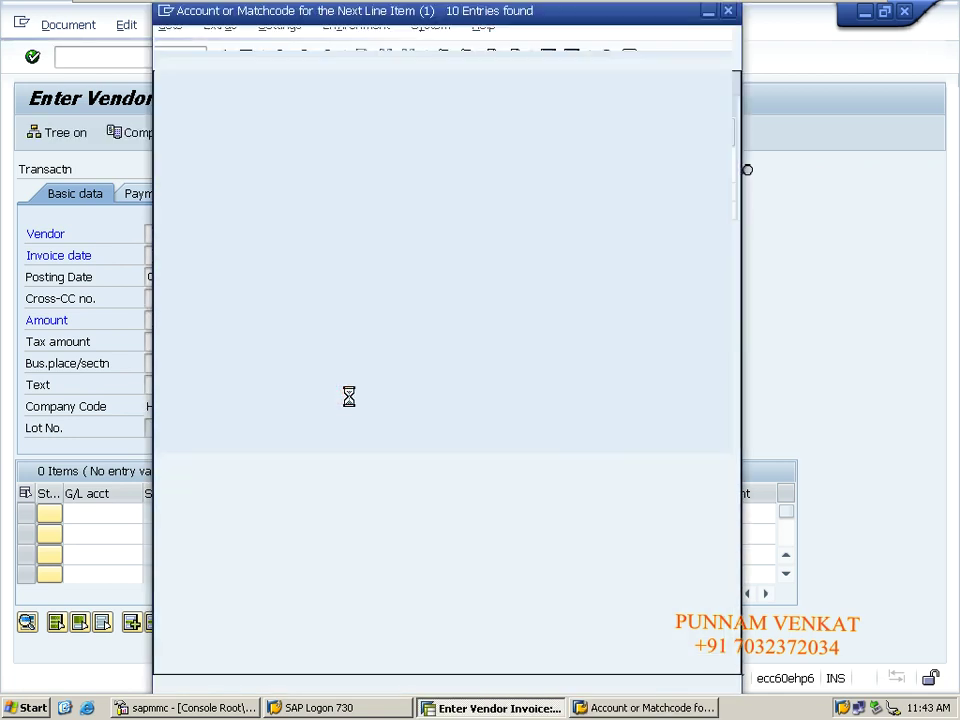
double_click(418, 216)
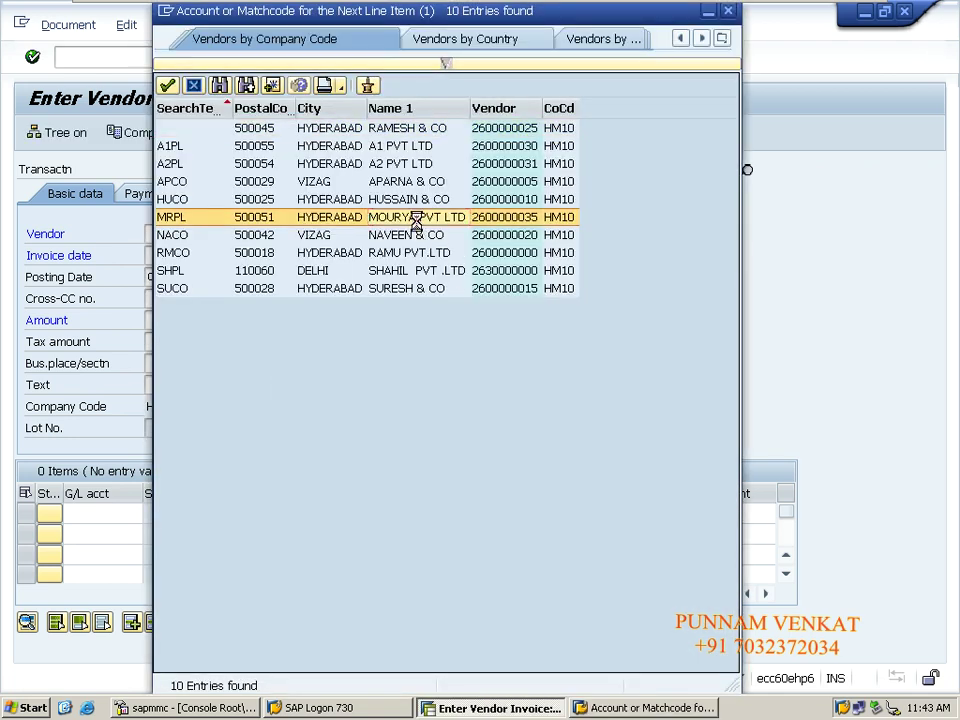
key("Return")
- Set the invoice date to 04.11.2021, matching the posting date, and the reference to INV POST
key("ctrl+c")
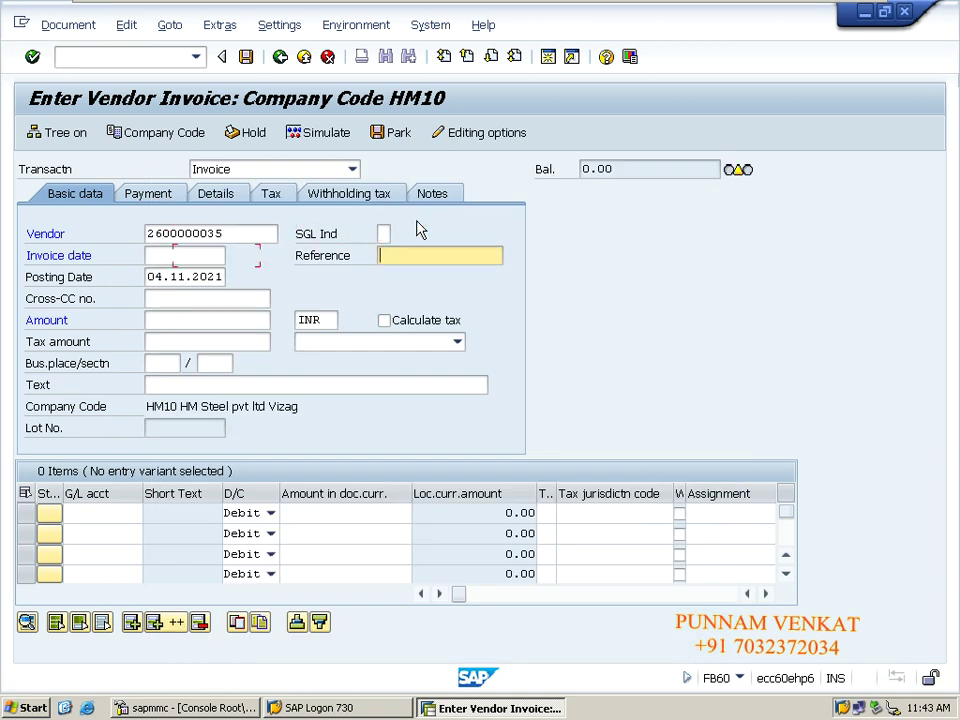
key("Up")
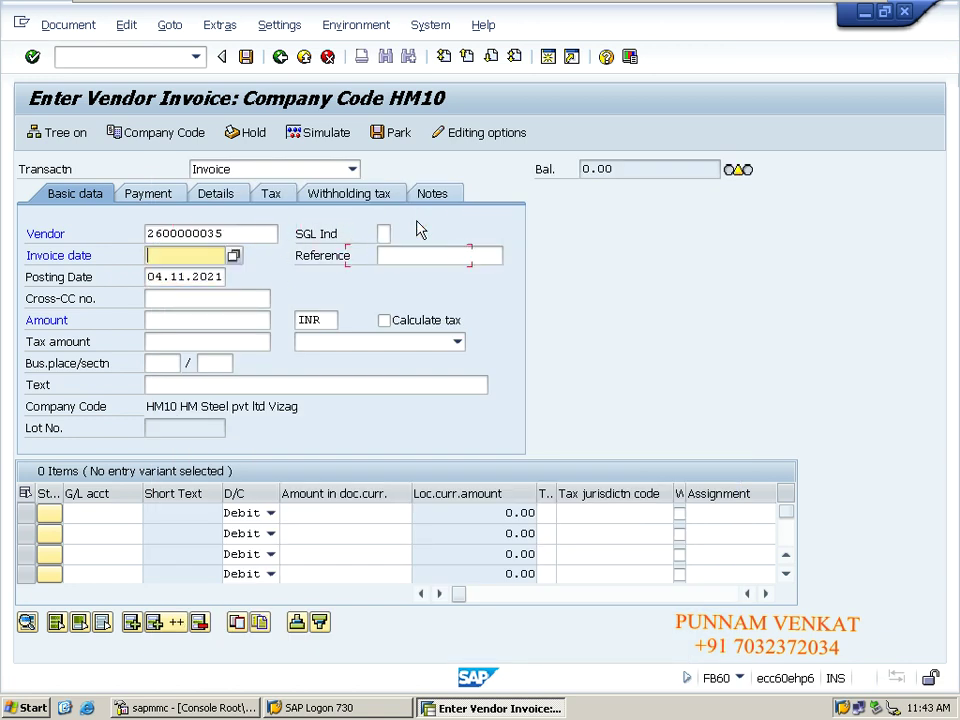
key("ctrl+v")
key("Tab")
key("BackSpace")
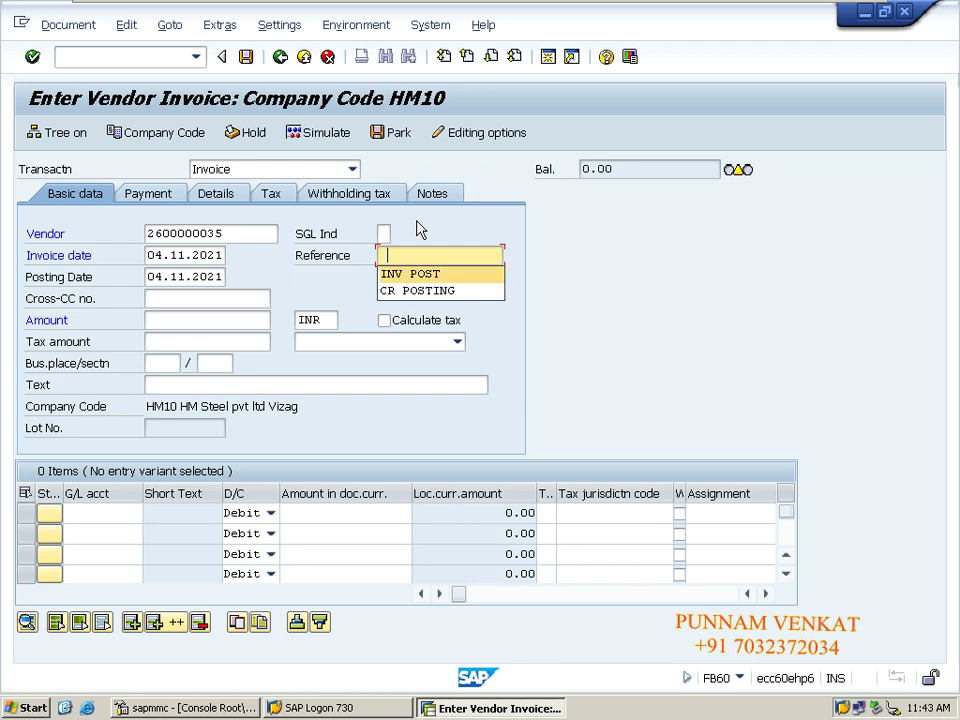
key("Down")
key("Return")
- Fill in the invoice header text with "Being vendor Invoice Posting"
key("Down")
key("Down")
key("Down")
key("Down")
key("BackSpace")
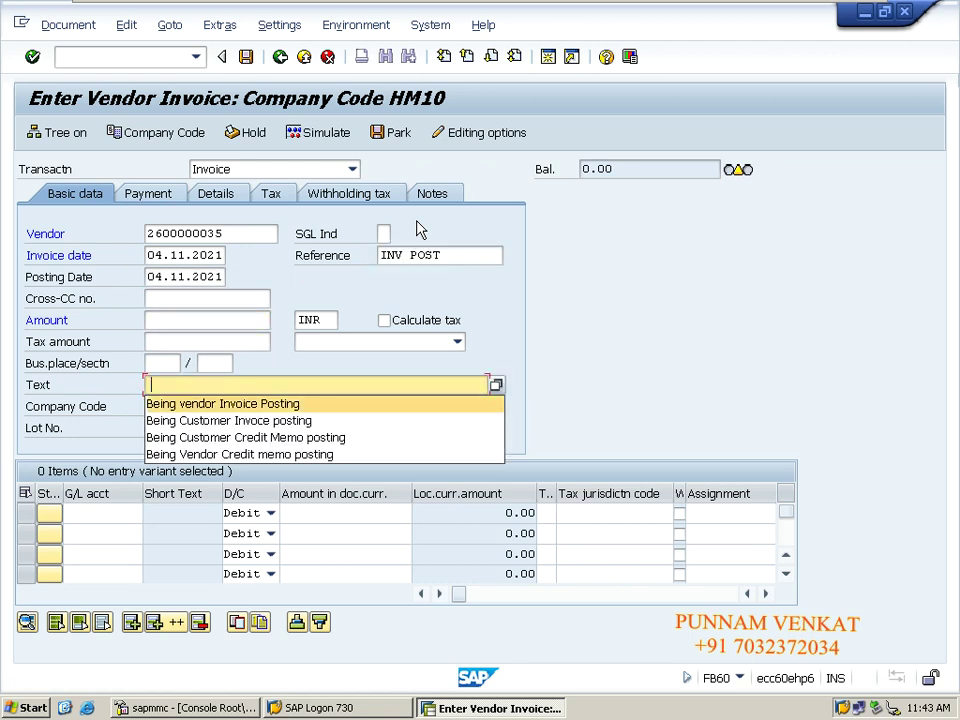
key("Down")
key("Return")
- Enter G/L account 440031 in the first line item with a debit amount of 100000
key("Tab")
key("BackSpace")
key("Down")
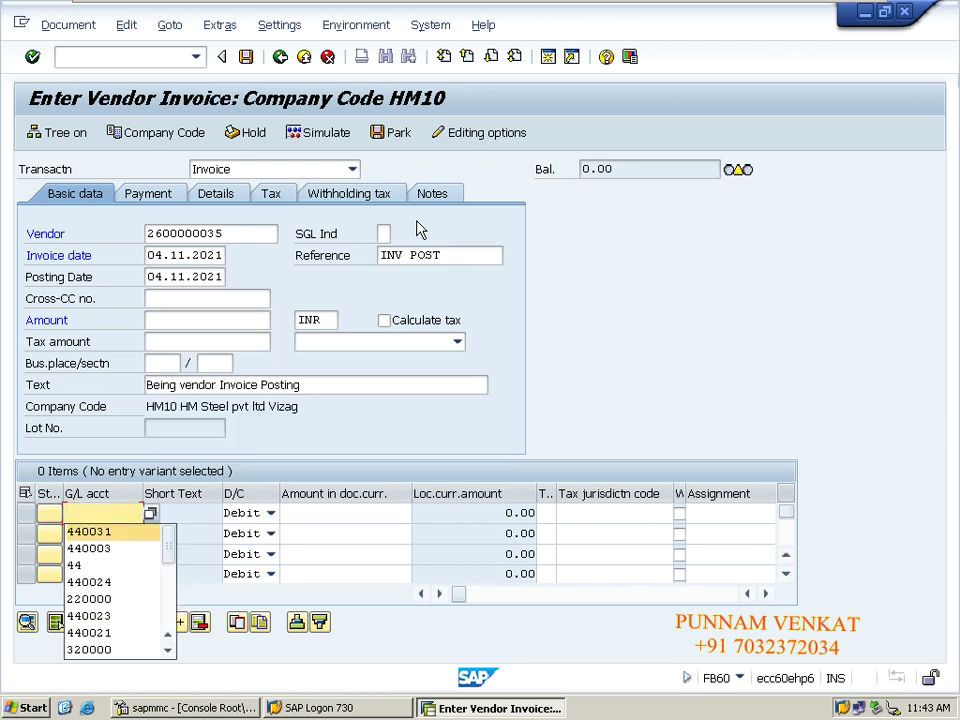
key("Return")
key("Tab")
key("Tab")
type("100")
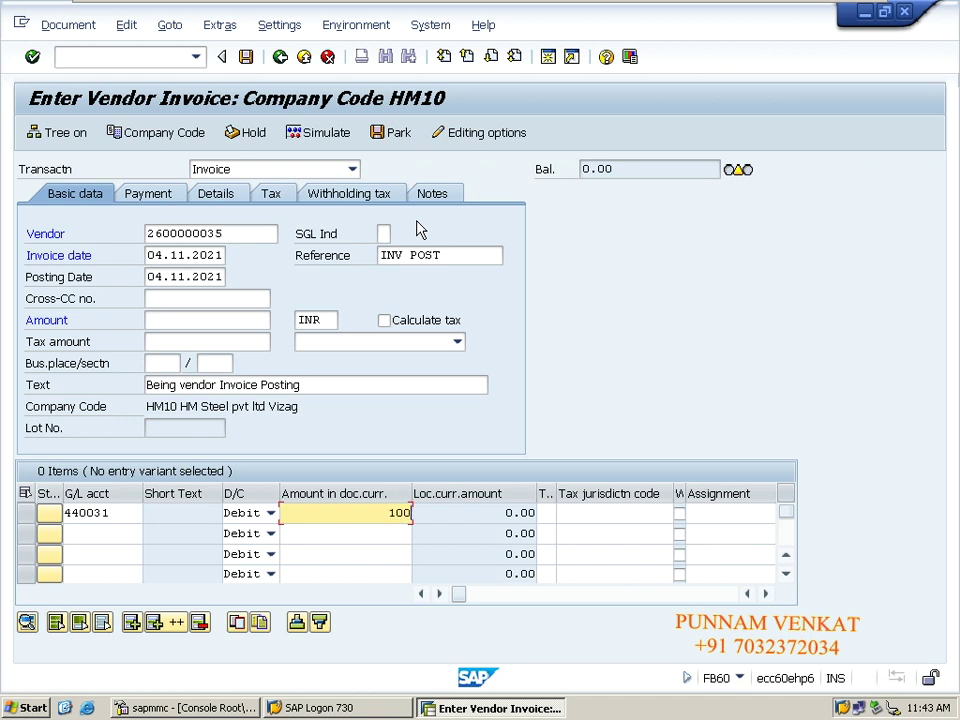
type("000")
- Assign business area HMHY to the 440031 line item
key("Tab")
key("Tab")
key("Tab")
key("Tab")
key("Tab")
key("Tab")
key("Tab")
key("Tab")
key("Tab")
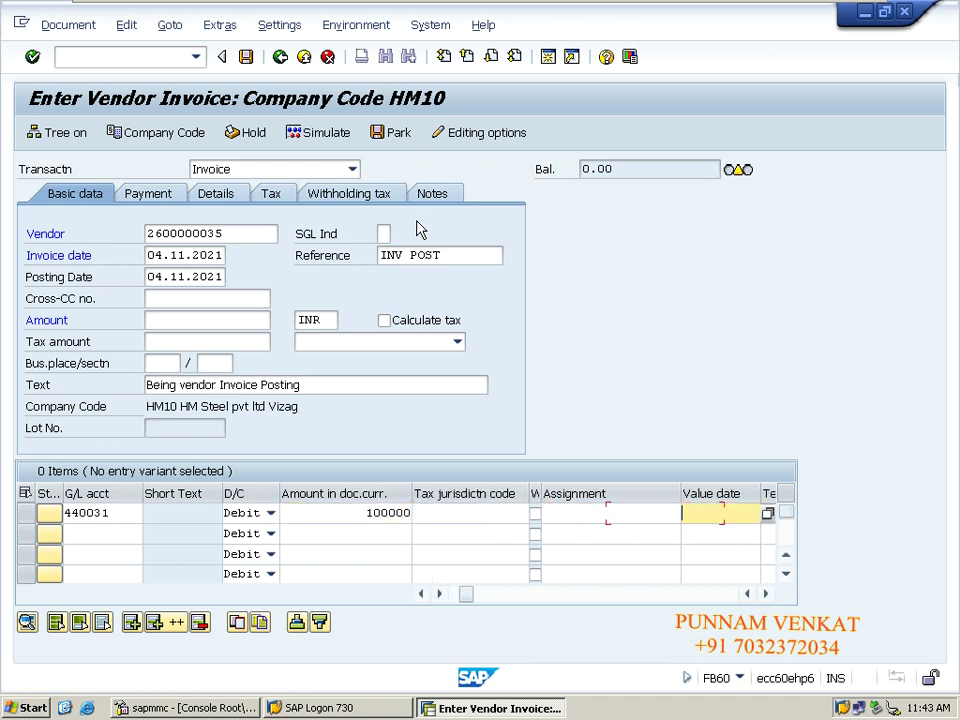
type("HMHY")
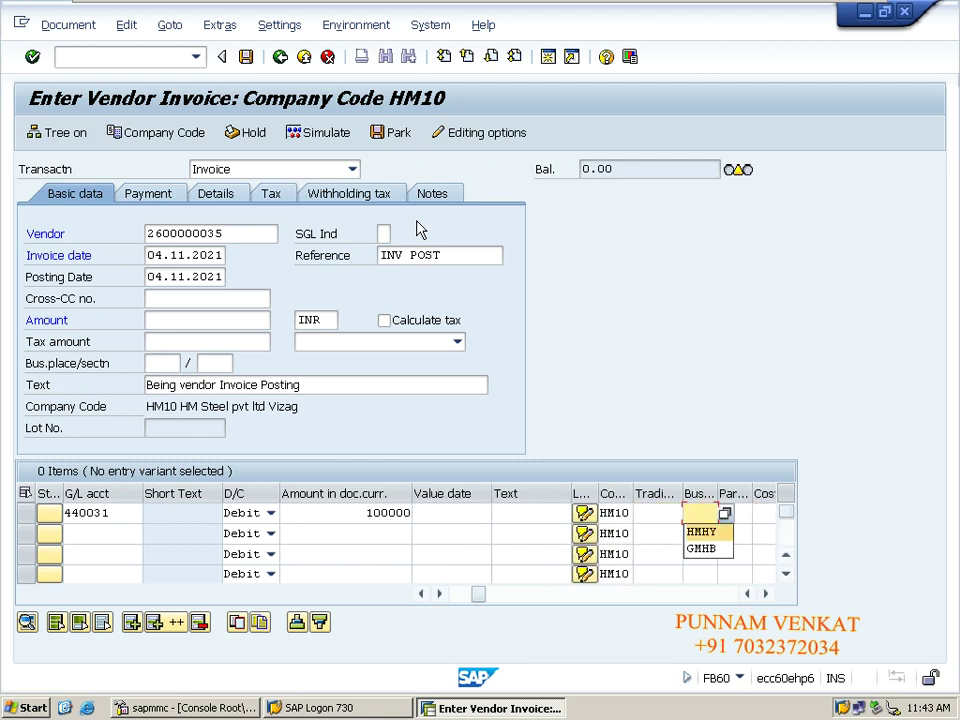
key("Tab")
- Assign profit center HM100 to the 440031 line item and confirm the entries
key("Tab")
key("Tab")
key("Tab")
key("Tab")
key("Tab")
key("Tab")
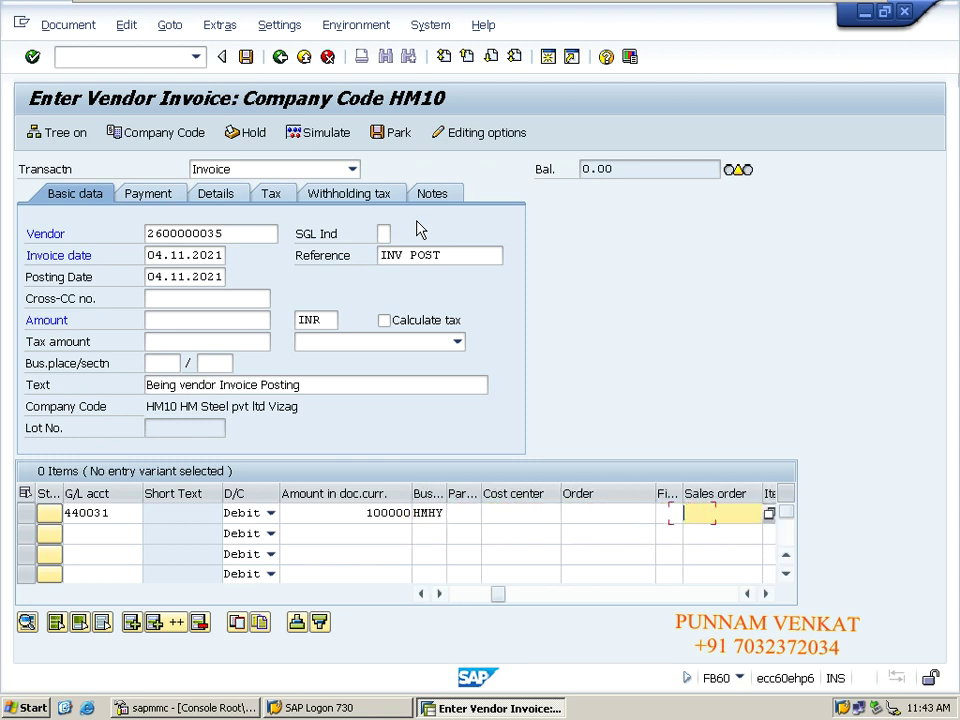
key("Tab")
key("Tab")
key("Tab")
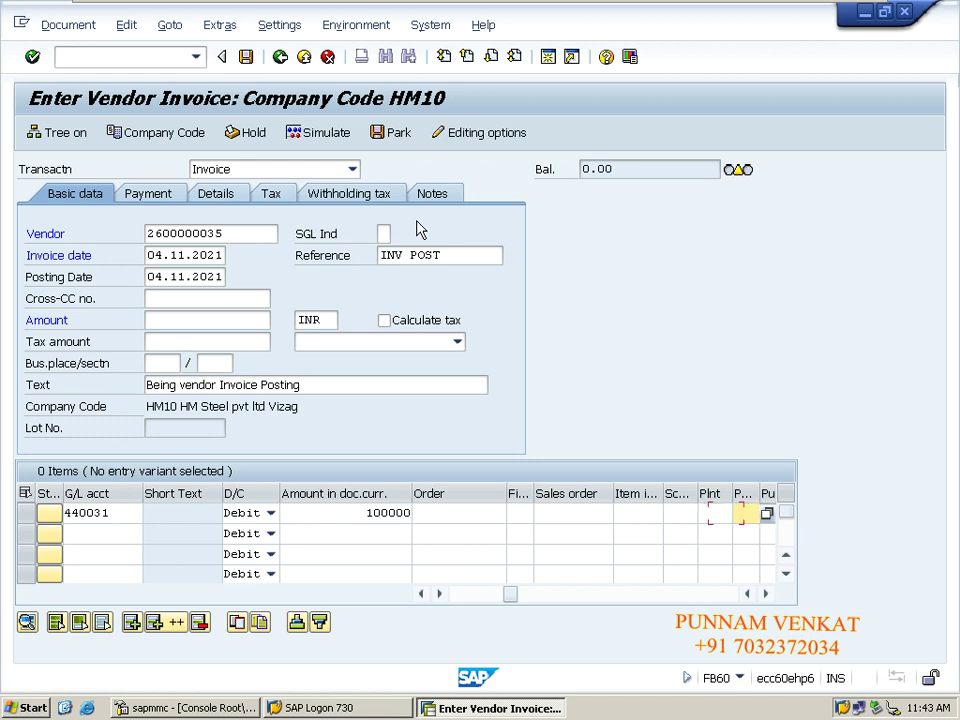
key("Tab")
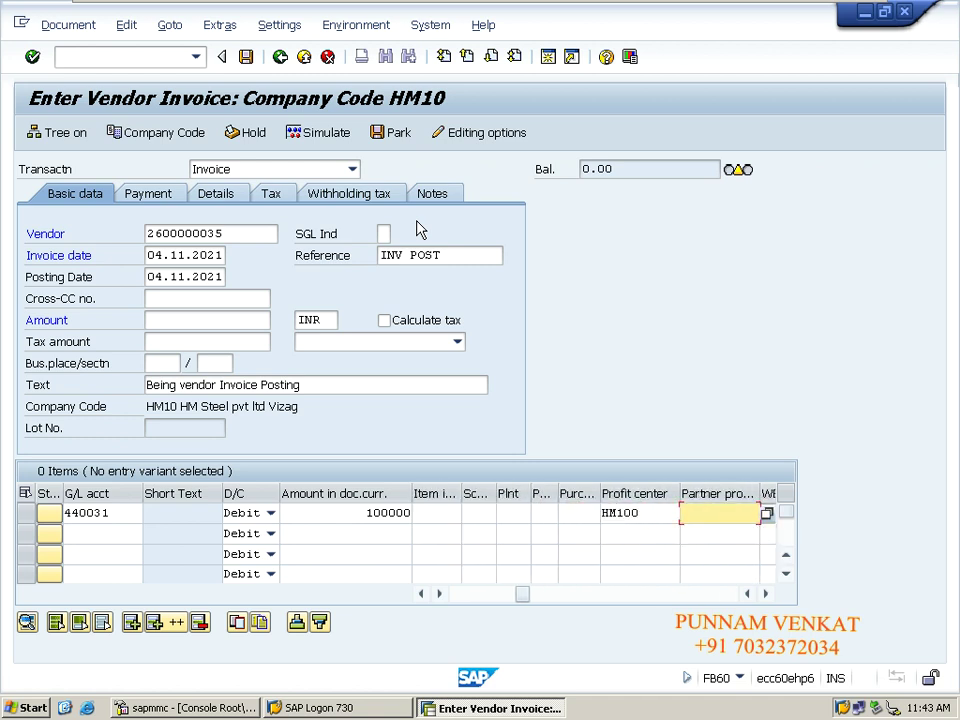
key("Return")
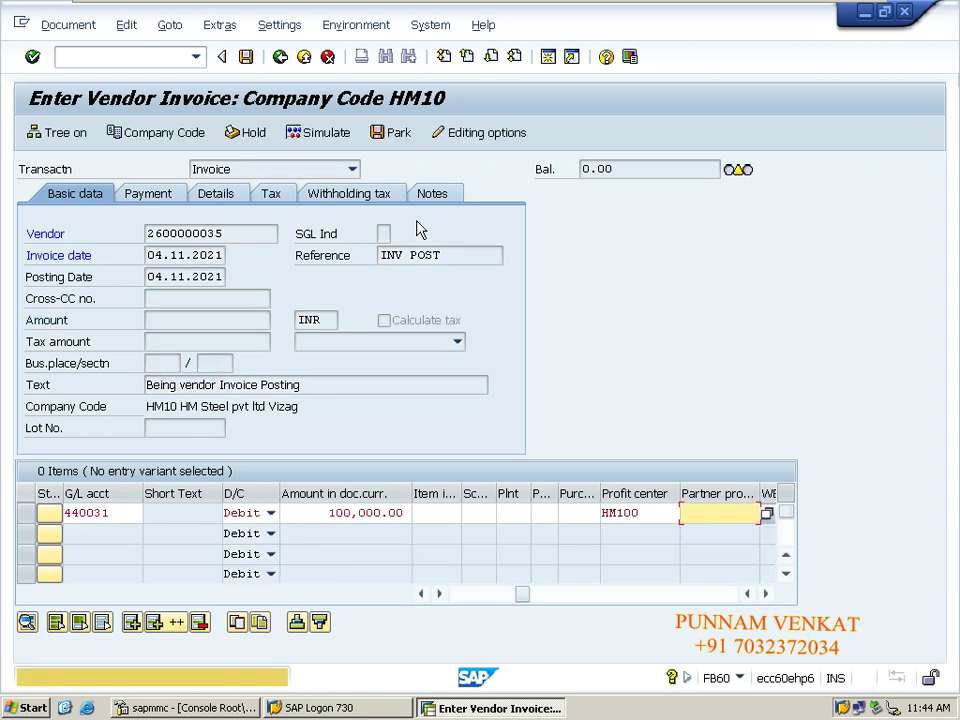
key("Return")
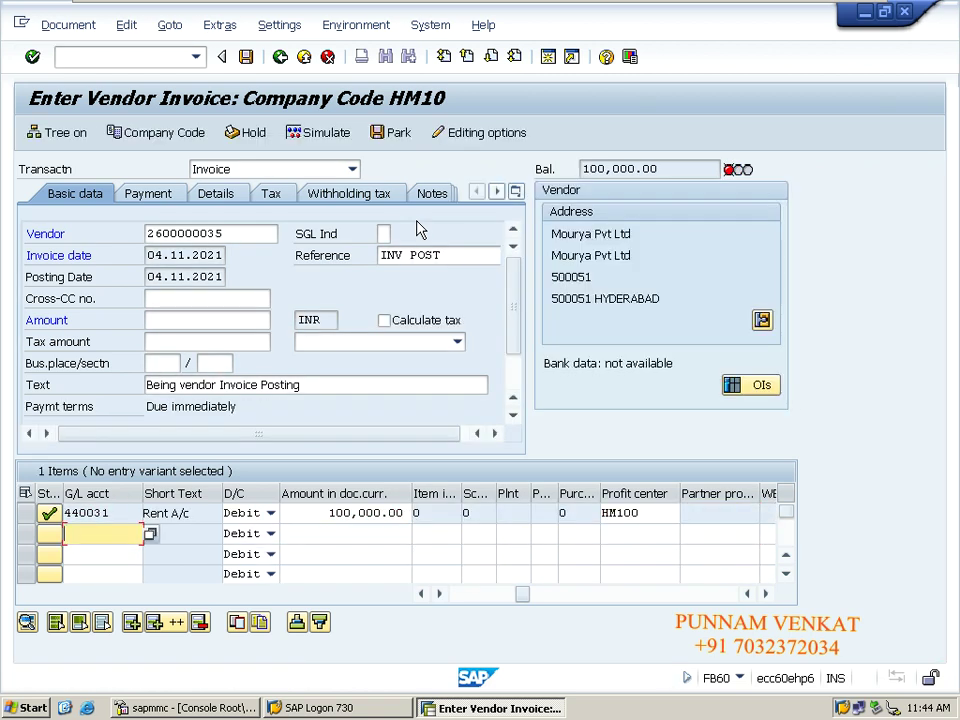
- Turn on automatic tax calculation for the invoice and choose header tax code H2 (HM Input CGST + SGST)
left_click(404, 324)
key("Return")
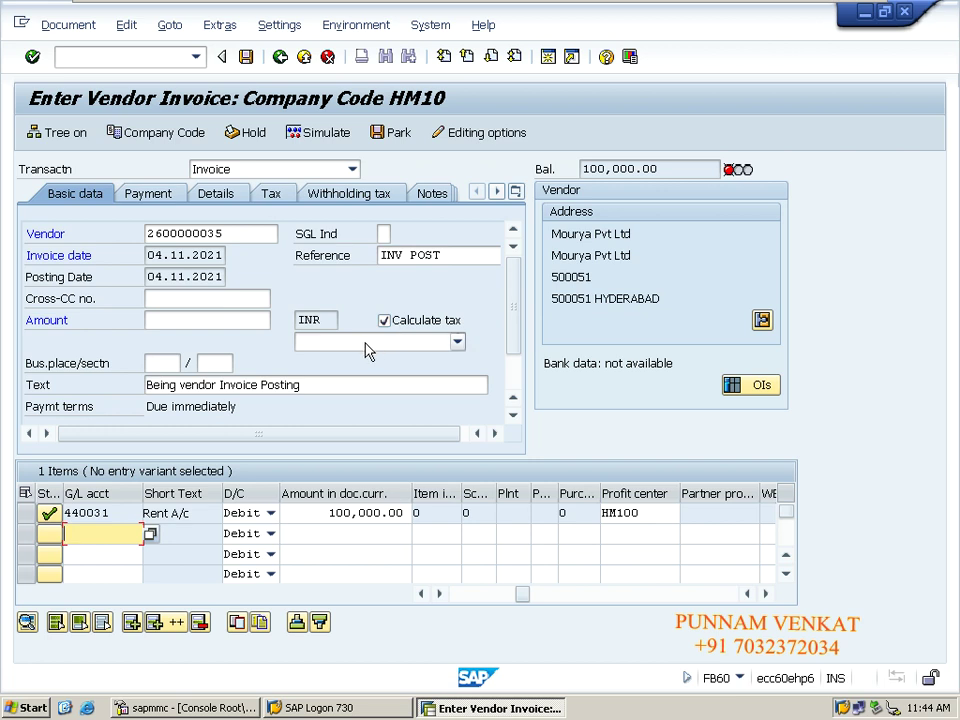
left_click(365, 342)
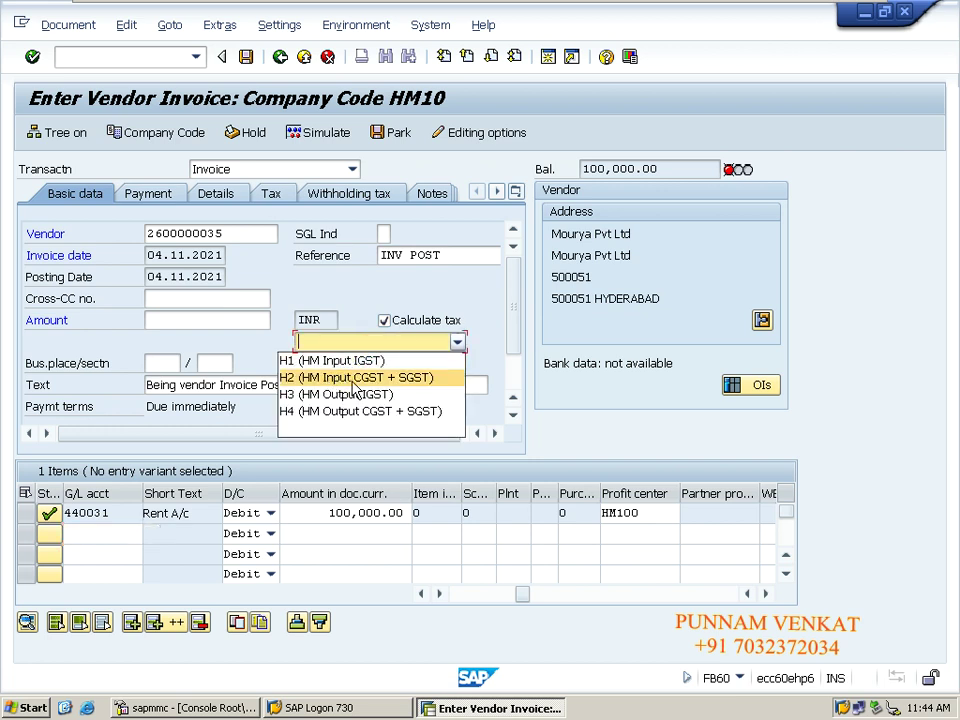
left_click(312, 380)
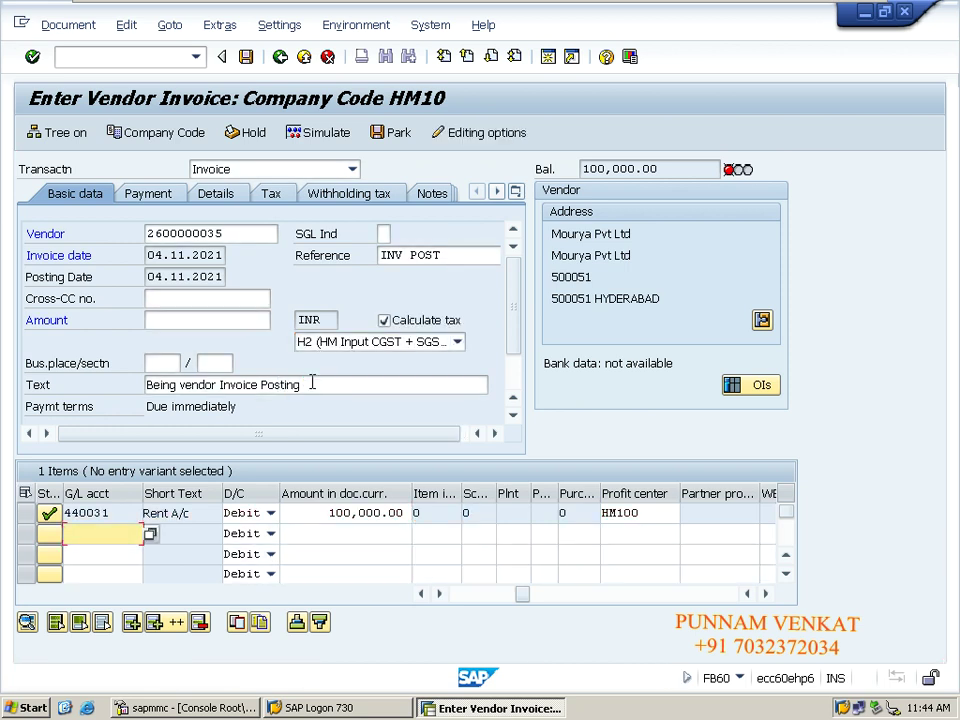
- Set the tax code of the Rent A/c line item to H2 and confirm it
left_click(309, 512)
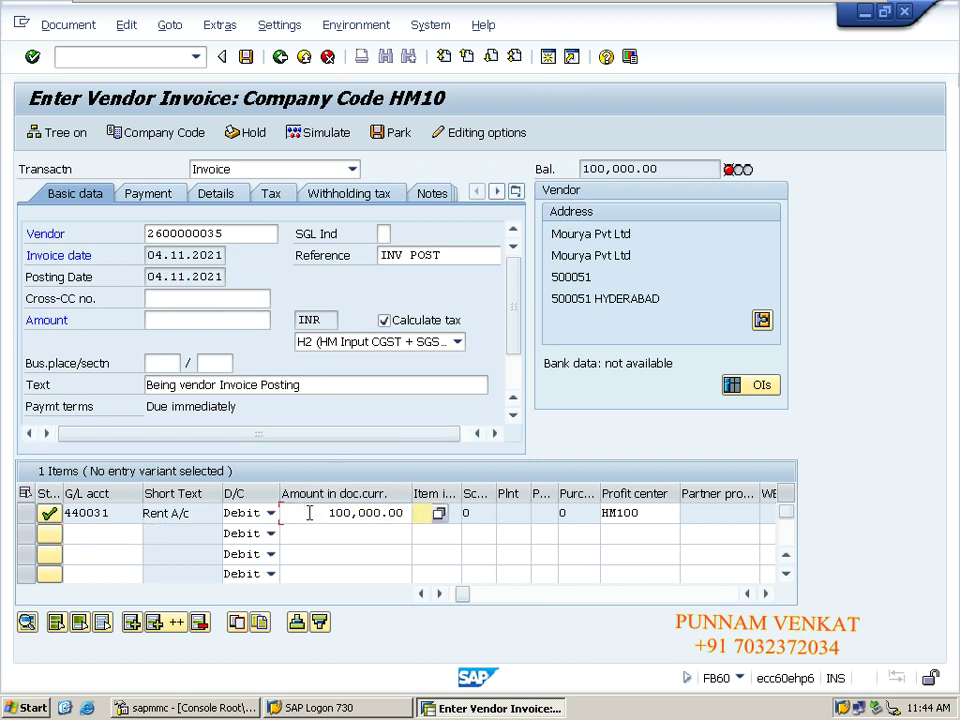
key("Tab")
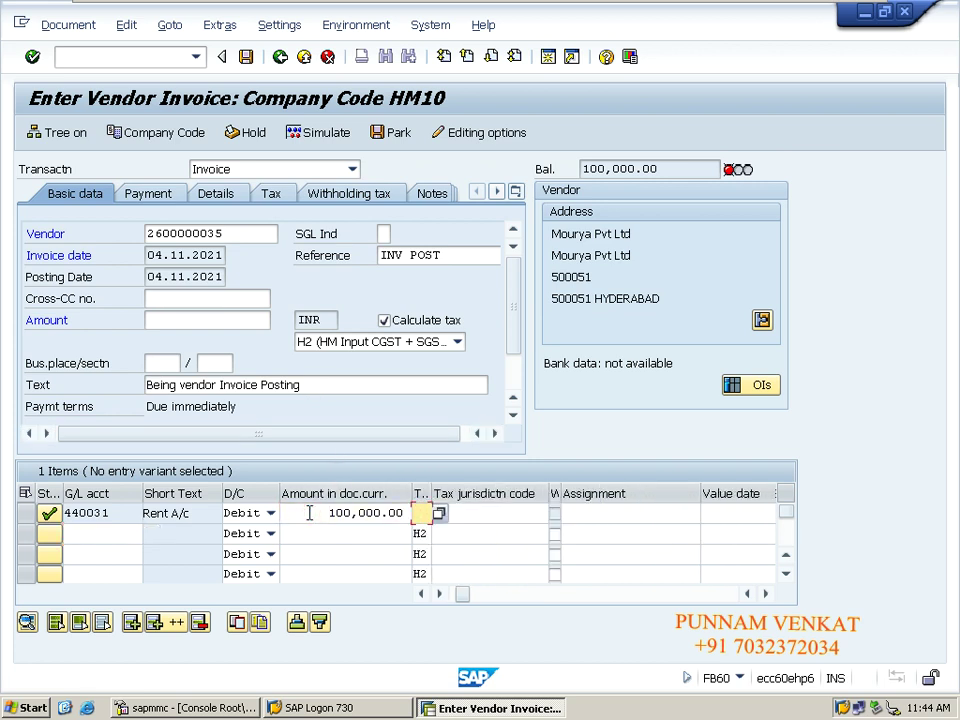
left_click(420, 514)
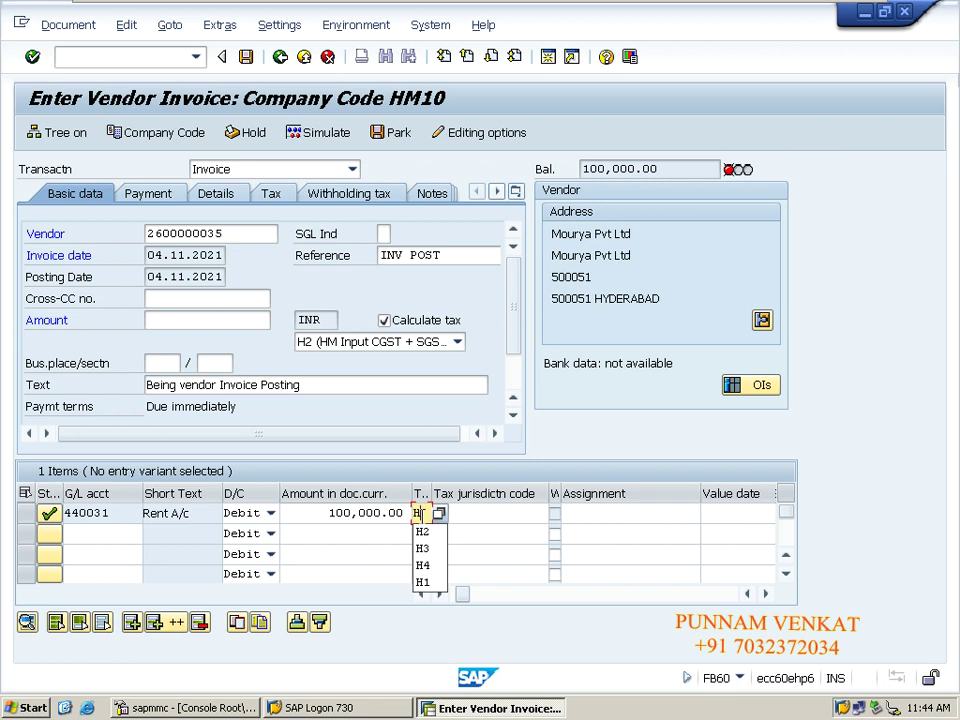
left_click(420, 533)
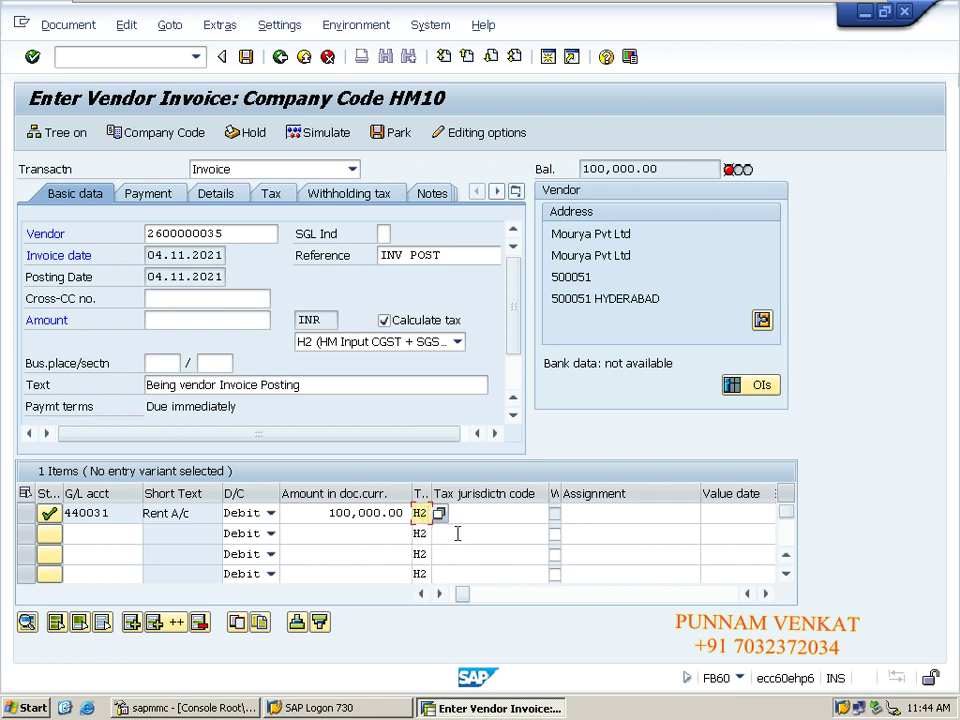
key("Return")
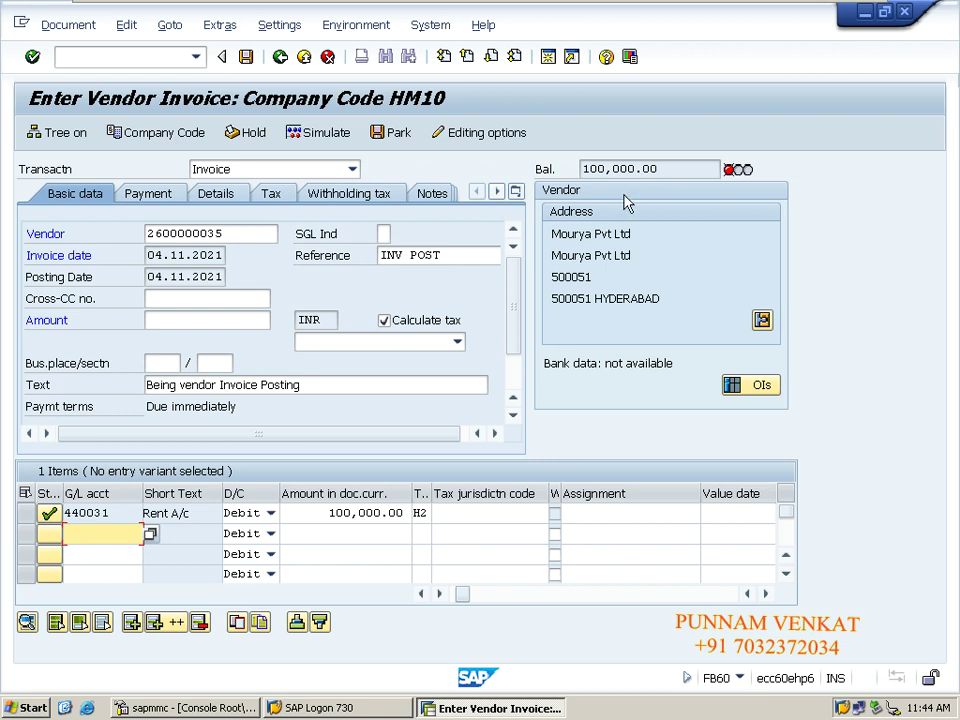
- Check whether the invoice balance includes GST on the rent amount
left_click_drag(674, 172, 580, 172)
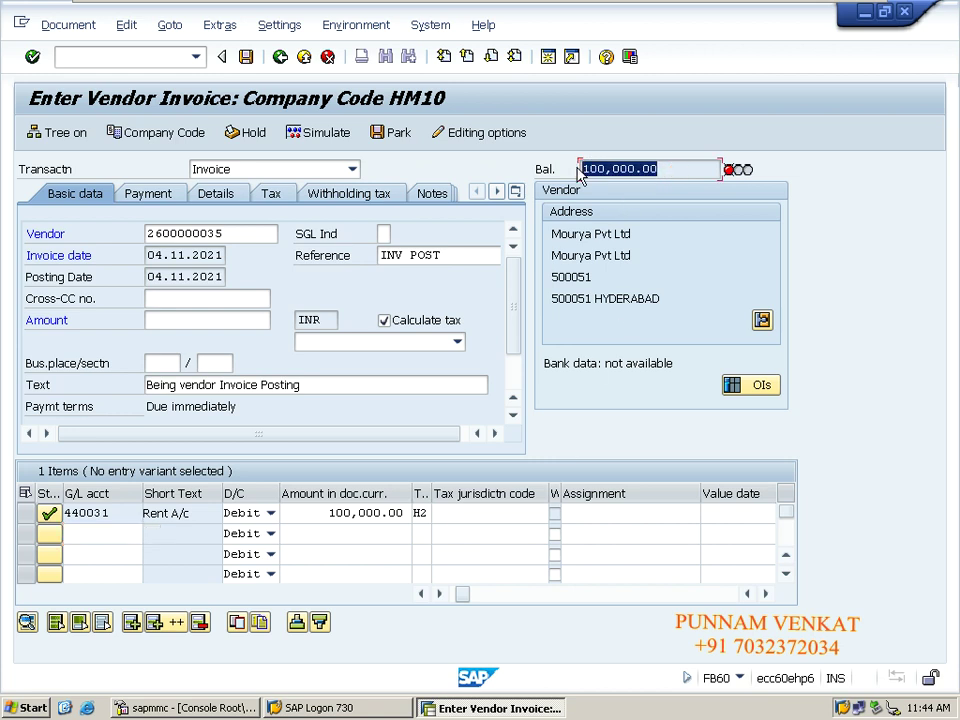
left_click(660, 163)
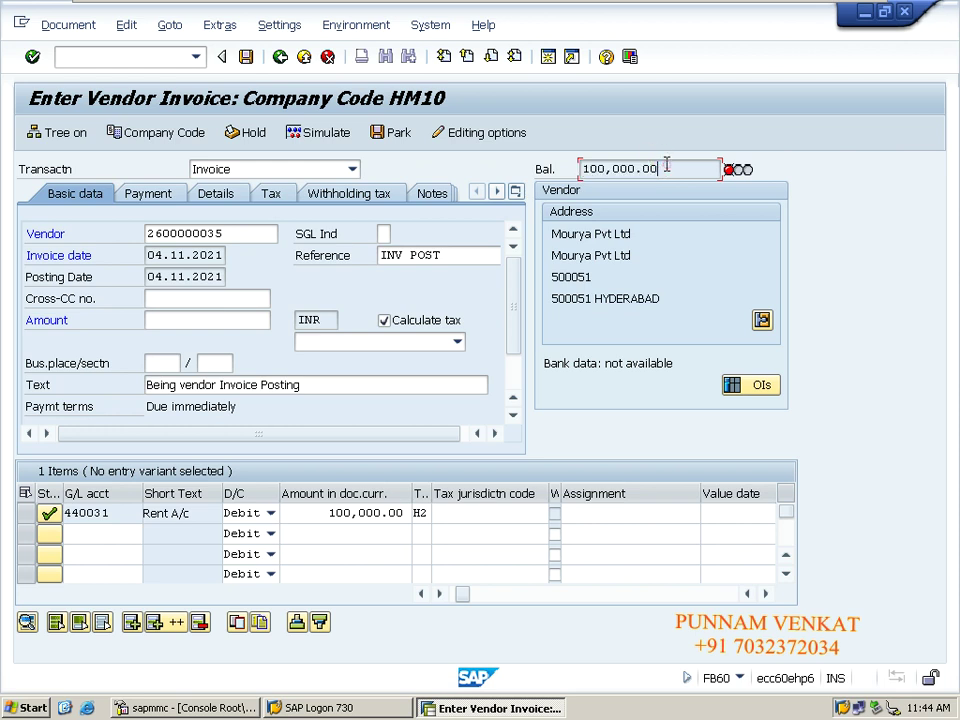
double_click(666, 167)
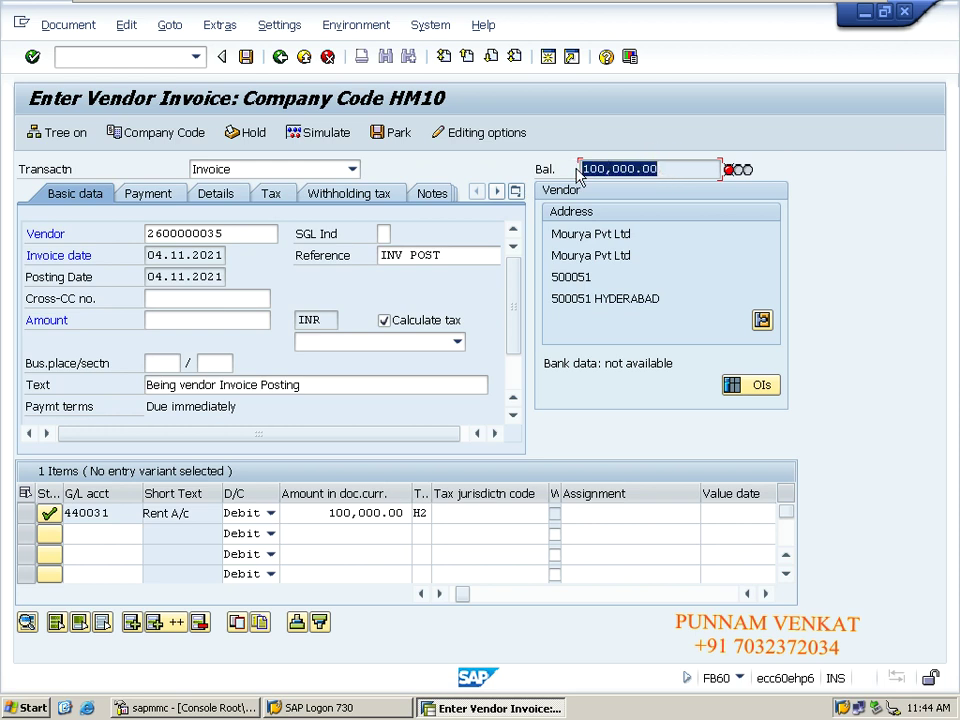
- Enable "Calculate taxes on net amount" in the accounting editing options and return to the vendor invoice
left_click(474, 139)
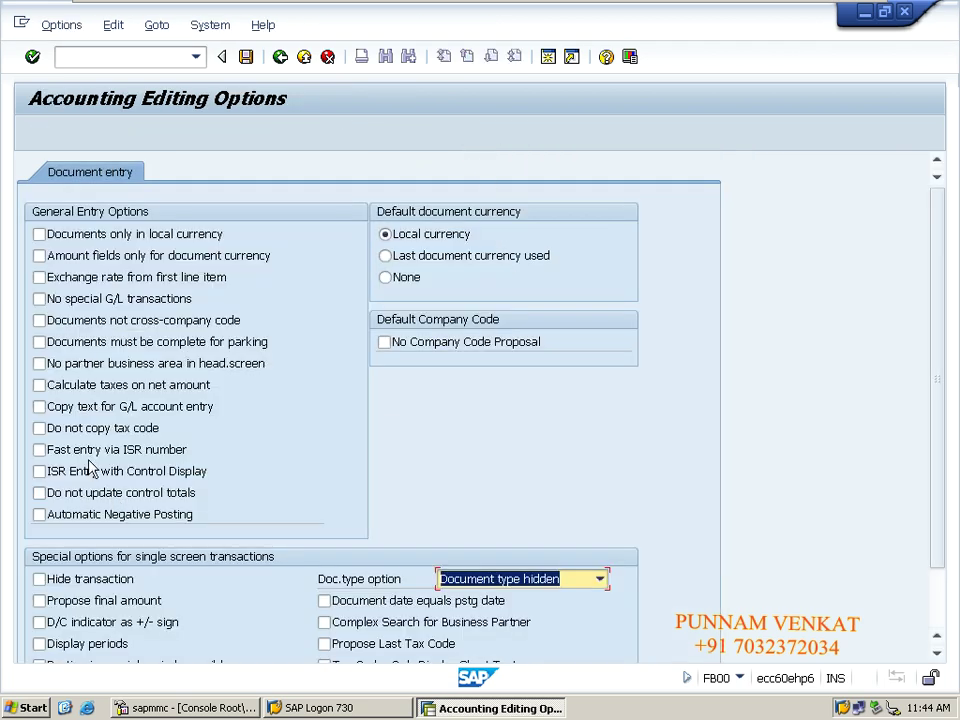
left_click(78, 387)
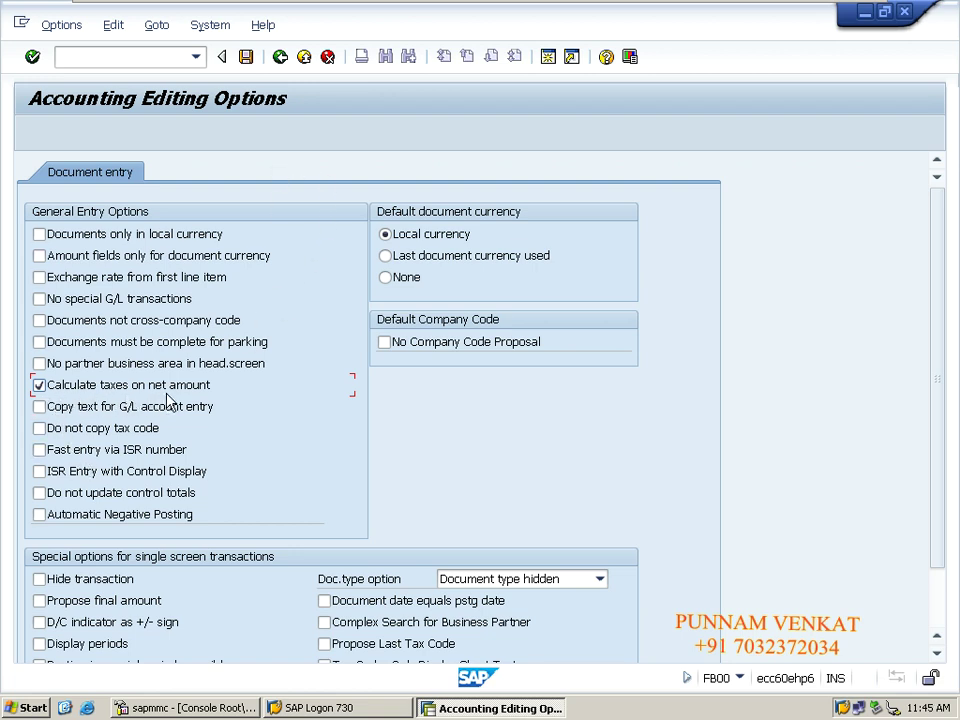
left_click(280, 57)
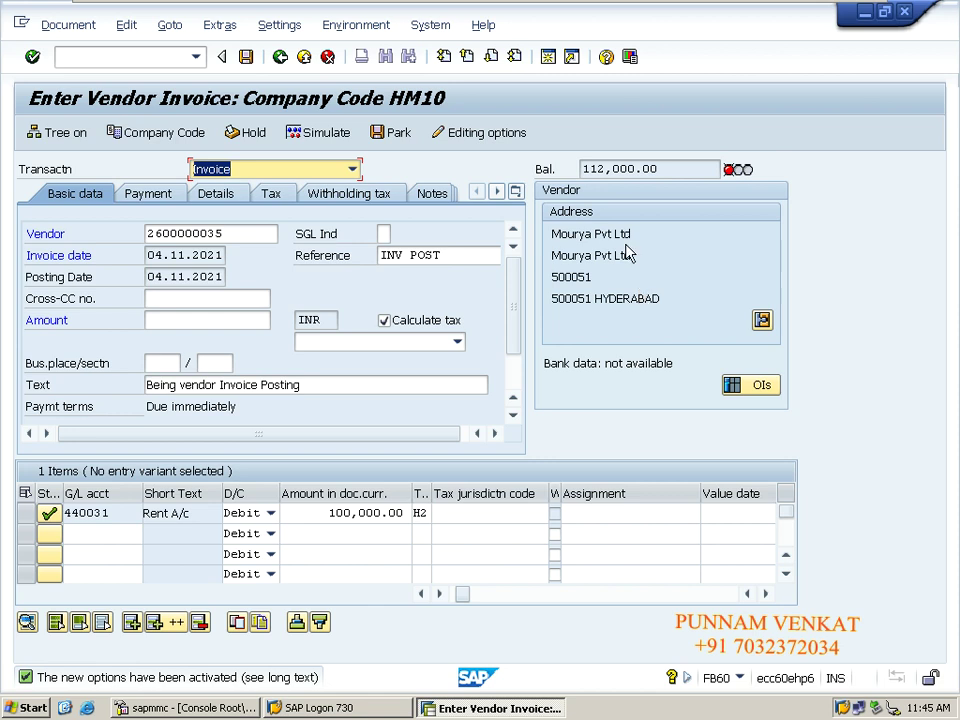
- Copy the balance of 112,000.00 into the invoice amount and confirm it
left_click_drag(664, 168, 578, 169)
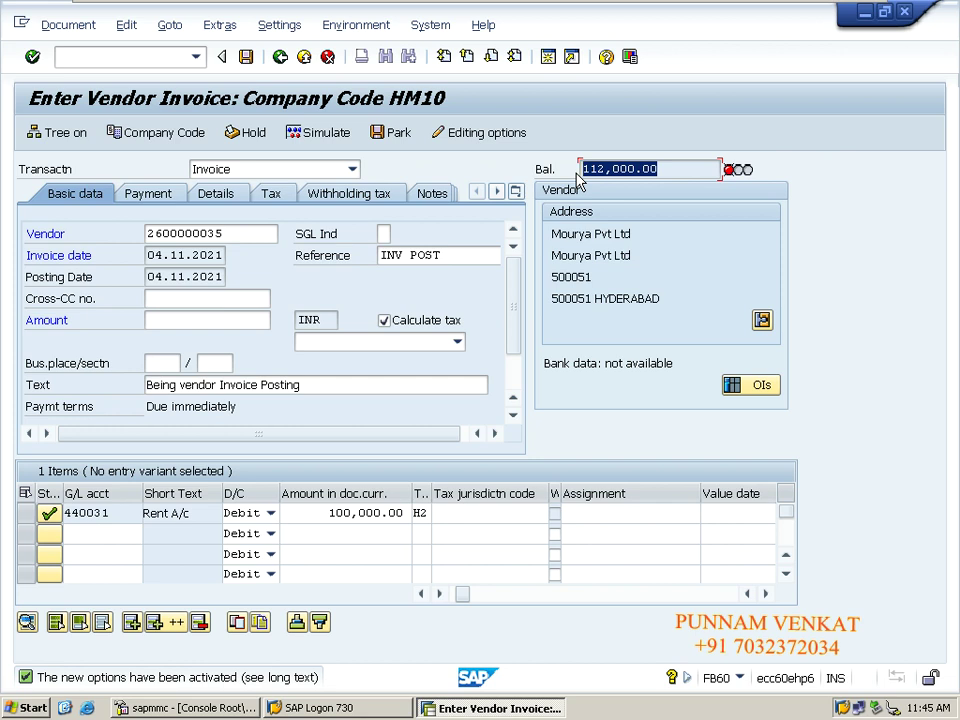
left_click(671, 168)
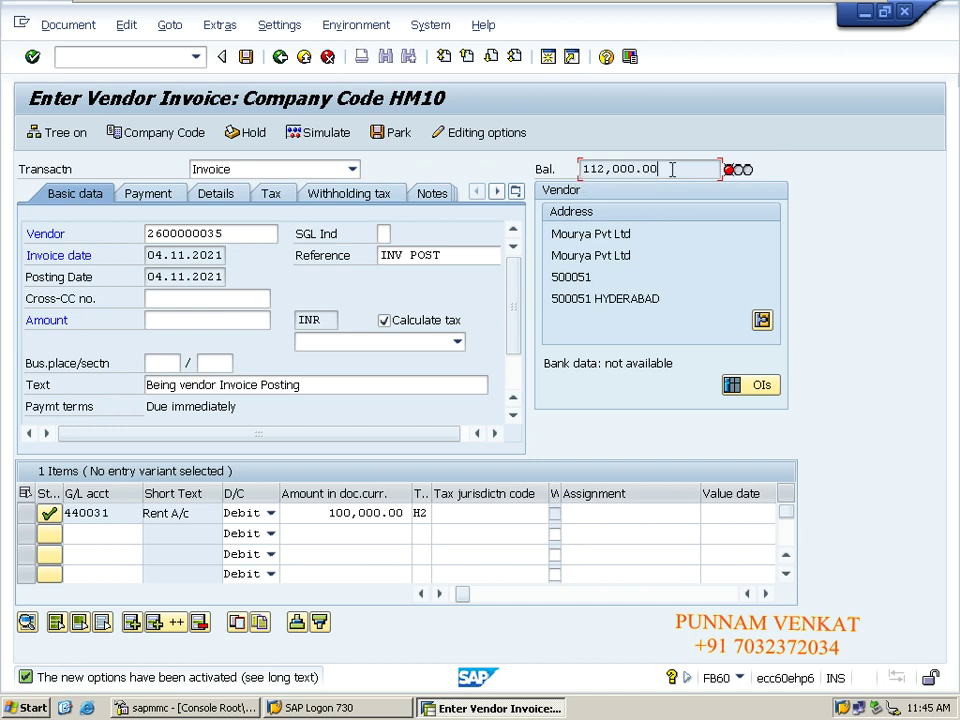
double_click(671, 168)
key("ctrl+c")
left_click(167, 316)
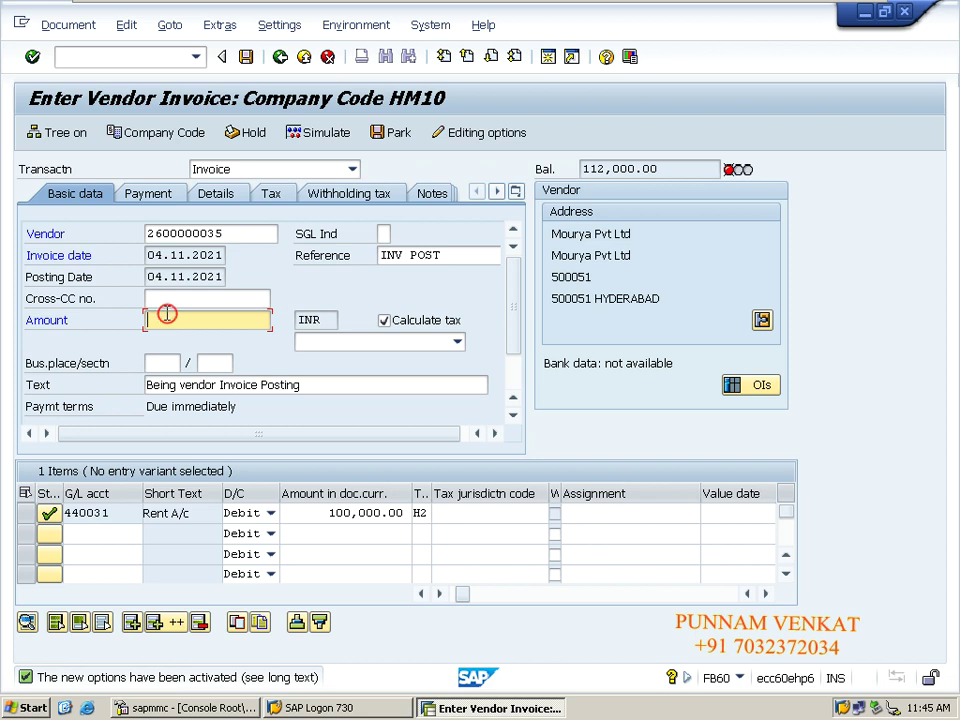
key("ctrl+v")
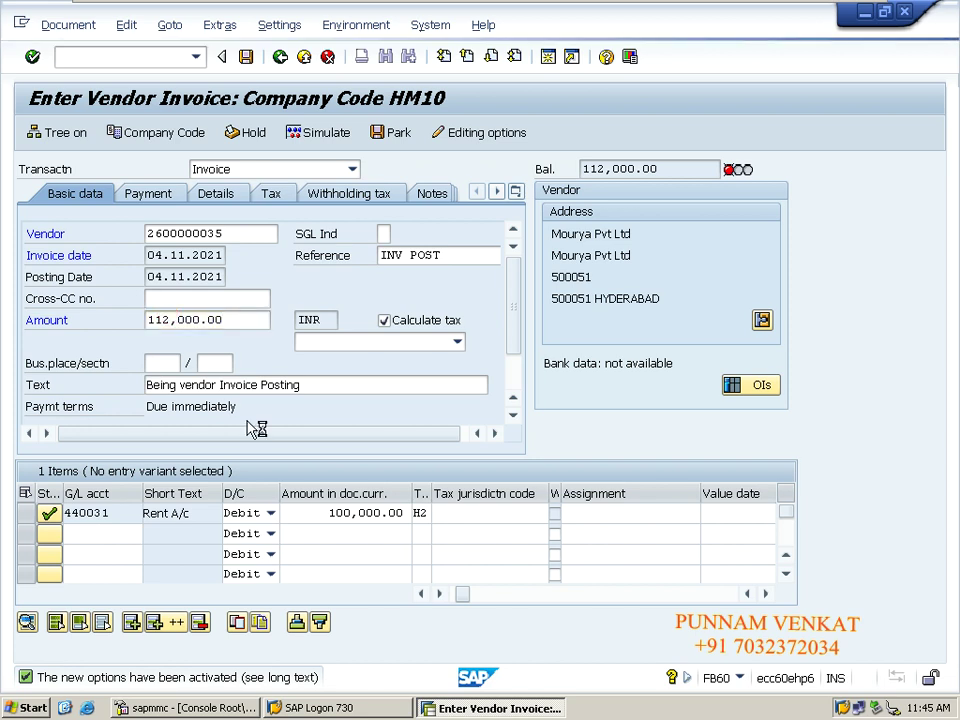
key("Return")
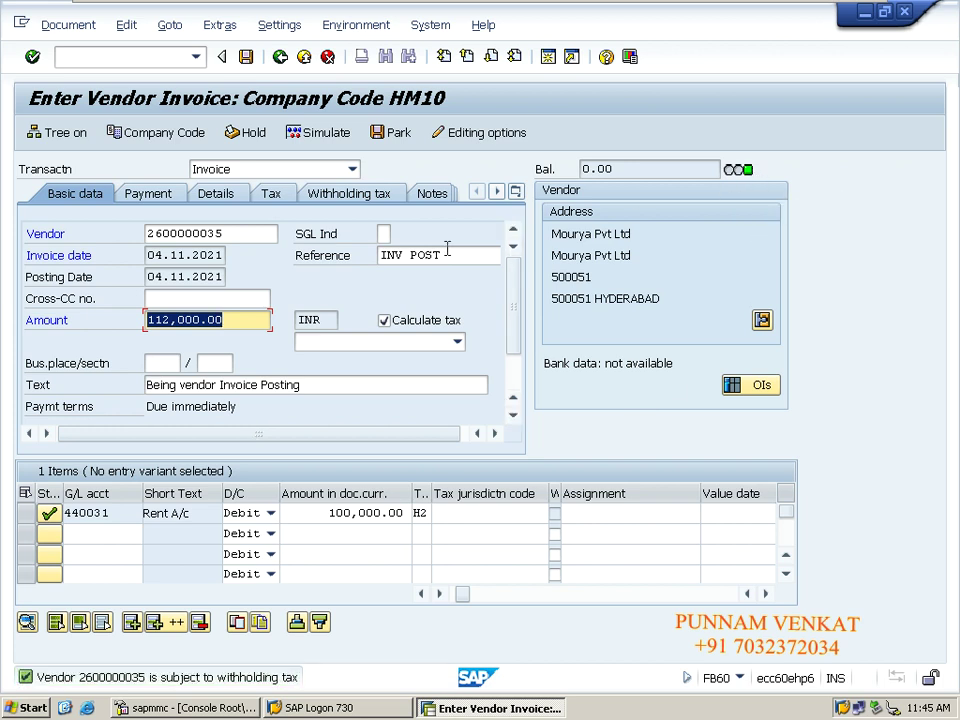
- Widen the withholding tax name column and clear the tax code of the "HM TDS for payment of Rent" row
left_click(345, 200)
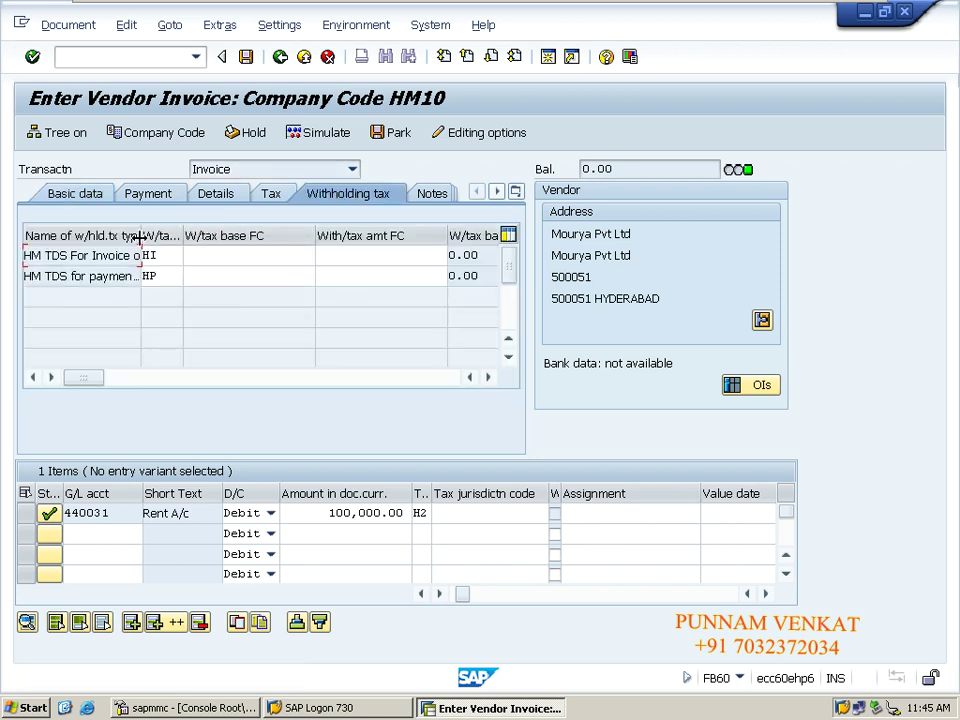
left_click_drag(140, 237, 231, 240)
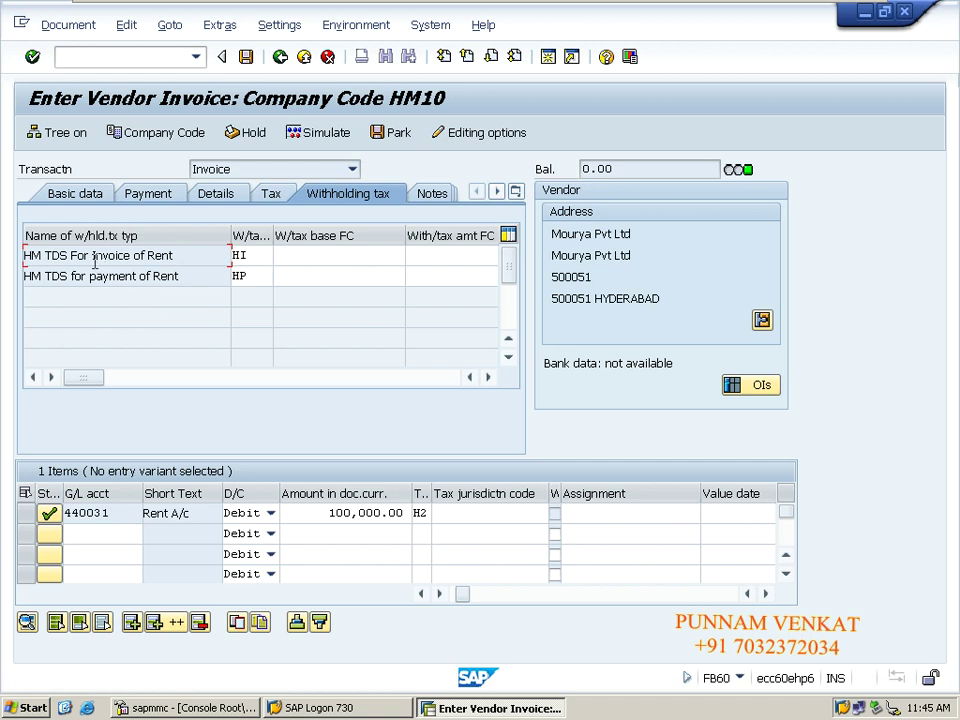
left_click_drag(92, 257, 179, 256)
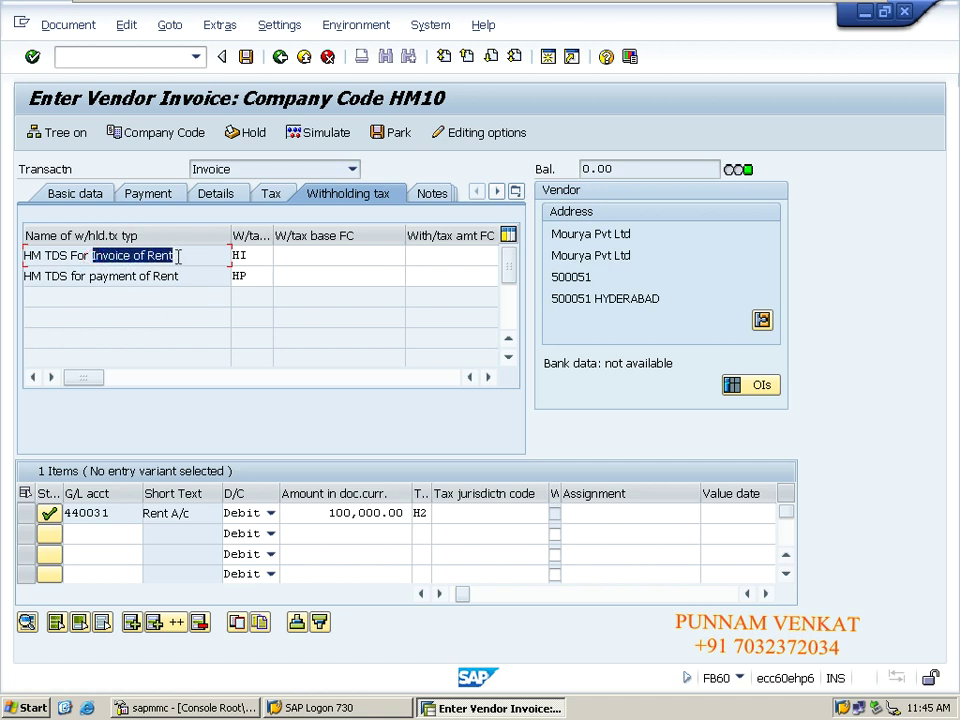
double_click(255, 276)
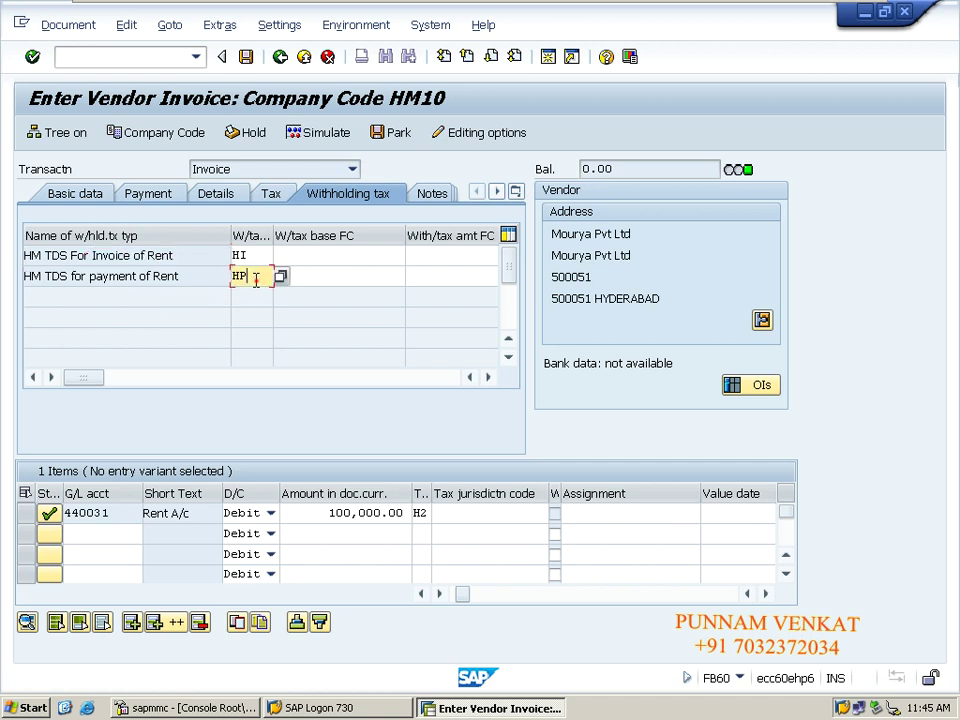
type("H")
- Simulate the vendor invoice, acknowledge the section code message and post the document
left_click(70, 30)
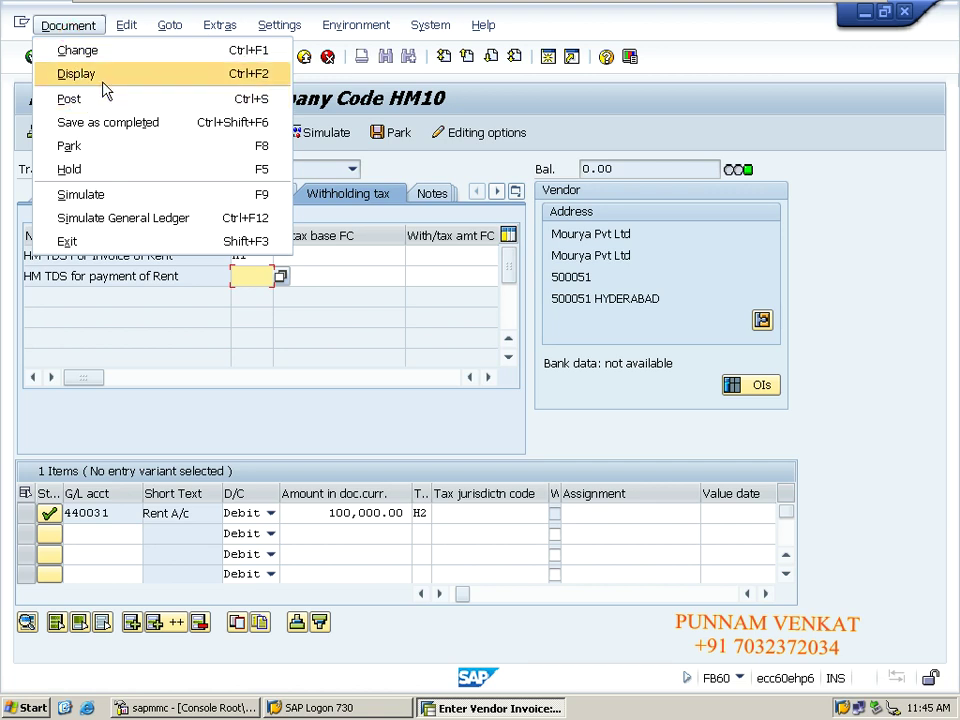
left_click(108, 197)
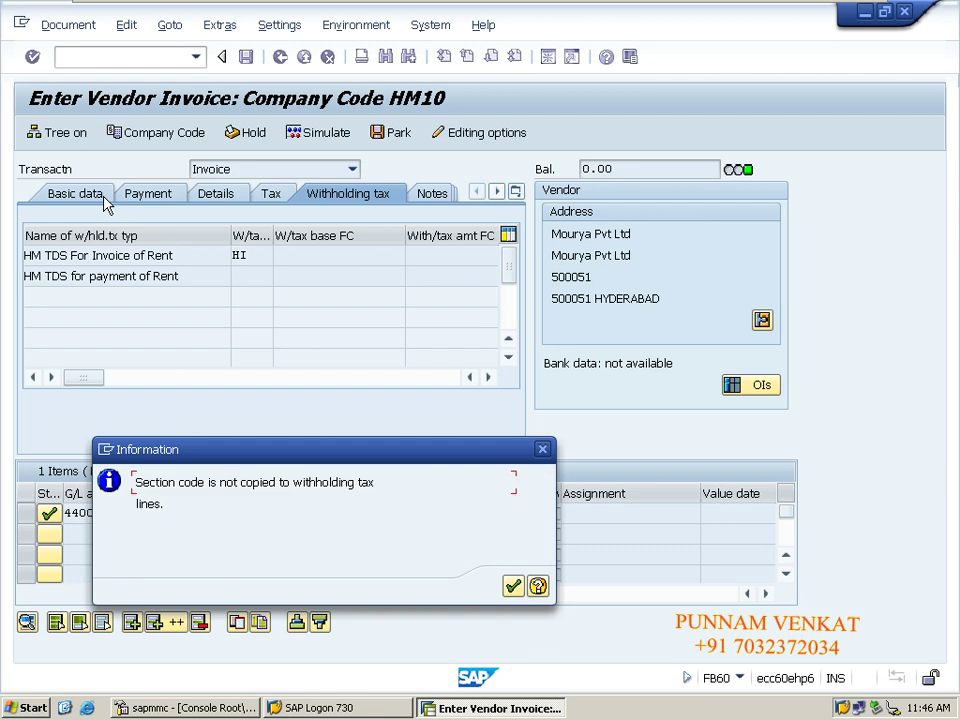
key("Return")
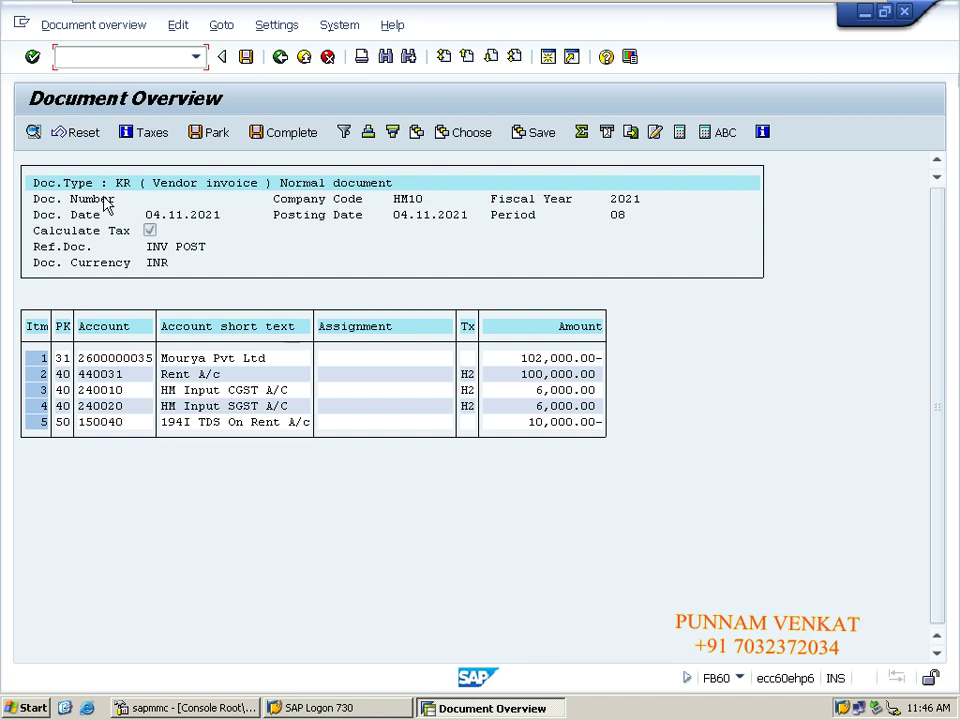
left_click(245, 58)
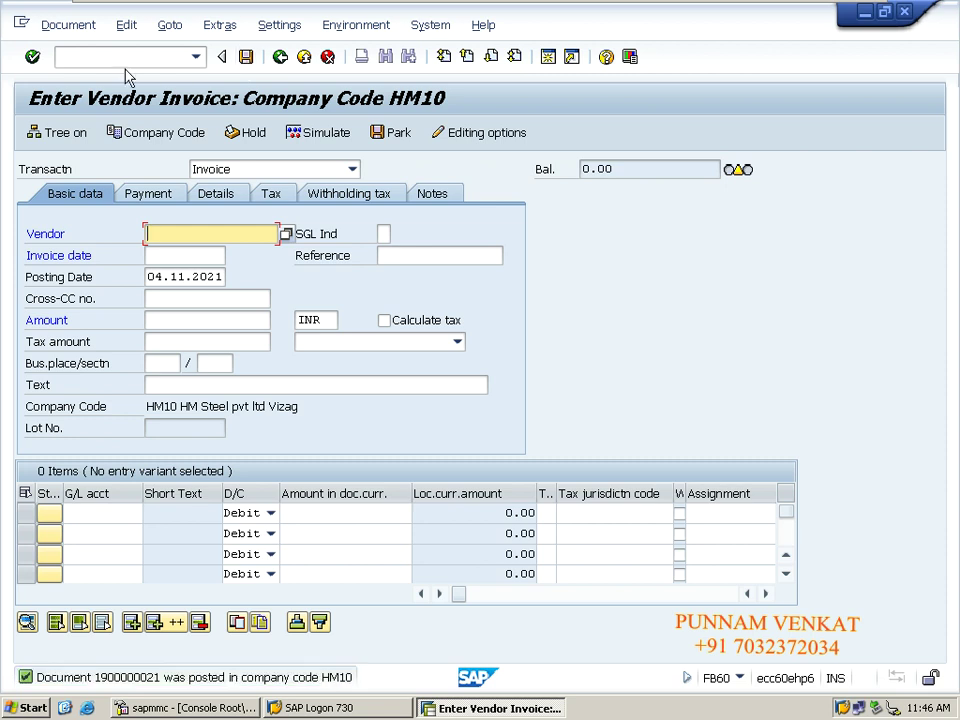
- Display the posted invoice document and examine the posting keys and accounts of its vendor, rent, GST and TDS lines
left_click(66, 34)
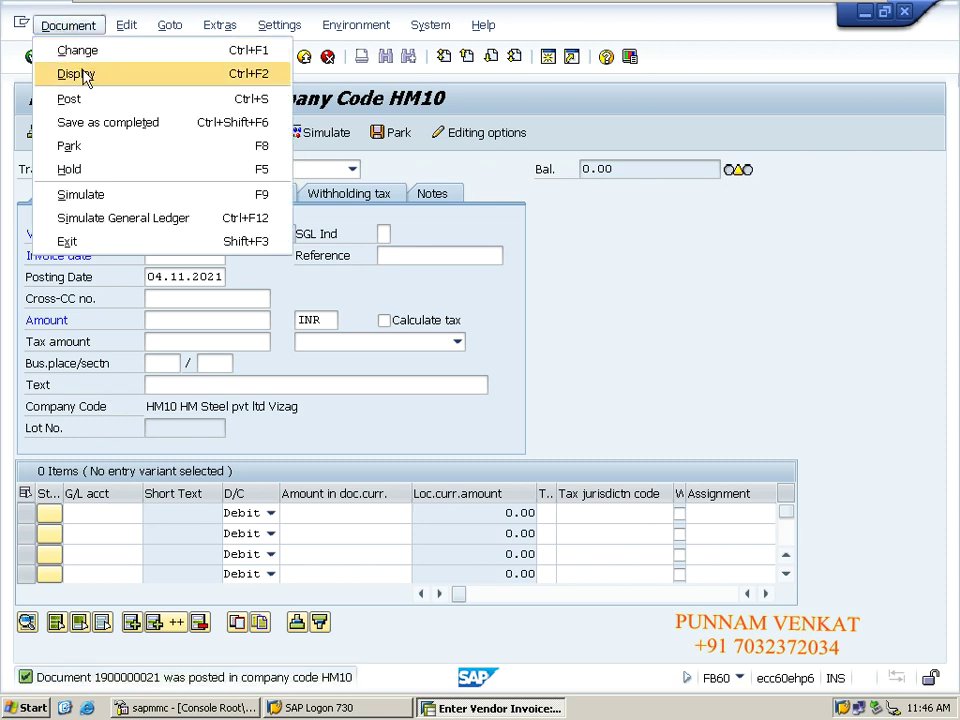
left_click(70, 73)
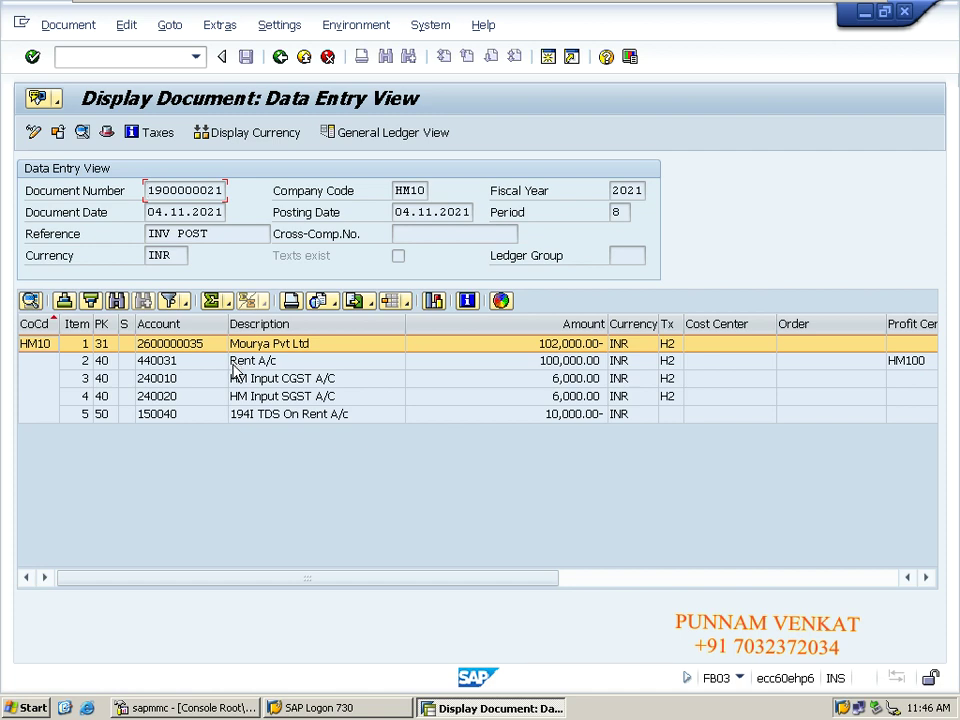
left_click(104, 362)
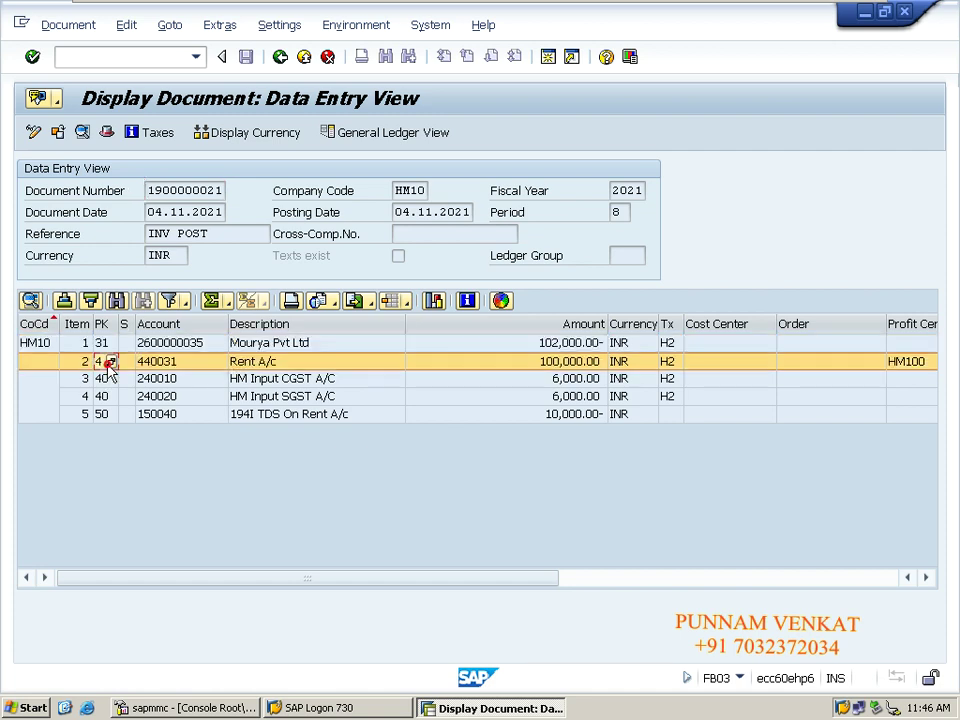
left_click(284, 361)
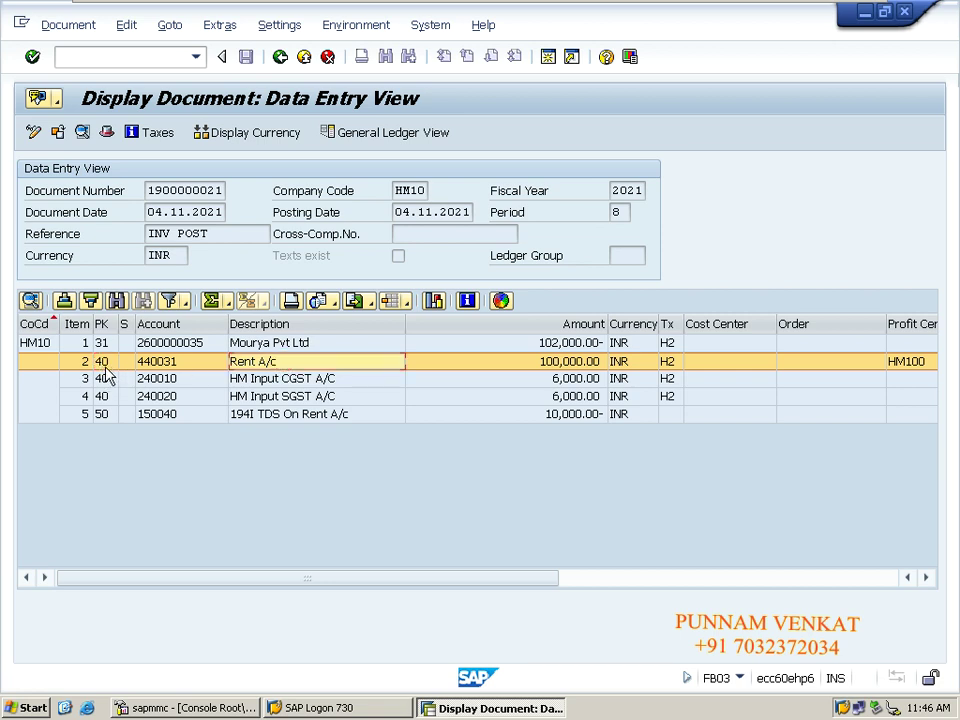
left_click(280, 379)
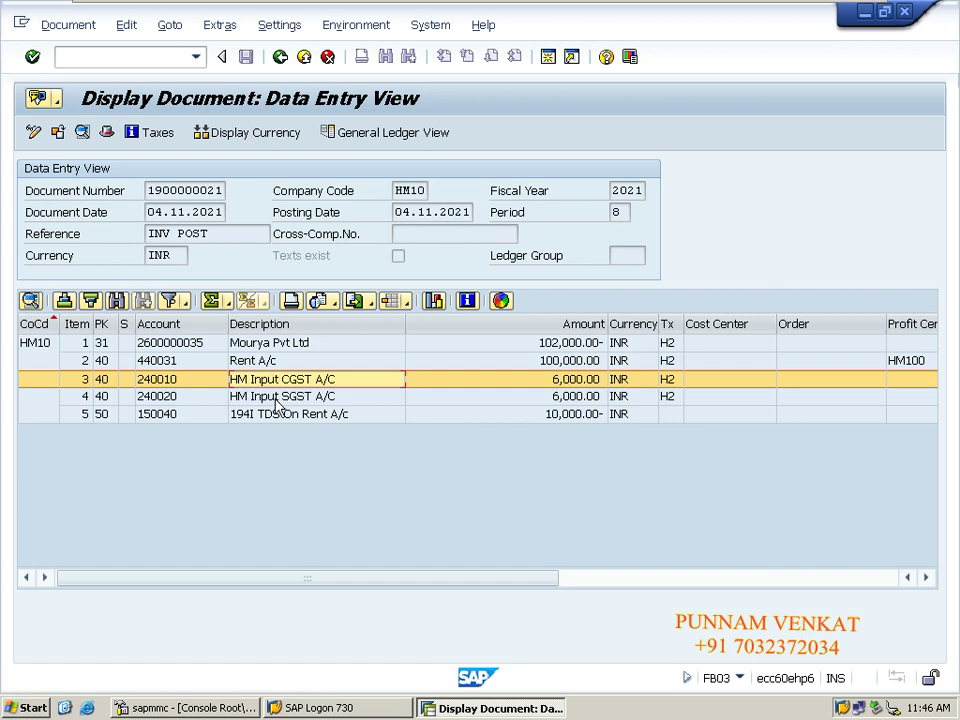
left_click(275, 401)
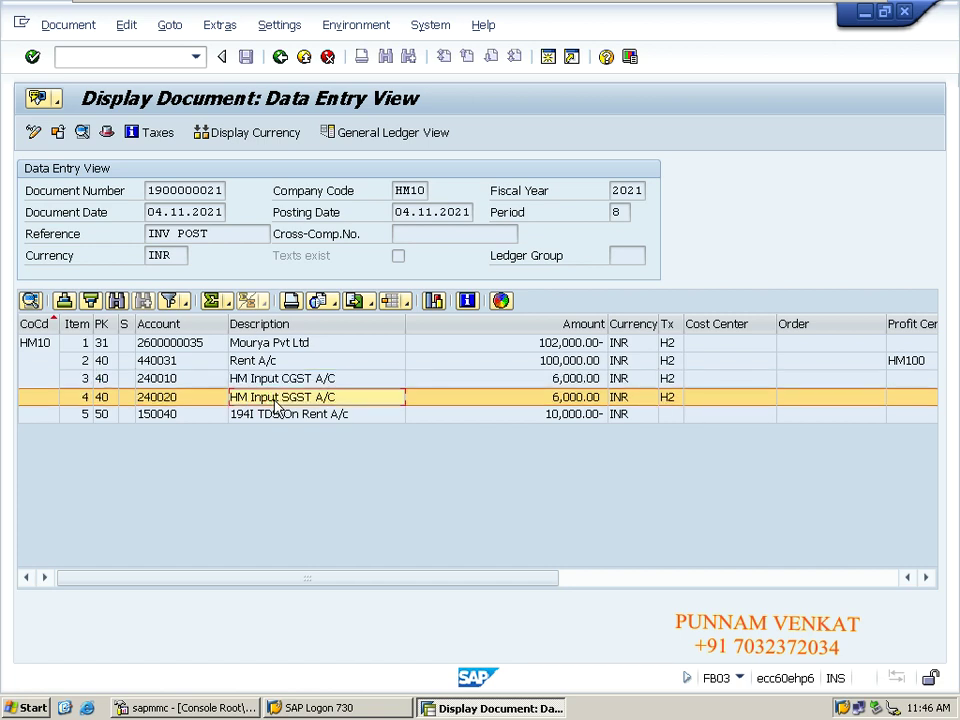
left_click(245, 344)
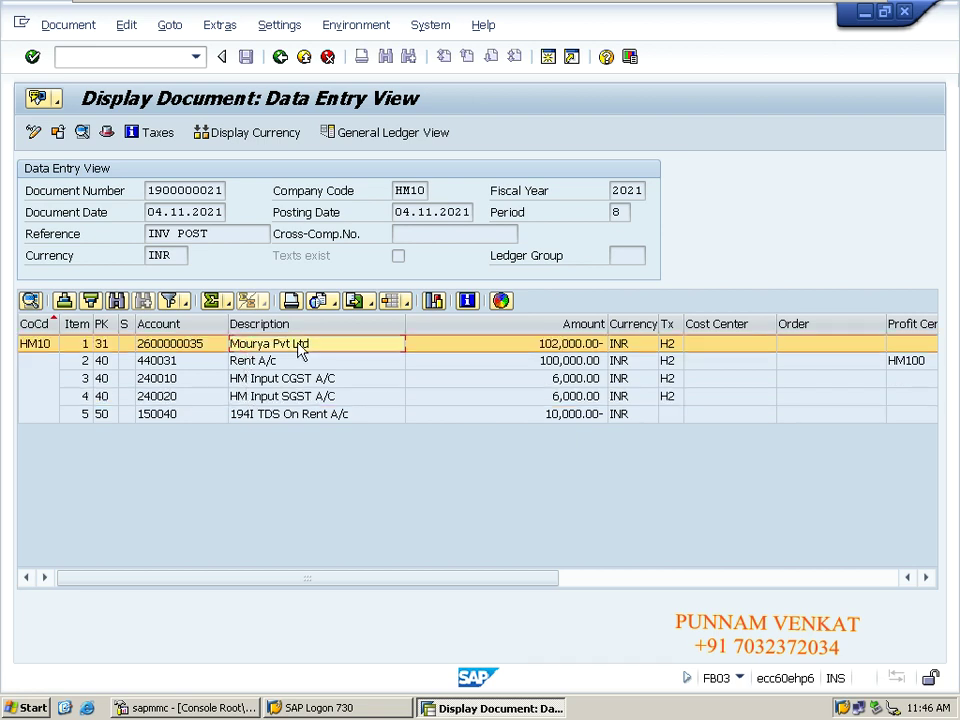
left_click(283, 416)
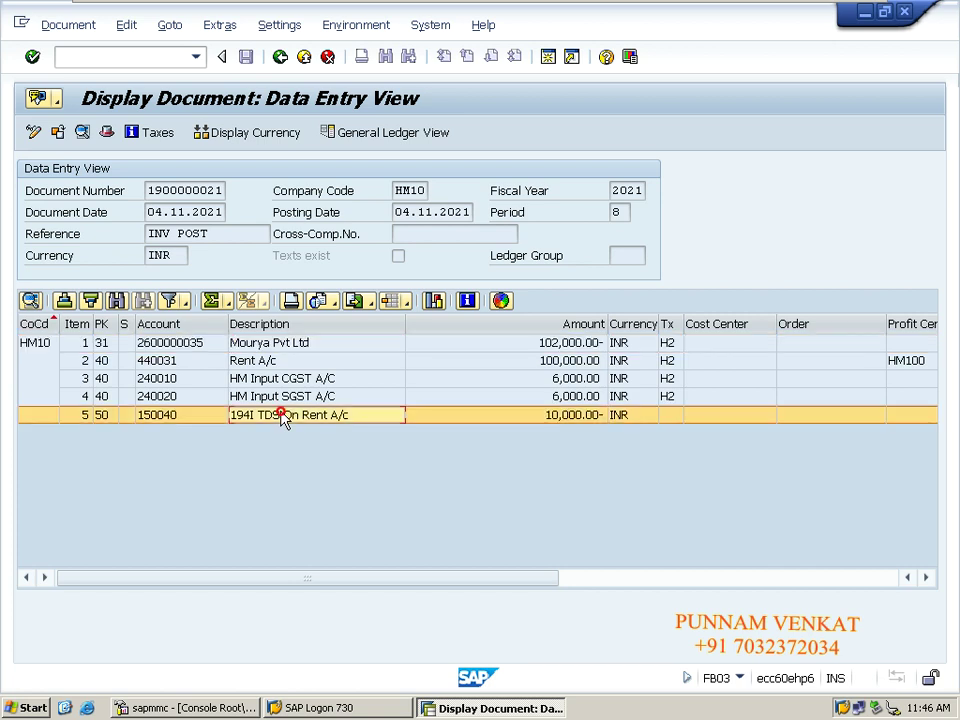
left_click(256, 343)
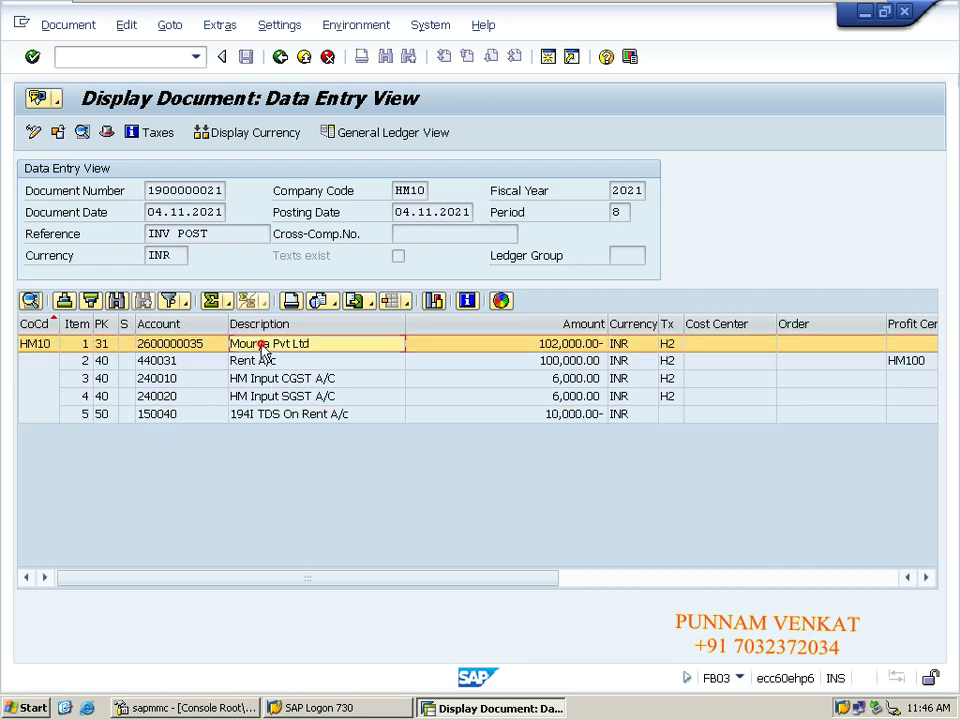
left_click(266, 421)
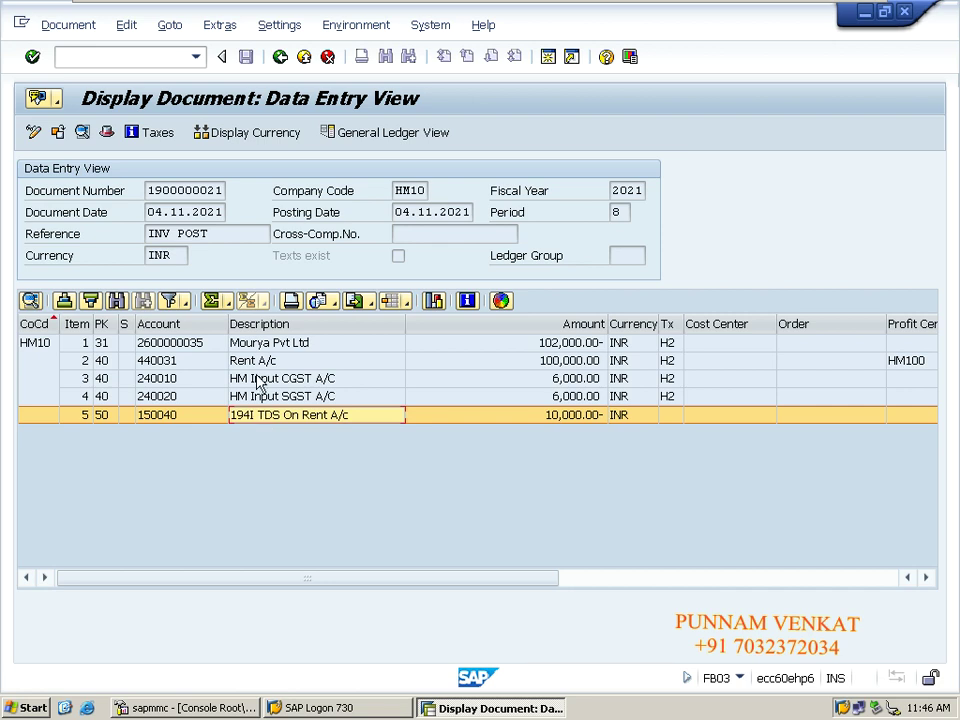
- Compare the Rent A/c, Input CGST and Input SGST amounts with the vendor and 194I TDS lines of the posted document
left_click(250, 362)
left_click(261, 379)
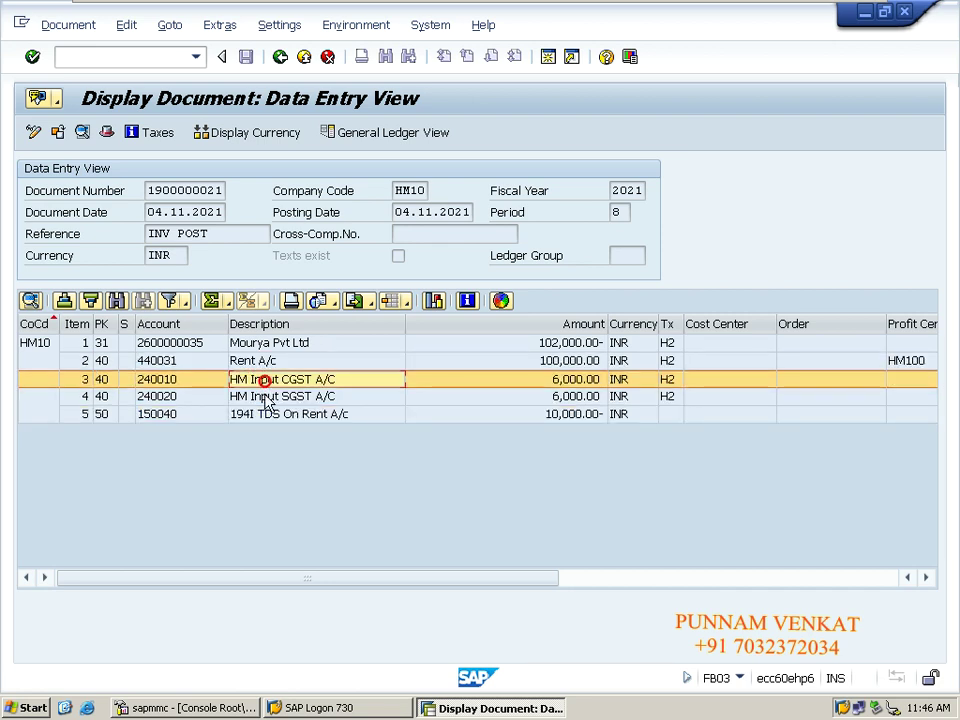
left_click(261, 397)
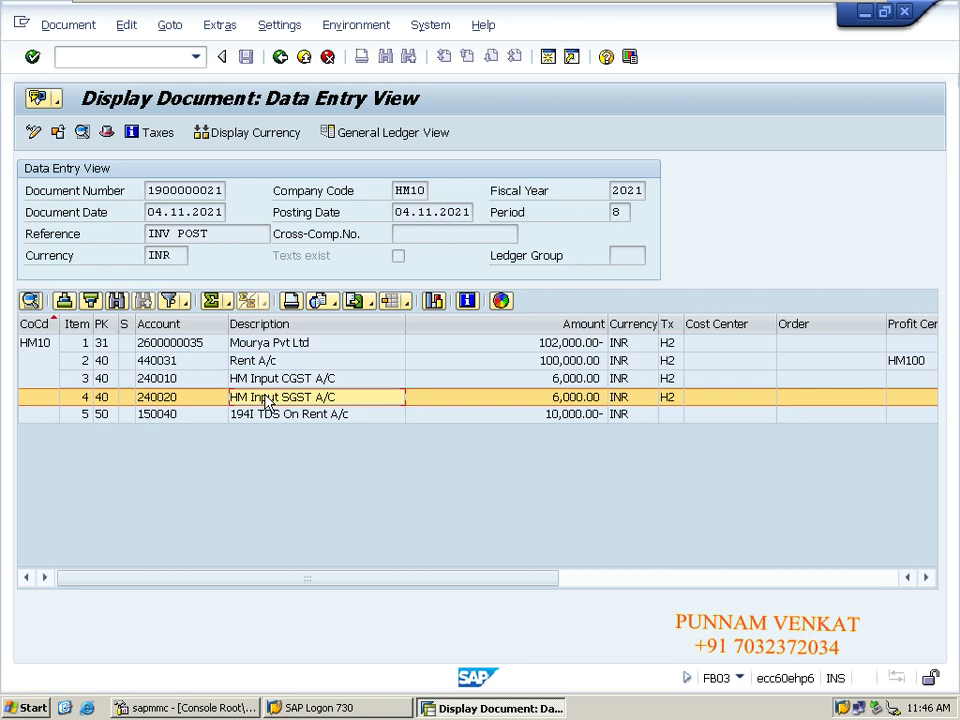
left_click(259, 362)
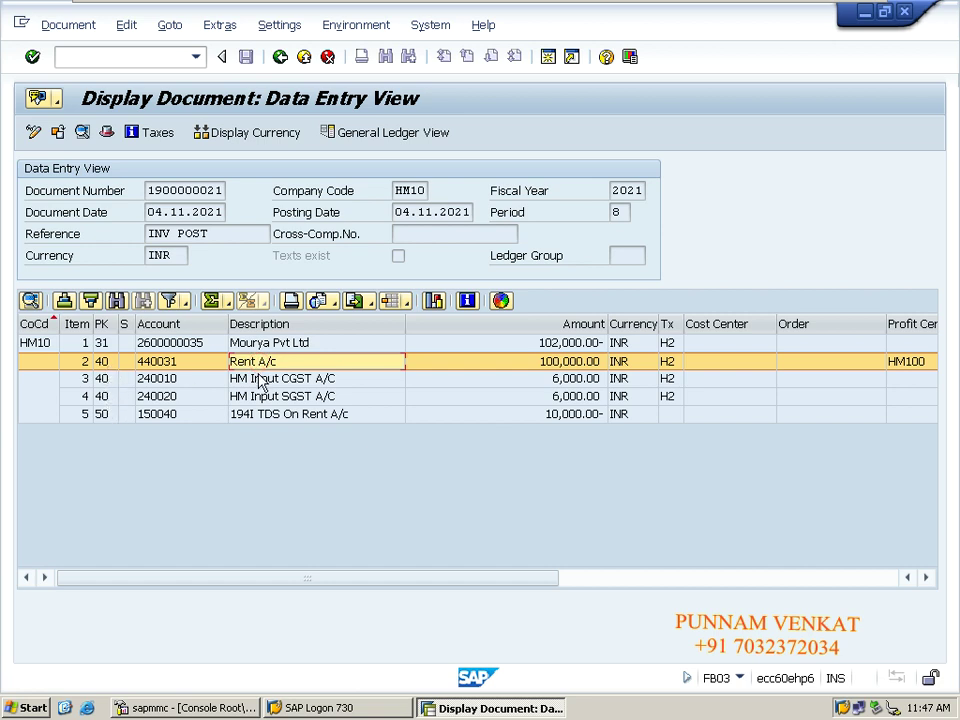
left_click(272, 381)
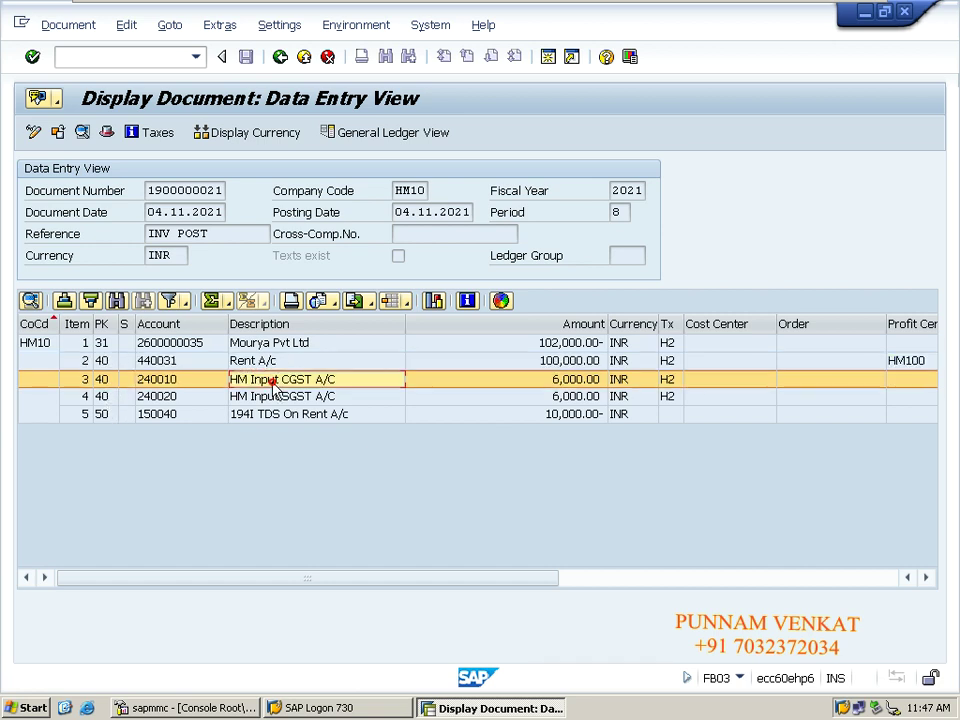
left_click(275, 397)
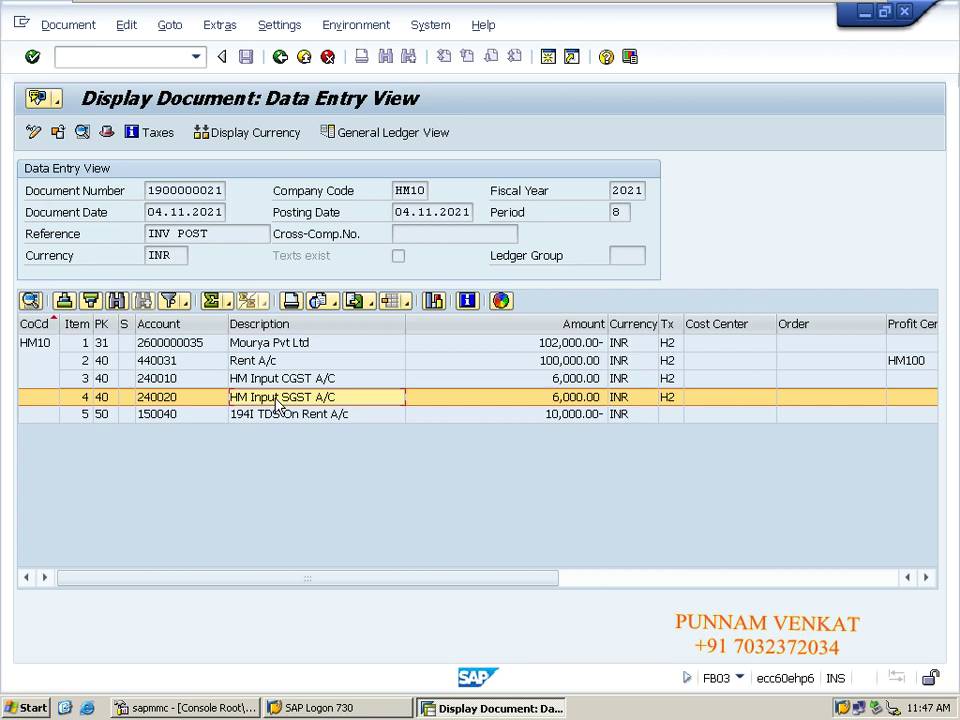
left_click(268, 344)
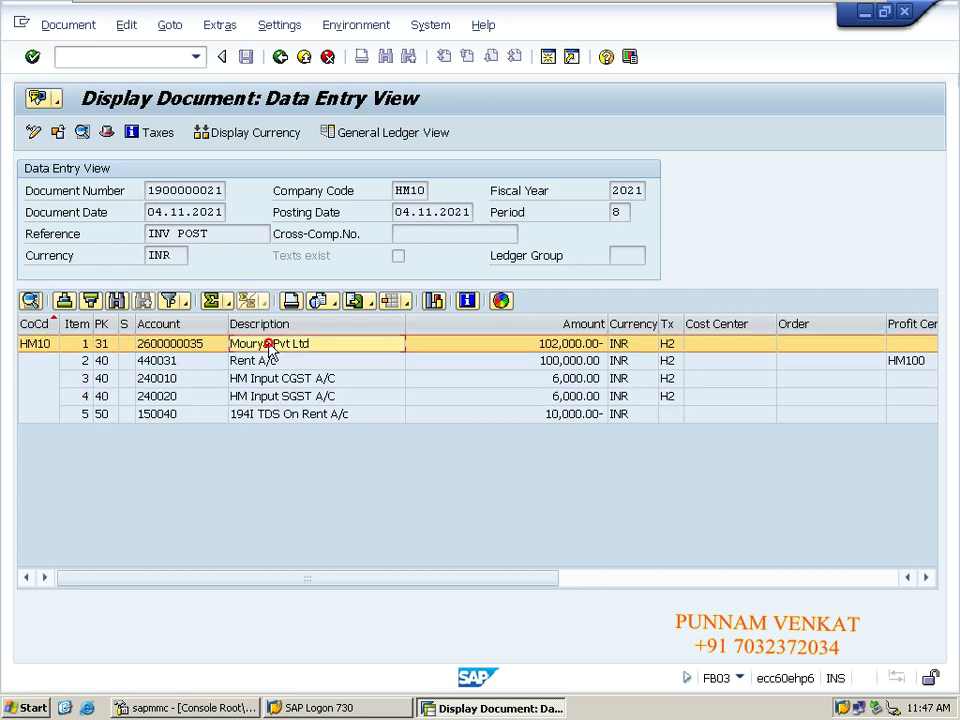
left_click(274, 415)
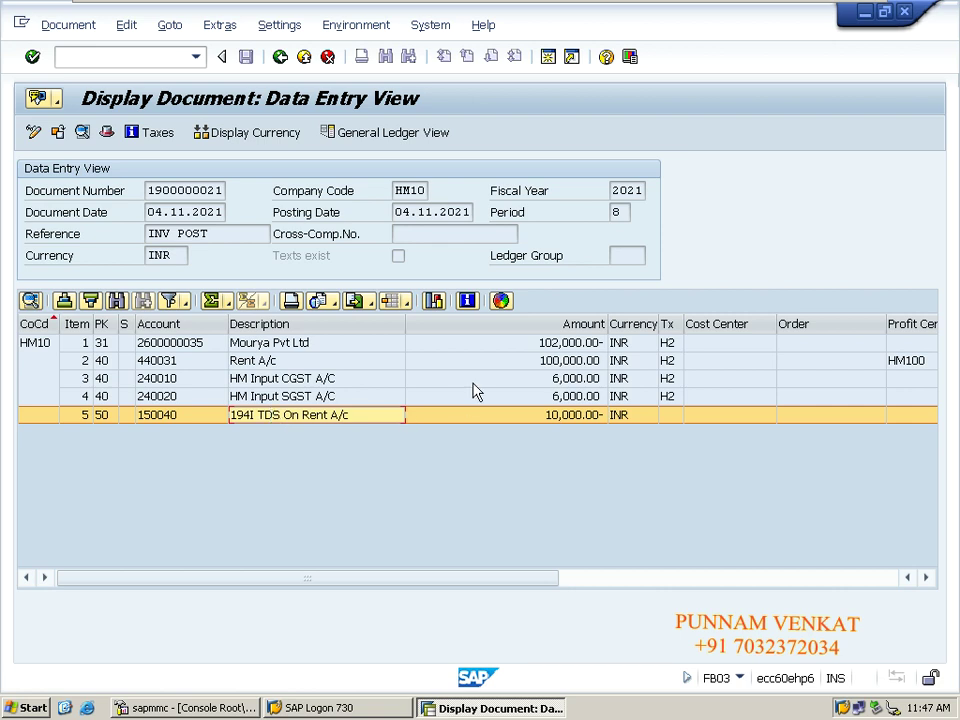
left_click(575, 361)
left_click(574, 379)
left_click(575, 397)
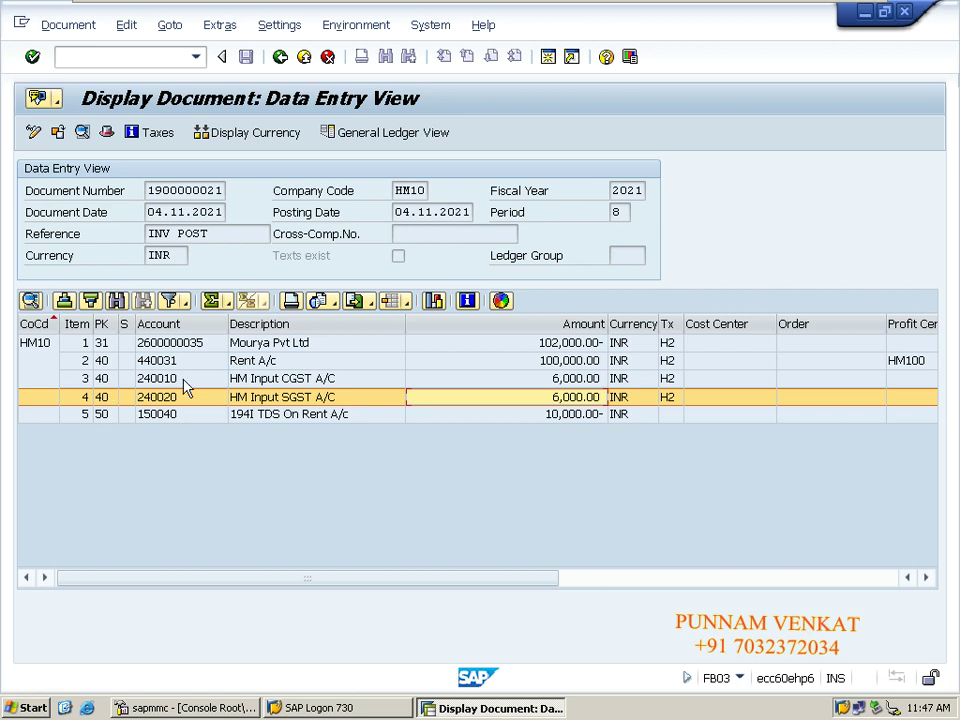
left_click(257, 362)
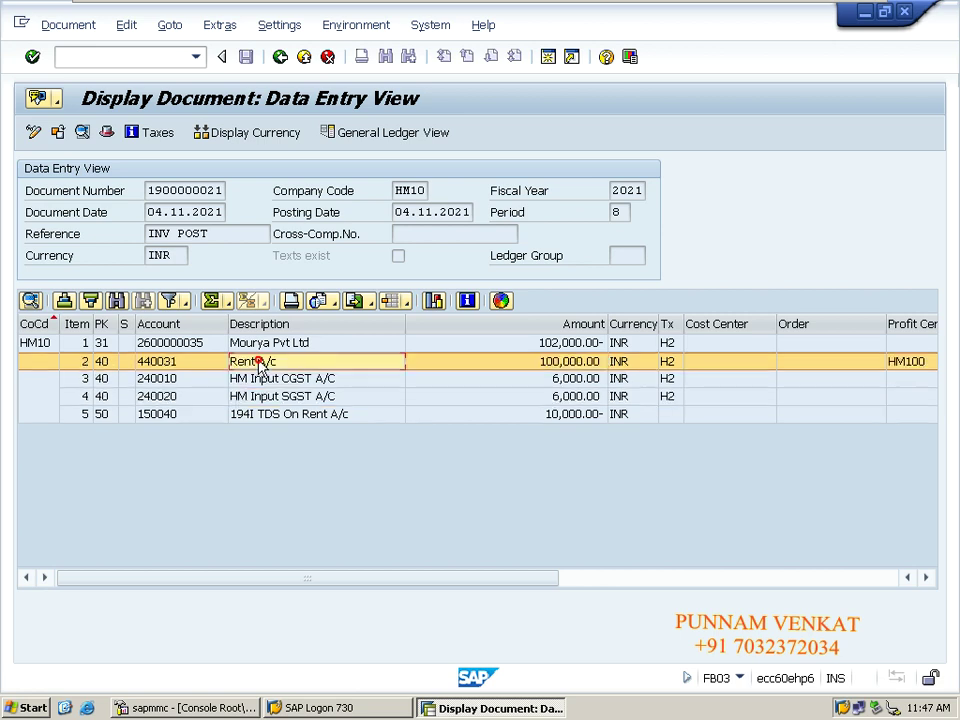
left_click(265, 381)
left_click(266, 397)
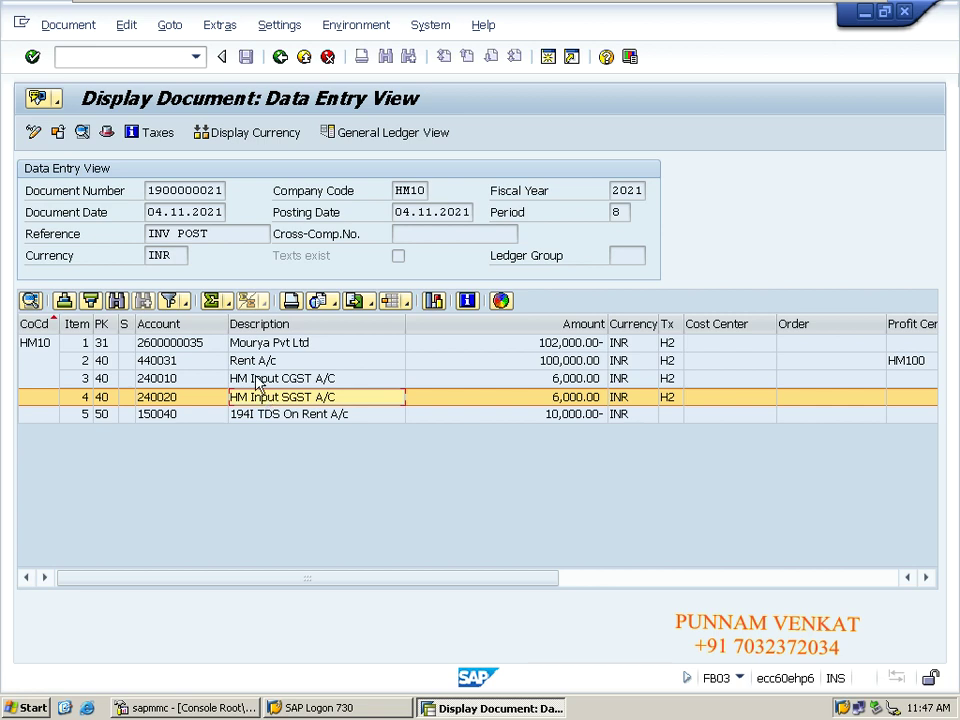
- Leave the document display for the SAP Easy Access screen and switch to the TDS End user process workbook in Excel
left_click(156, 57)
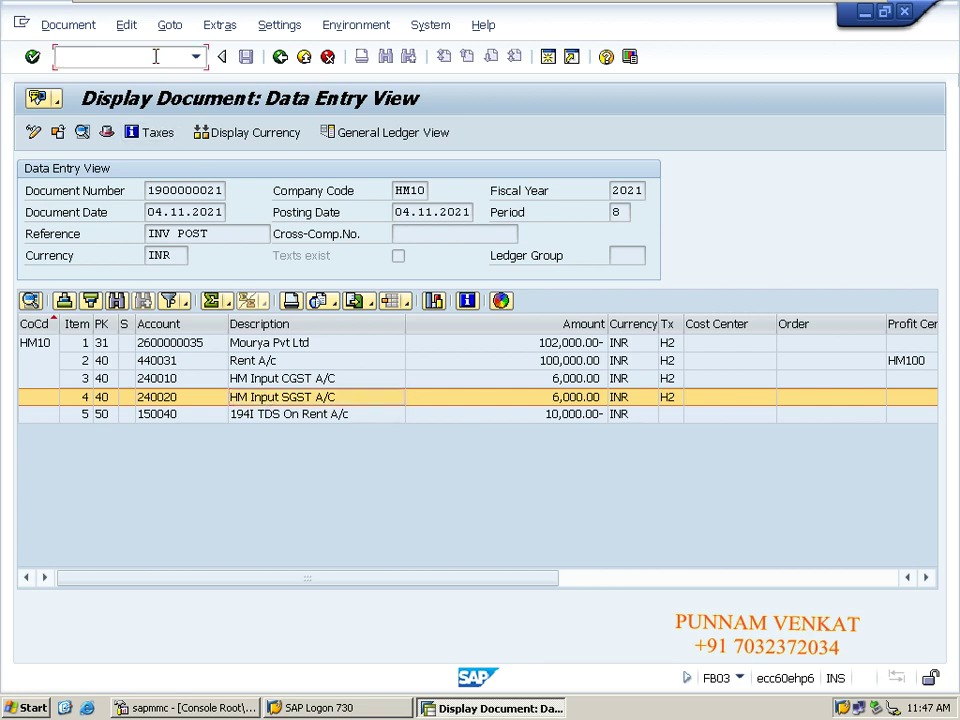
key("Return")
mouse_move(90, 8)
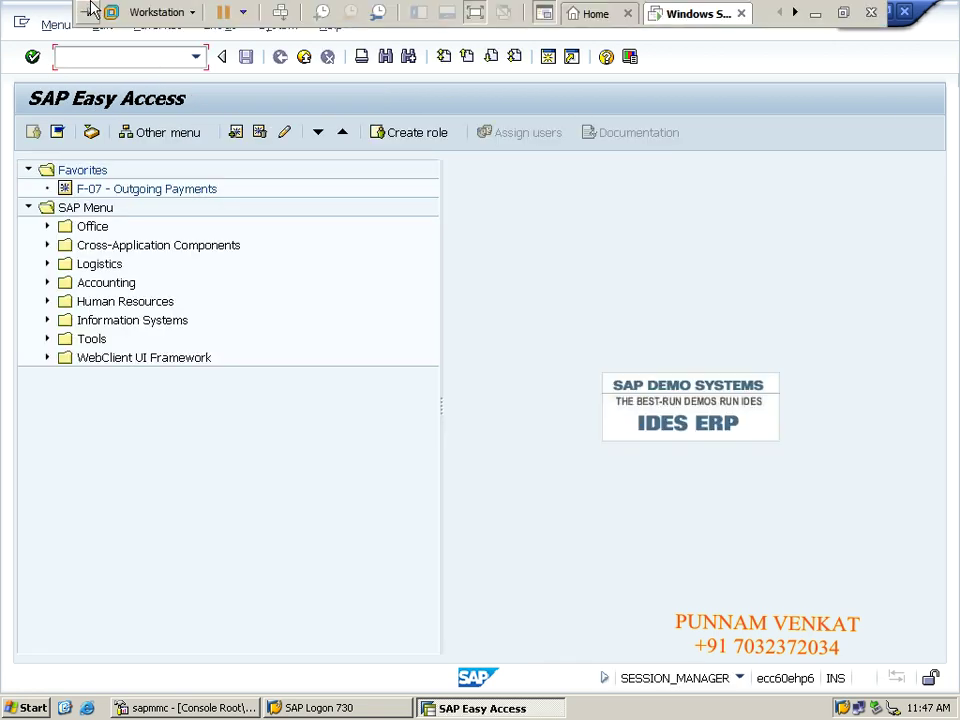
left_click(815, 14)
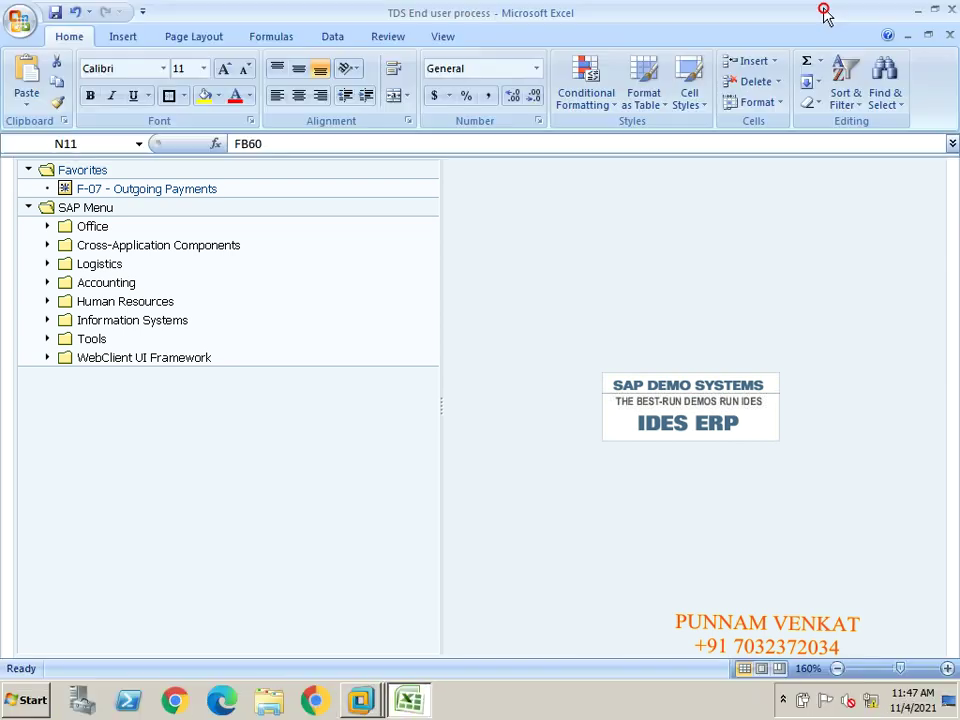
- Examine the "TDS On Advance payment" scenario in Sheet1, highlighting its entries across cells Q10:T17
left_click(742, 346)
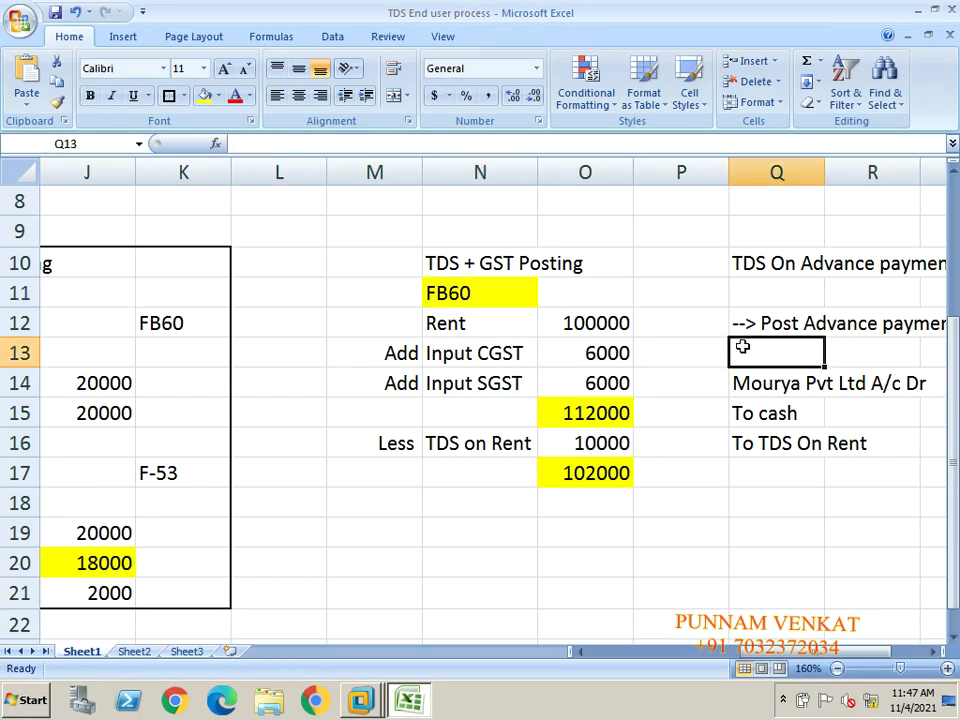
key("Right")
key("Right")
key("Right")
key("Right")
key("Right")
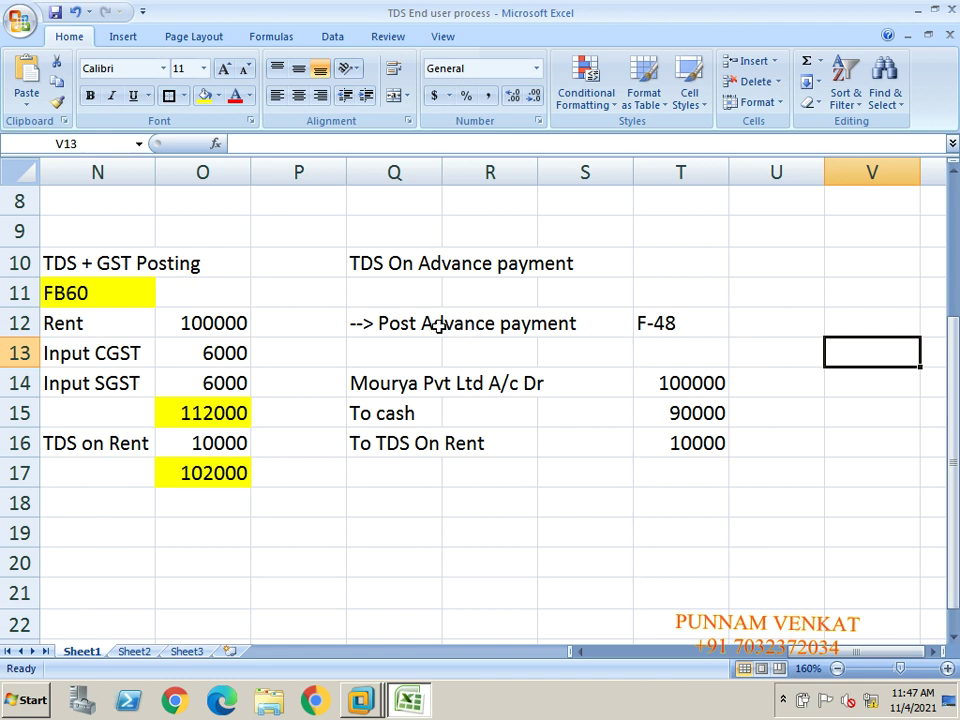
left_click(381, 267)
key("shift+Right")
key("shift+Right")
key("shift+Right")
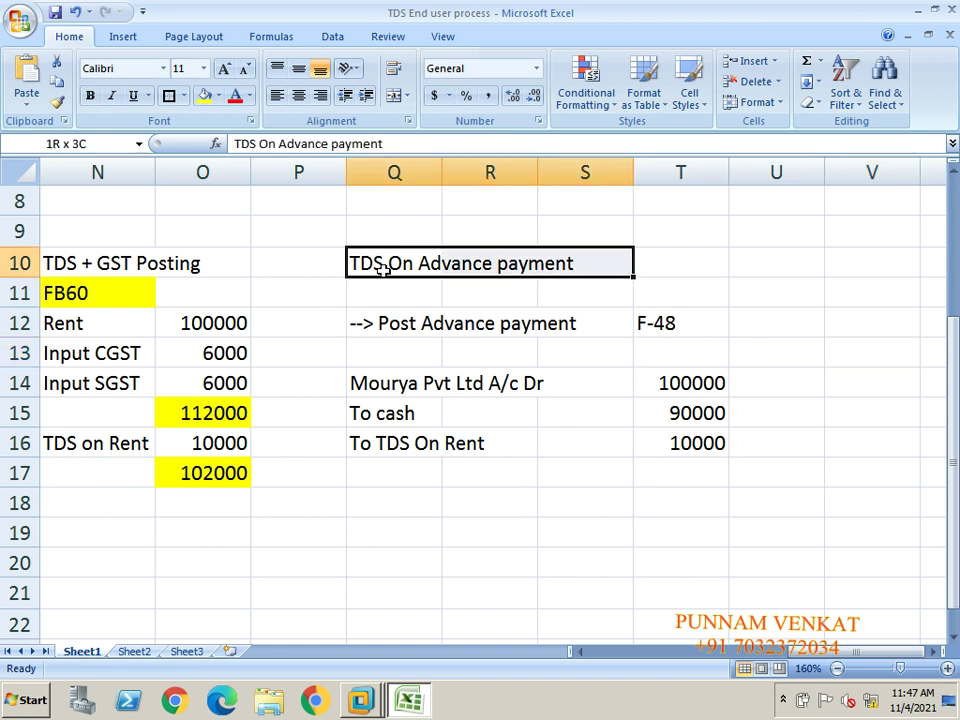
key("shift+Down")
key("shift+Down")
key("shift+Down")
key("shift+Down")
key("shift+Down")
key("shift+Down")
key("shift+Down")
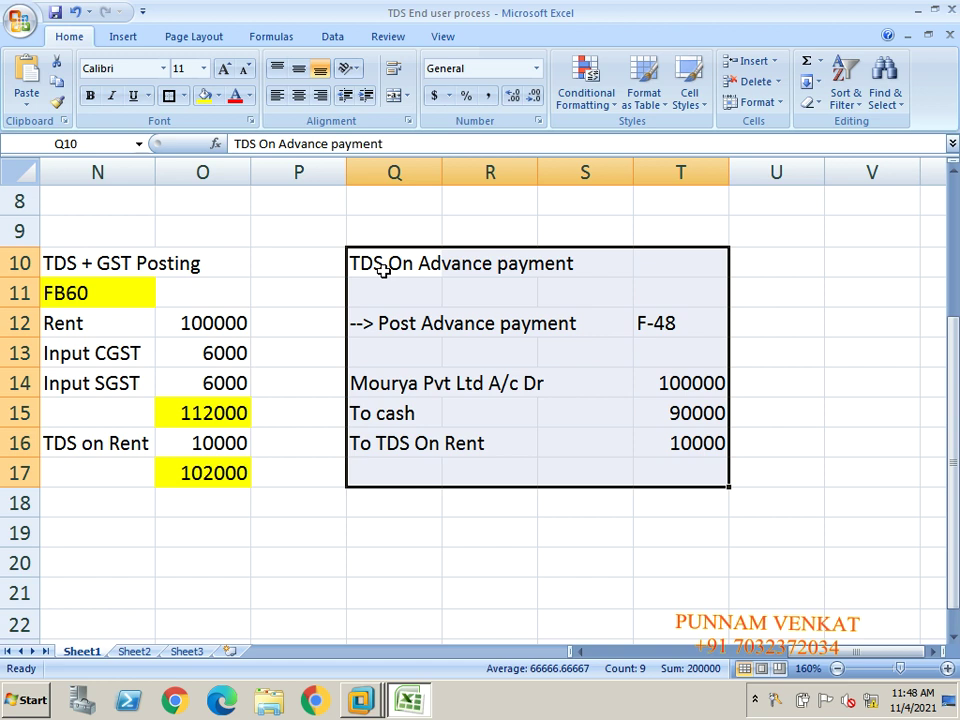
- Copy the transaction code F-48 from cell T12 and review the scenario's vendor, cash and TDS On Rent lines
key("Down")
key("Down")
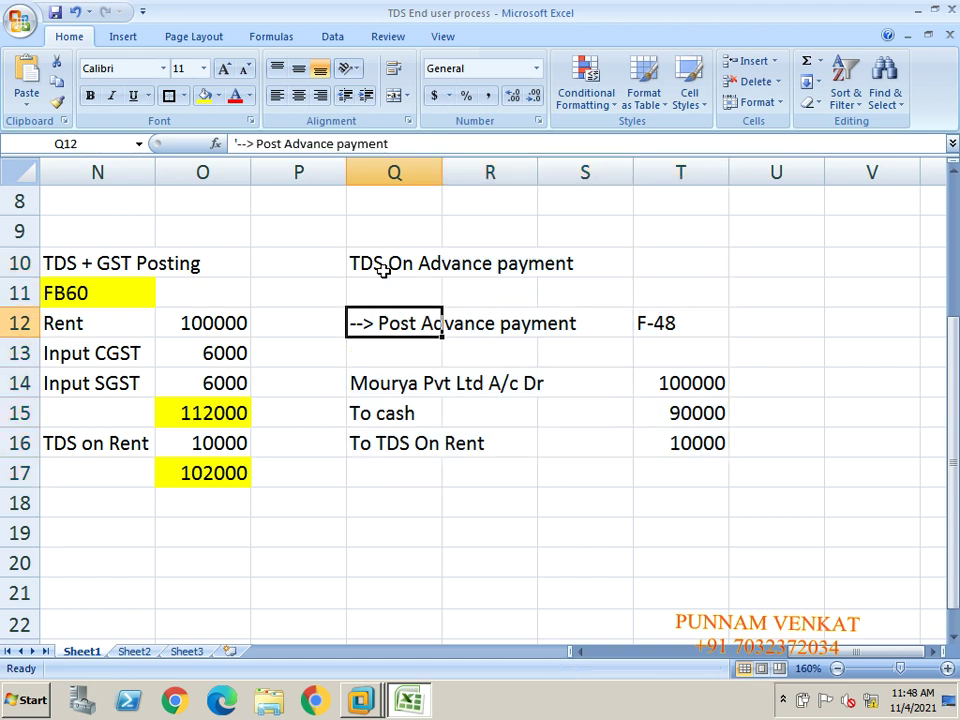
key("Right")
key("Right")
key("Right")
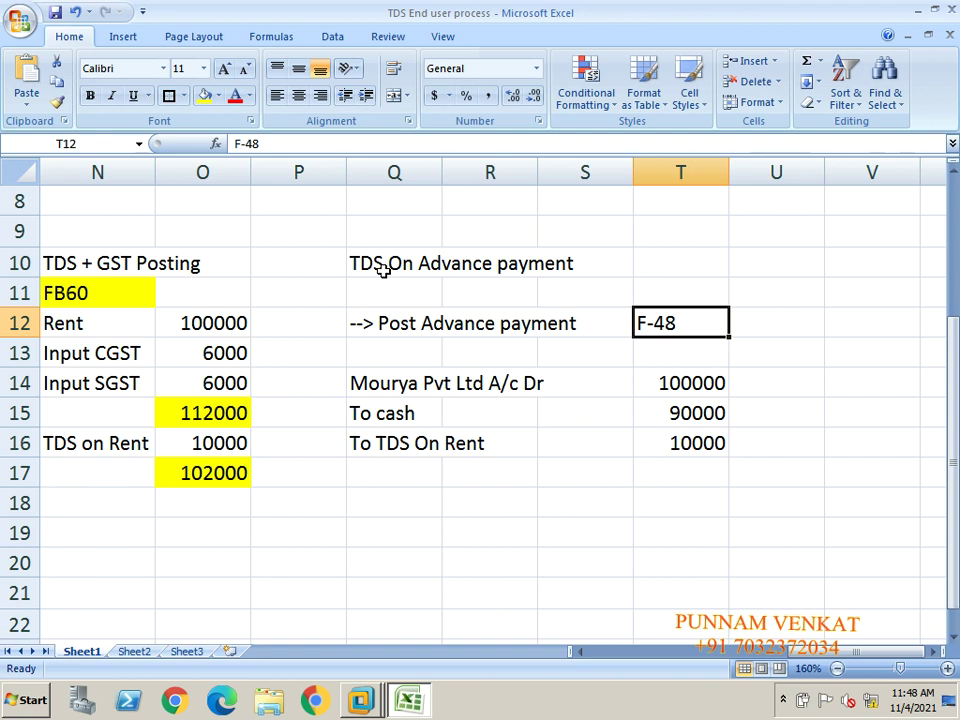
key("ctrl+c")
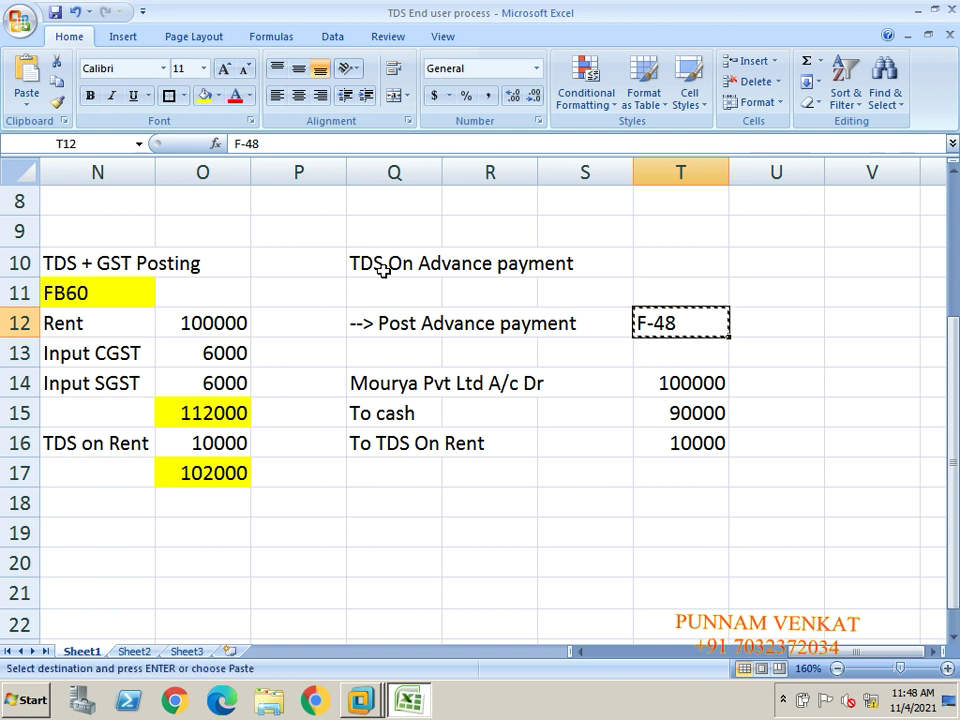
left_click(380, 392)
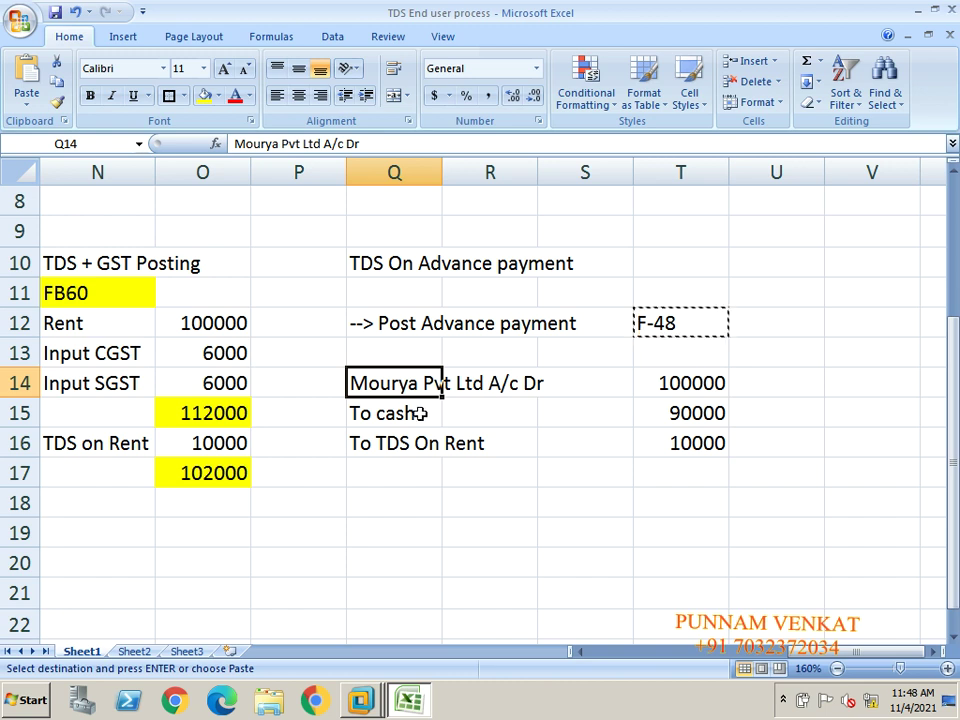
left_click(424, 412)
left_click(400, 447)
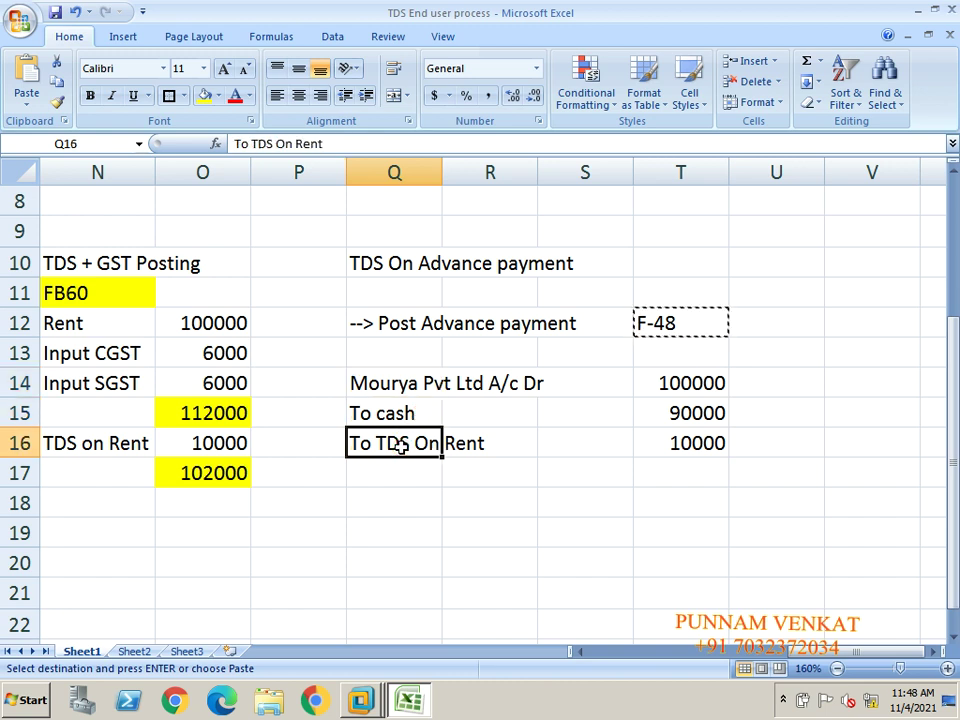
- Switch to SAP and start the vendor down payment transaction F-48
left_click(678, 331)
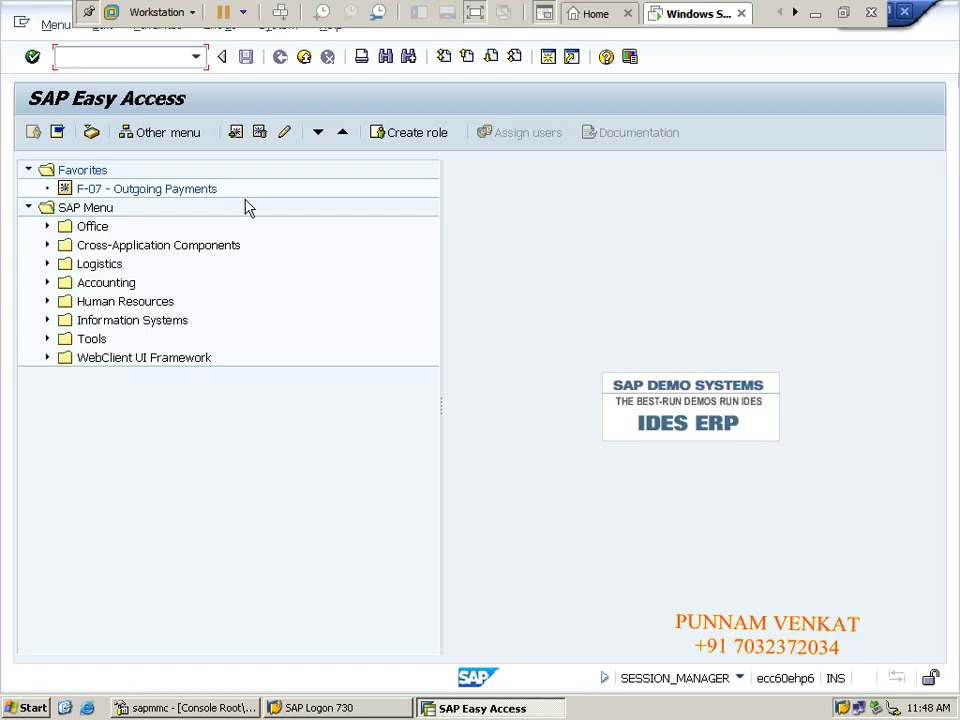
left_click(130, 64)
key("ctrl+v")
key("Return")
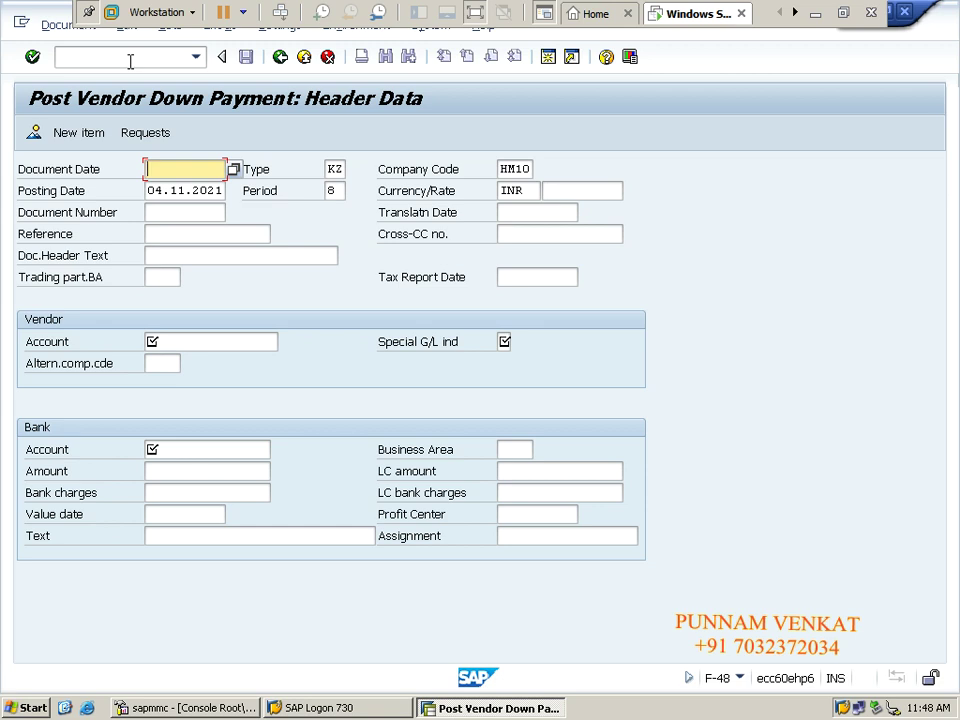
- Set the Document Date to 04.11.2021 by copying the Posting Date
key("Tab")
key("Tab")
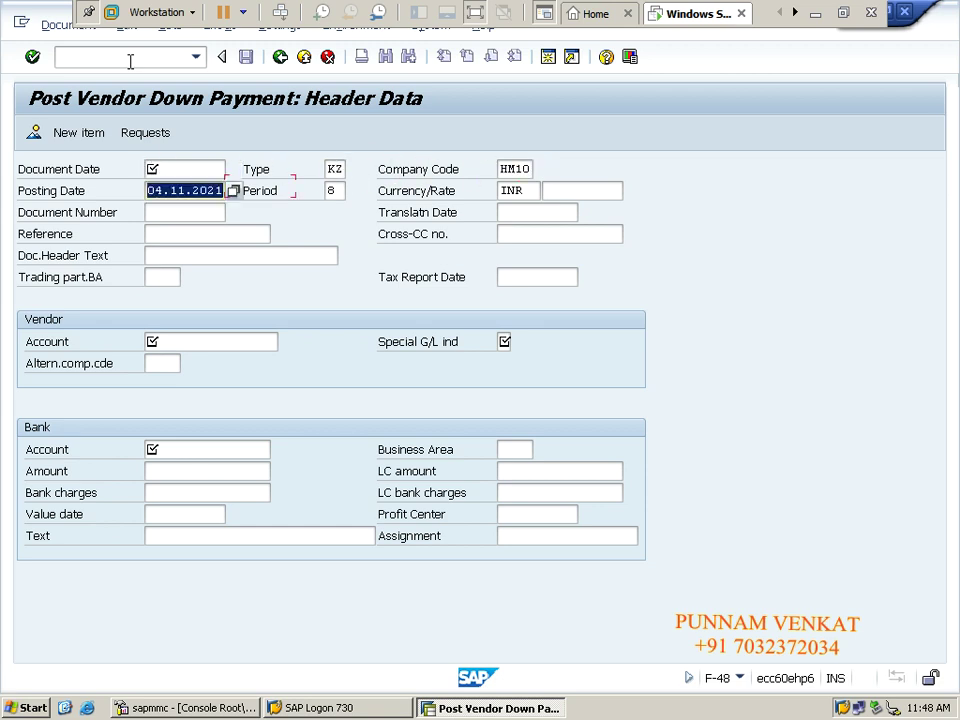
key("Tab")
key("shift+Tab")
key("shift+Tab")
key("shift+Tab")
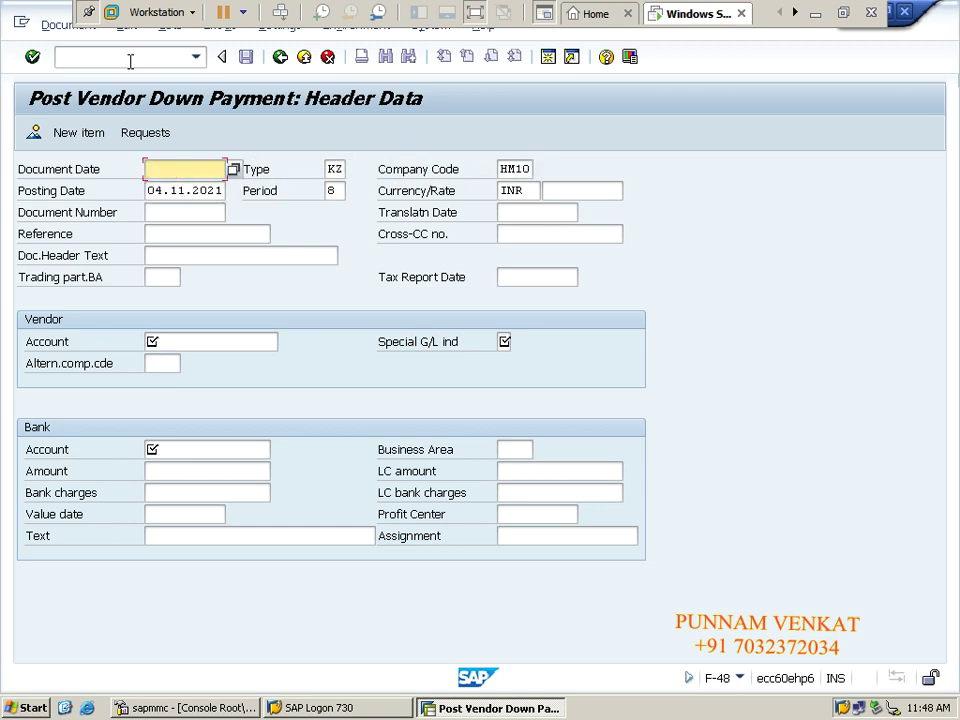
key("ctrl+v")
- Enter VEN PAYMENT as the Reference in the down payment header
key("Tab")
key("Tab")
key("Tab")
key("Tab")
key("Tab")
key("Tab")
key("Tab")
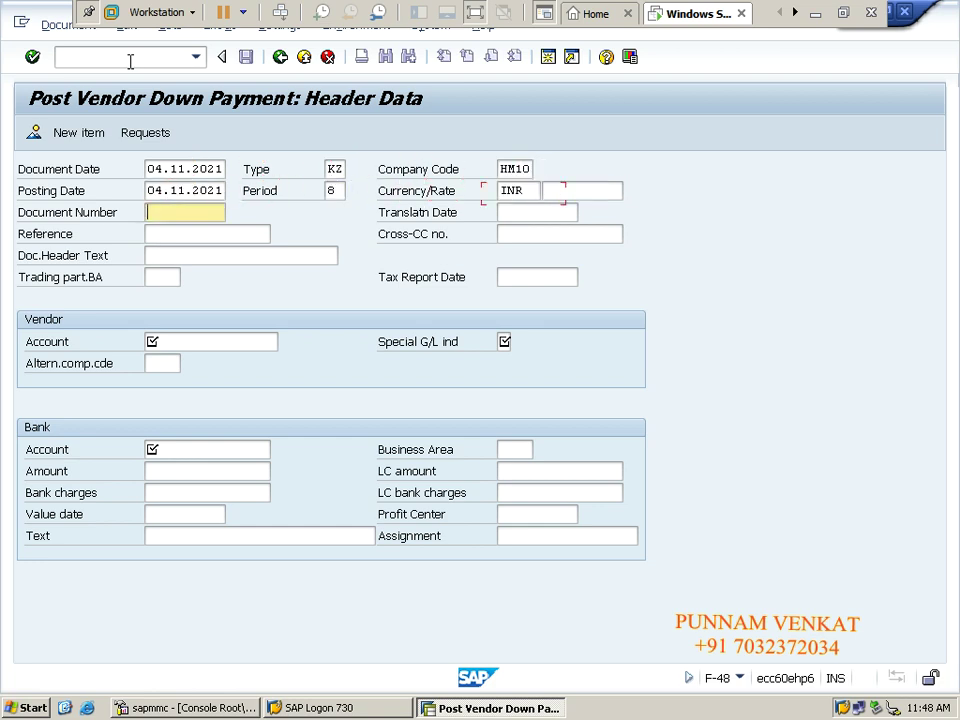
key("Tab")
key("Tab")
key("BackSpace")
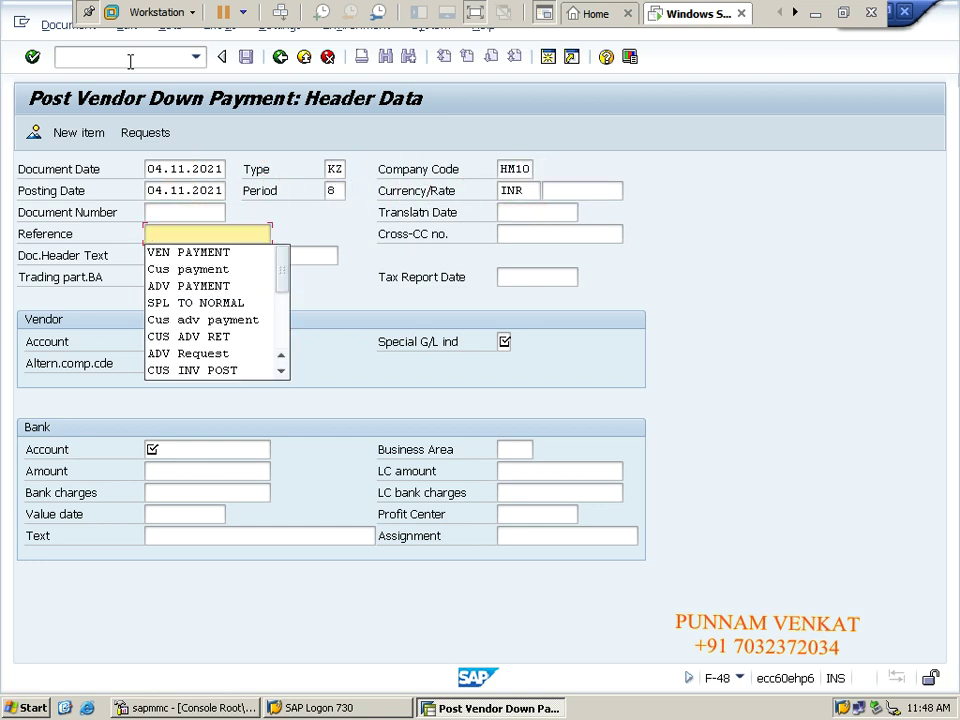
key("Down")
key("Return")
- Search the vendors of company code HM10 and choose Mourya Pvt Ltd as the vendor account
key("Tab")
key("Tab")
key("Tab")
key("Tab")
key("Tab")
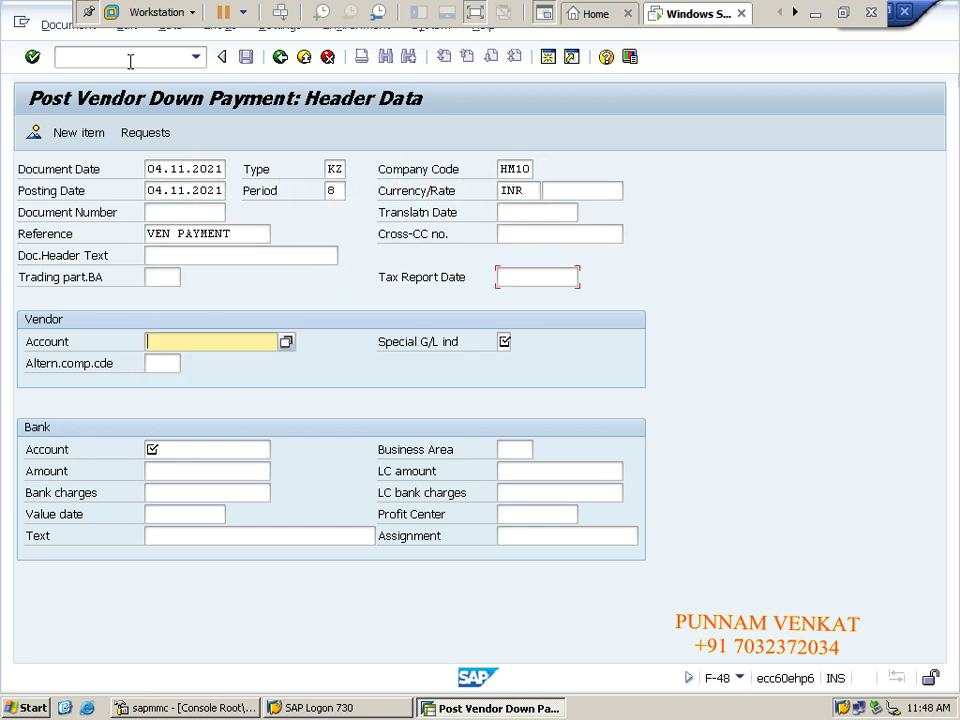
left_click(286, 342)
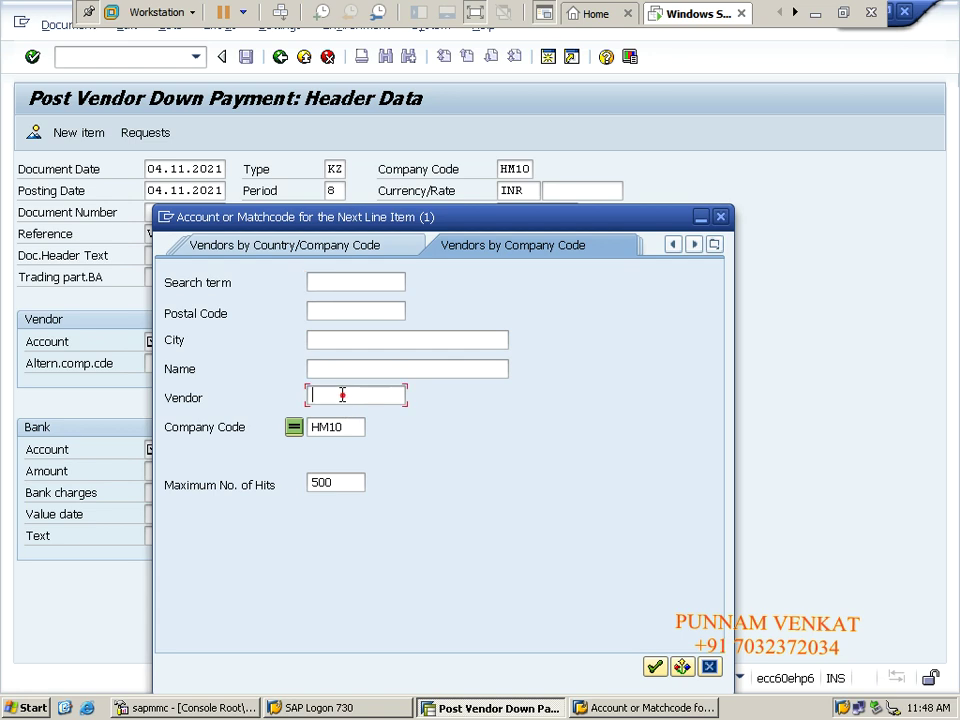
key("Return")
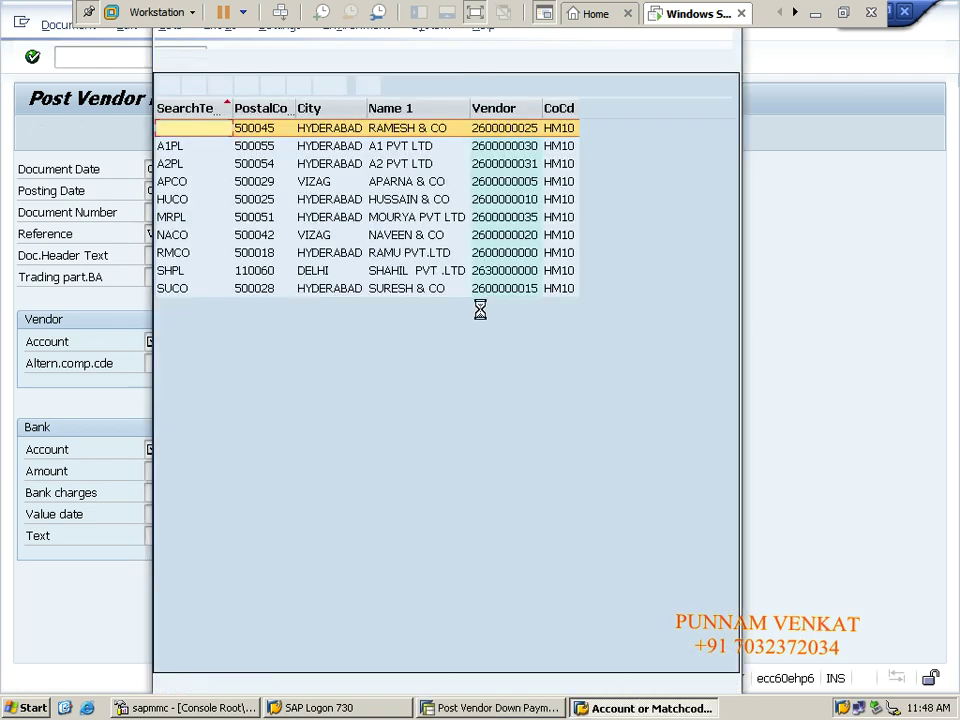
left_click(415, 217)
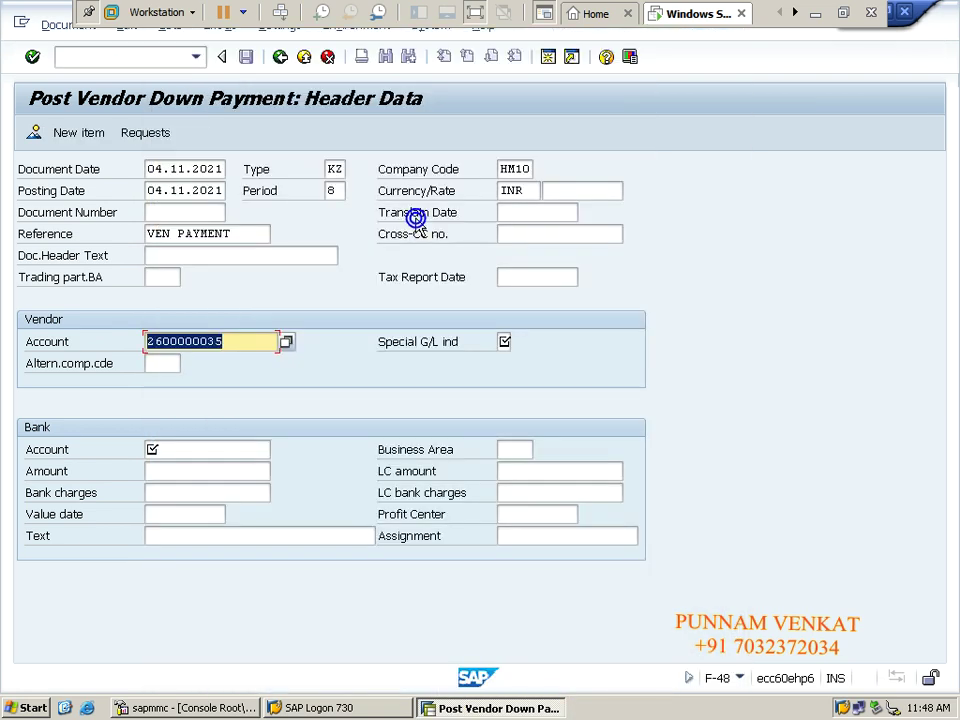
- Set the Special G/L indicator to A and the bank account to G/L 220000
key("Tab")
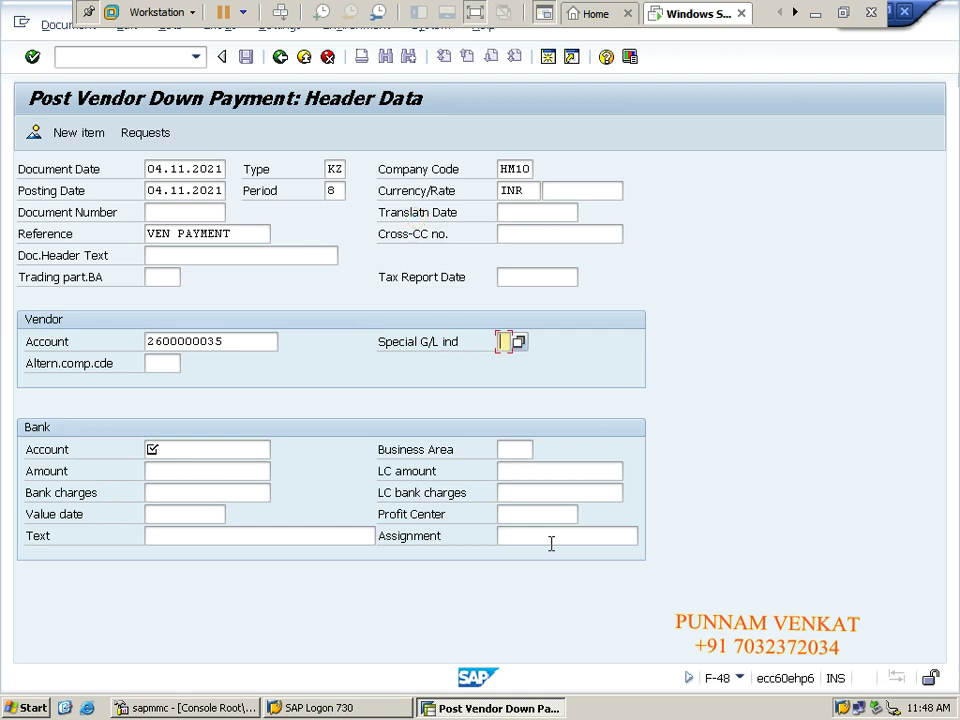
key("Tab")
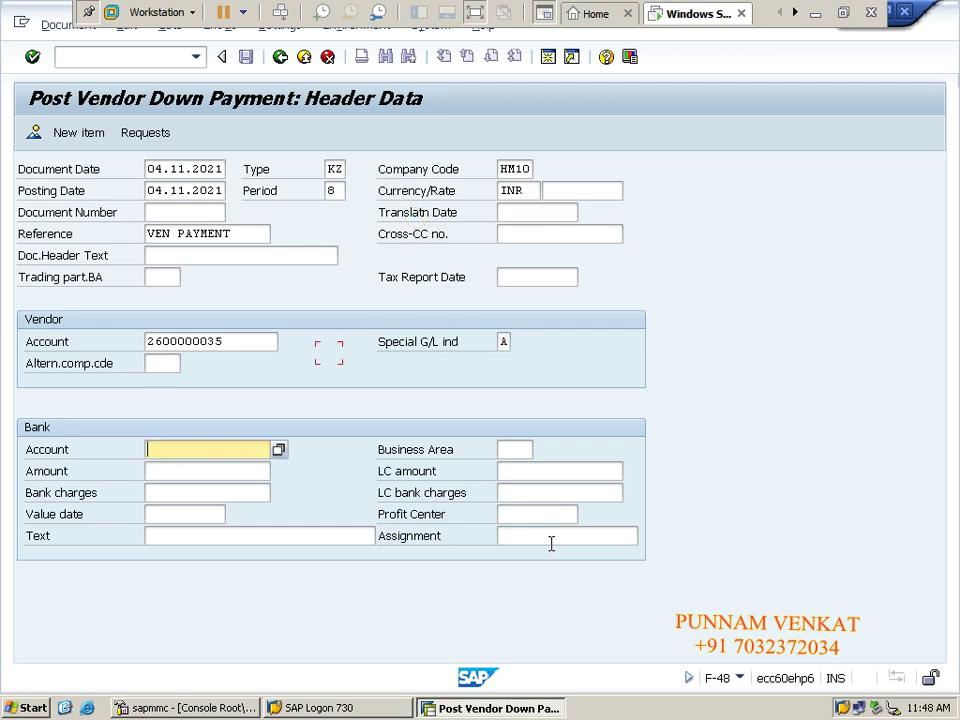
key("Tab")
key("shift+Tab")
key("BackSpace")
key("Down")
key("Return")
key("Tab")
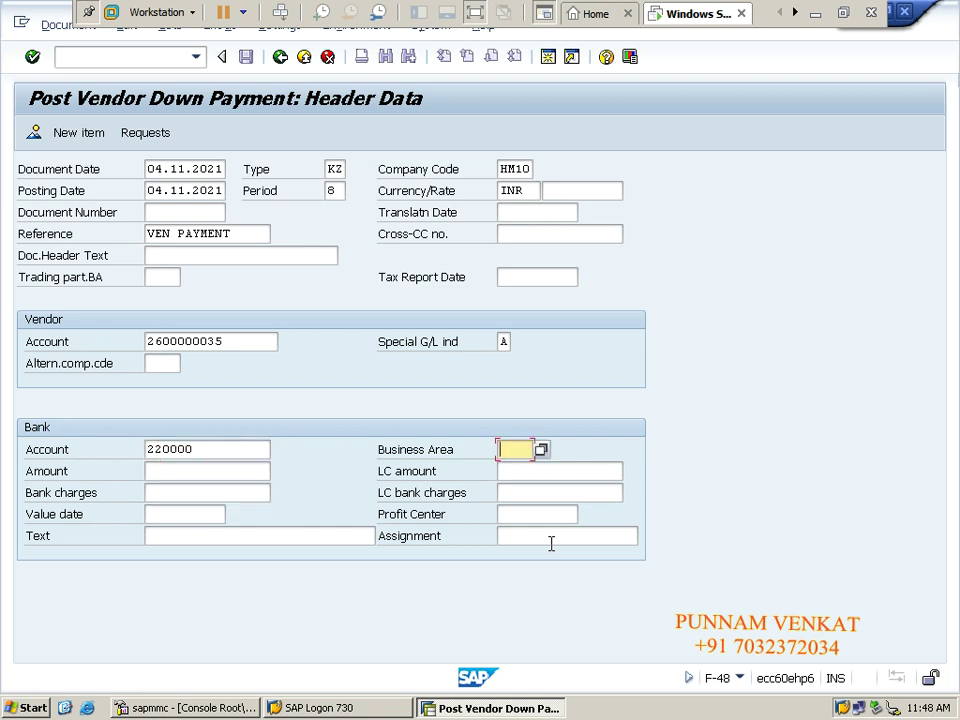
- Switch to the Excel workbook and copy the Mourya Pvt Ltd advance amount of 100000 from cell T14
key("Tab")
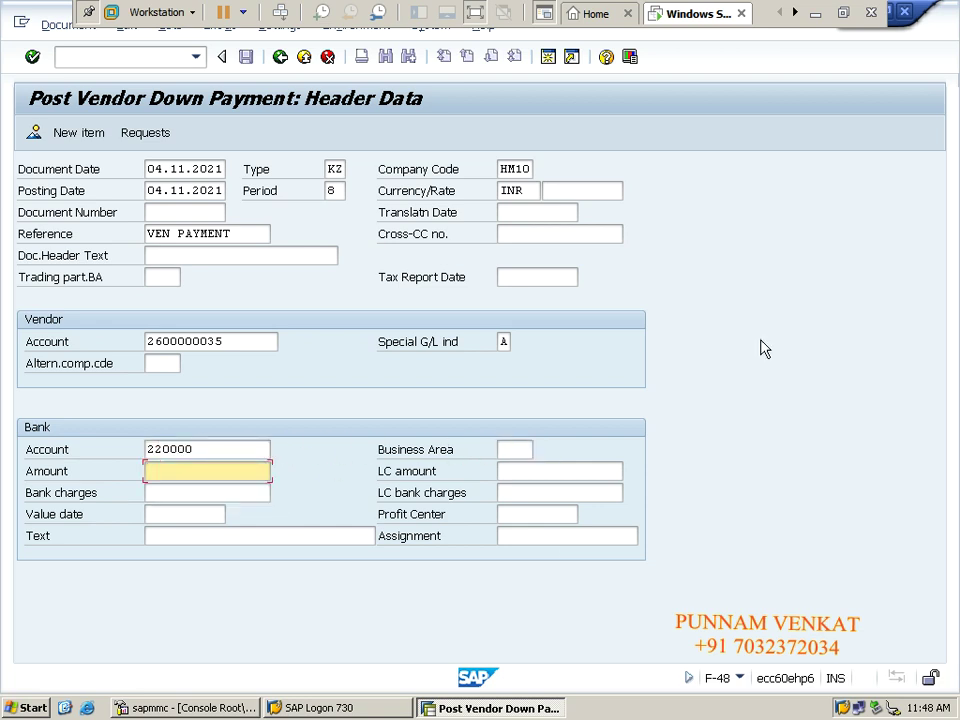
left_click(816, 14)
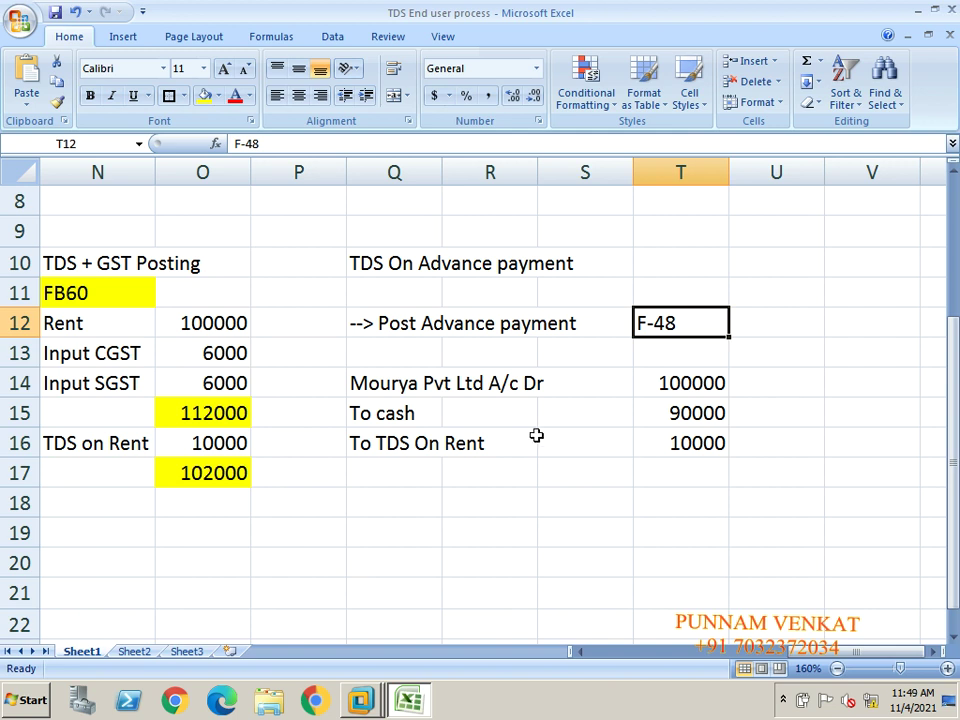
left_click(386, 389)
key("Right")
key("Right")
key("Right")
key("Left")
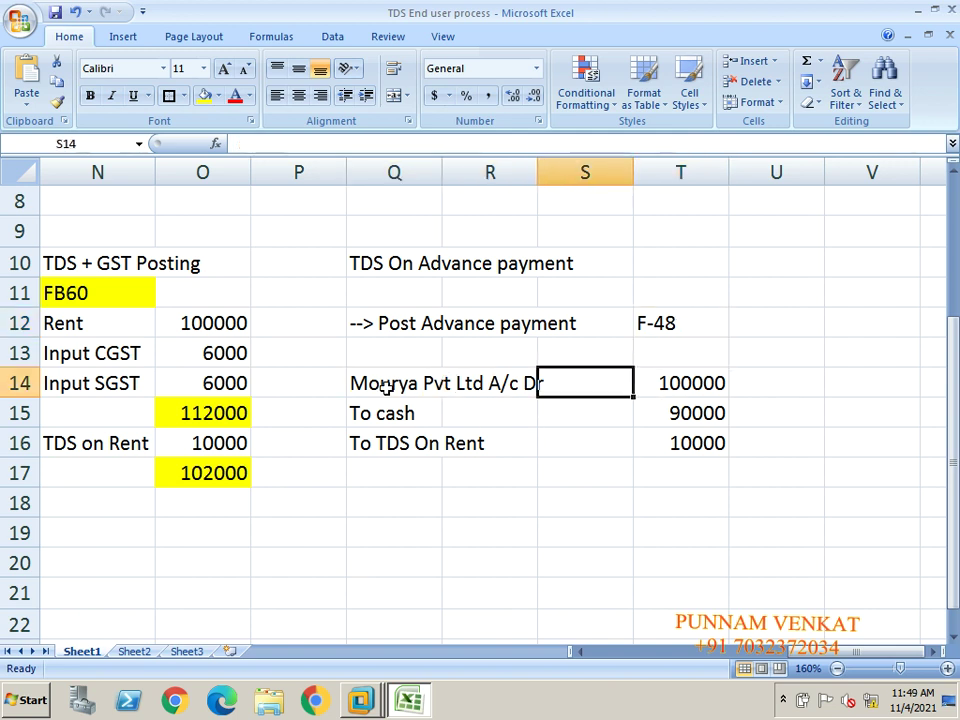
key("Left")
key("Left")
key("Right")
key("Right")
key("Right")
key("ctrl+c")
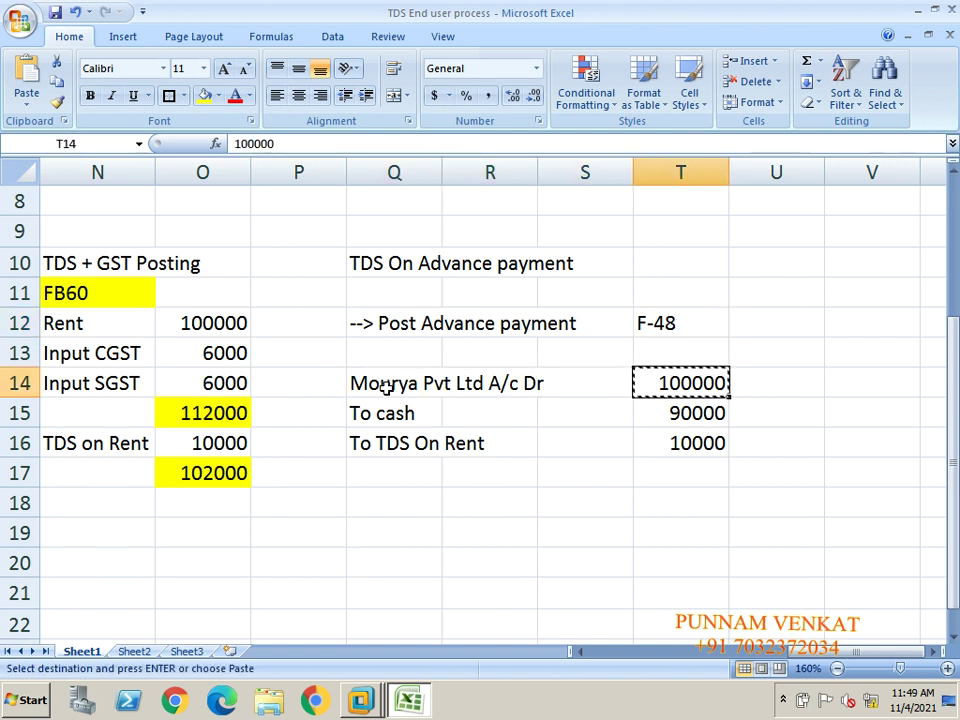
- Back in SAP, paste the copied value as the bank Amount and proceed to the new vendor item
key("alt+Tab")
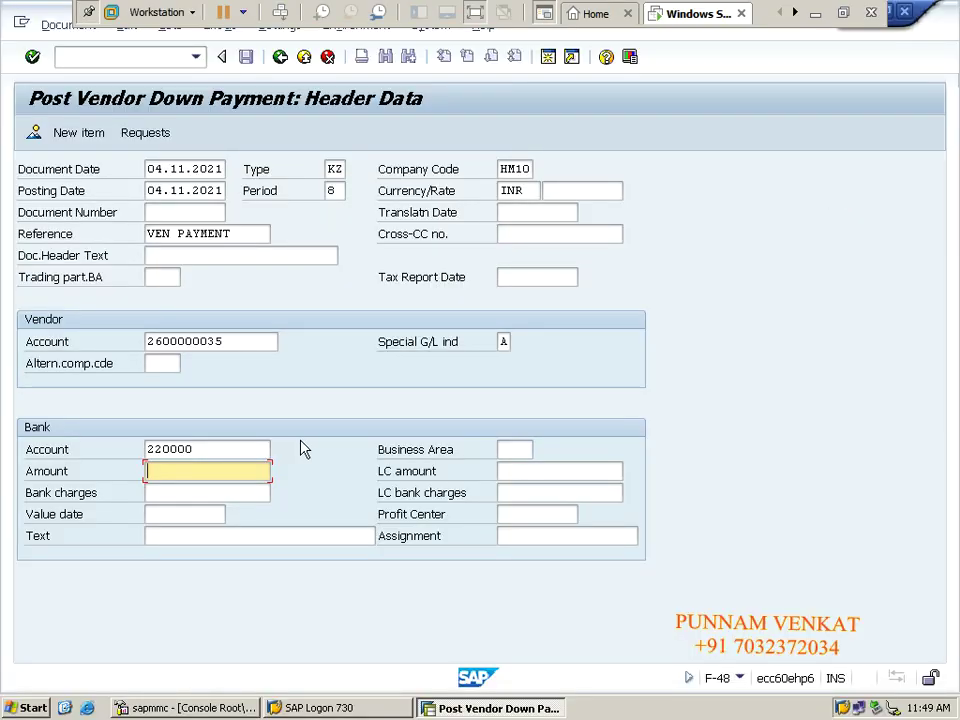
key("ctrl+v")
left_click(78, 133)
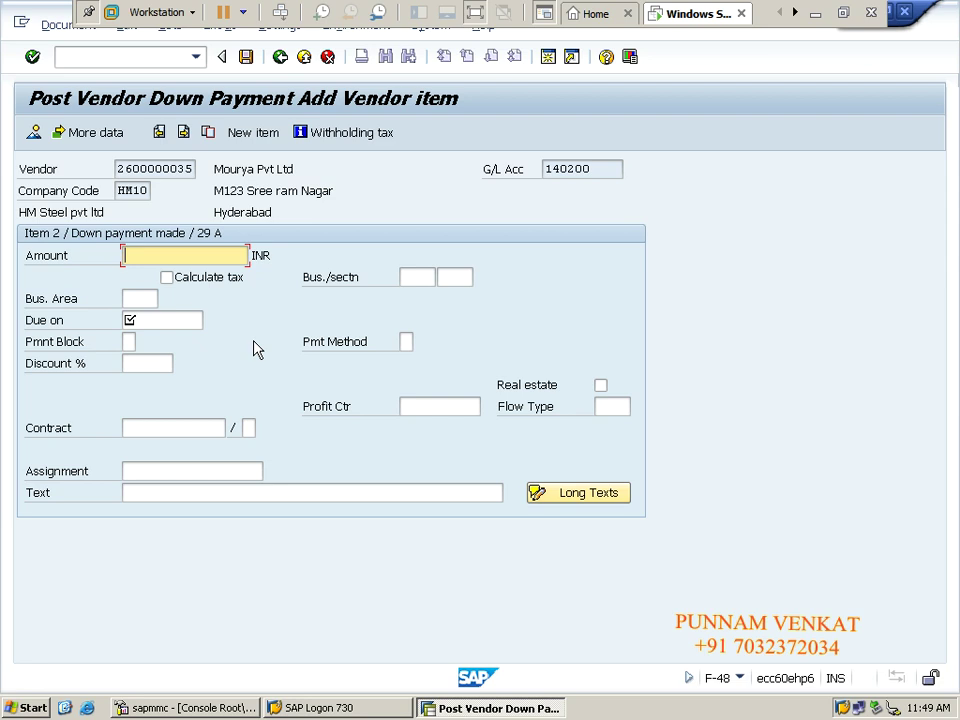
- Give the vendor item an amount of 100000, due date 04.11.2021 and business area HMHY
type("100000")
left_click(167, 324)
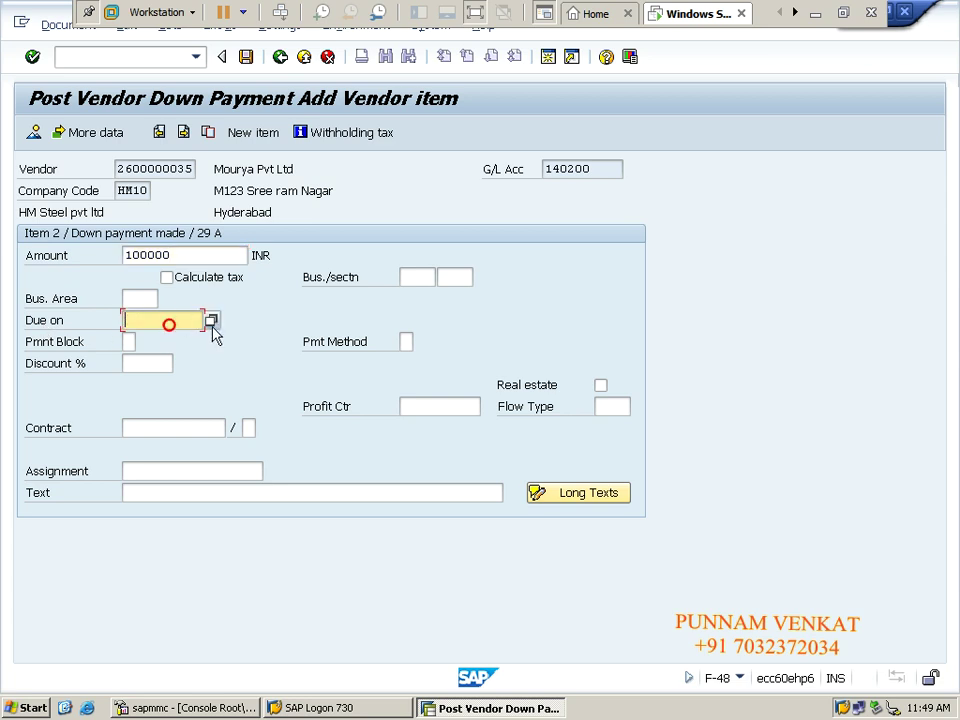
left_click(215, 325)
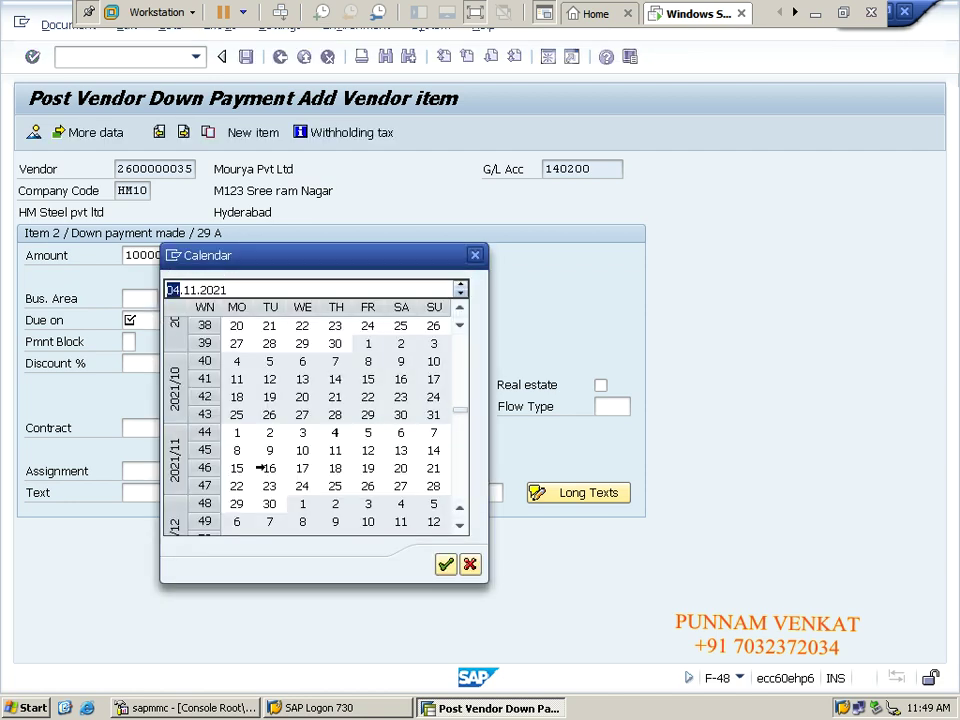
left_click(446, 566)
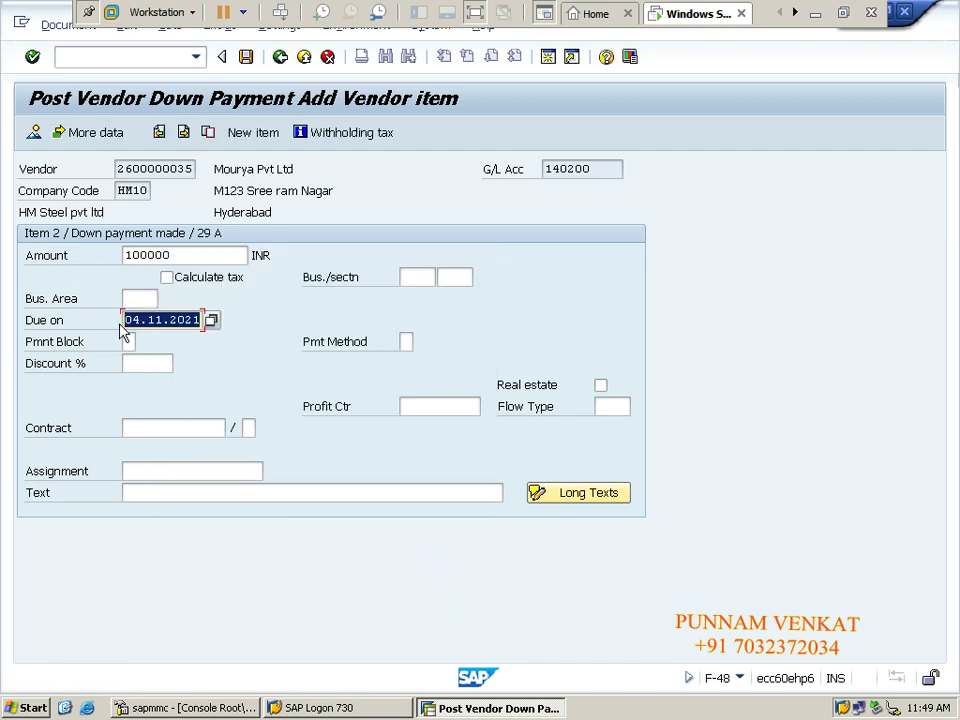
left_click(128, 299)
type("h")
key("Down")
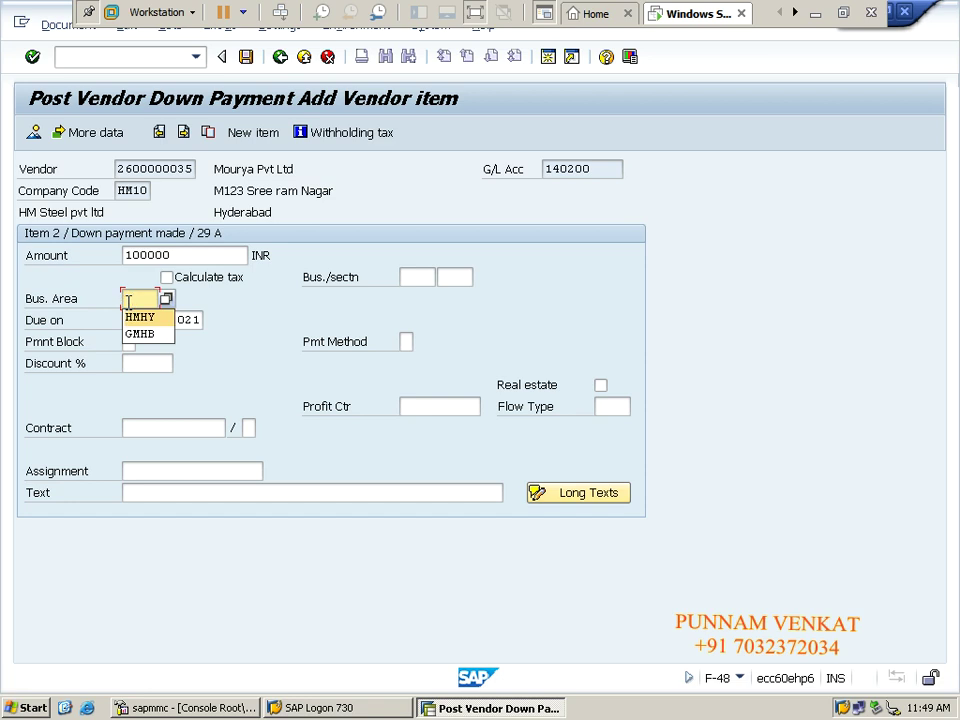
key("Tab")
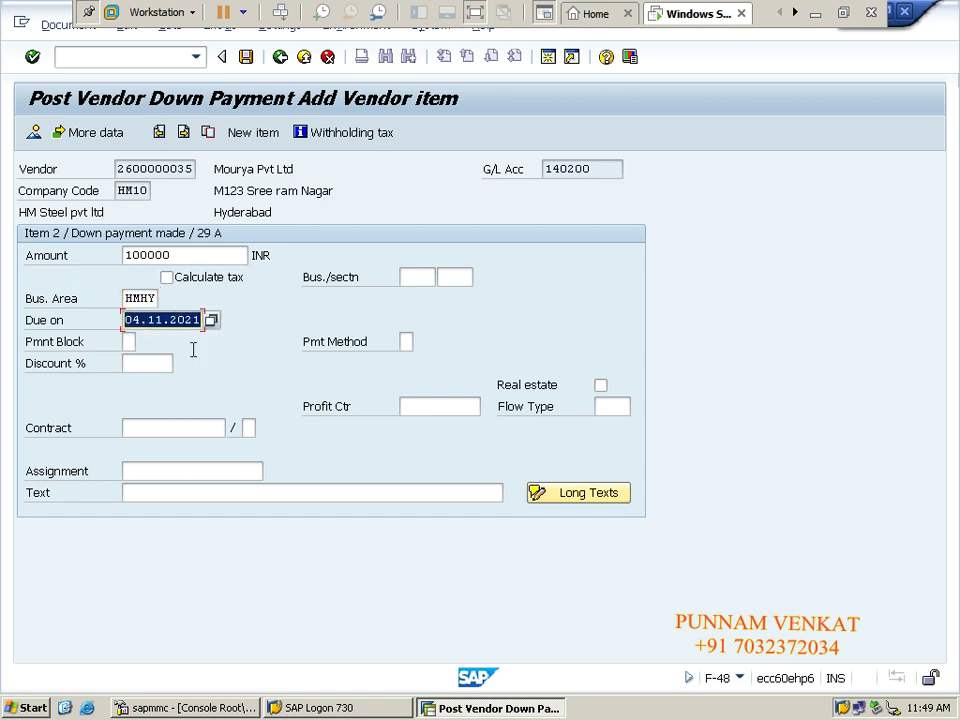
- Assign profit center HM100 and the text VEN ADV PAYMENT to the vendor item
left_click(437, 410)
left_click(435, 428)
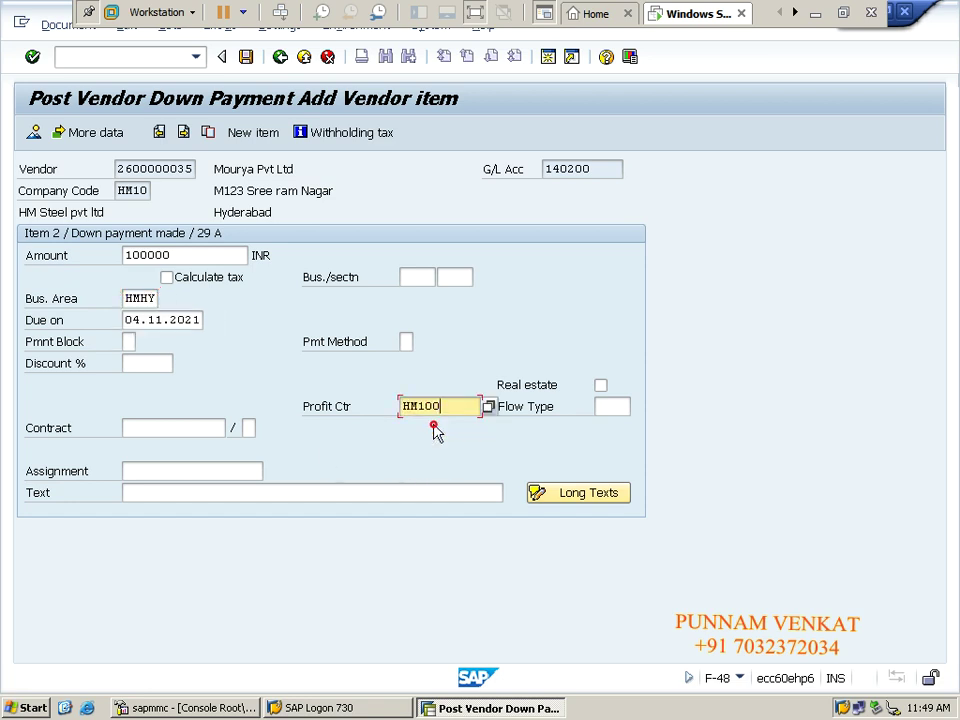
left_click(254, 496)
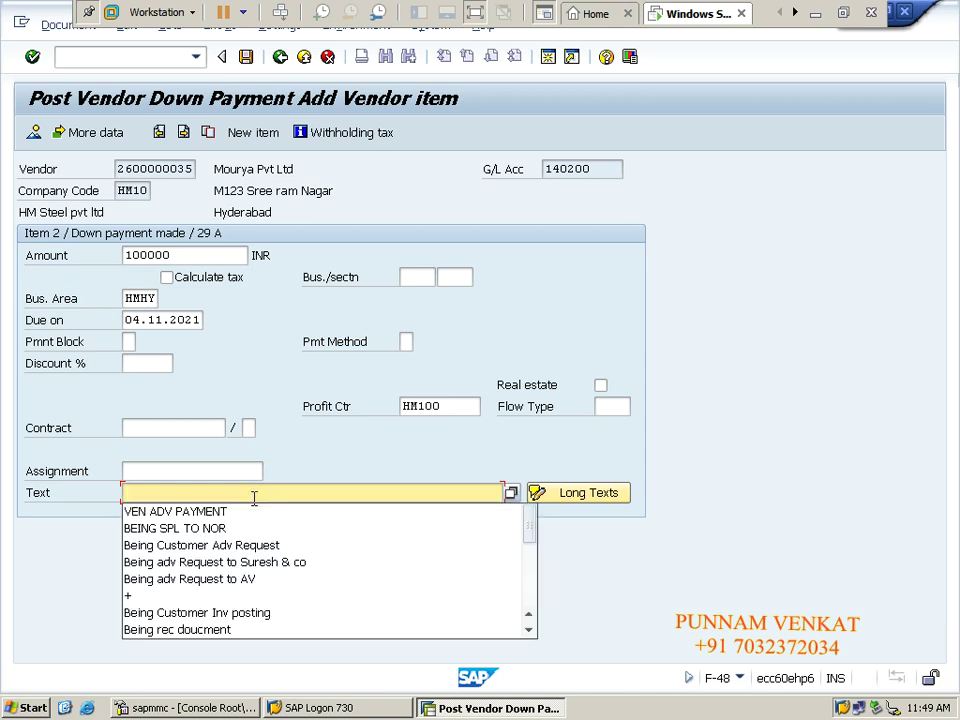
key("Down")
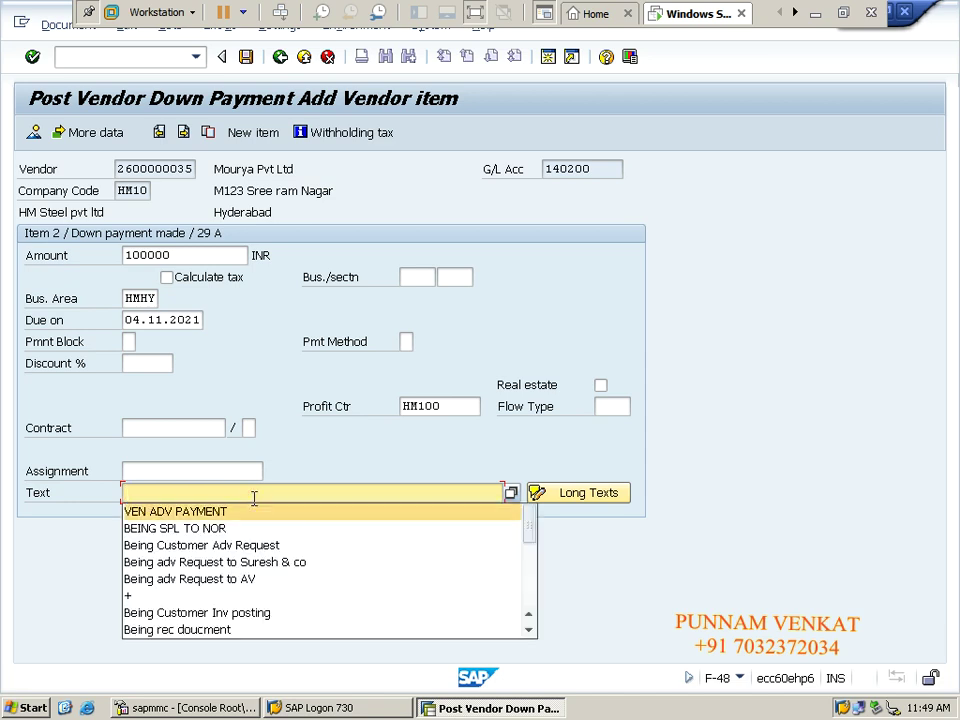
key("Return")
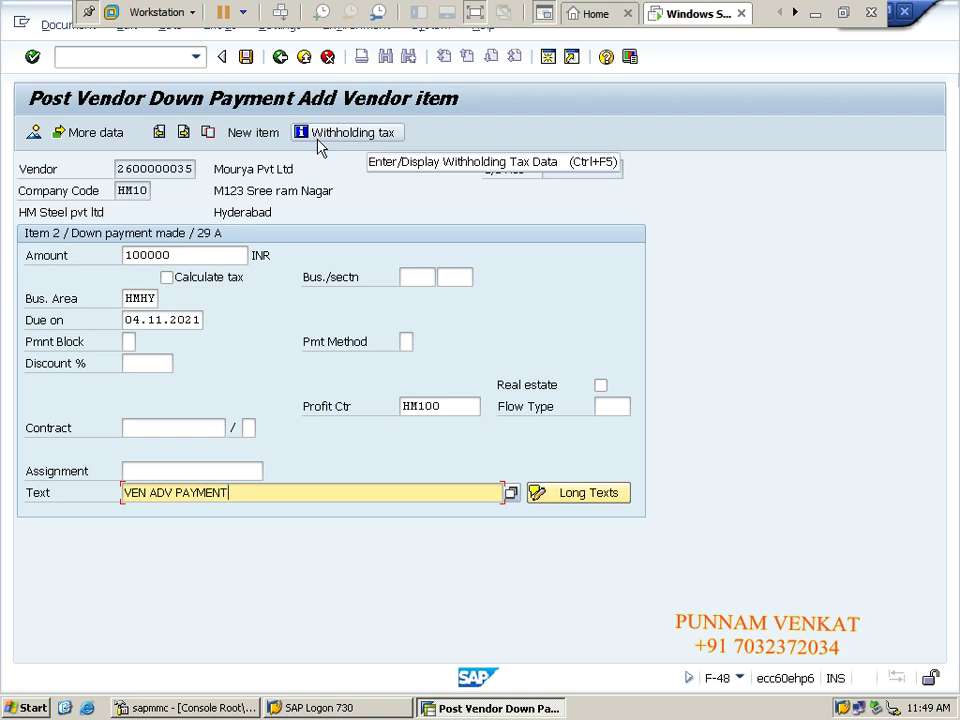
- Open the vendor item's withholding tax data and widen the withholding tax type name column to fit its content
left_click(319, 141)
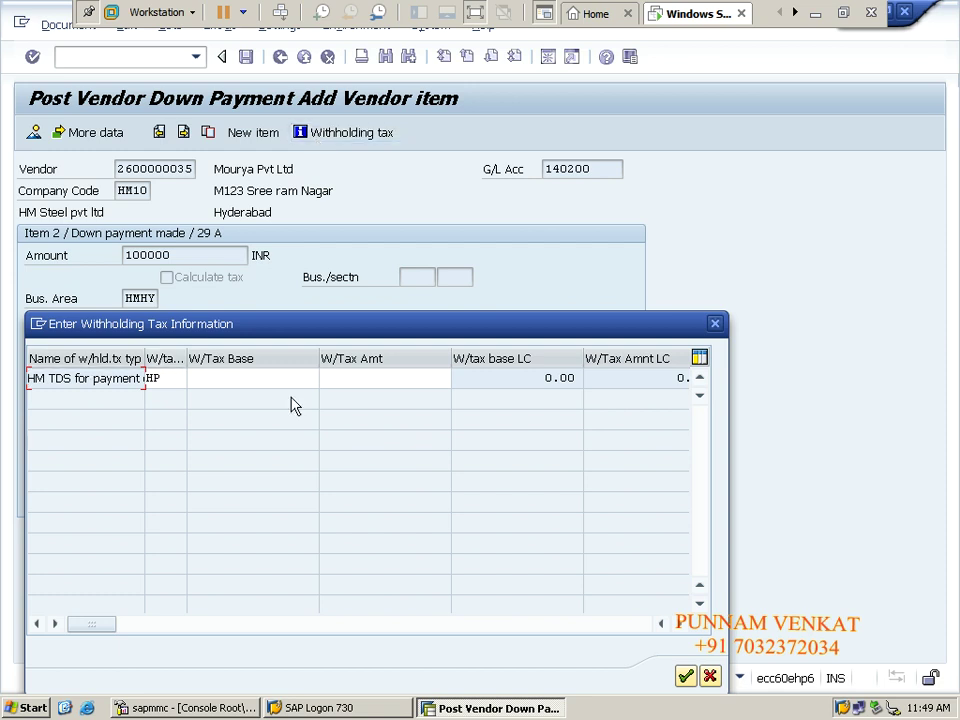
left_click(171, 380)
double_click(145, 360)
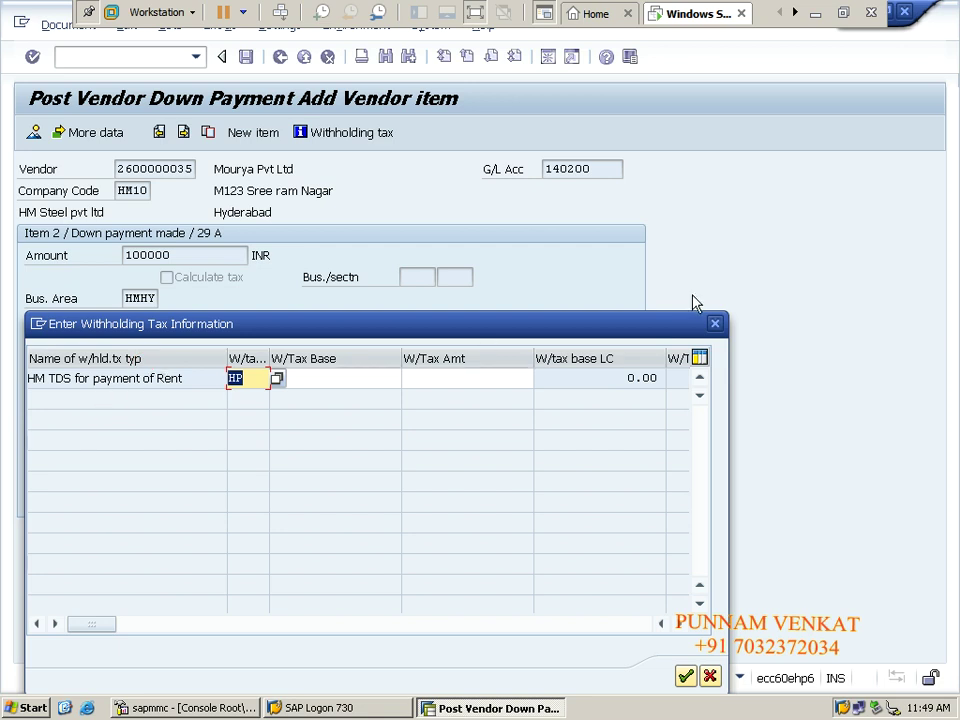
- Close the withholding tax data, simulate the vendor down payment and check the 194I TDS On Rent line item
left_click(714, 323)
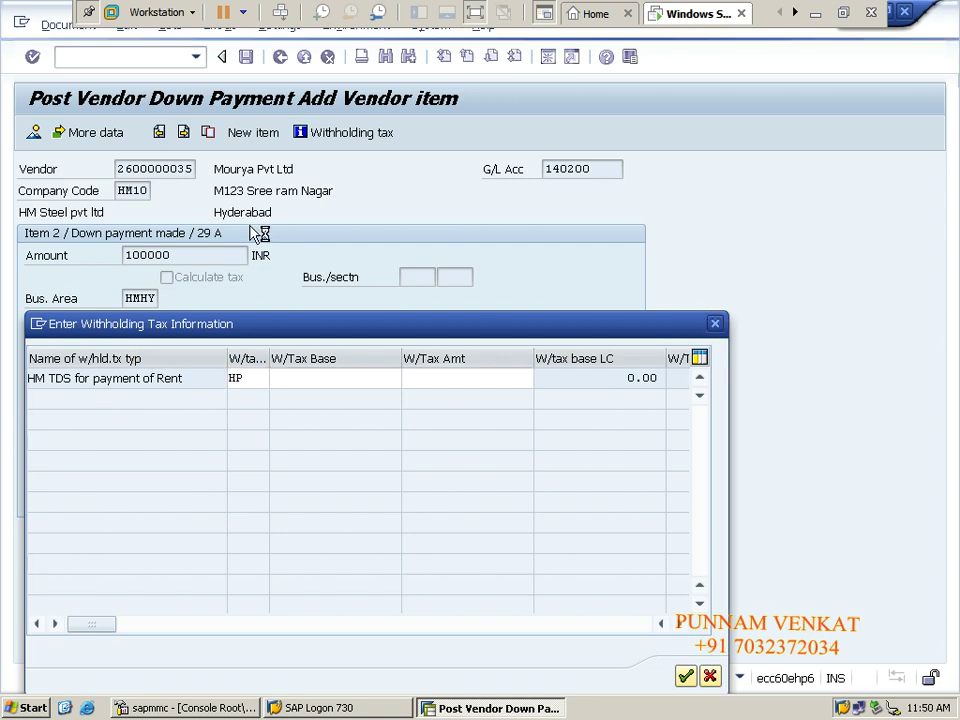
left_click(48, 30)
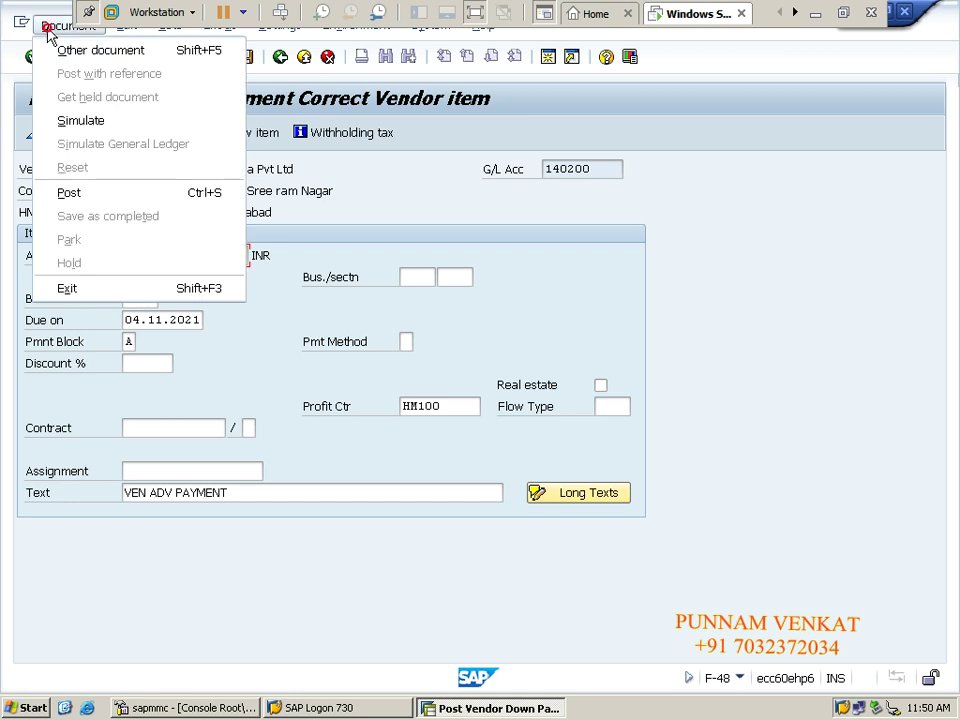
left_click(95, 121)
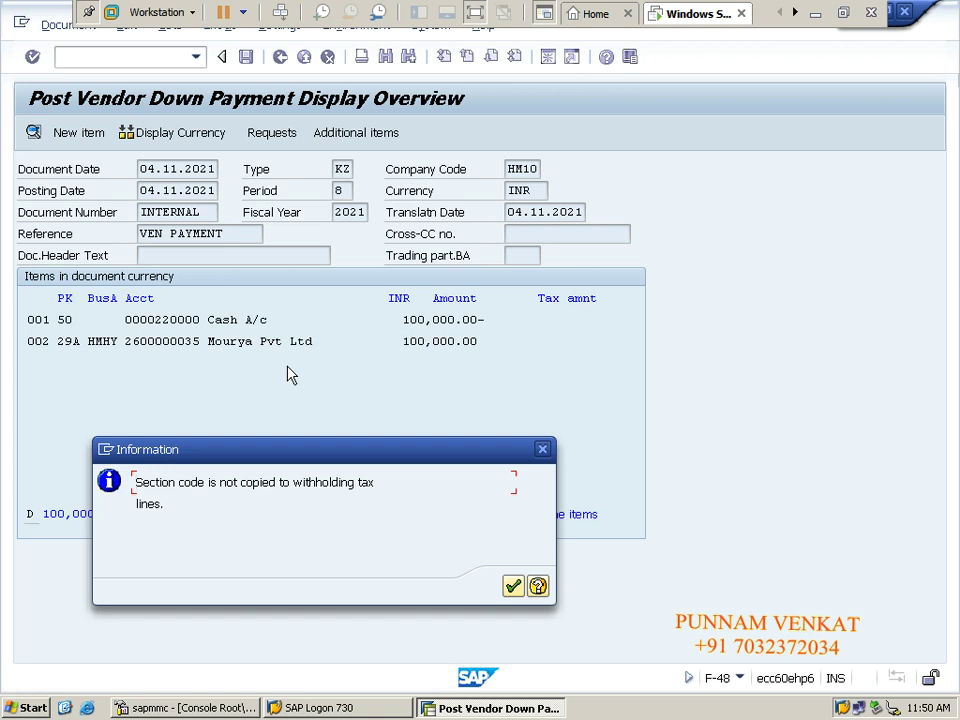
key("Return")
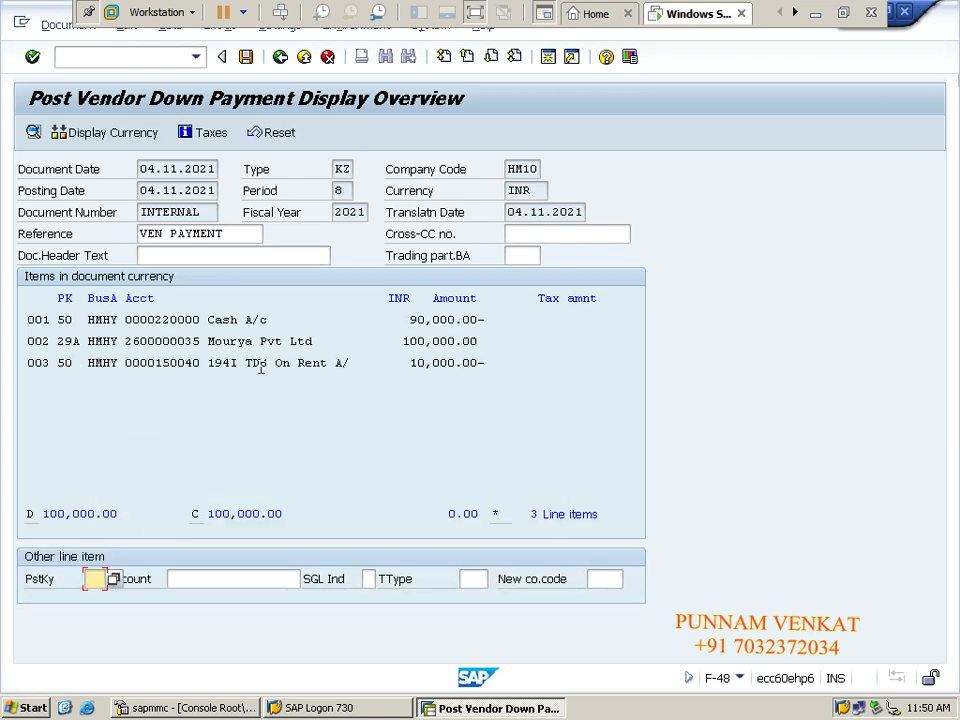
left_click_drag(210, 368, 501, 376)
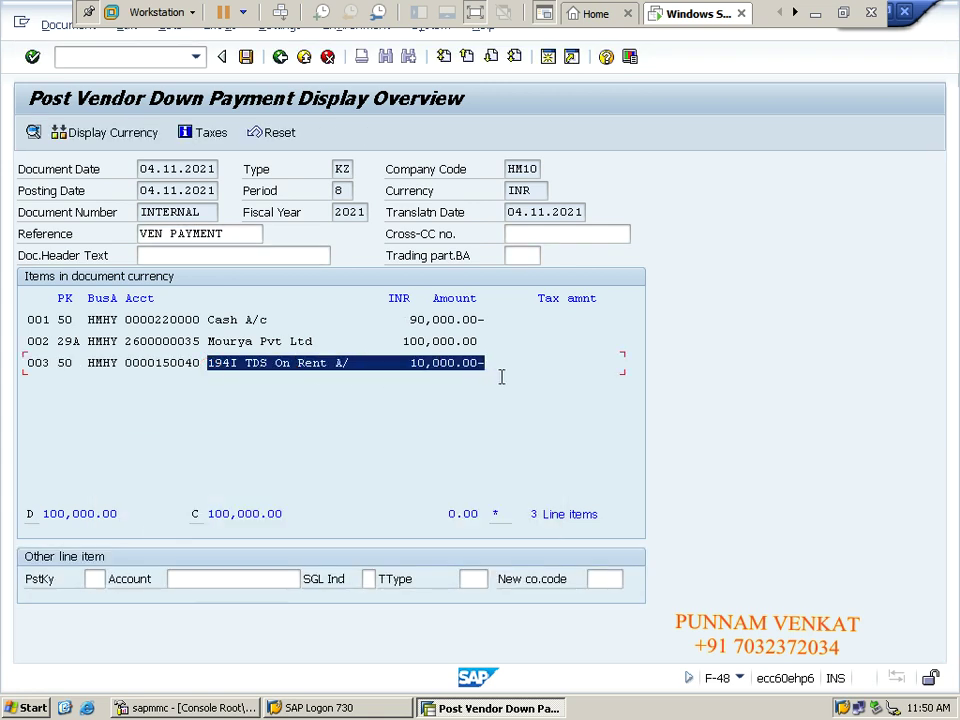
- Post the vendor down payment and display the posted document to review its cash, vendor and TDS line items
left_click(246, 57)
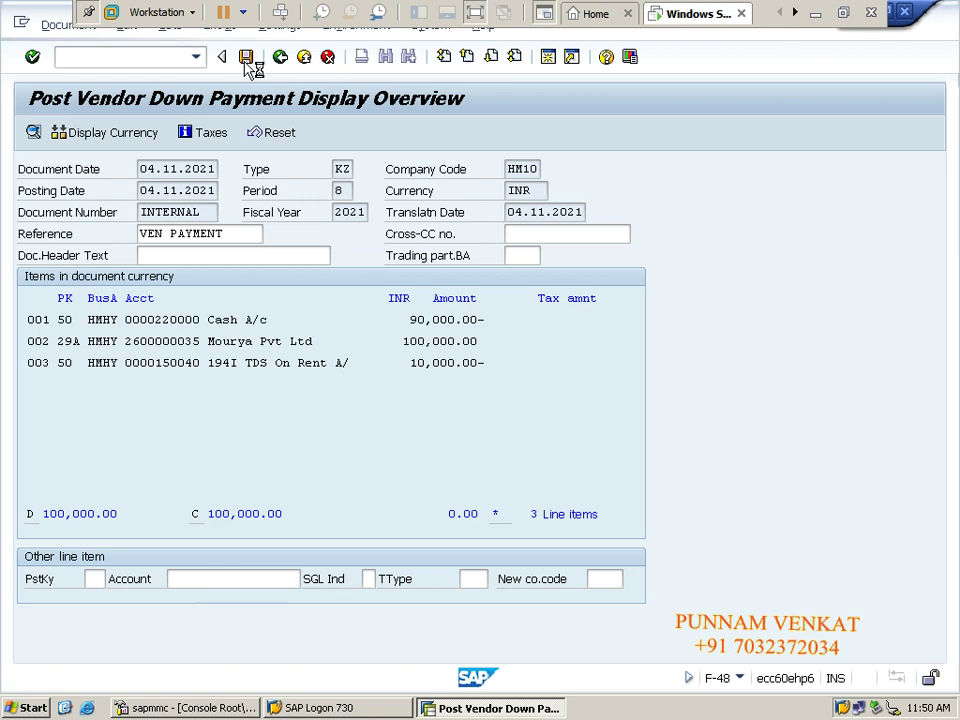
left_click(60, 28)
left_click(85, 97)
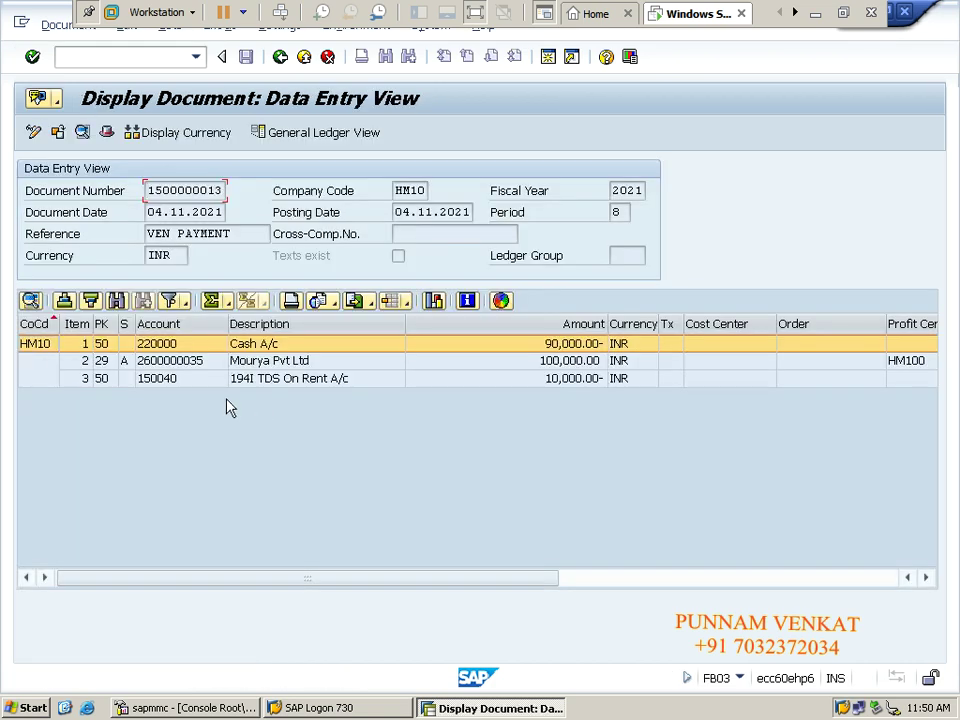
left_click(175, 380)
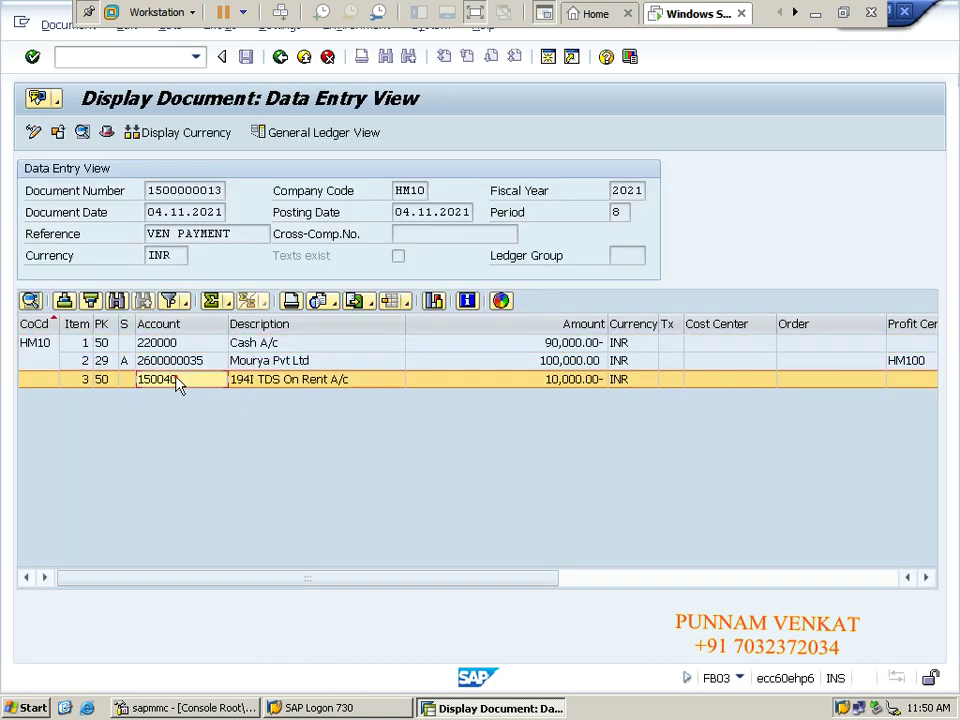
left_click(255, 366)
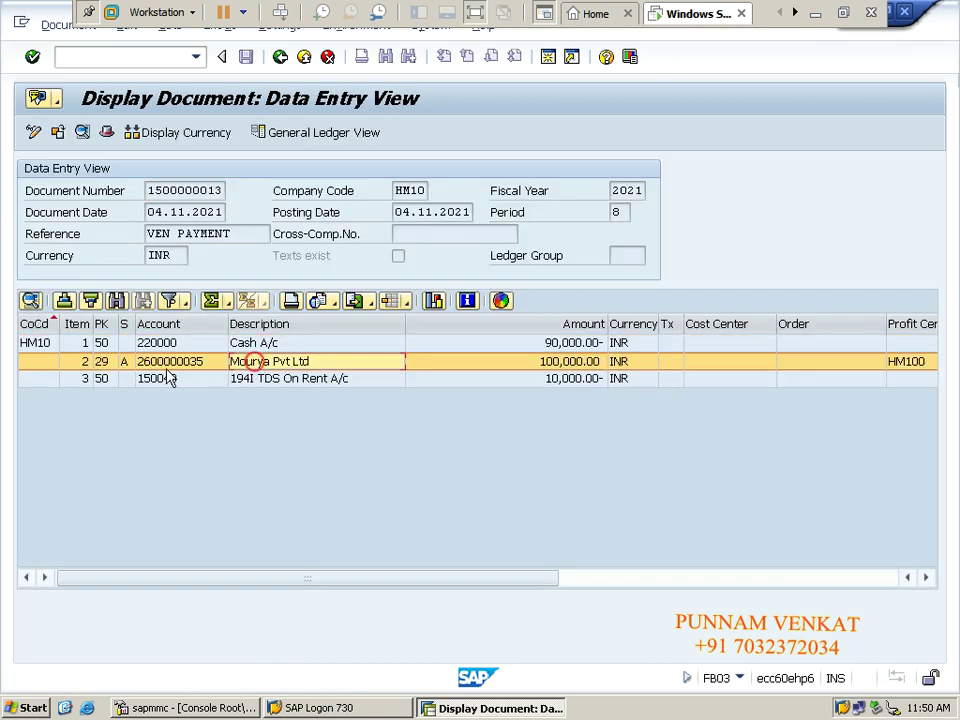
left_click(262, 343)
left_click(251, 381)
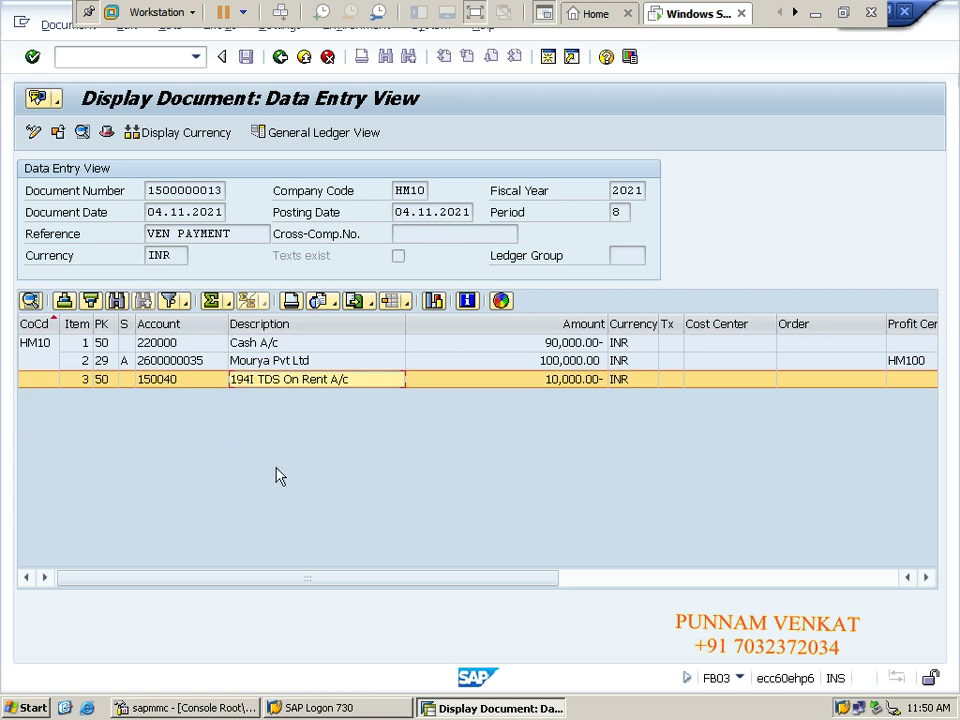
left_click(817, 12)
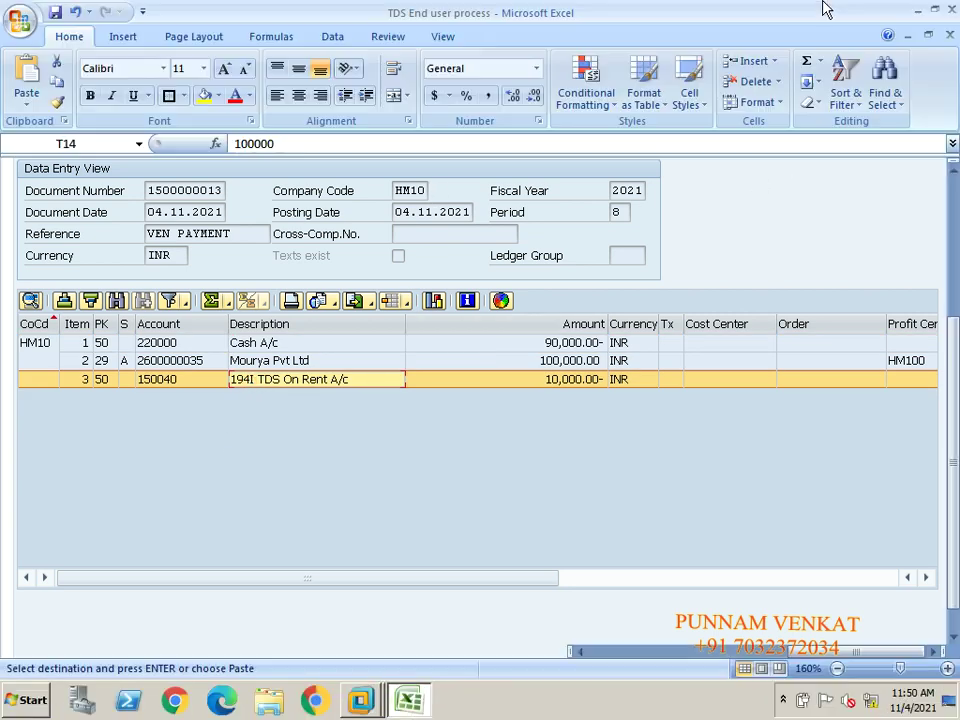
left_click(783, 702)
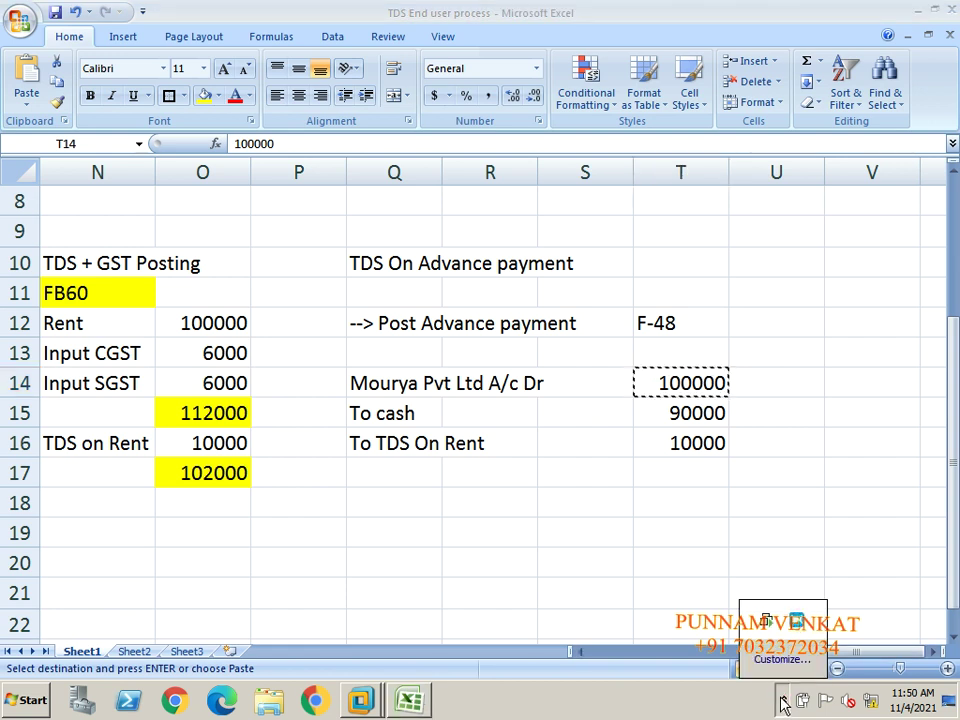
left_click(800, 628)
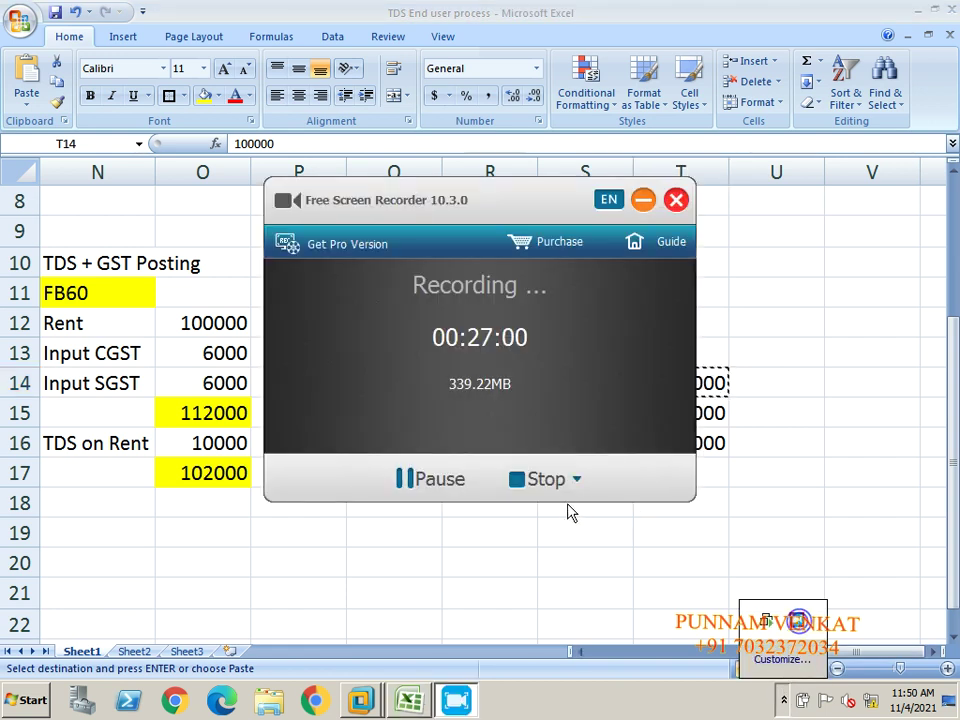